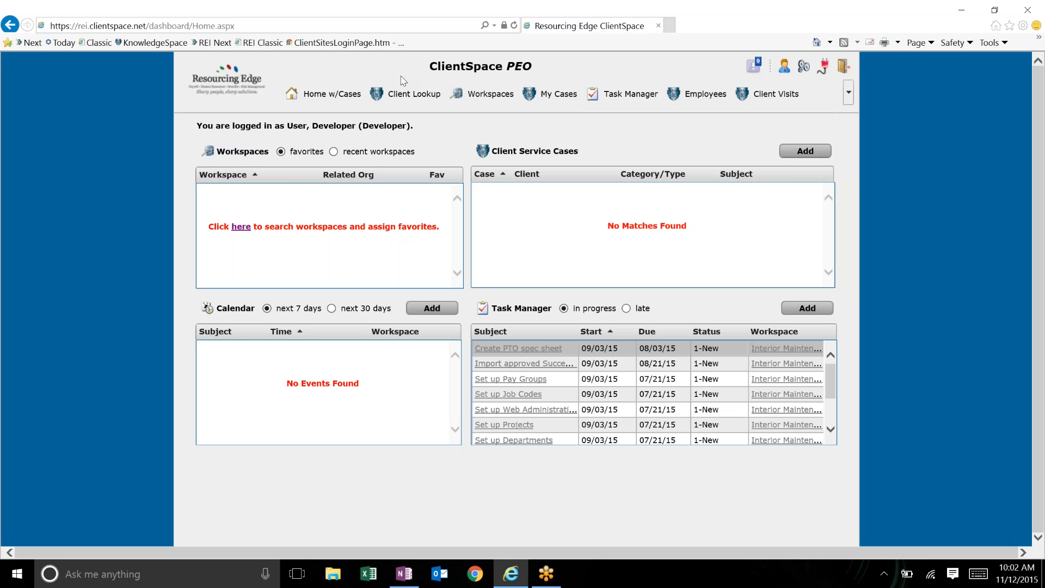
{"action": "left_click", "coordinate": [298, 25]}
{"action": "left_click", "coordinate": [276, 26]}
{"action": "key", "text": "BackSpace"}
{"action": "key", "text": "BackSpace"}
{"action": "key", "text": "BackSpace"}
{"action": "key", "text": "BackSpace"}
{"action": "key", "text": "BackSpace"}
{"action": "key", "text": "BackSpace"}
{"action": "key", "text": "BackSpace"}
{"action": "key", "text": "BackSpace"}
{"action": "key", "text": "BackSpace"}
{"action": "key", "text": "BackSpace"}
{"action": "key", "text": "BackSpace"}
{"action": "key", "text": "BackSpace"}
{"action": "key", "text": "BackSpace"}
{"action": "key", "text": "BackSpace"}
{"action": "key", "text": "BackSpace"}
{"action": "key", "text": "BackSpace"}
{"action": "key", "text": "BackSpace"}
{"action": "key", "text": "BackSpace"}
{"action": "key", "text": "BackSpace"}
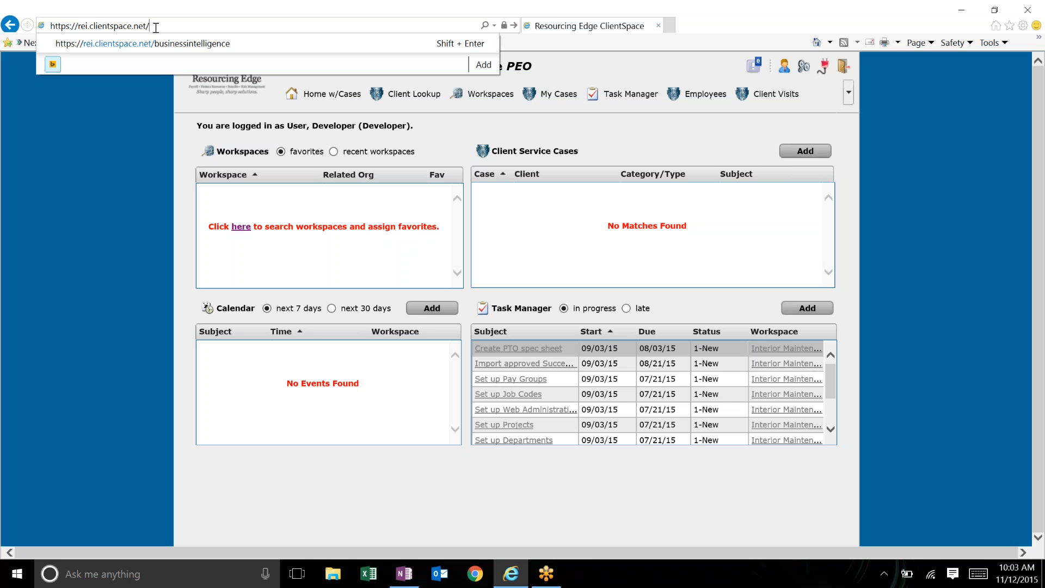
{"action": "type", "text": "next"}
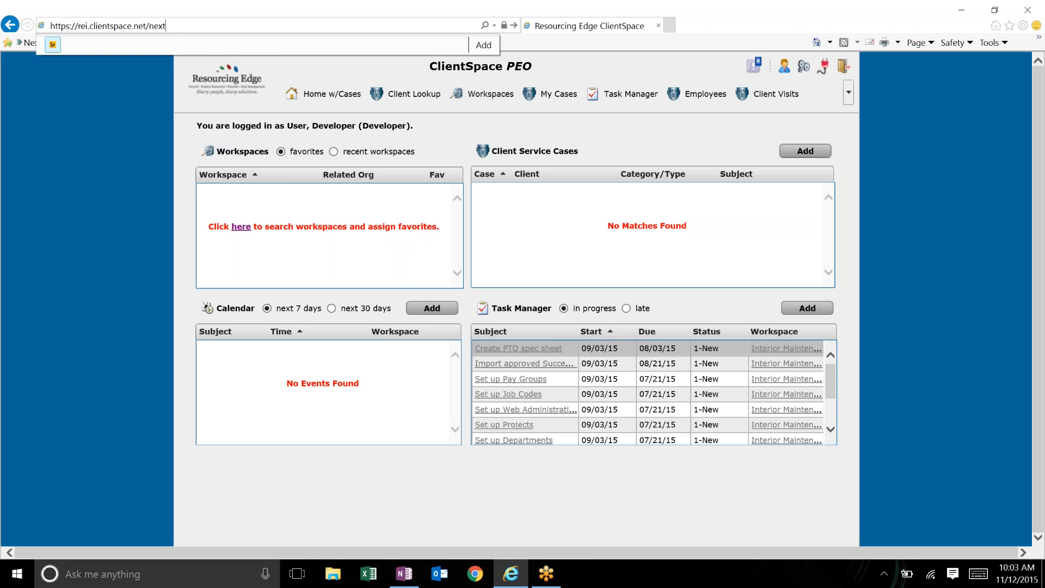
{"action": "key", "text": "Return"}
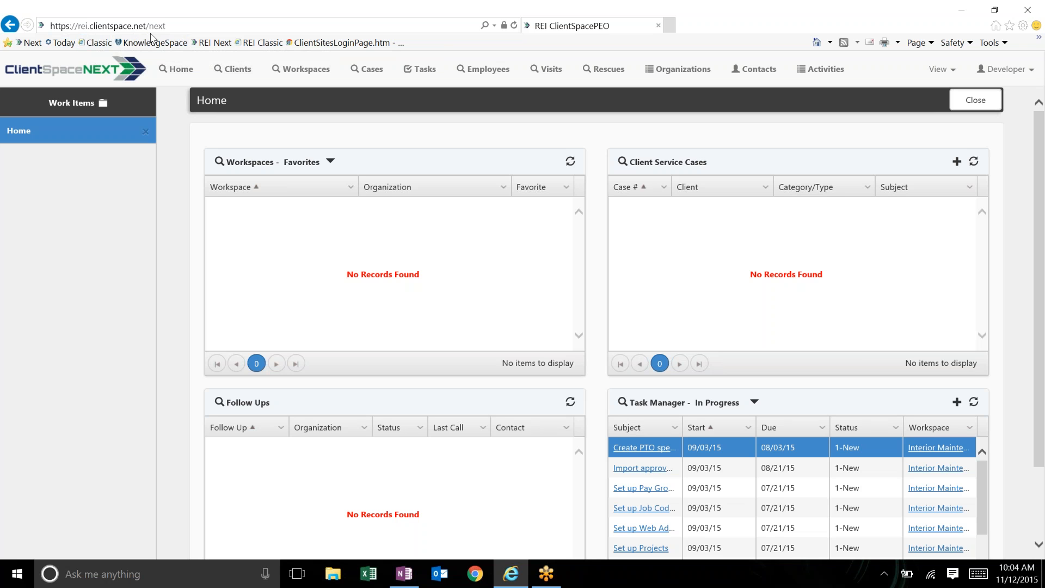
- Remove "next" from the site address and load the classic ClientSpace home page
{"action": "double_click", "coordinate": [180, 26]}
{"action": "key", "text": "BackSpace"}
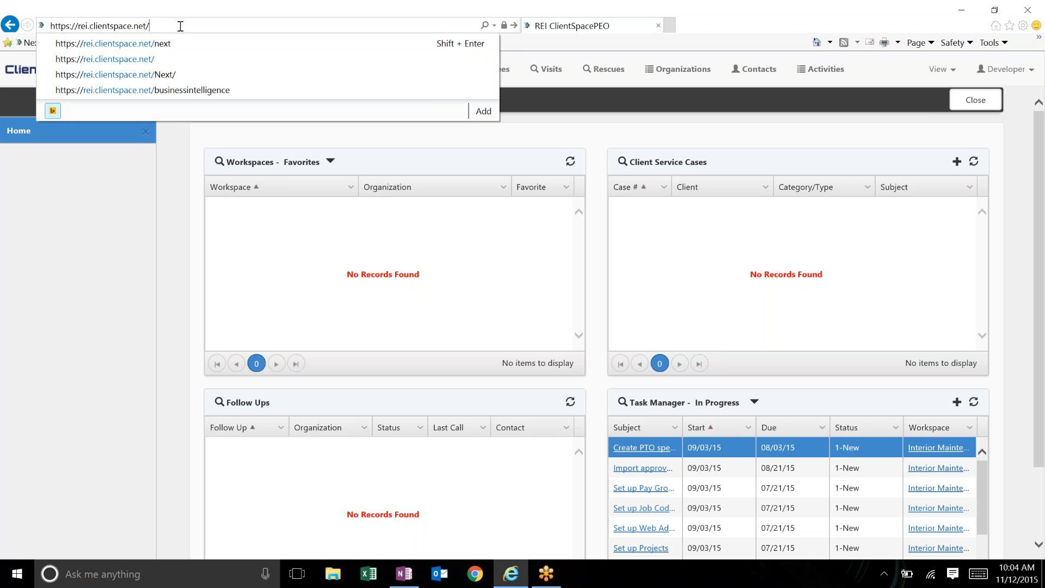
{"action": "key", "text": "Return"}
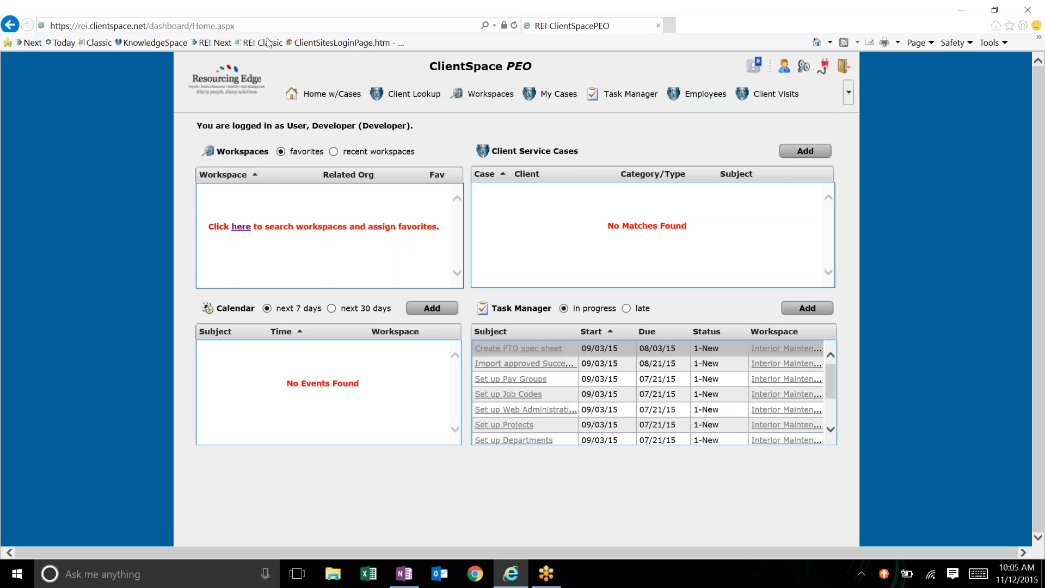
- Replace the dashboard path in the site address with "next" and reload the NEXT version of the site
{"action": "left_click", "coordinate": [289, 24]}
{"action": "key", "text": "BackSpace"}
{"action": "key", "text": "BackSpace"}
{"action": "key", "text": "BackSpace"}
{"action": "key", "text": "BackSpace"}
{"action": "key", "text": "BackSpace"}
{"action": "key", "text": "BackSpace"}
{"action": "key", "text": "BackSpace"}
{"action": "key", "text": "BackSpace"}
{"action": "key", "text": "BackSpace"}
{"action": "key", "text": "BackSpace"}
{"action": "key", "text": "BackSpace"}
{"action": "key", "text": "BackSpace"}
{"action": "key", "text": "BackSpace"}
{"action": "key", "text": "BackSpace"}
{"action": "key", "text": "BackSpace"}
{"action": "key", "text": "BackSpace"}
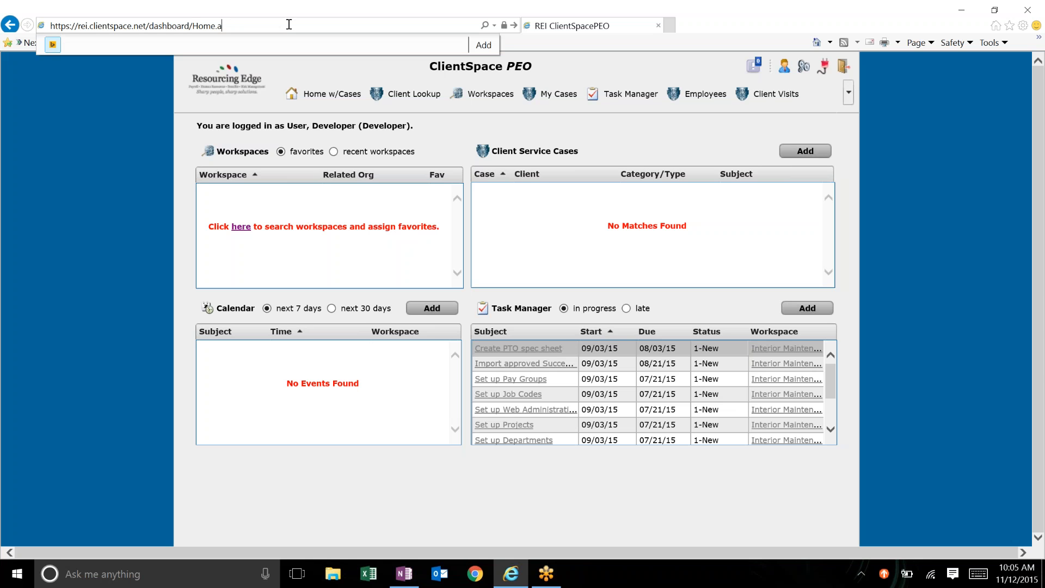
{"action": "key", "text": "BackSpace"}
{"action": "key", "text": "BackSpace"}
{"action": "key", "text": "BackSpace"}
{"action": "type", "text": "next"}
{"action": "key", "text": "Return"}
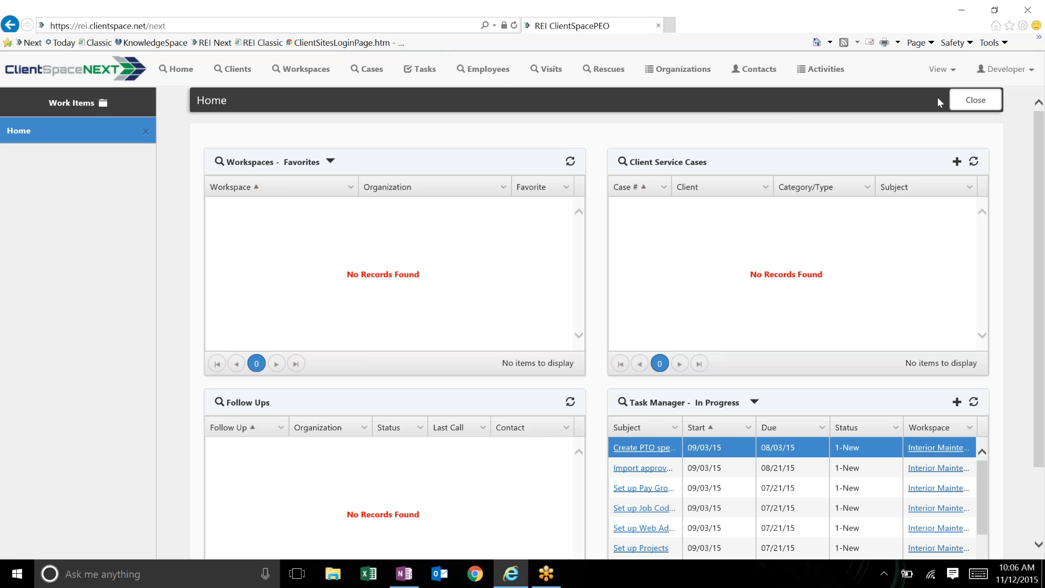
- Open the user profile, expand its Modules list and bring up the module selection
{"action": "left_click", "coordinate": [1012, 78]}
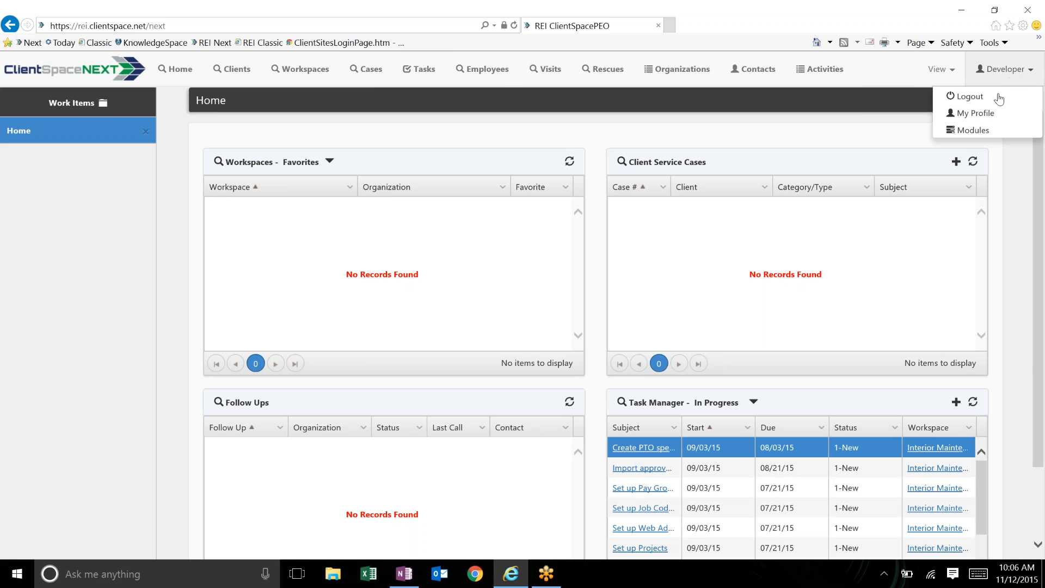
{"action": "left_click", "coordinate": [990, 113]}
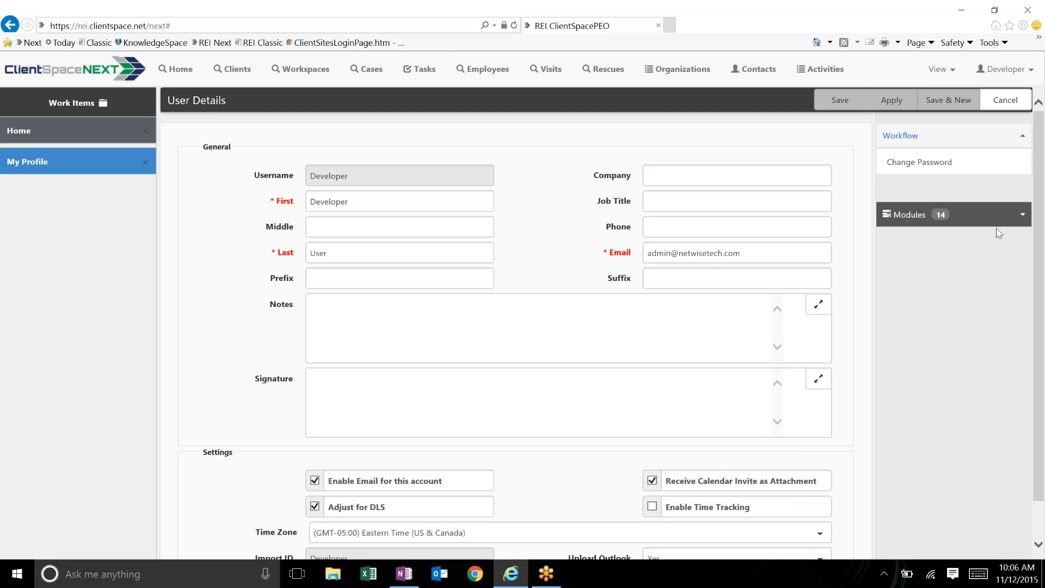
{"action": "left_click", "coordinate": [999, 221]}
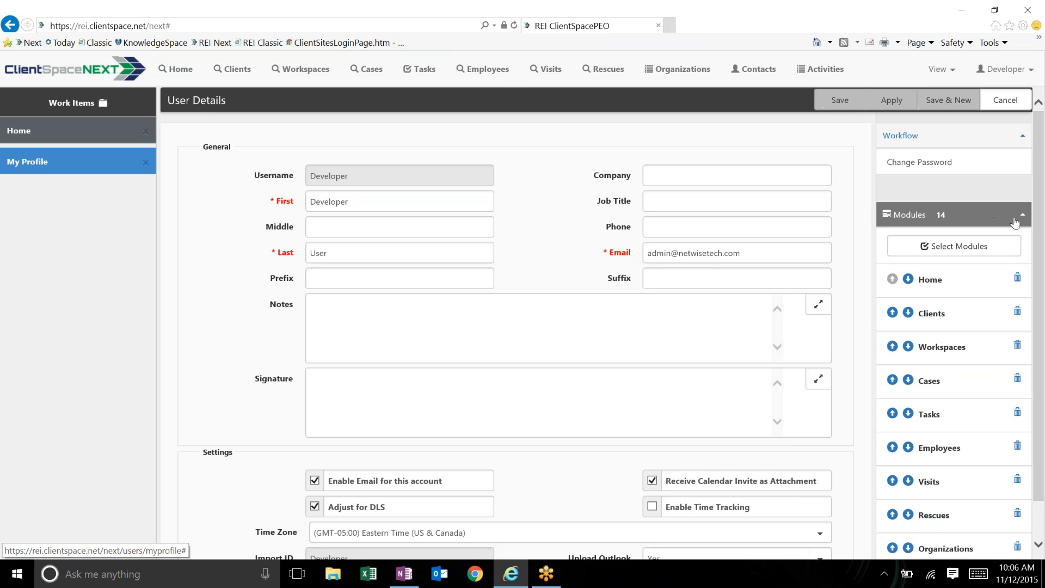
{"action": "left_click", "coordinate": [977, 248]}
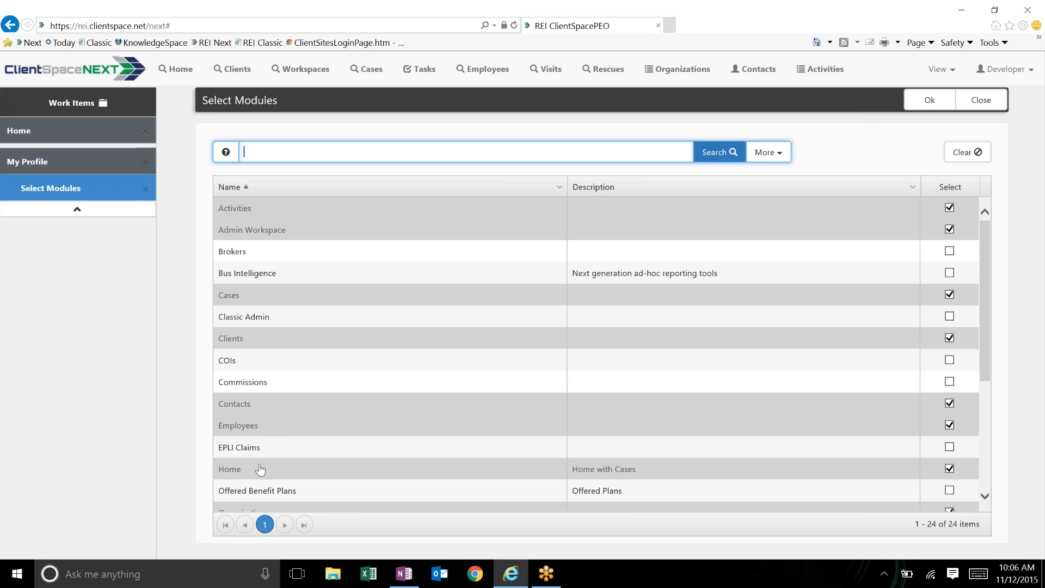
- Look through the available modules, close the selection and leave the profile without saving
{"action": "scroll", "coordinate": [260, 469], "scroll_direction": "down", "scroll_amount": 5}
{"action": "left_click", "coordinate": [983, 104]}
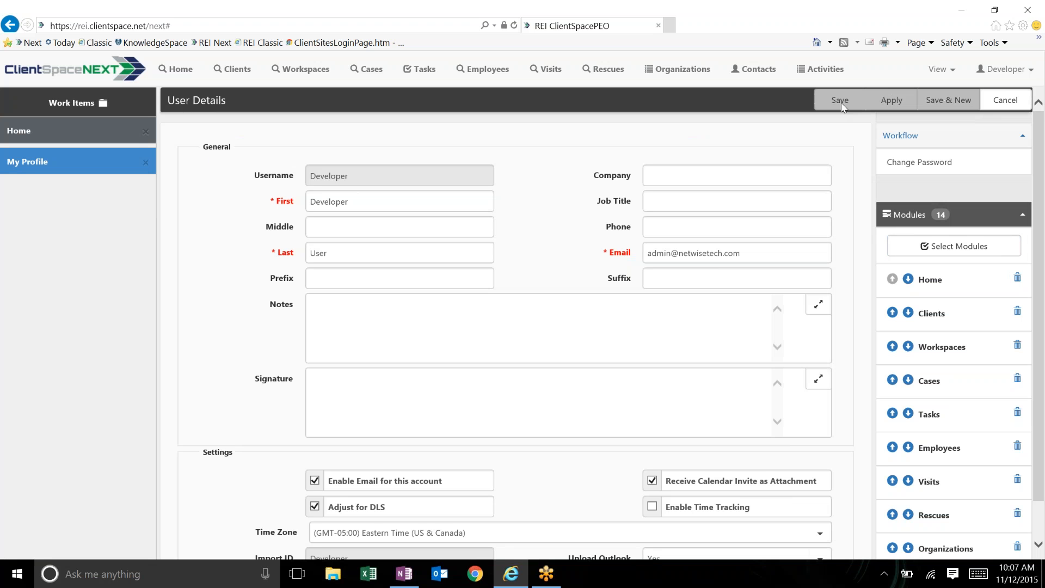
{"action": "left_click", "coordinate": [999, 101]}
{"action": "left_click", "coordinate": [513, 26]}
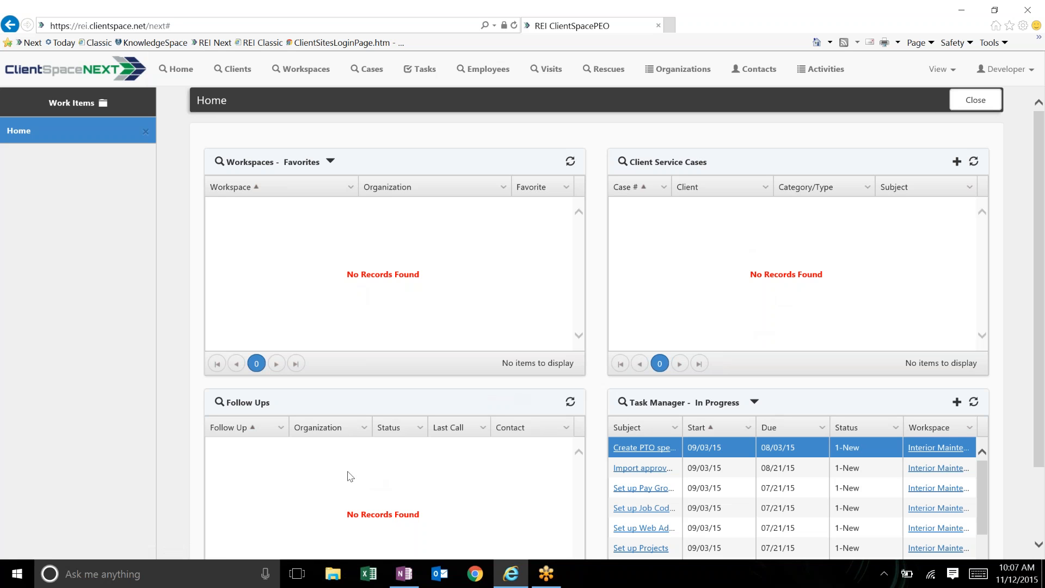
- Open Cases and filter the list by a different assigned user, looked up by part of the last name
{"action": "left_click", "coordinate": [374, 75]}
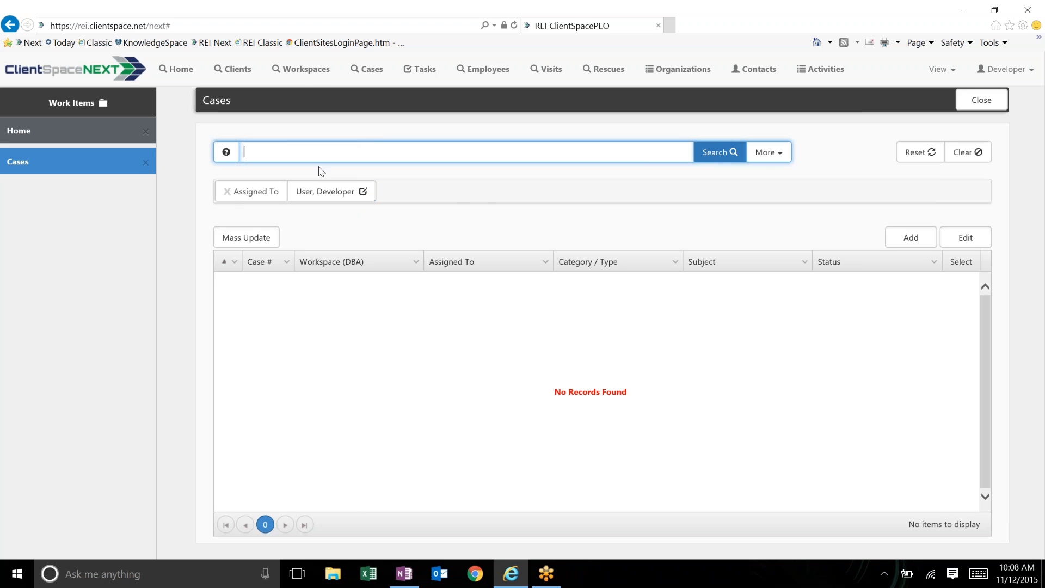
{"action": "left_click", "coordinate": [324, 201]}
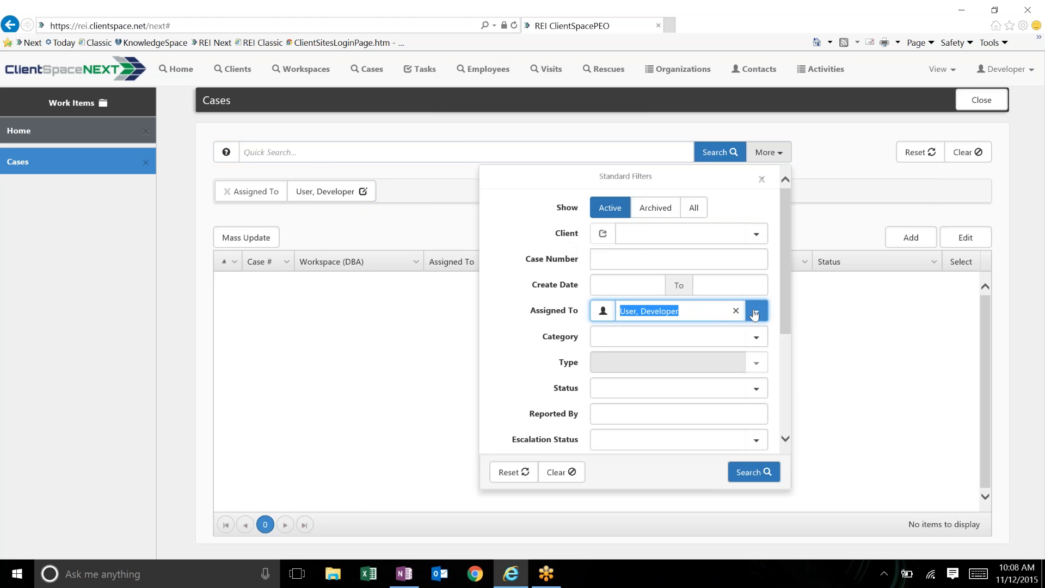
{"action": "left_click", "coordinate": [756, 311]}
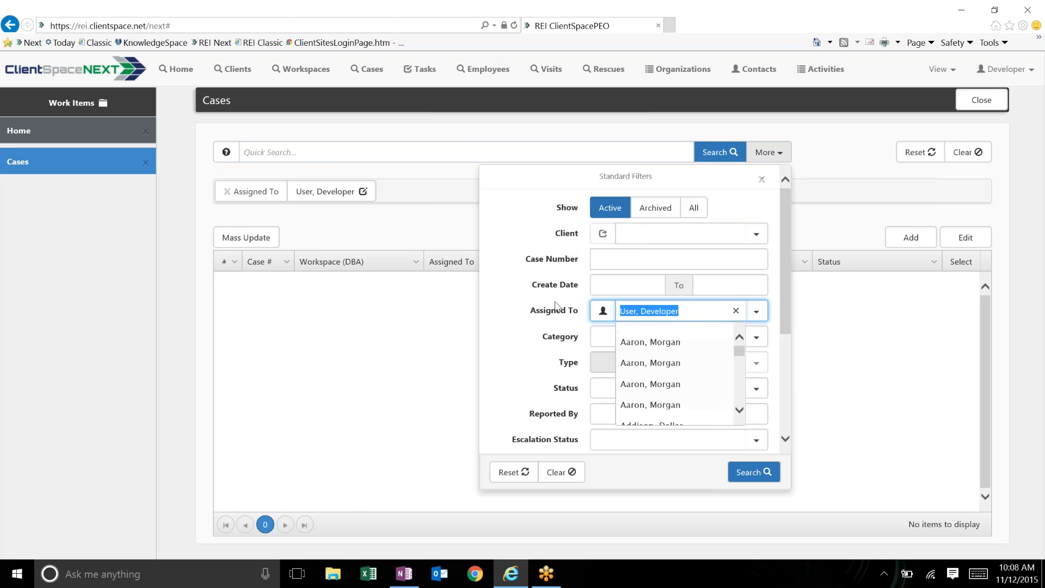
{"action": "type", "text": "%doni"}
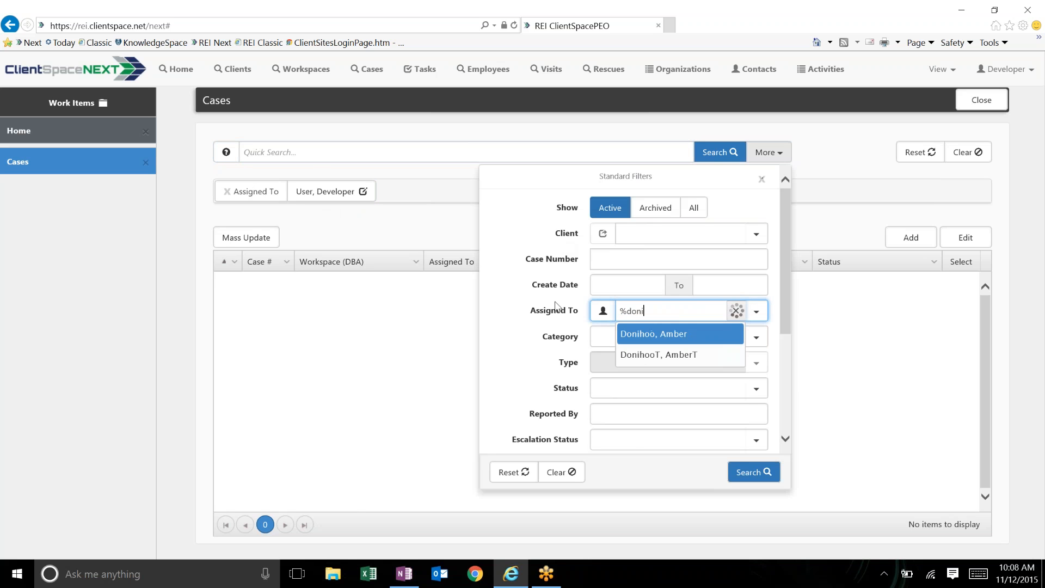
{"action": "key", "text": "Tab"}
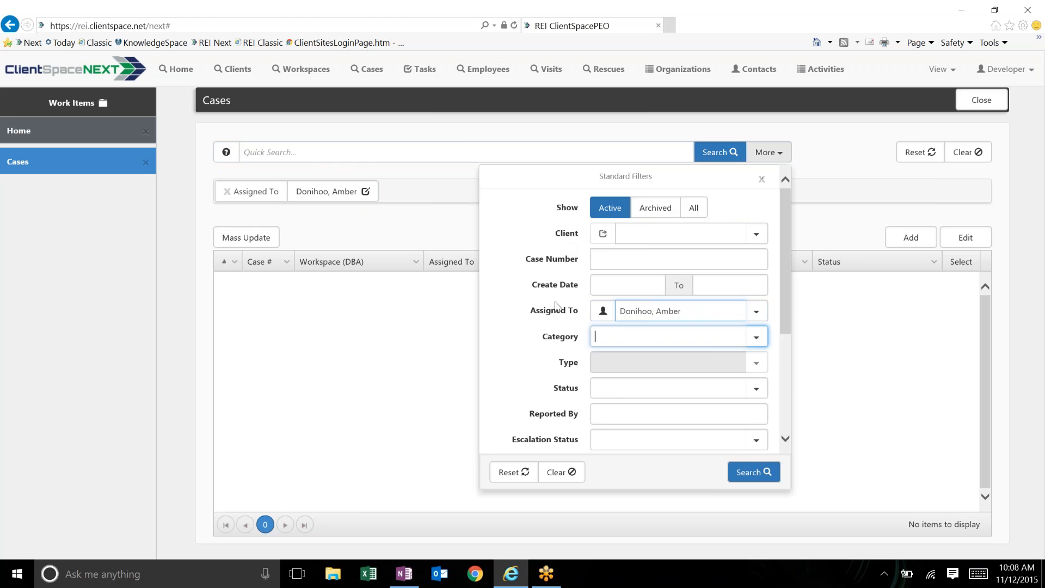
{"action": "key", "text": "Return"}
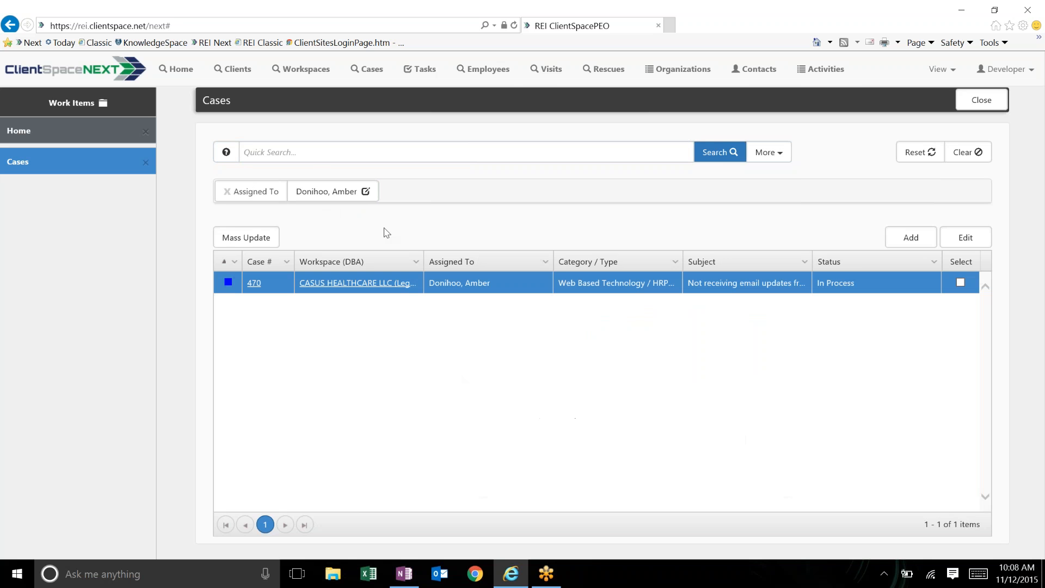
- Add the client CASUS HEALTHCARE to the case filters and run the search
{"action": "left_click", "coordinate": [768, 155]}
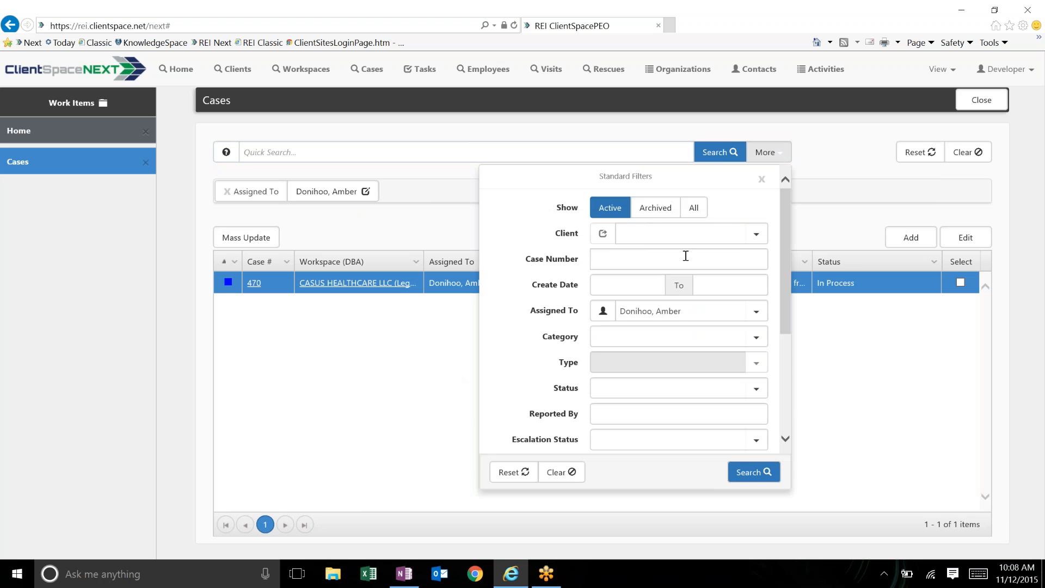
{"action": "left_click", "coordinate": [756, 244]}
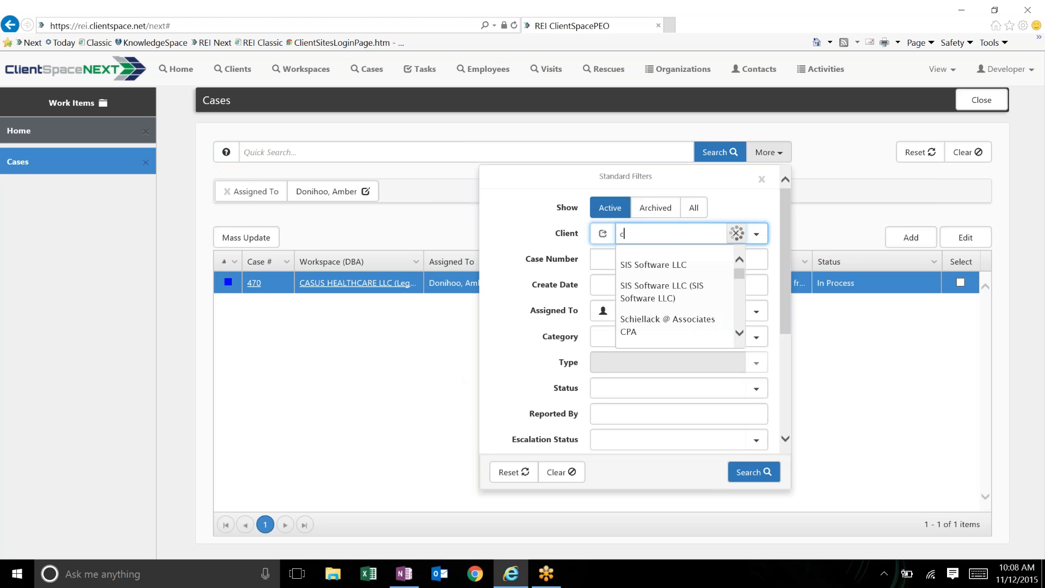
{"action": "type", "text": "casu"}
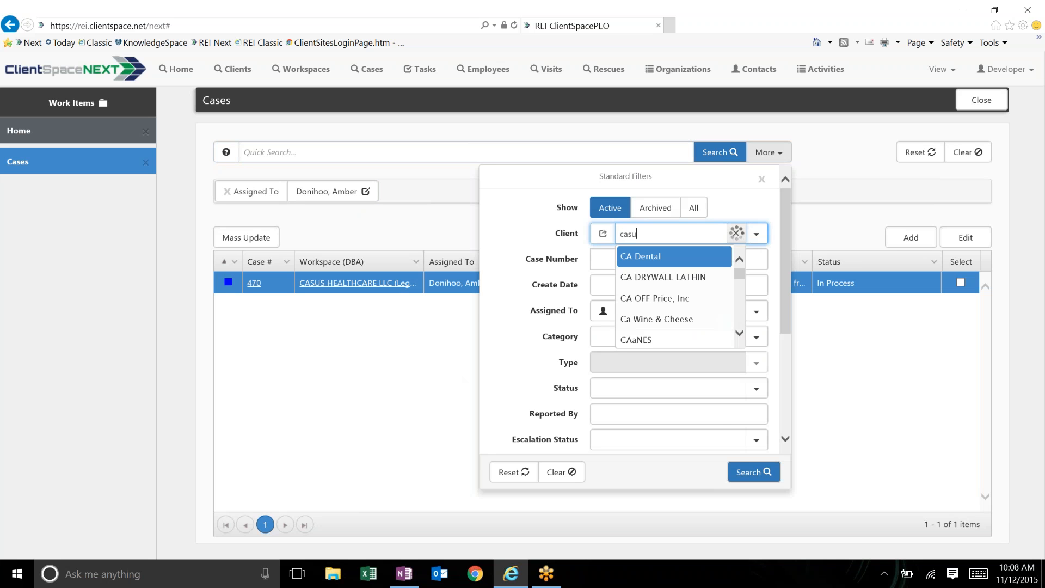
{"action": "type", "text": "s"}
{"action": "key", "text": "Return"}
{"action": "left_click", "coordinate": [754, 471]}
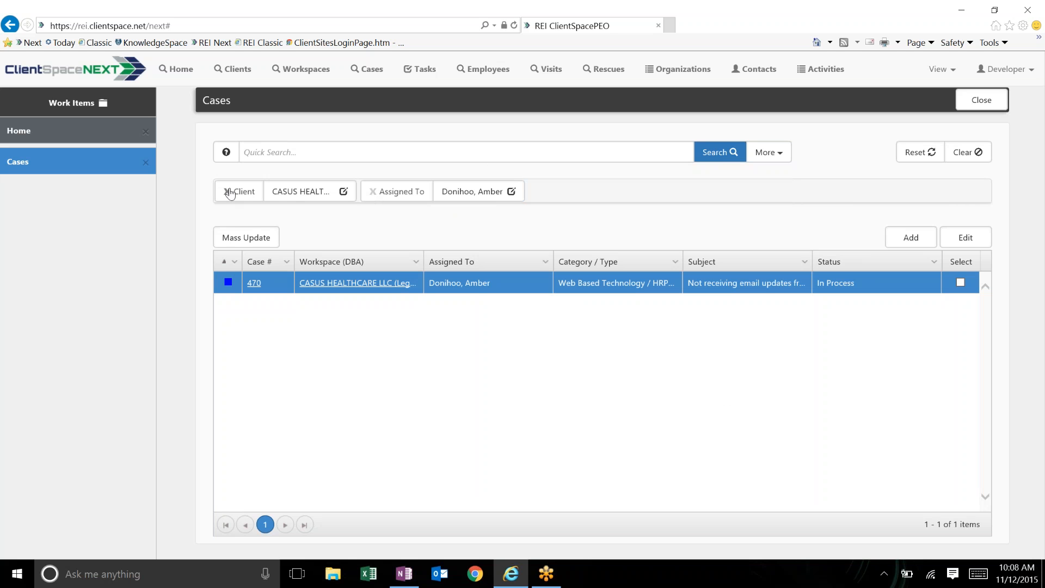
- Remove the Assigned To filter, check the client's cases, and remove the Client filter as well
{"action": "left_click", "coordinate": [371, 192]}
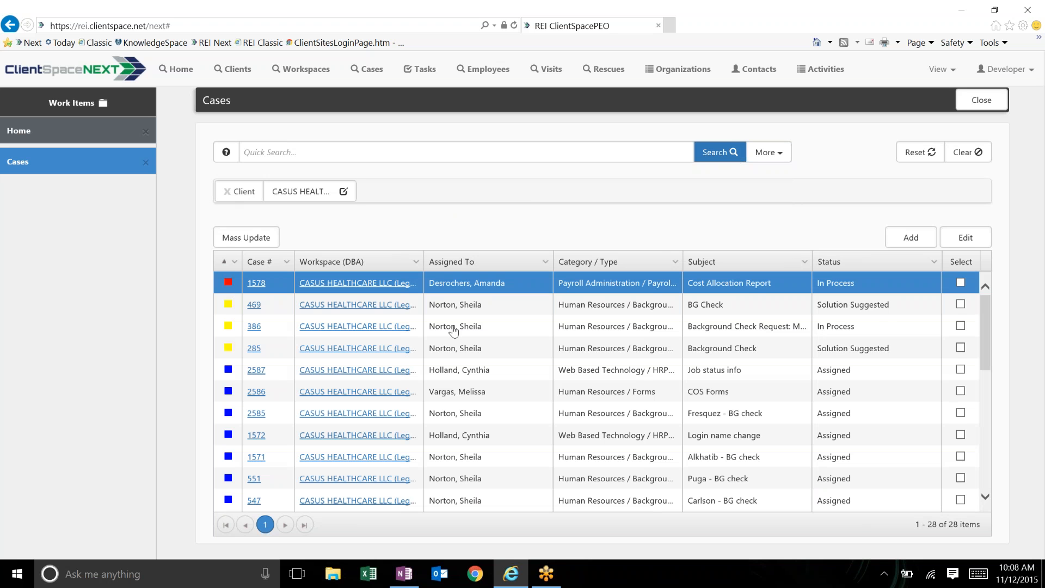
{"action": "scroll", "coordinate": [457, 332], "scroll_direction": "down", "scroll_amount": 1}
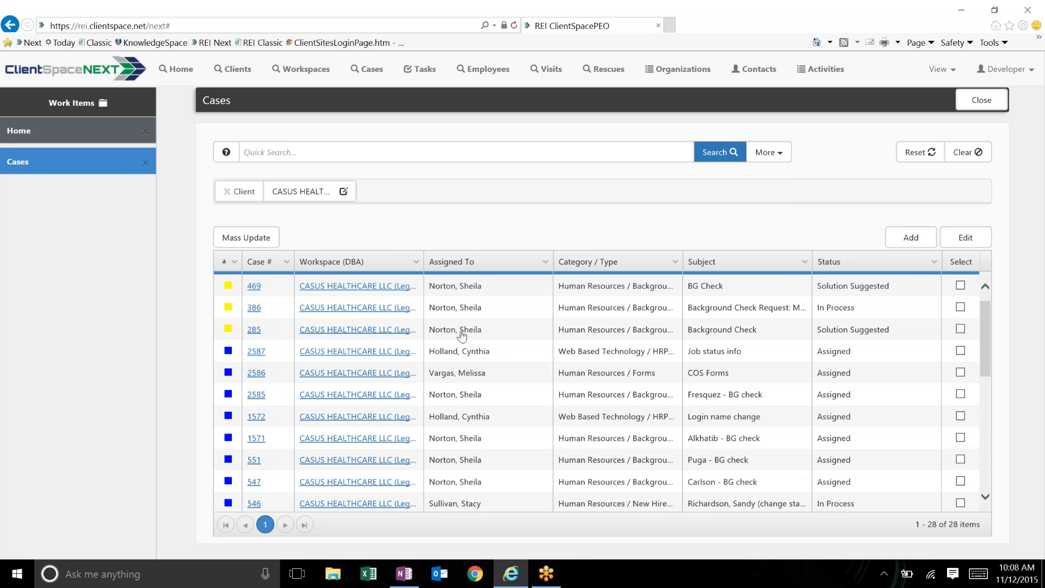
{"action": "scroll", "coordinate": [462, 334], "scroll_direction": "up", "scroll_amount": 1}
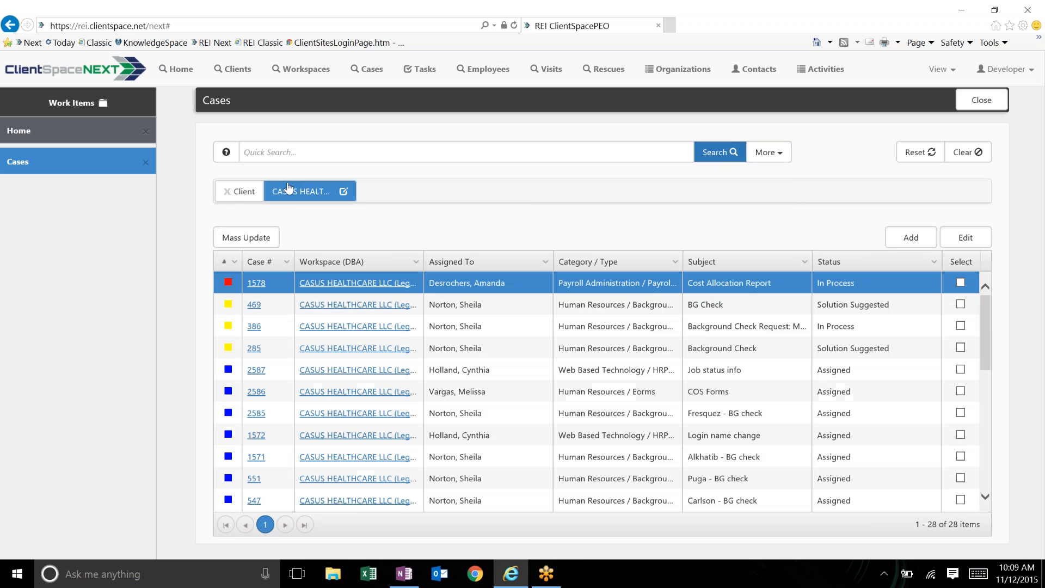
{"action": "left_click", "coordinate": [228, 192]}
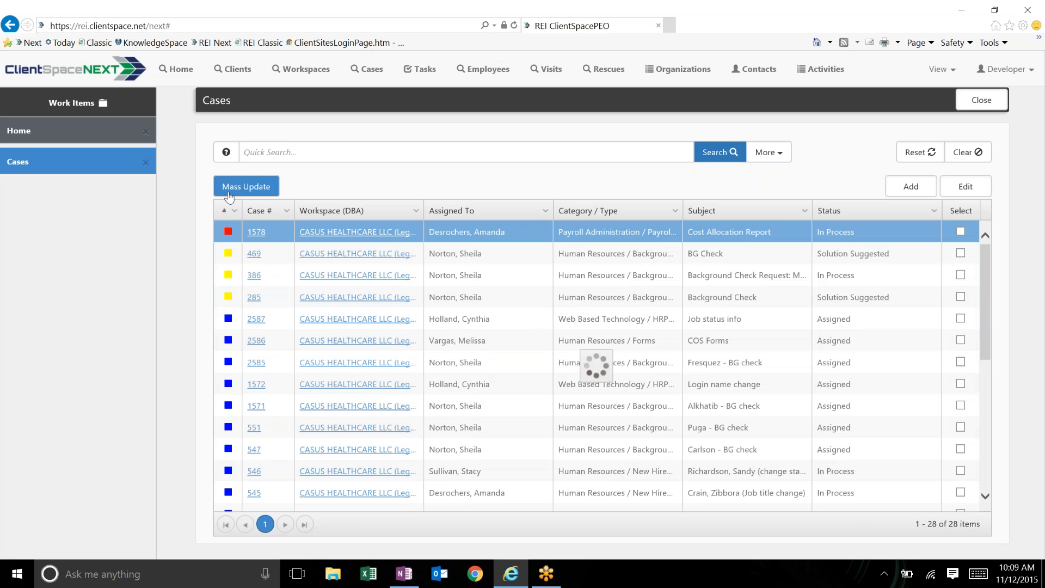
- Check which fields the quick search covers and run a contains search for "%ca" on the cases
{"action": "left_click", "coordinate": [314, 159]}
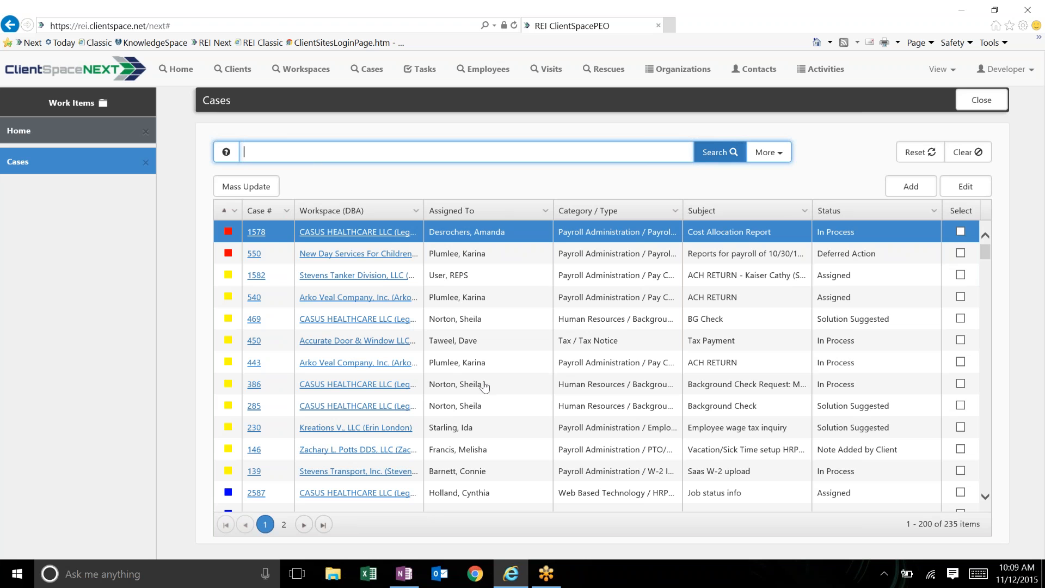
{"action": "mouse_move", "coordinate": [226, 157]}
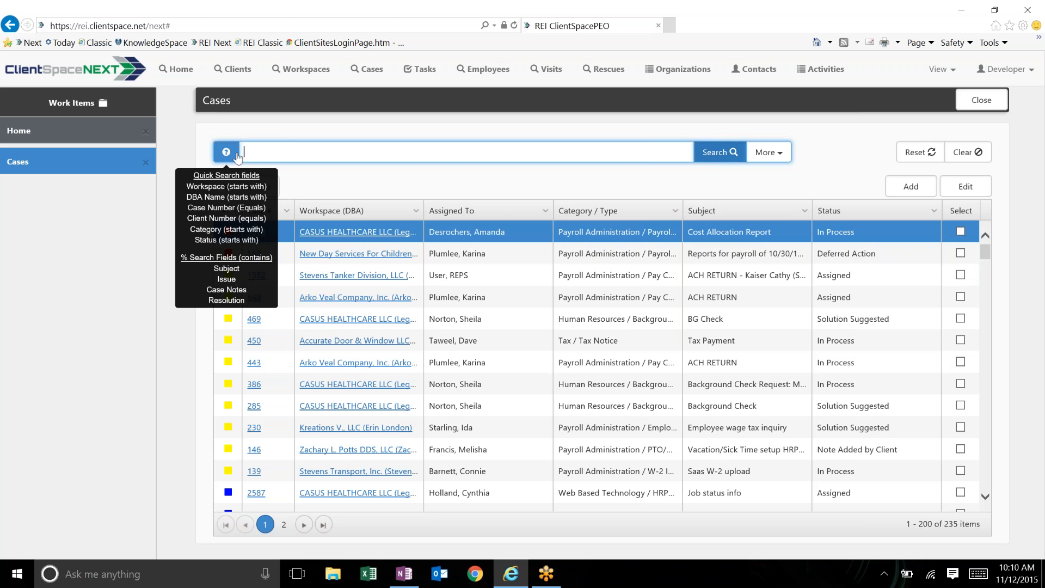
{"action": "left_click", "coordinate": [268, 151]}
{"action": "type", "text": "%"}
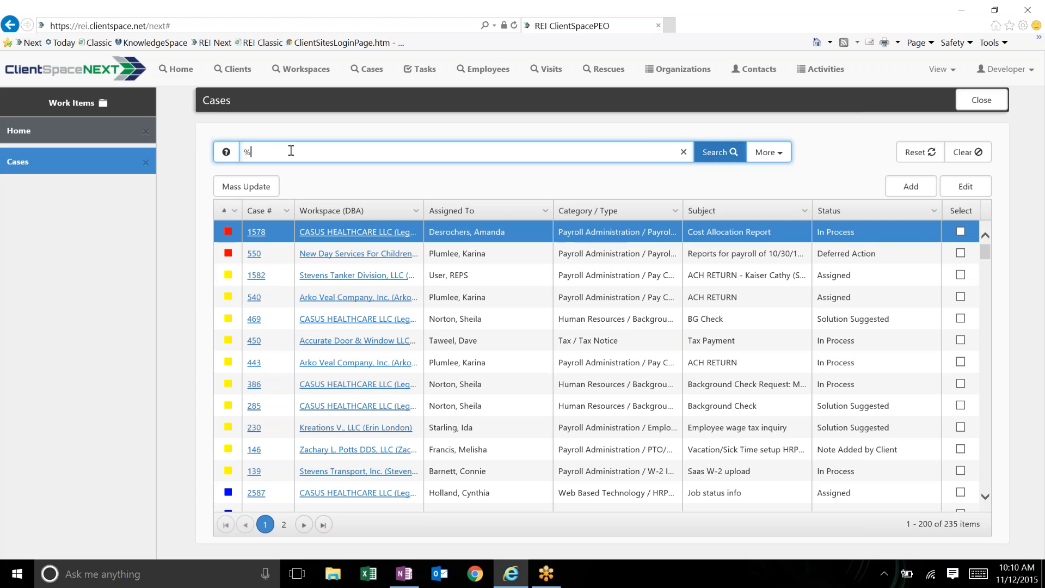
{"action": "type", "text": "ca"}
{"action": "left_click", "coordinate": [725, 163]}
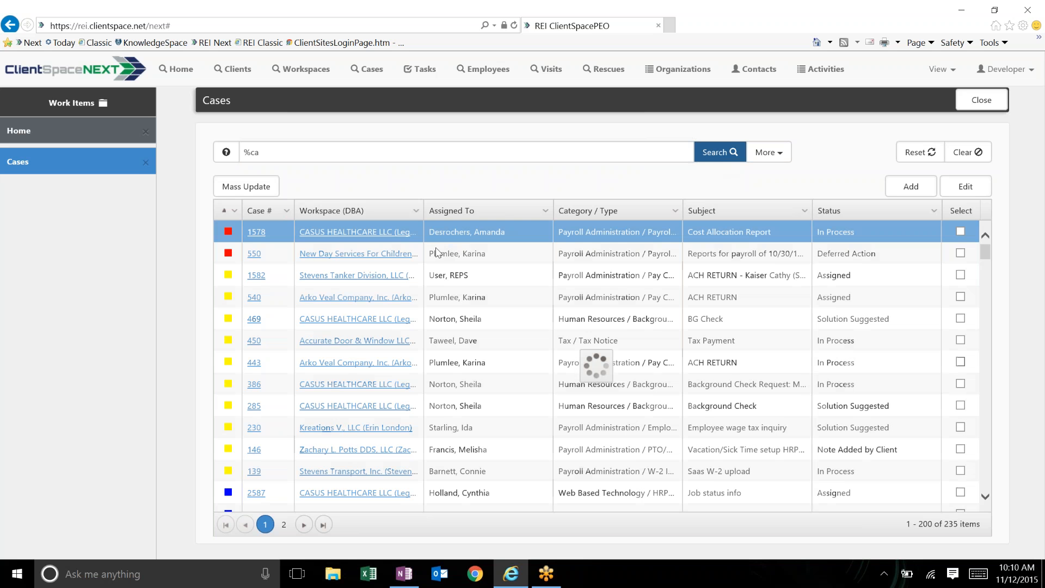
- Review the quick search field help again, re-enter "%ca" and rerun the quick search
{"action": "mouse_move", "coordinate": [228, 148]}
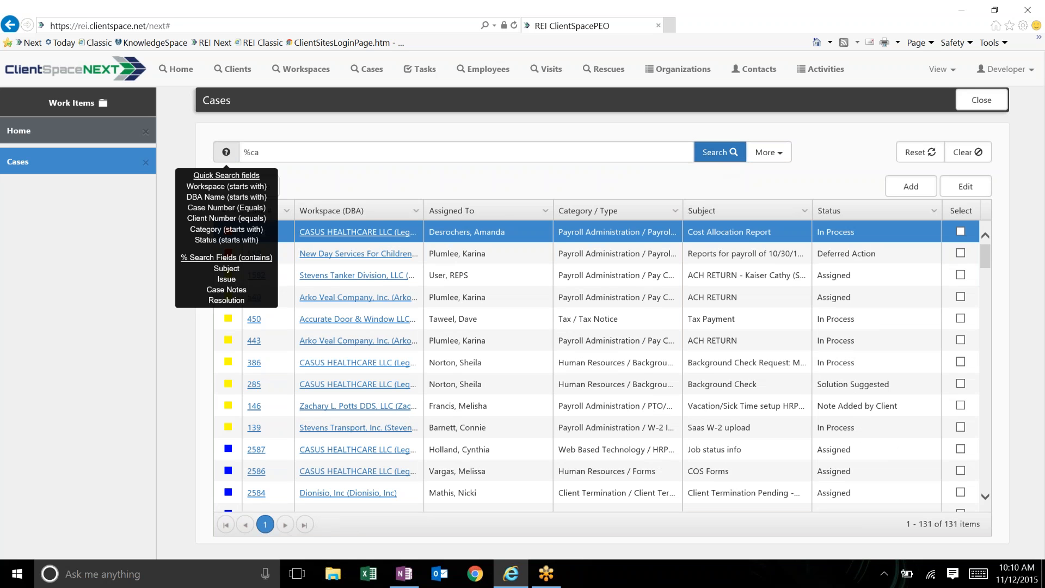
{"action": "left_click", "coordinate": [268, 152]}
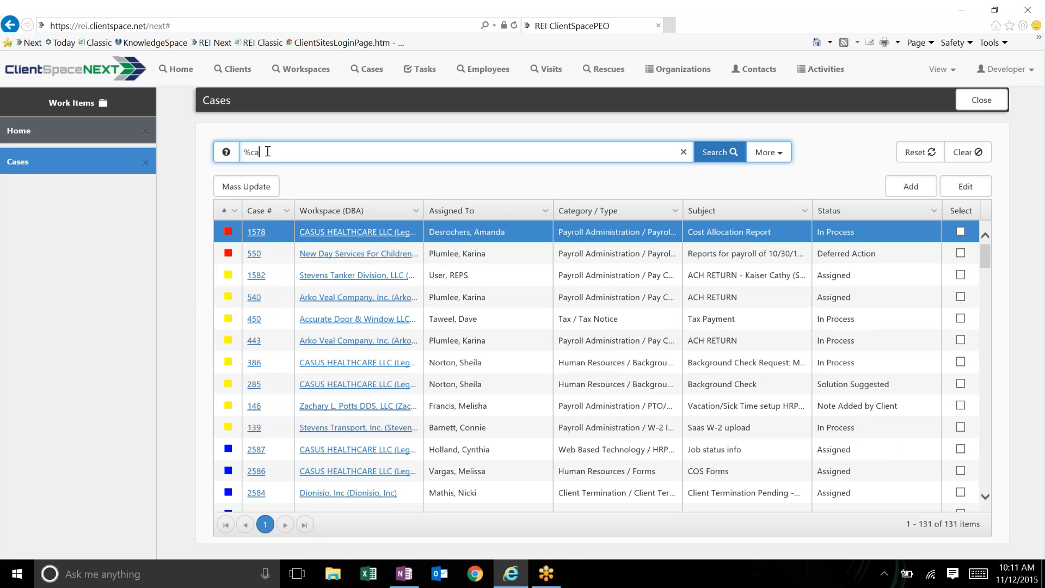
{"action": "key", "text": "BackSpace"}
{"action": "key", "text": "BackSpace"}
{"action": "key", "text": "BackSpace"}
{"action": "type", "text": "%ca"}
{"action": "key", "text": "Return"}
- Add the client CASUS HEALTHCARE LLC (Legacy ER) to the standard filters alongside the "%ca" quick search and run the search
{"action": "left_click", "coordinate": [775, 159]}
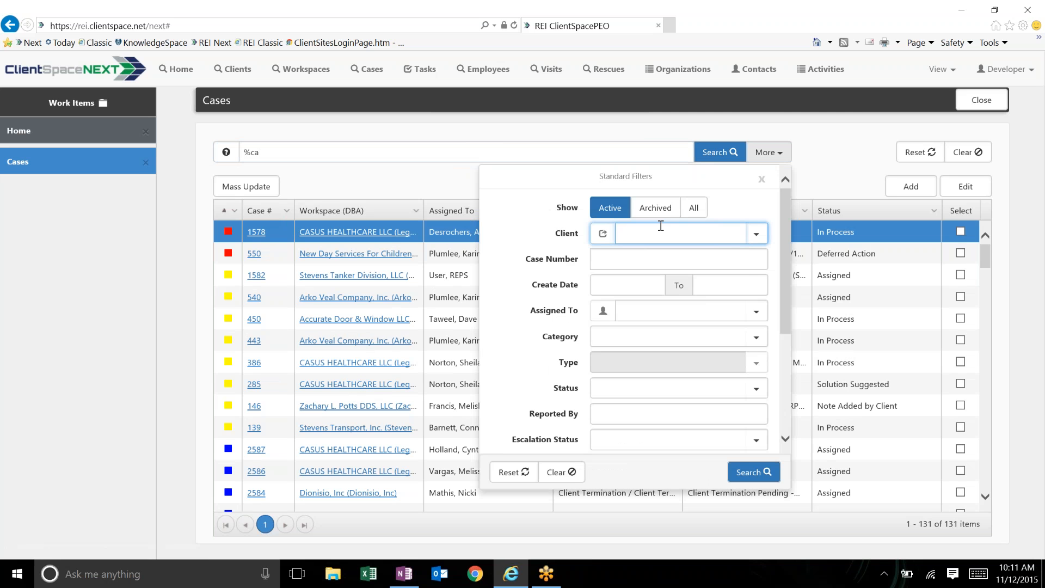
{"action": "type", "text": "cas"}
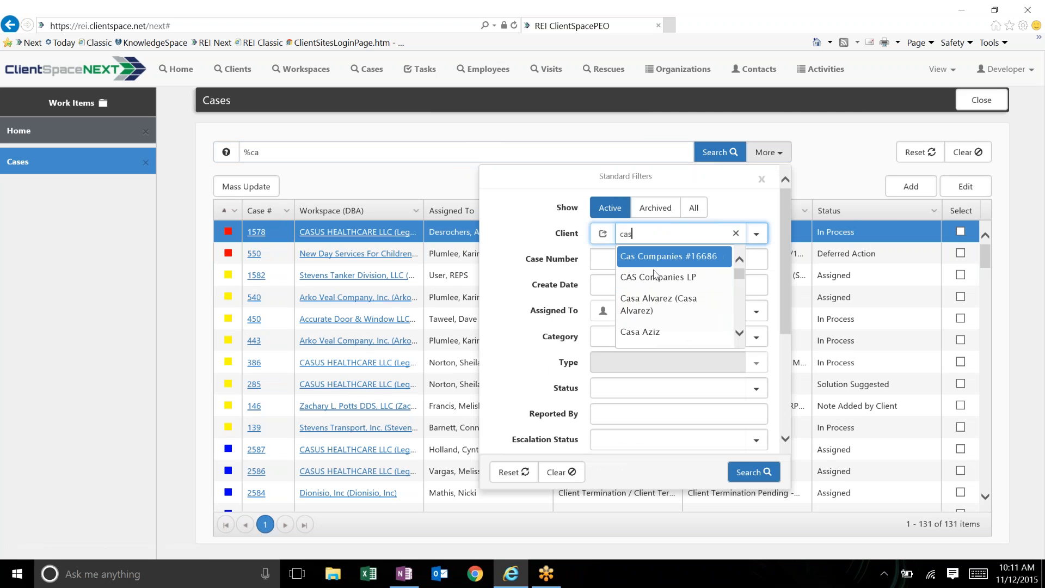
{"action": "type", "text": "su"}
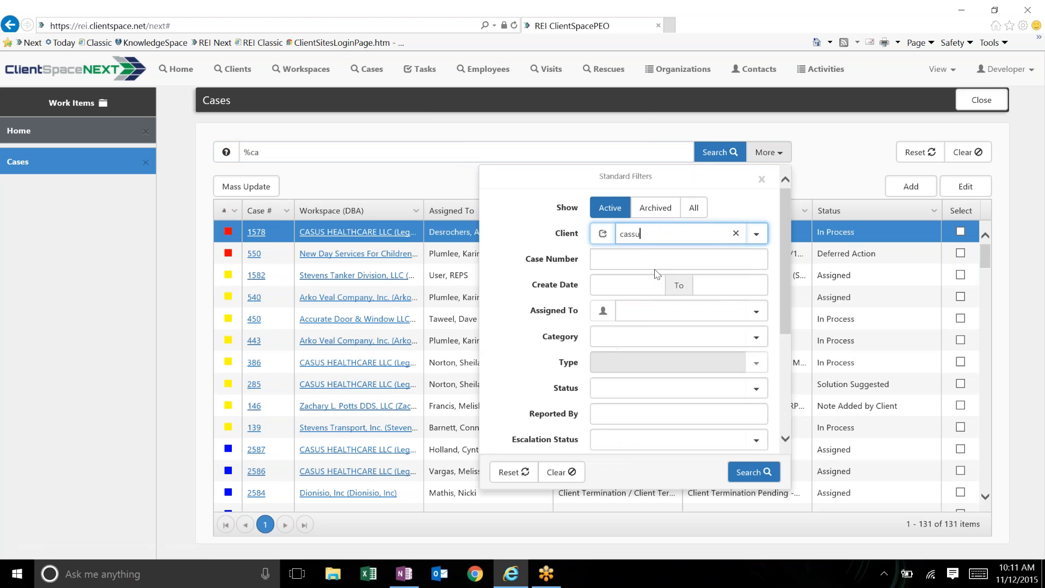
{"action": "key", "text": "BackSpace"}
{"action": "key", "text": "BackSpace"}
{"action": "key", "text": "BackSpace"}
{"action": "type", "text": "s"}
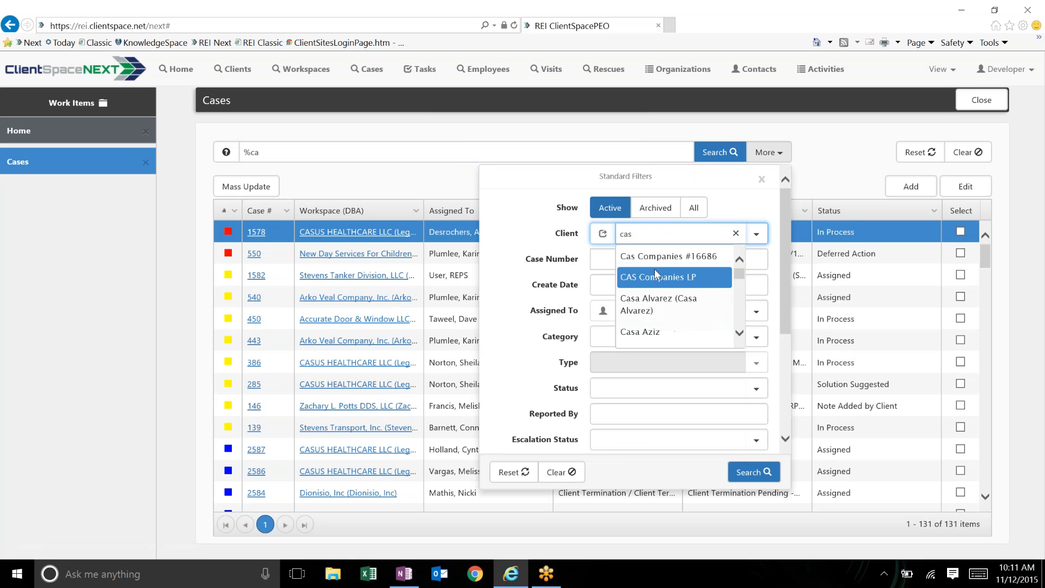
{"action": "type", "text": "u"}
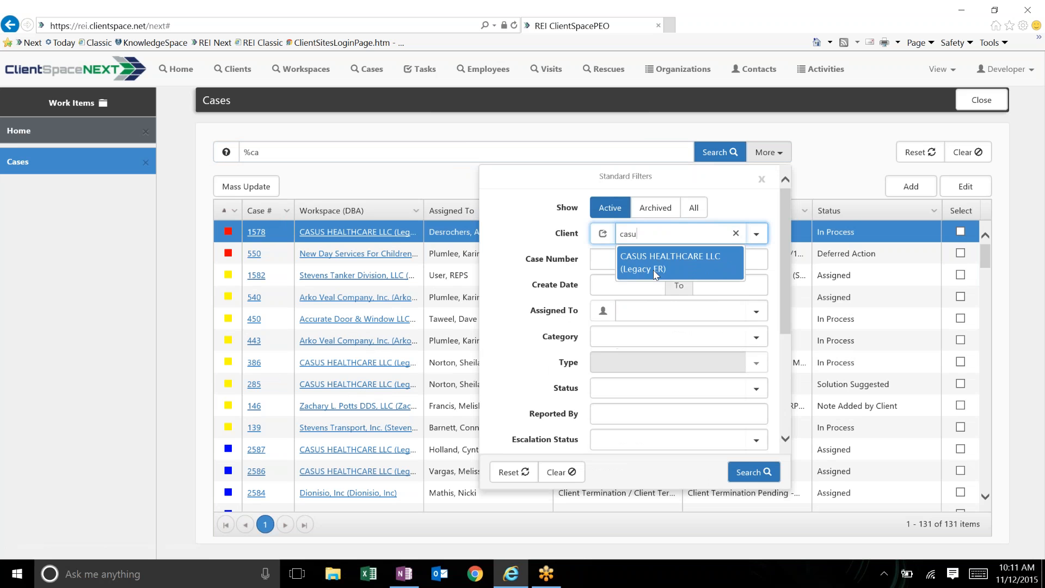
{"action": "left_click", "coordinate": [653, 270]}
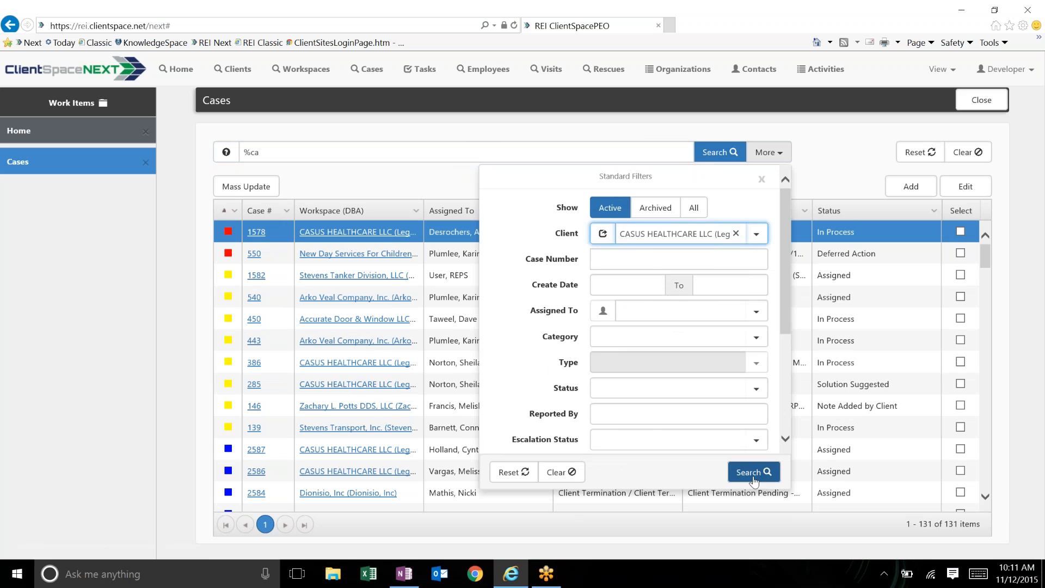
{"action": "left_click", "coordinate": [732, 469]}
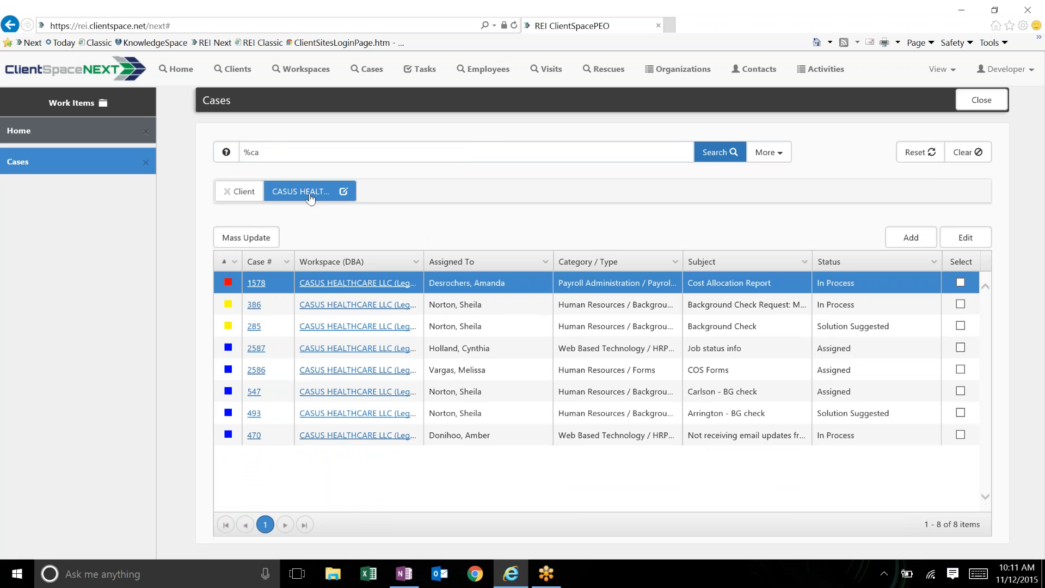
- Remove the quick search text and rerun the case search with only the Client filter applied
{"action": "double_click", "coordinate": [249, 151]}
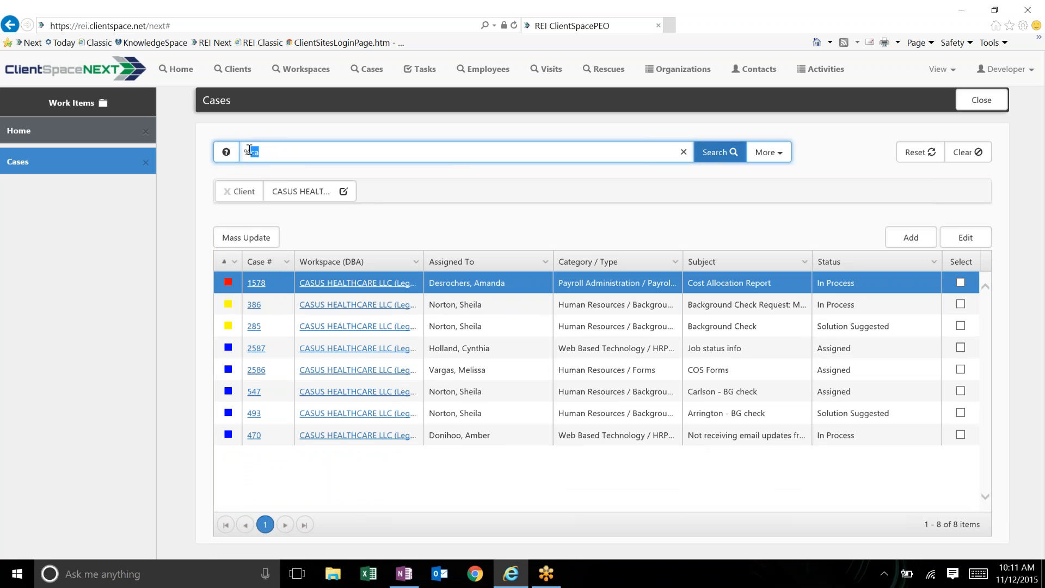
{"action": "left_click_drag", "start_coordinate": [249, 150], "coordinate": [246, 152]}
{"action": "left_click", "coordinate": [285, 153]}
{"action": "key", "text": "BackSpace"}
{"action": "key", "text": "BackSpace"}
{"action": "key", "text": "BackSpace"}
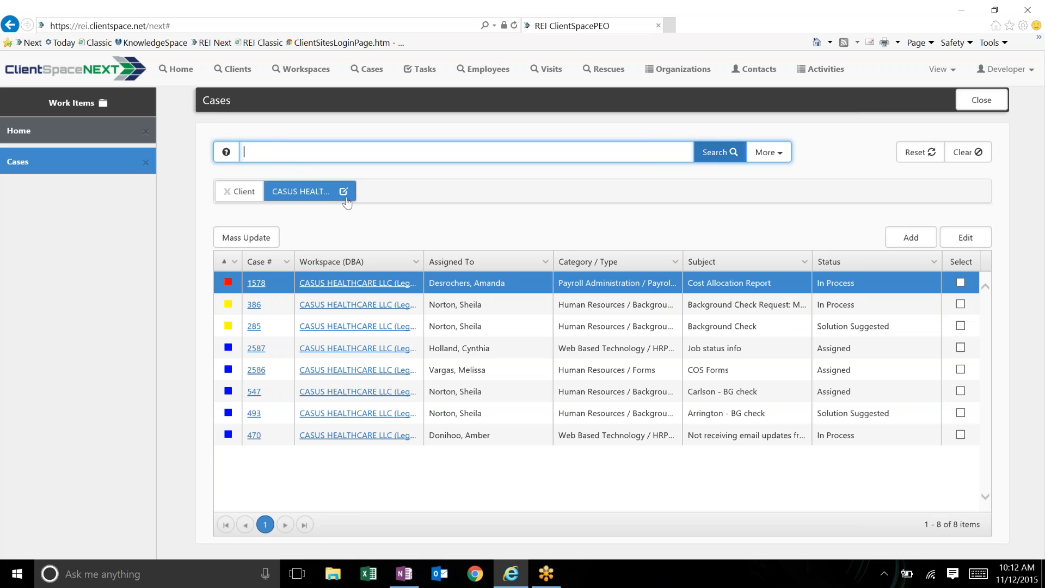
{"action": "key", "text": "Return"}
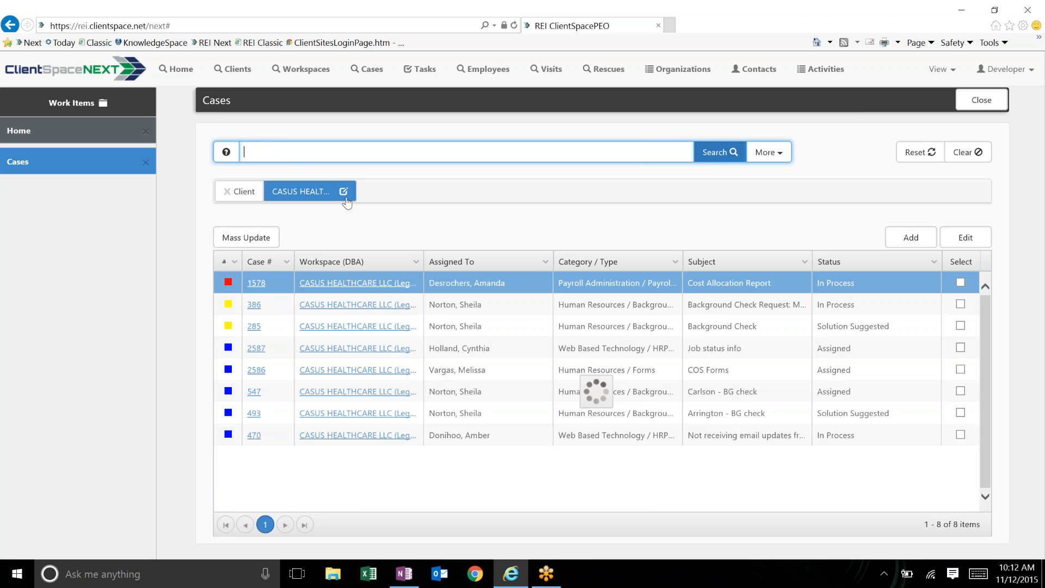
- Clear all filters from the case search to list every active case
{"action": "left_click", "coordinate": [925, 161]}
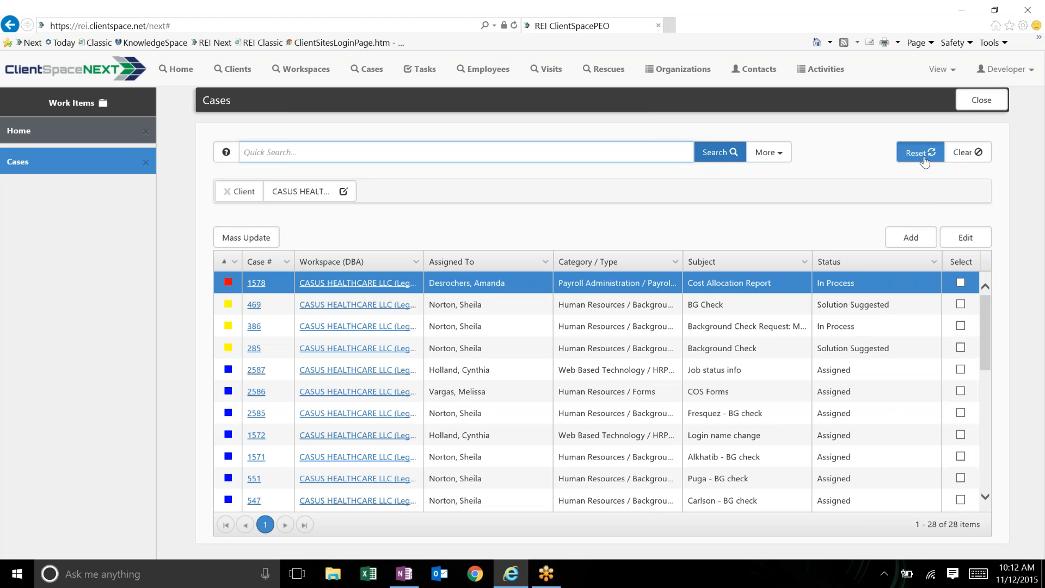
{"action": "left_click", "coordinate": [981, 155]}
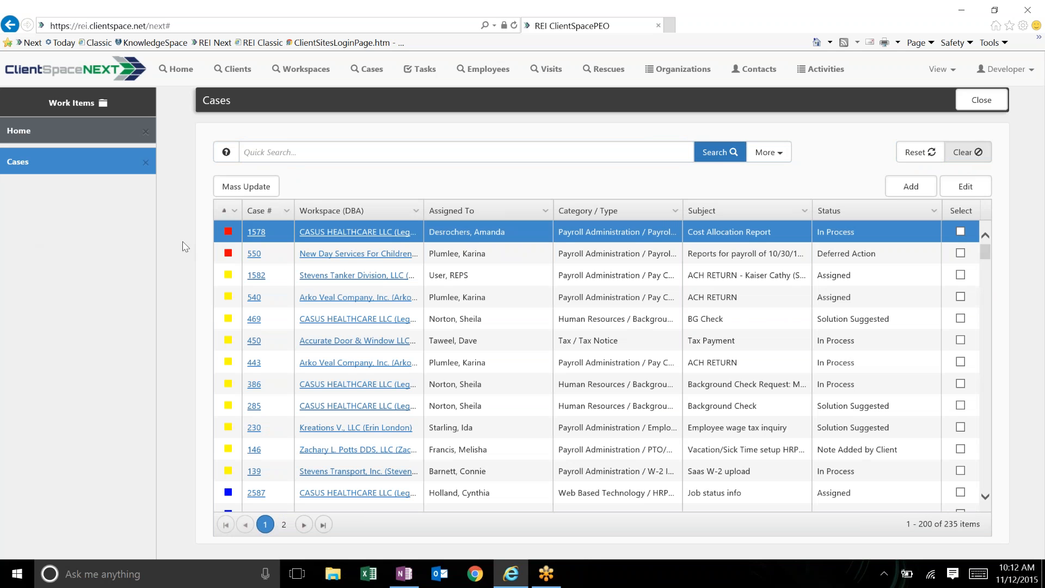
{"action": "scroll", "coordinate": [185, 247], "scroll_direction": "up", "scroll_amount": 1}
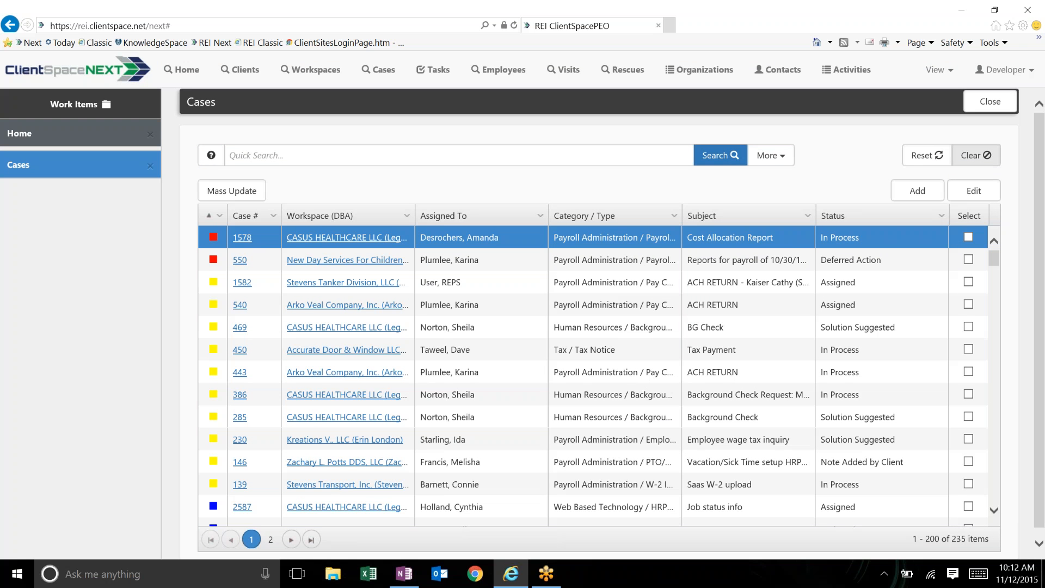
{"action": "scroll", "coordinate": [387, 285], "scroll_direction": "up", "scroll_amount": 2}
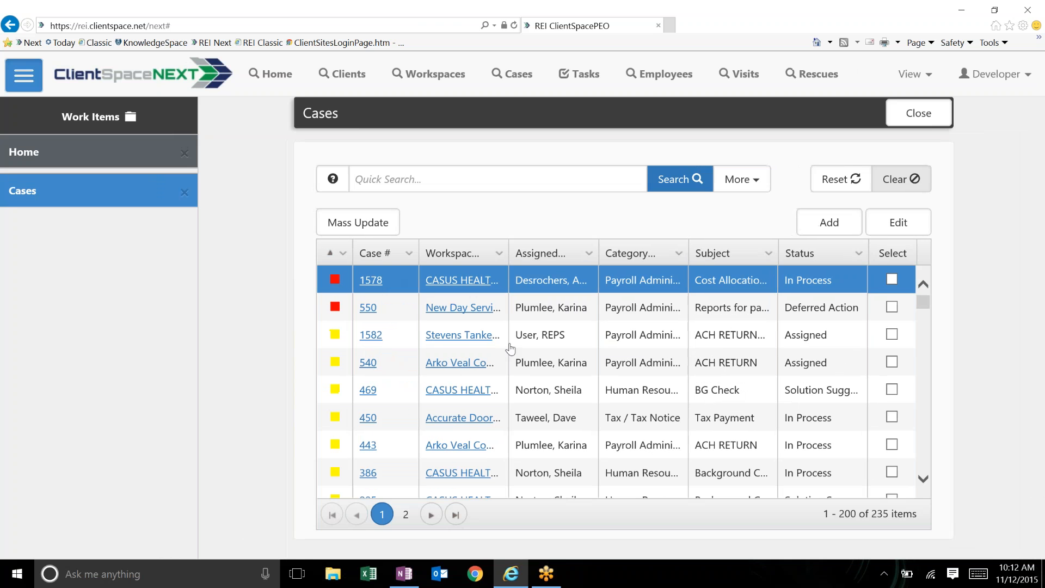
{"action": "scroll", "coordinate": [510, 349], "scroll_direction": "down", "scroll_amount": 1}
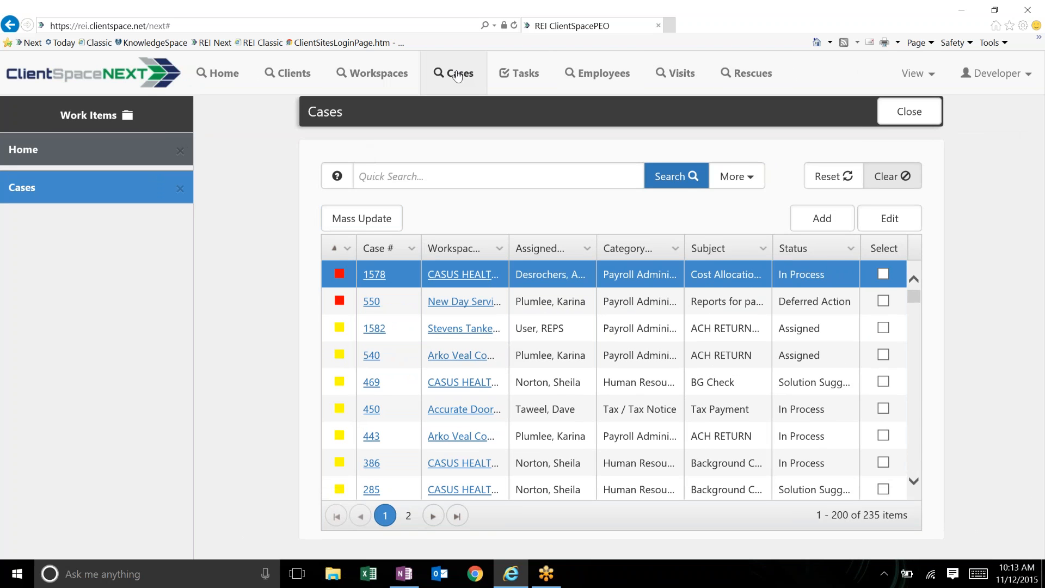
- Review which fields the quick search covers and which standard filters are available for cases
{"action": "mouse_move", "coordinate": [338, 177]}
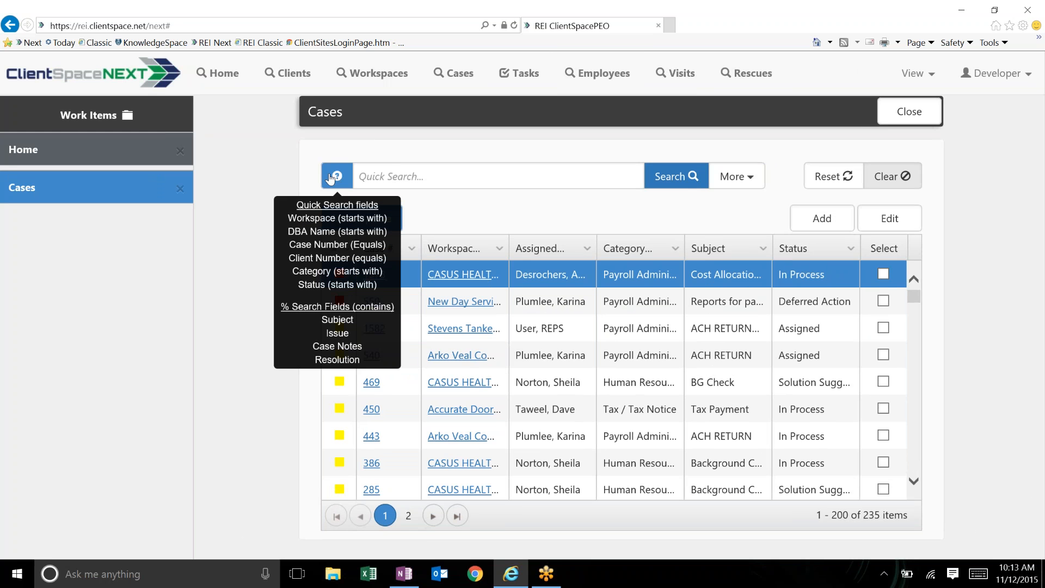
{"action": "left_click", "coordinate": [735, 176]}
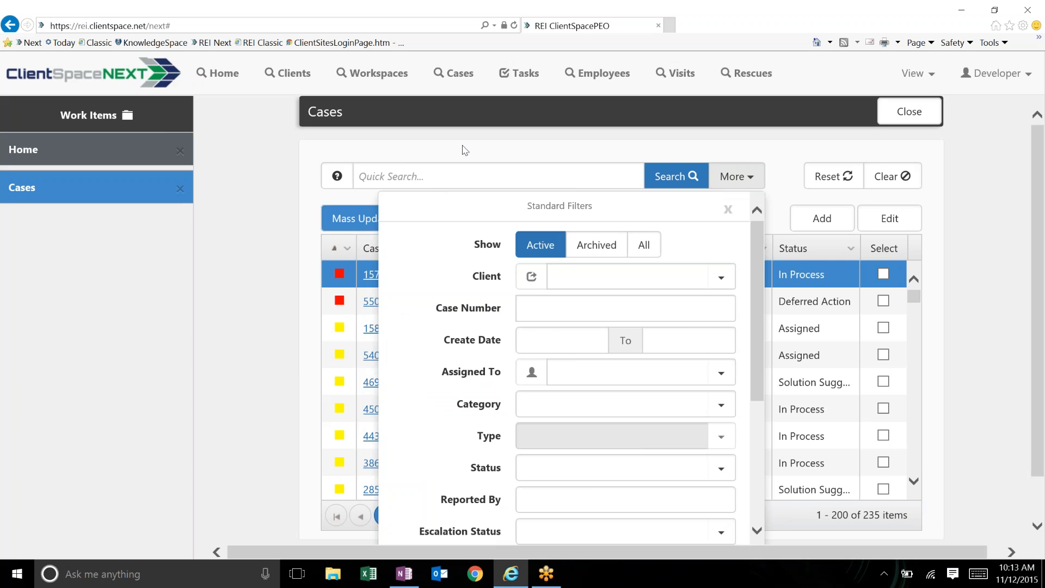
{"action": "left_click", "coordinate": [727, 209]}
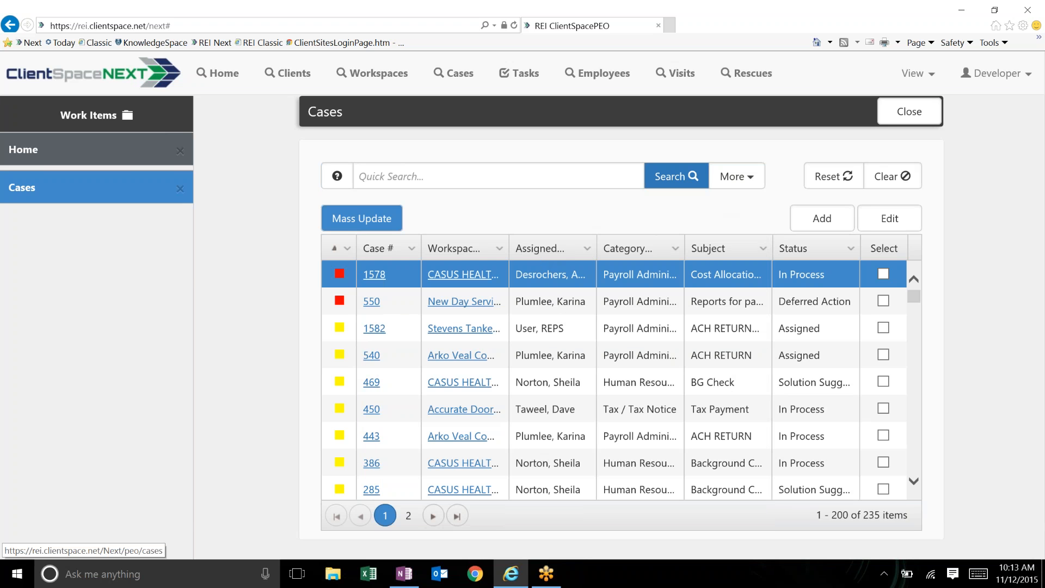
- Move the Assigned To column between Subject and Status, and widen the Workspace (DBA) column
{"action": "left_click_drag", "start_coordinate": [539, 249], "coordinate": [681, 244]}
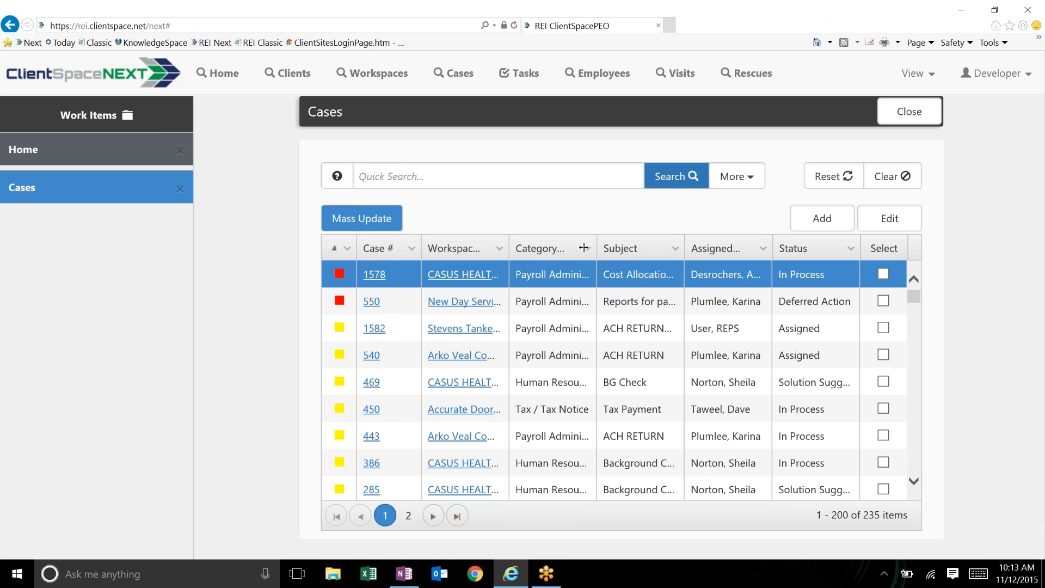
{"action": "left_click_drag", "start_coordinate": [584, 248], "coordinate": [625, 254]}
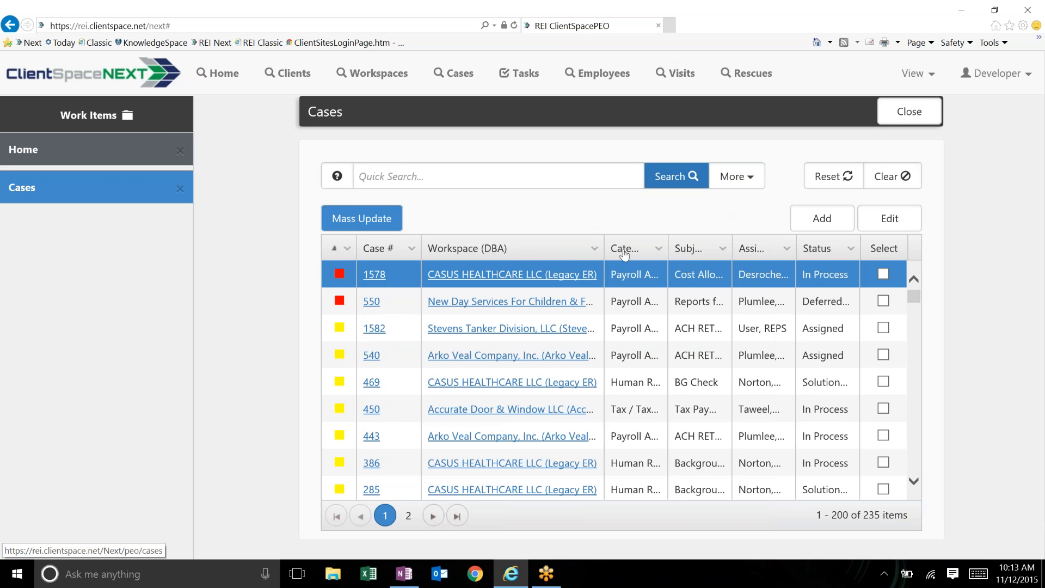
- Sort the case list by Category / Type and then by Case # in descending order
{"action": "left_click", "coordinate": [625, 254]}
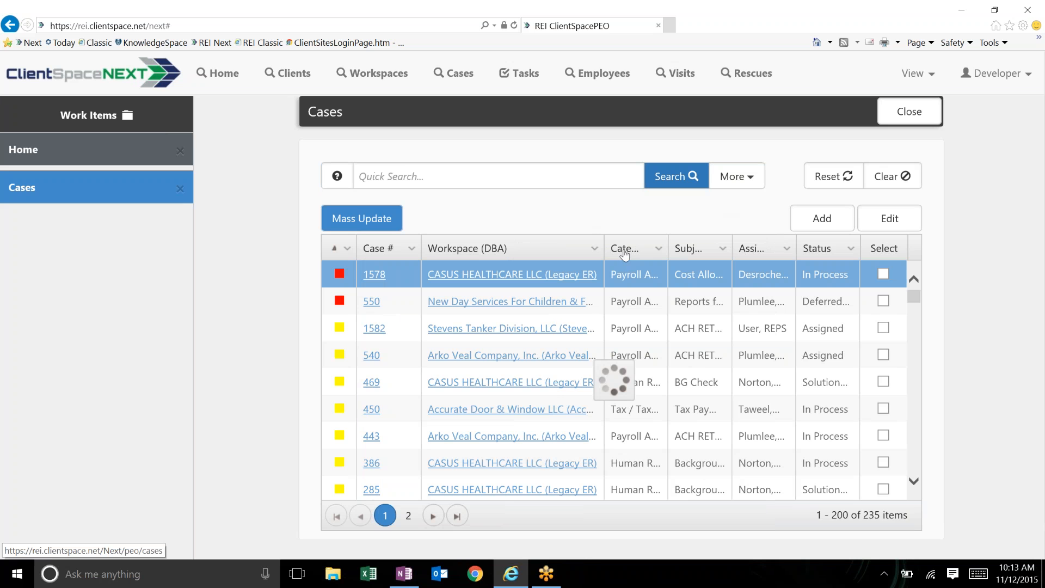
{"action": "left_click", "coordinate": [377, 253]}
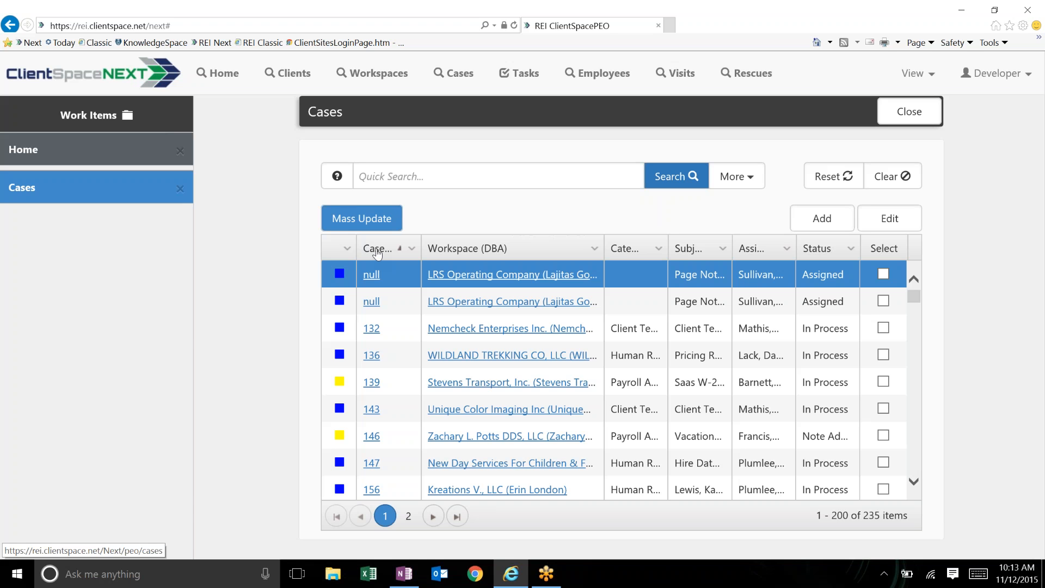
{"action": "left_click", "coordinate": [377, 251]}
- Show the Client Contact column in the case list and hide the Category / Type and Assigned To columns
{"action": "left_click", "coordinate": [594, 248]}
{"action": "mouse_move", "coordinate": [672, 283]}
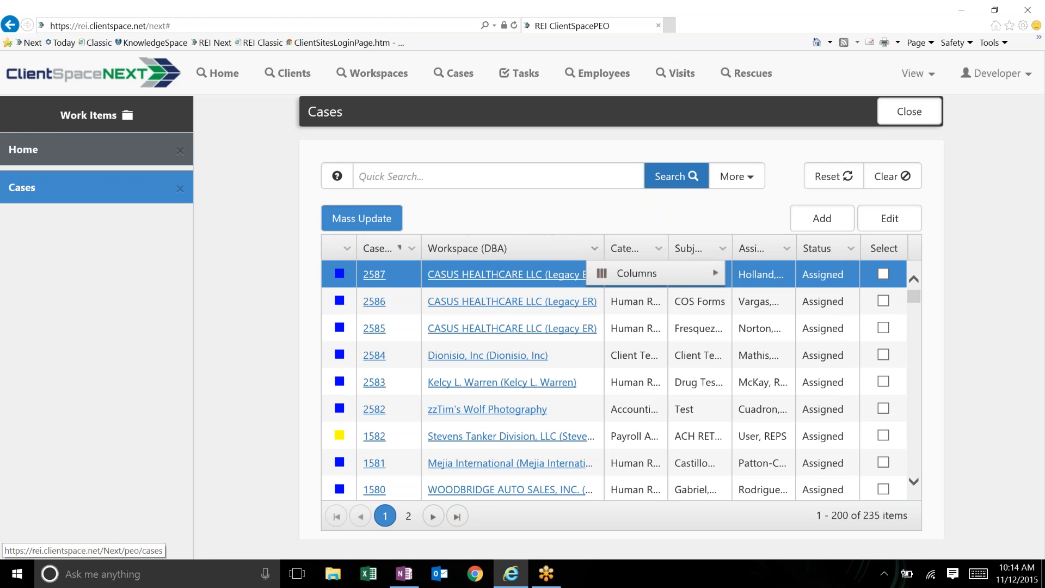
{"action": "mouse_move", "coordinate": [707, 277]}
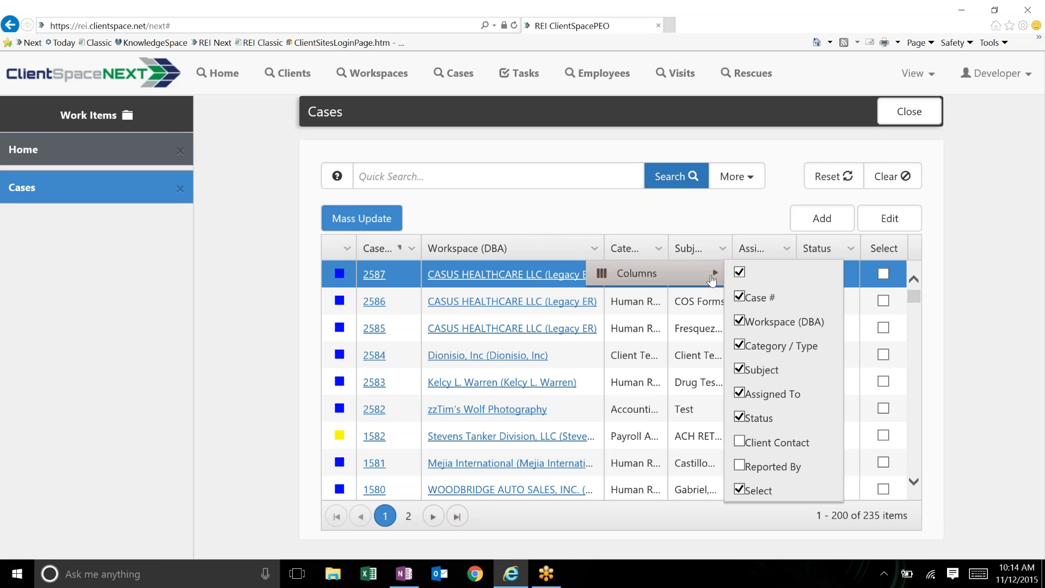
{"action": "left_click", "coordinate": [740, 442]}
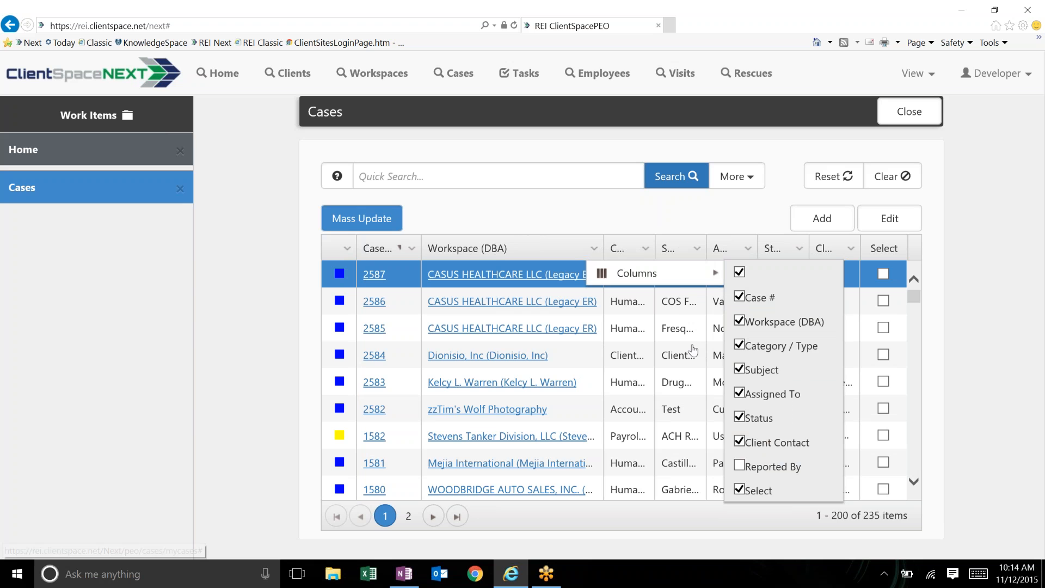
{"action": "left_click", "coordinate": [741, 345]}
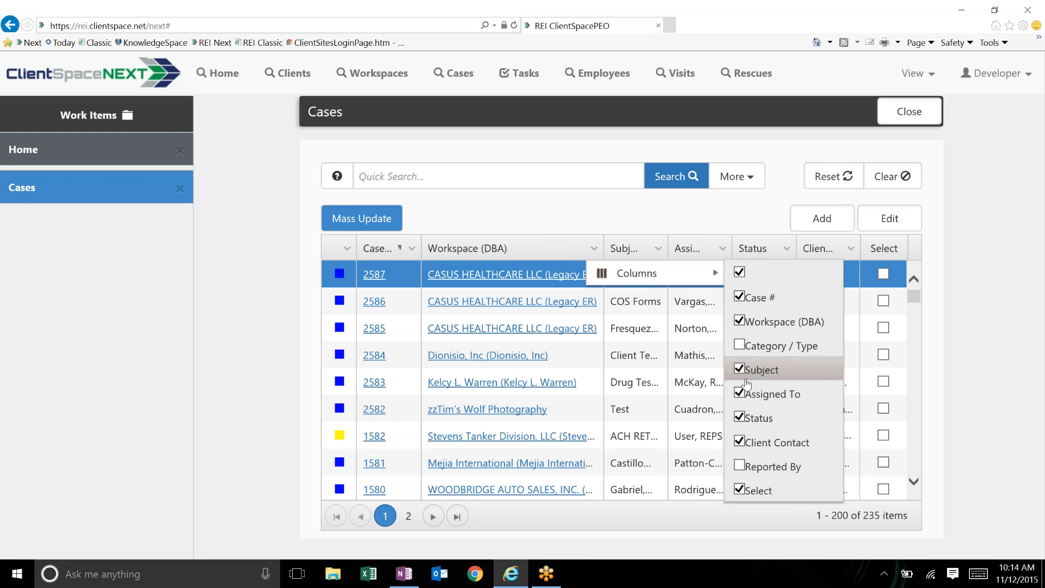
{"action": "left_click", "coordinate": [740, 393]}
{"action": "left_click", "coordinate": [660, 377]}
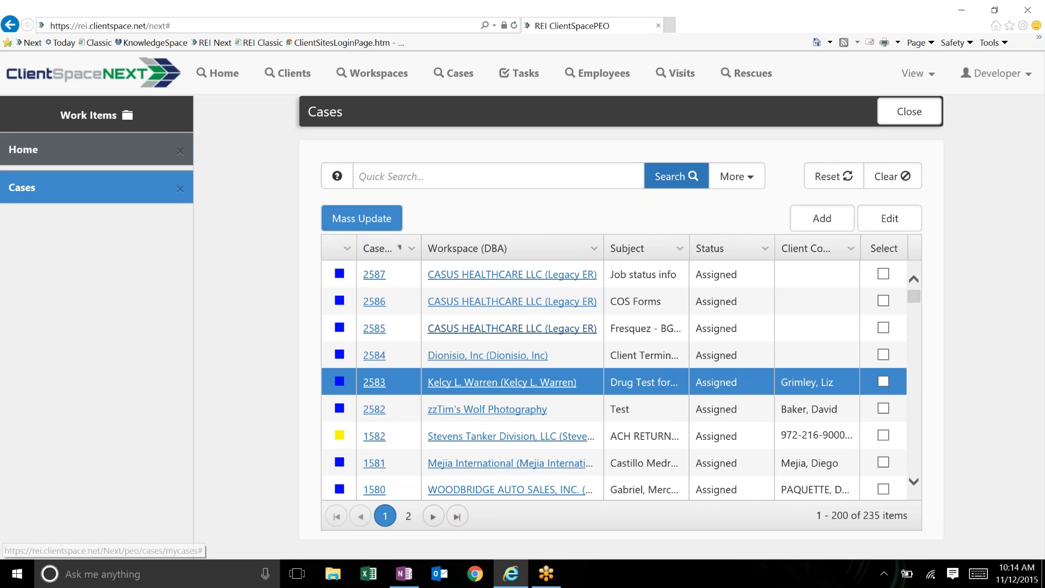
- Close and reopen the Cases search, run it with its default filter, and remove the Assigned To filter
{"action": "left_click", "coordinate": [180, 189]}
{"action": "left_click", "coordinate": [449, 72]}
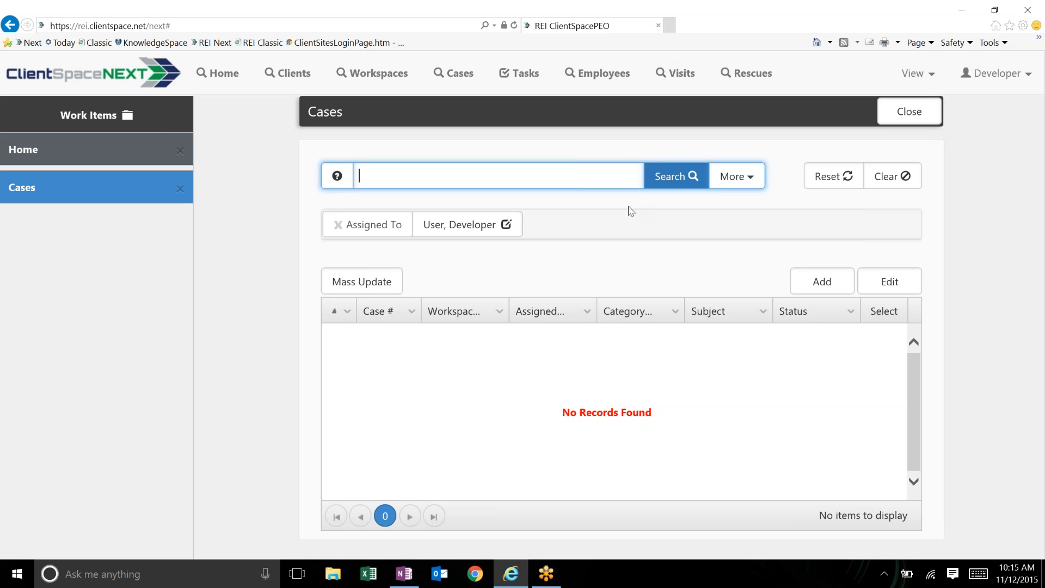
{"action": "left_click", "coordinate": [679, 180]}
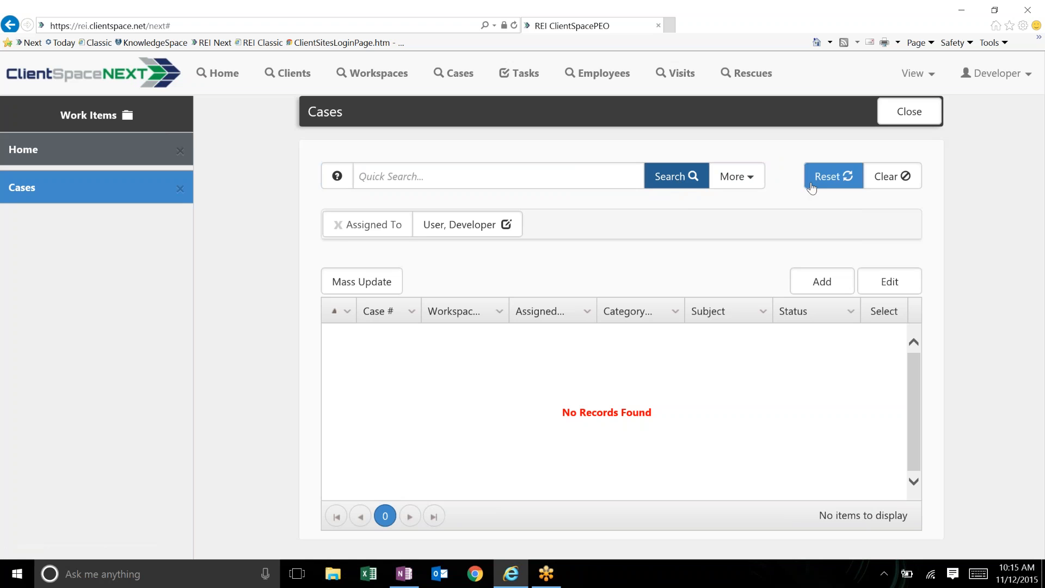
{"action": "left_click", "coordinate": [338, 225]}
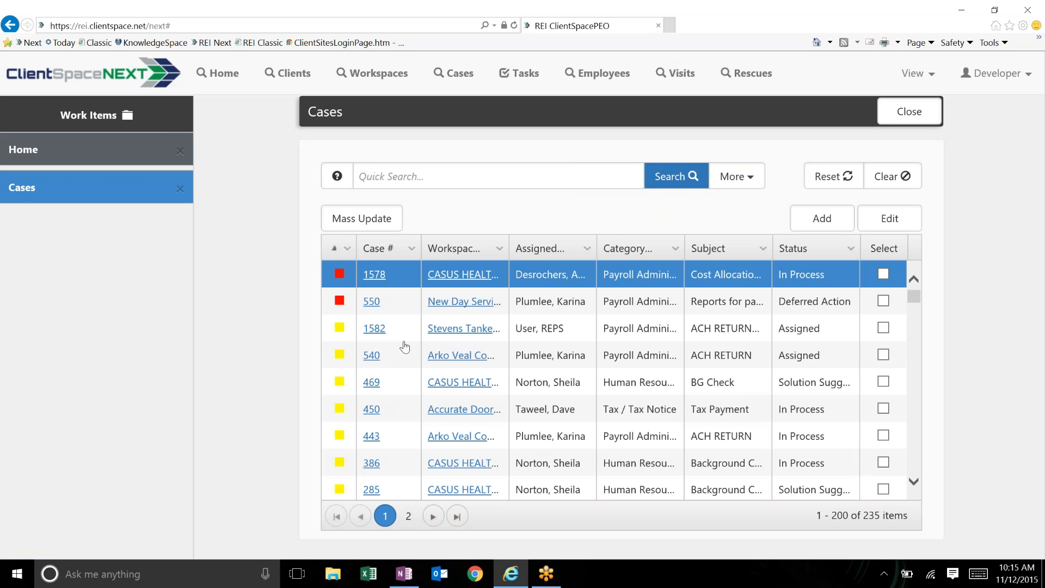
- Open the Arko Veal Company ACH RETURN case, review its details down to the administrative fields, and cancel out of it
{"action": "double_click", "coordinate": [543, 349]}
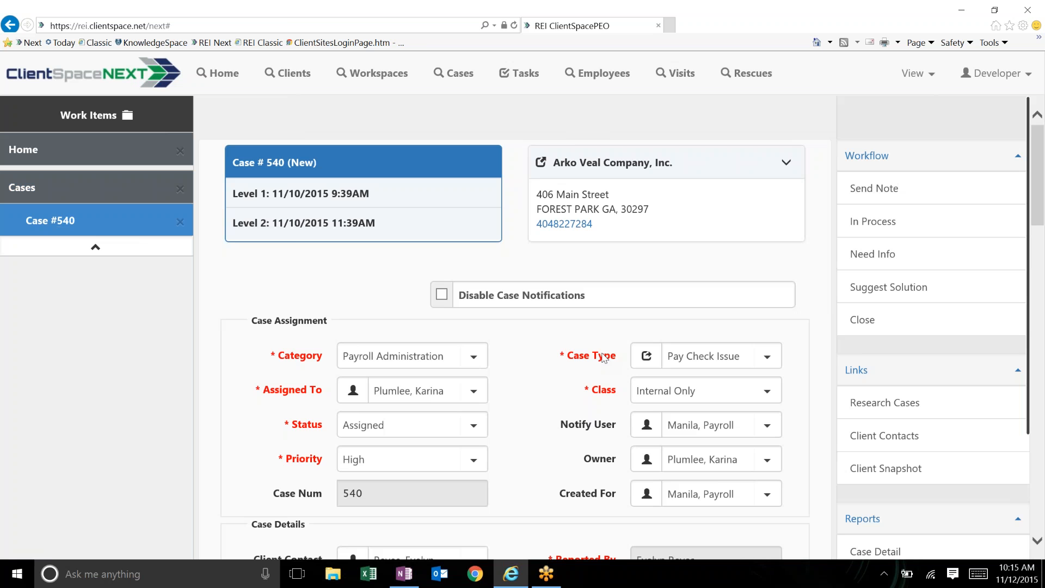
{"action": "scroll", "coordinate": [258, 534], "scroll_direction": "down", "scroll_amount": 15}
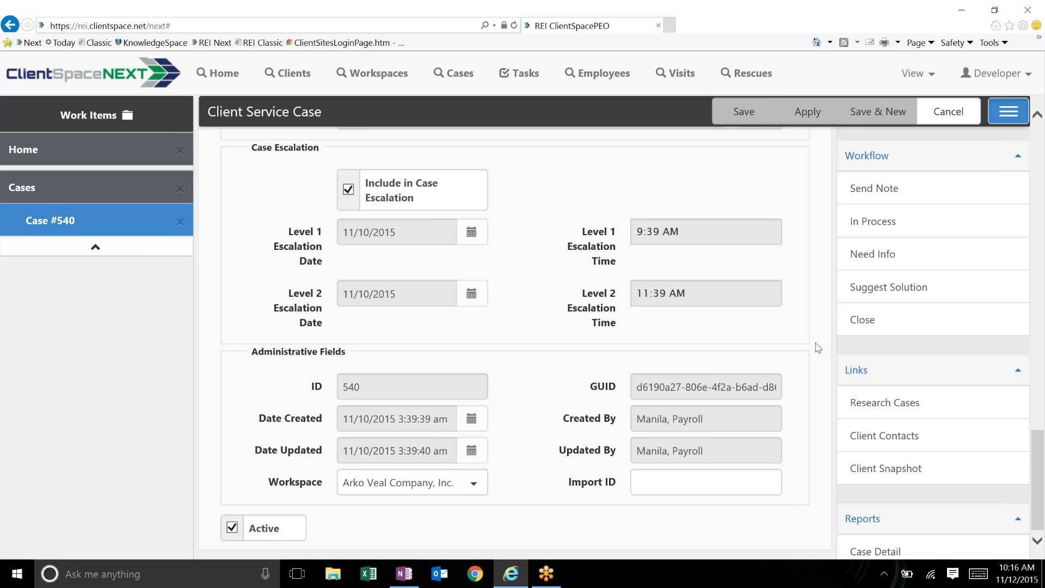
{"action": "left_click", "coordinate": [948, 111]}
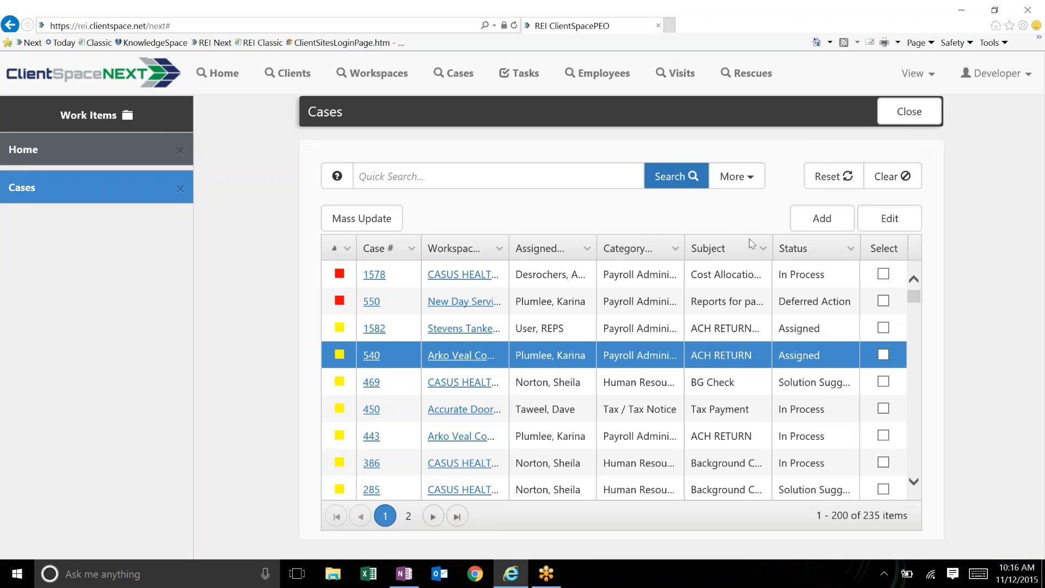
- Set the standard Show filter on the Cases search to Archived, after trying the All and Active options
{"action": "left_click", "coordinate": [740, 182]}
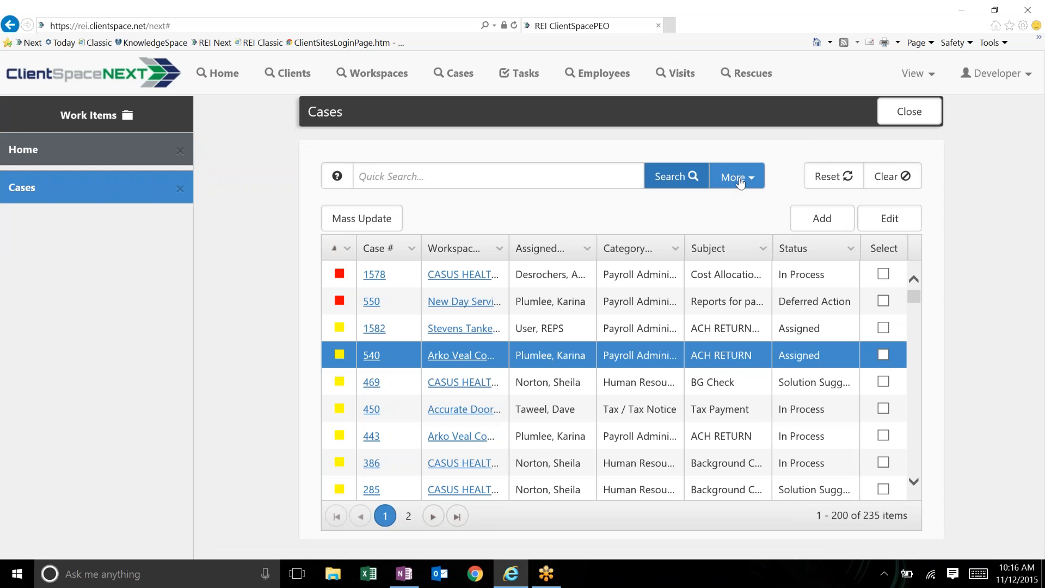
{"action": "left_click", "coordinate": [739, 181]}
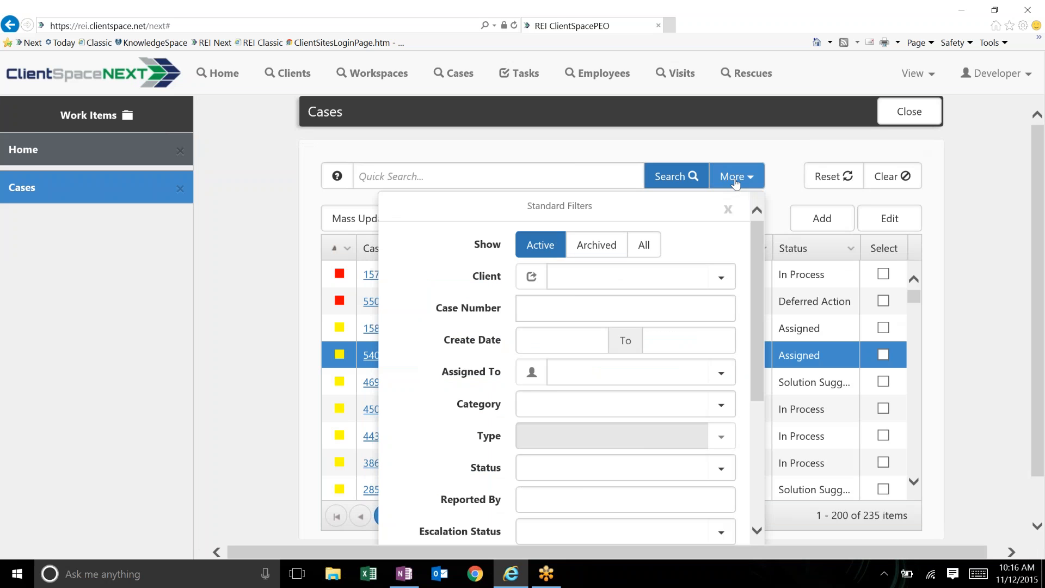
{"action": "left_click", "coordinate": [645, 245]}
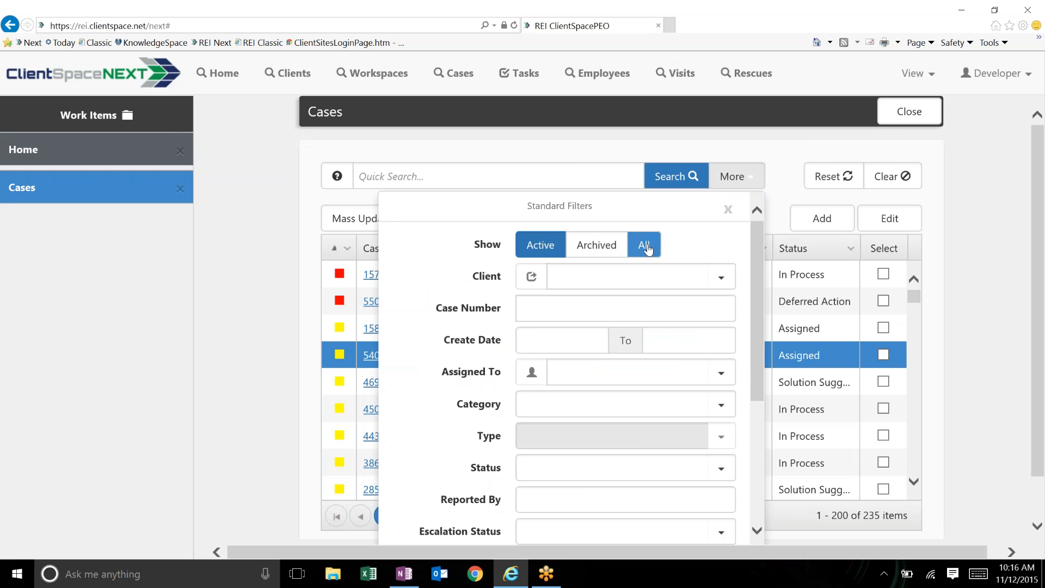
{"action": "left_click", "coordinate": [544, 246]}
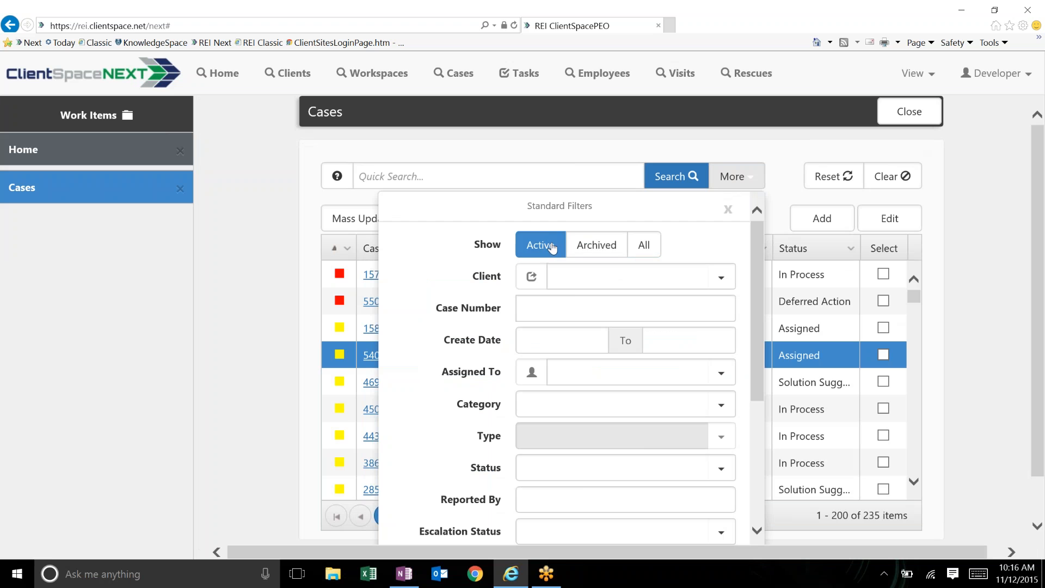
{"action": "left_click", "coordinate": [647, 246]}
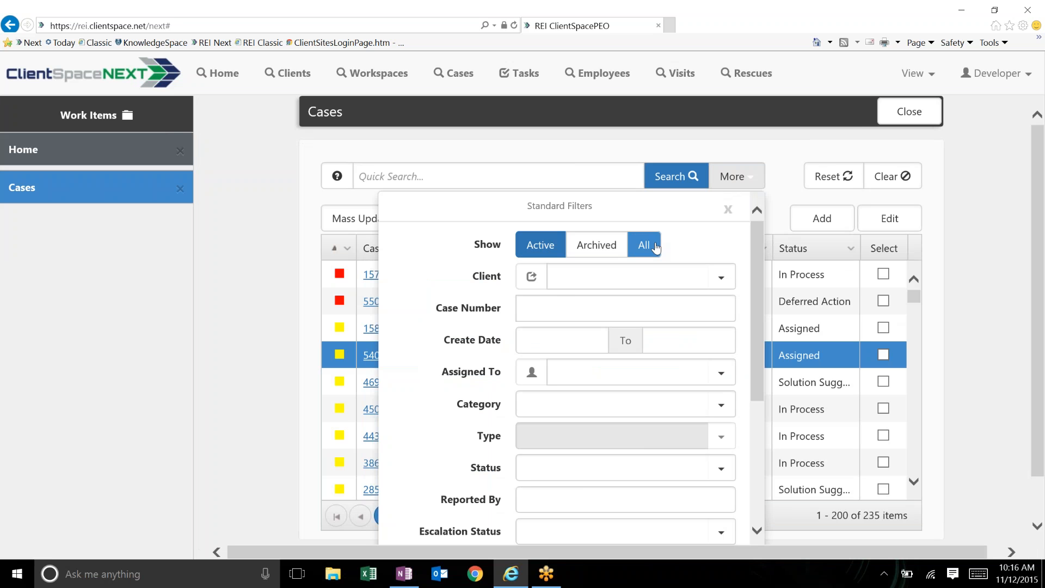
{"action": "left_click", "coordinate": [606, 246]}
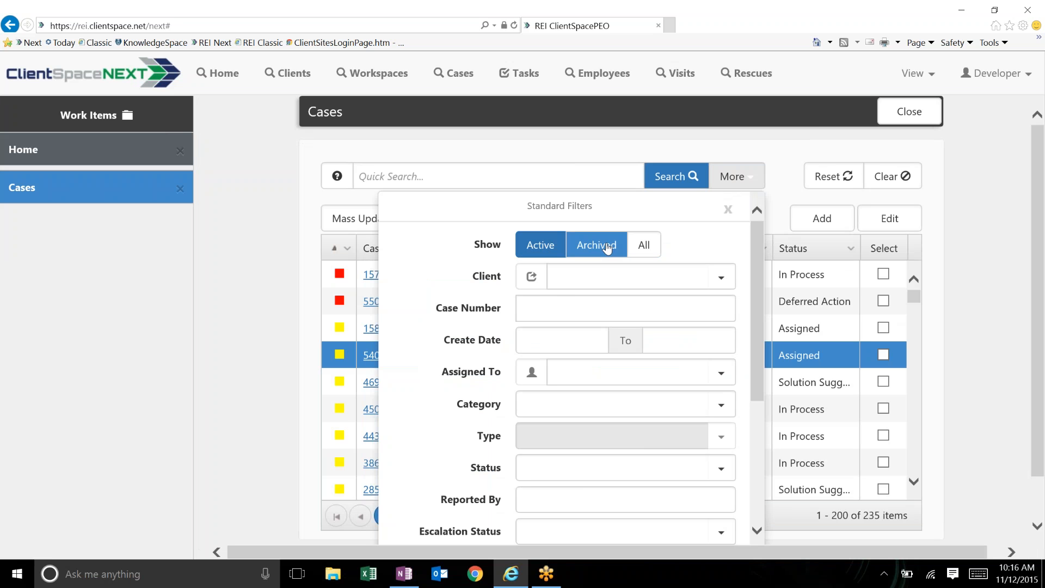
{"action": "left_click", "coordinate": [606, 246]}
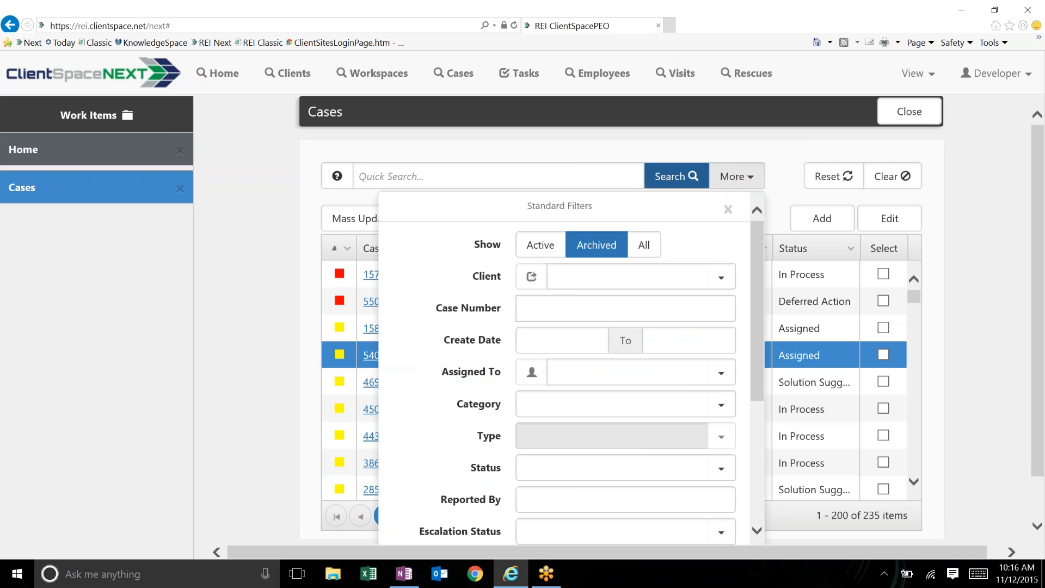
{"action": "scroll", "coordinate": [563, 370], "scroll_direction": "down", "scroll_amount": 1}
{"action": "key", "text": "Return"}
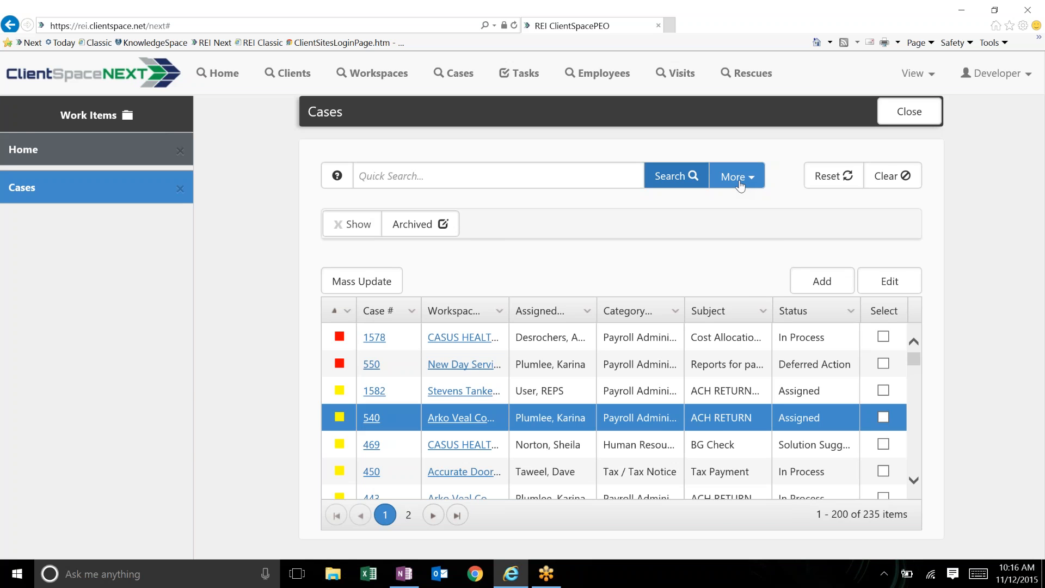
{"action": "left_click", "coordinate": [740, 185]}
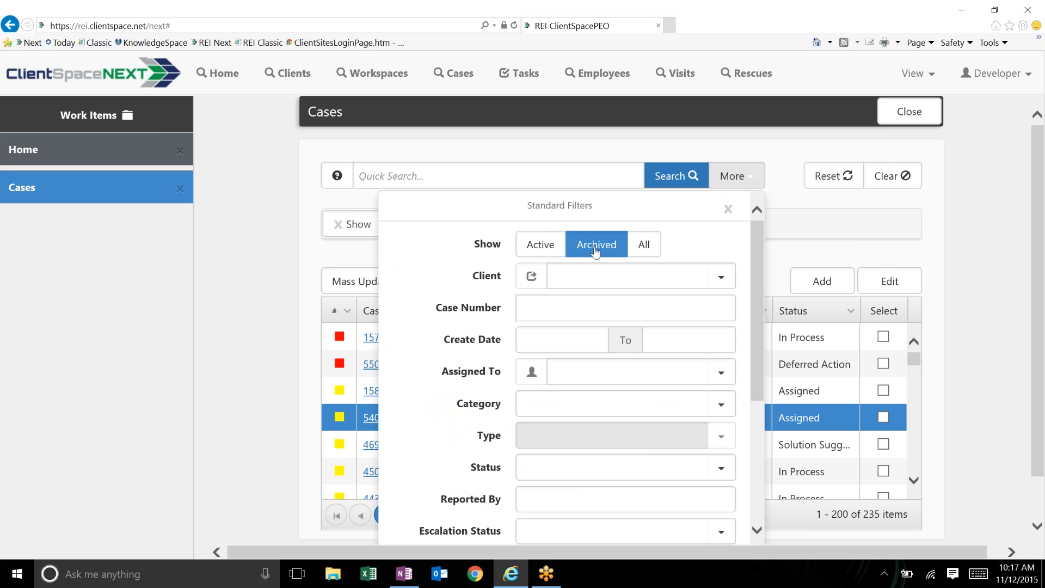
{"action": "left_click", "coordinate": [402, 583]}
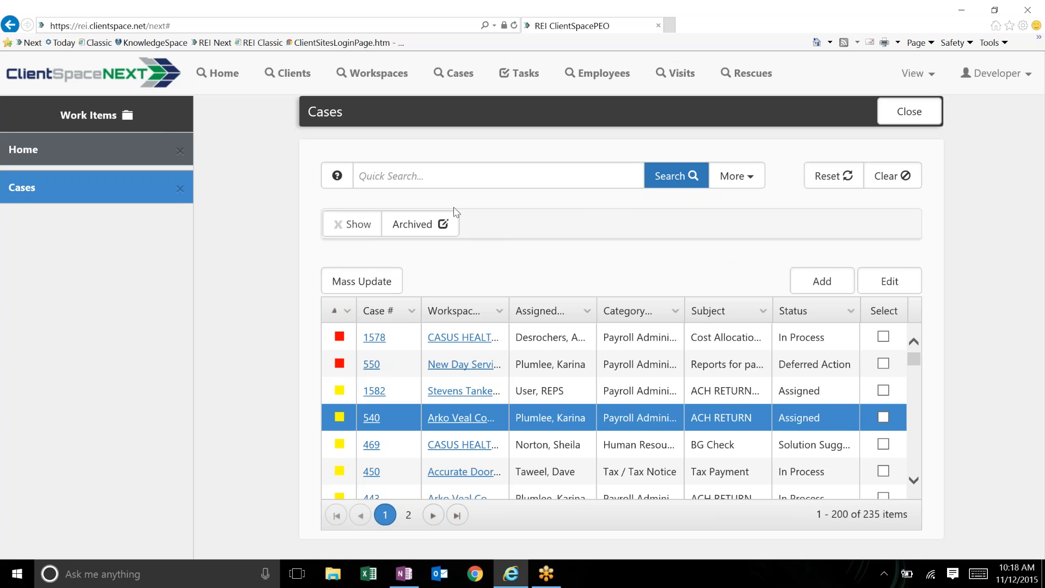
{"action": "left_click", "coordinate": [413, 219]}
{"action": "mouse_move", "coordinate": [337, 176]}
{"action": "left_click", "coordinate": [365, 279]}
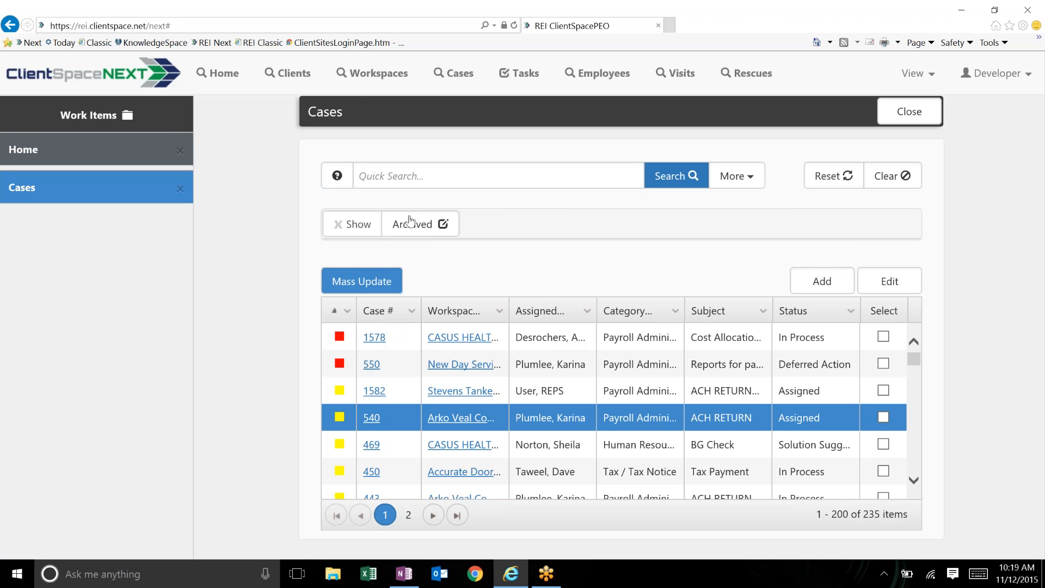
- Open the Clients, Cases and Employees searches as separate work items and switch back to the Clients work item
{"action": "left_click", "coordinate": [304, 73]}
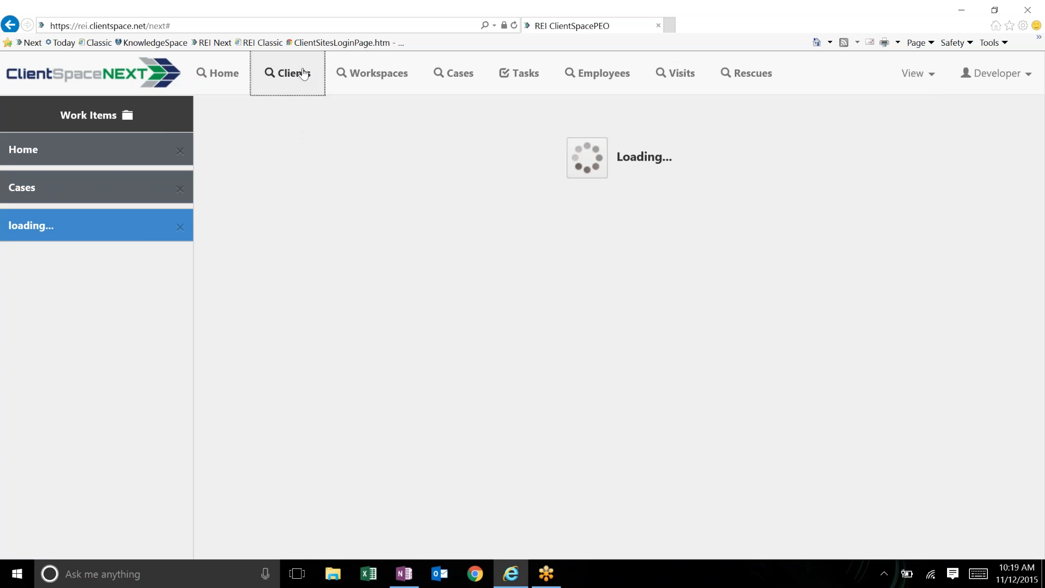
{"action": "mouse_move", "coordinate": [344, 188]}
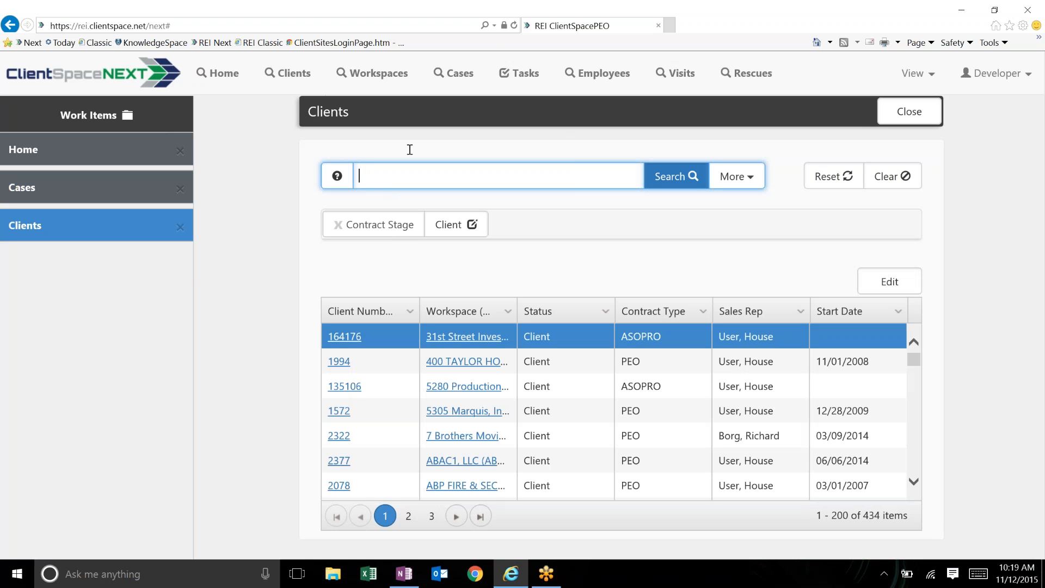
{"action": "left_click", "coordinate": [469, 77]}
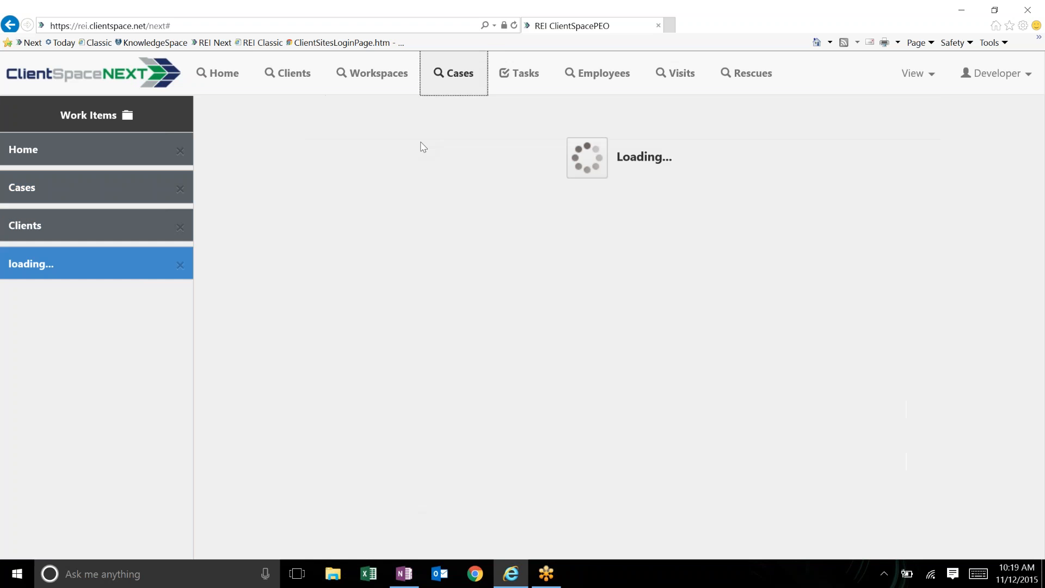
{"action": "left_click", "coordinate": [597, 73]}
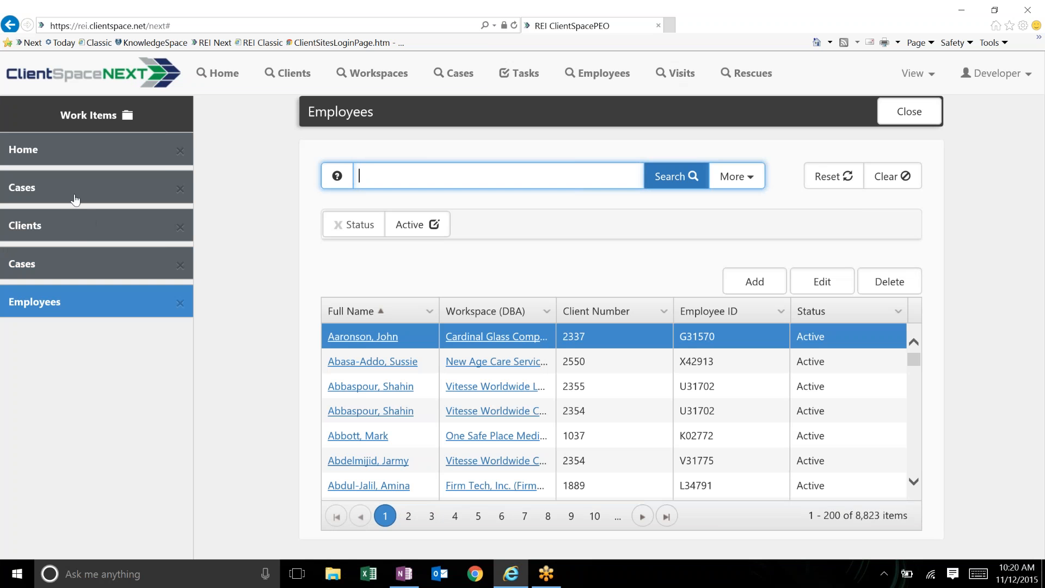
{"action": "left_click", "coordinate": [76, 201]}
{"action": "left_click", "coordinate": [74, 230]}
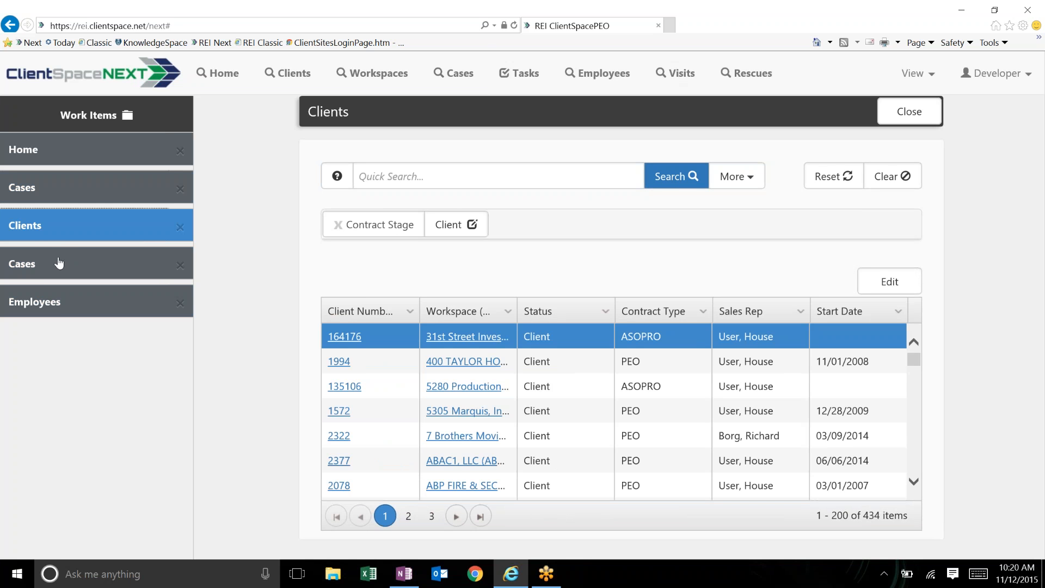
- Open the 400 TAYLOR HOLDINGS, LLC workspace from a workspace search, and close both of those work items
{"action": "left_click", "coordinate": [344, 86]}
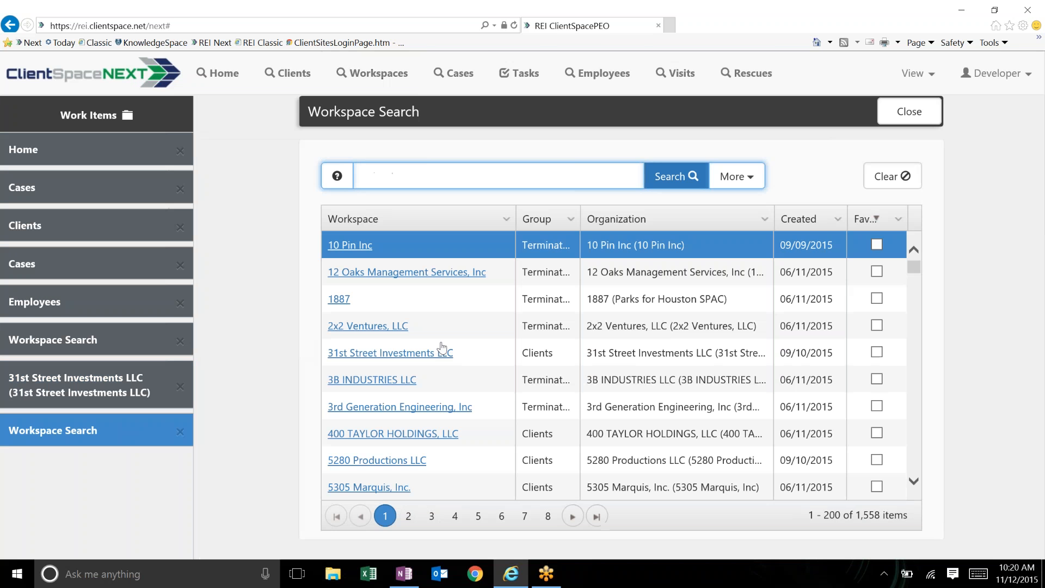
{"action": "left_click", "coordinate": [408, 433]}
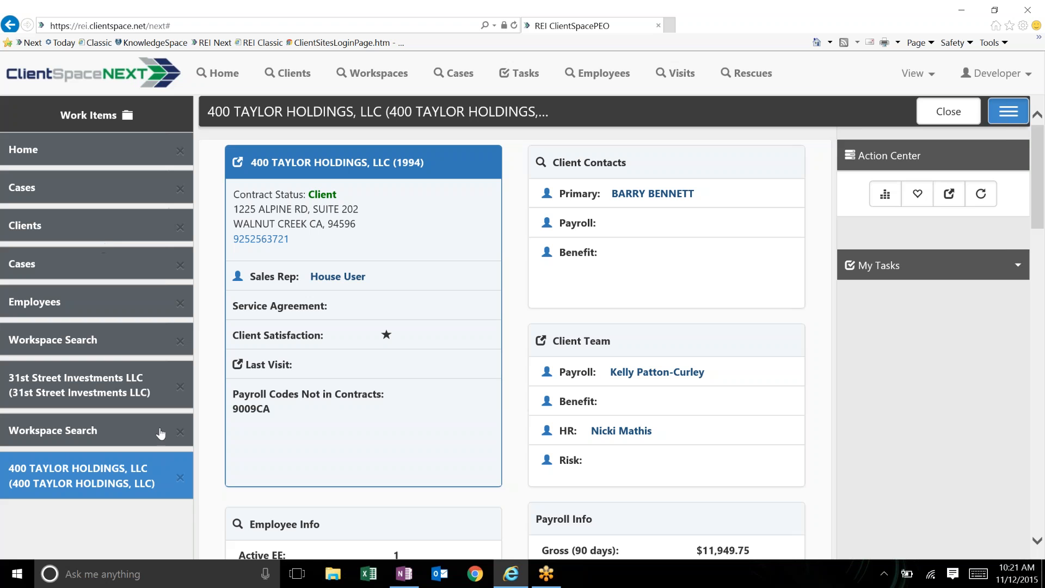
{"action": "left_click", "coordinate": [181, 433]}
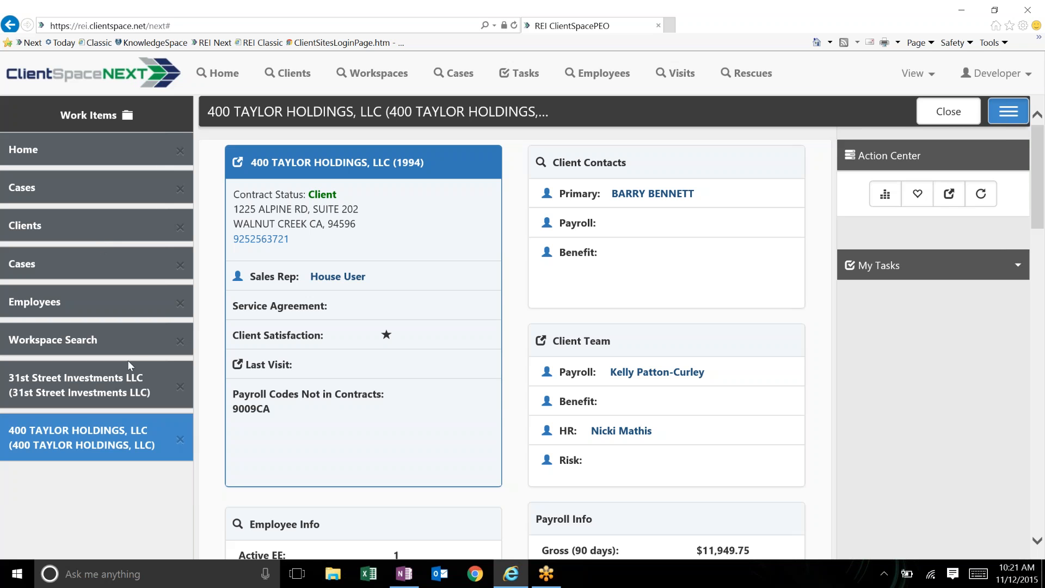
{"action": "left_click", "coordinate": [180, 439]}
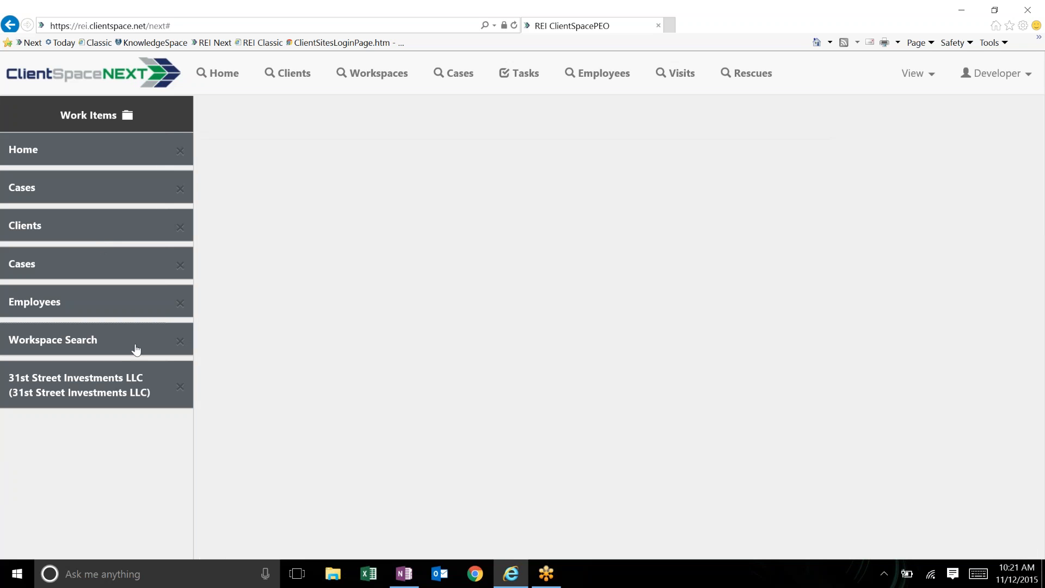
- Open the 5280 Productions LLC workspace from the remaining Workspace Search, and close every work item except Home and the first Cases search
{"action": "left_click", "coordinate": [136, 349]}
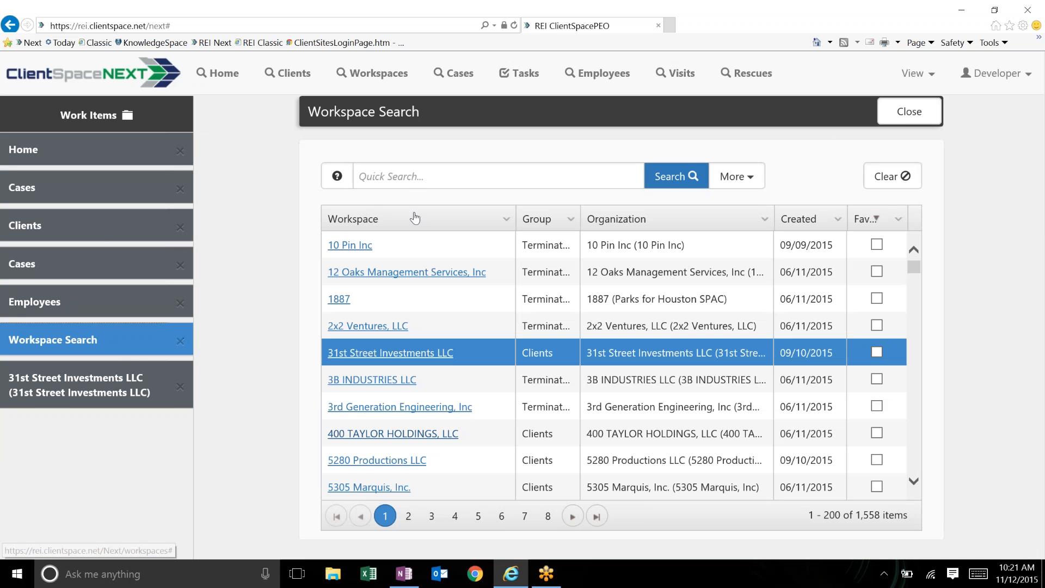
{"action": "left_click", "coordinate": [379, 459]}
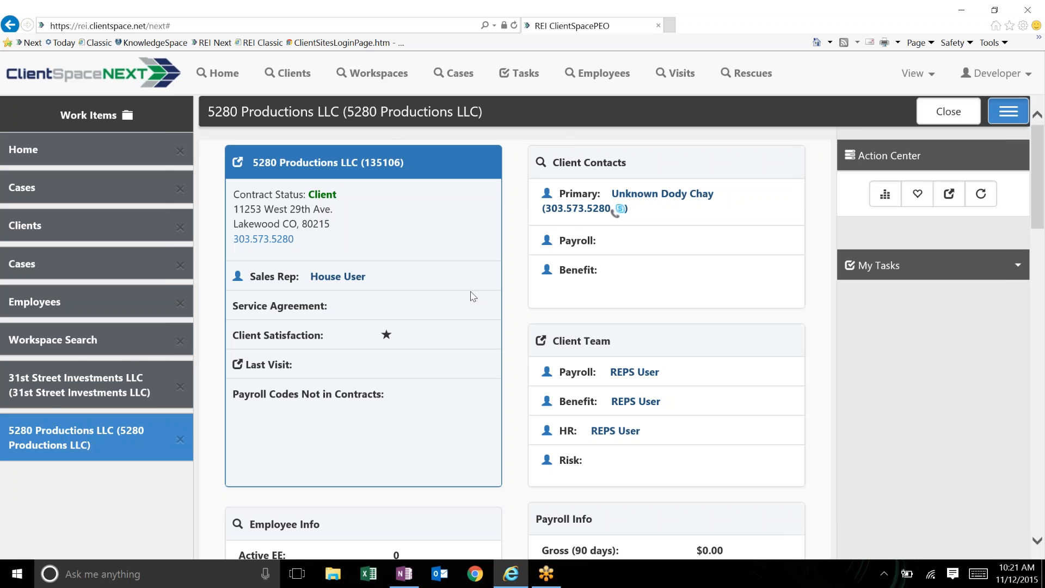
{"action": "left_click", "coordinate": [179, 340]}
{"action": "left_click", "coordinate": [179, 302]}
{"action": "left_click", "coordinate": [179, 265]}
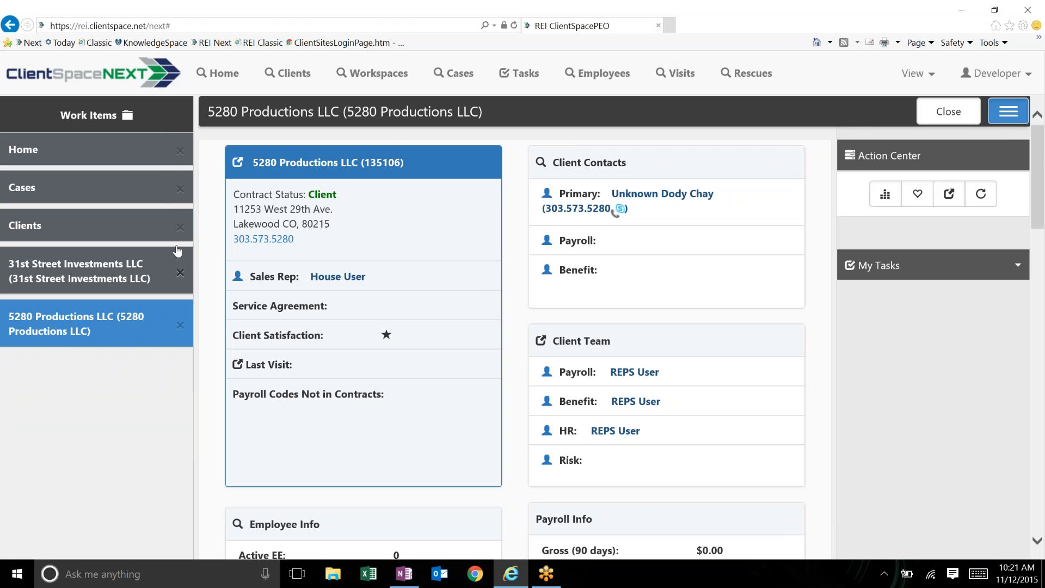
{"action": "left_click", "coordinate": [180, 227]}
{"action": "left_click", "coordinate": [181, 236]}
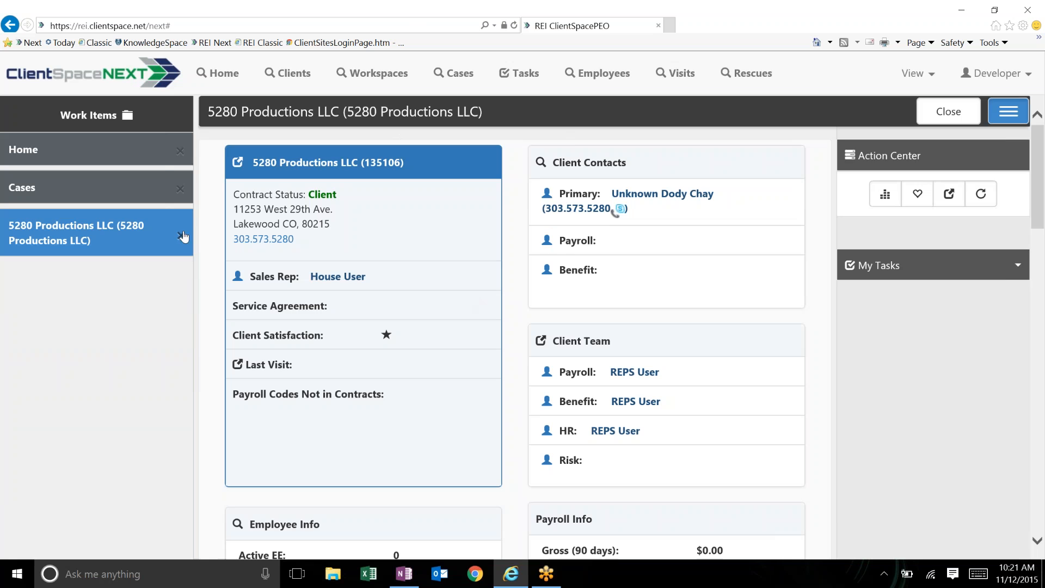
{"action": "left_click", "coordinate": [180, 235]}
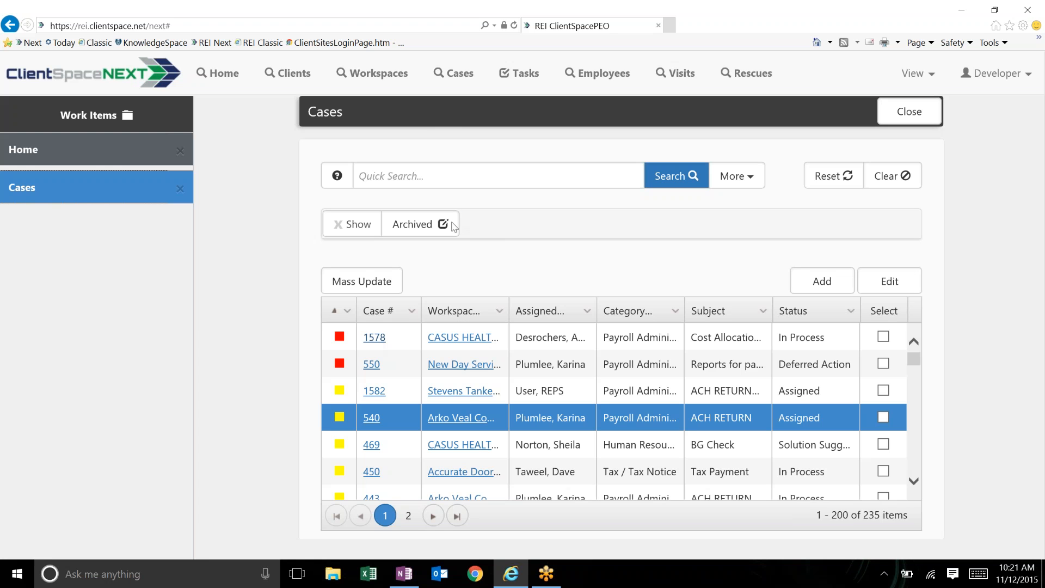
- Remove the Archived Show filter from the Cases search and quick-search the cases for "zz"
{"action": "left_click", "coordinate": [464, 175]}
{"action": "left_click", "coordinate": [425, 179]}
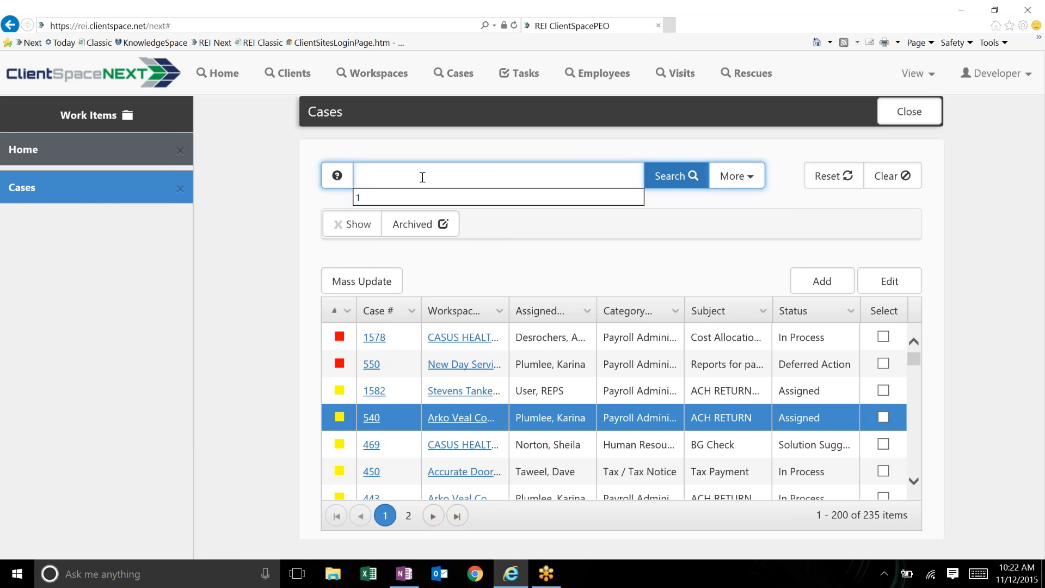
{"action": "left_click", "coordinate": [423, 178]}
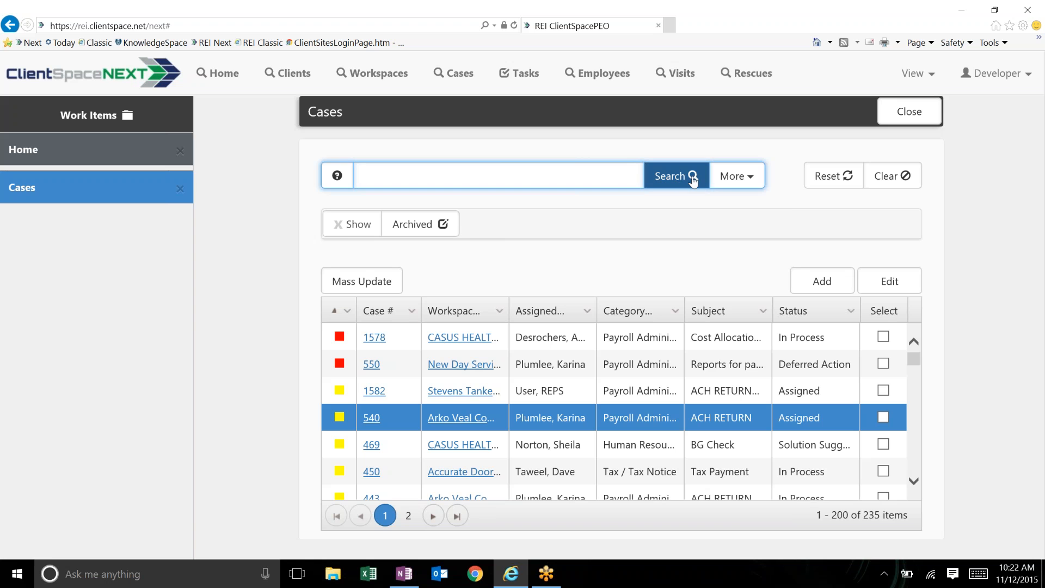
{"action": "left_click", "coordinate": [338, 225]}
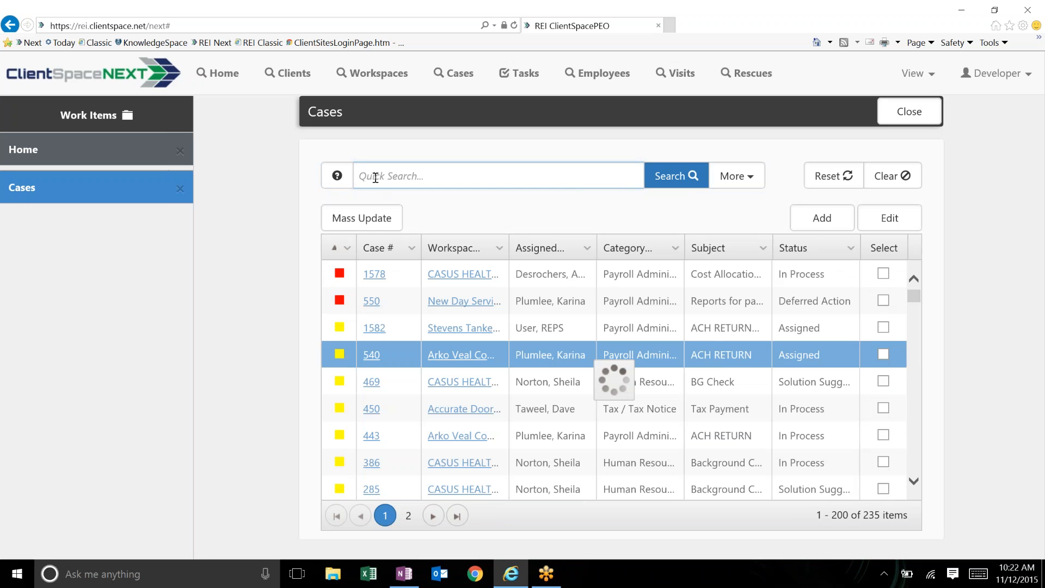
{"action": "left_click", "coordinate": [377, 177]}
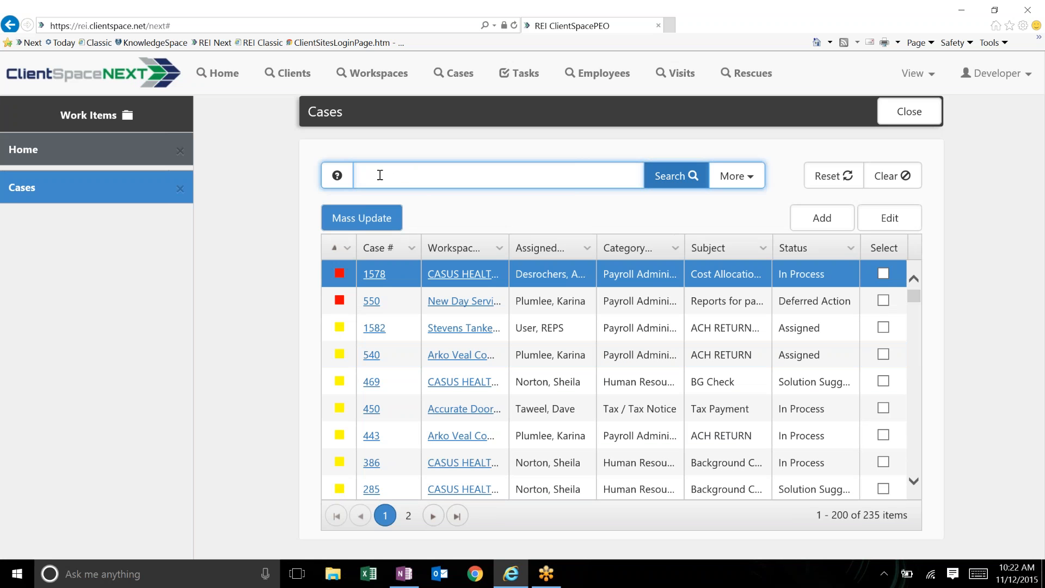
{"action": "type", "text": "zz"}
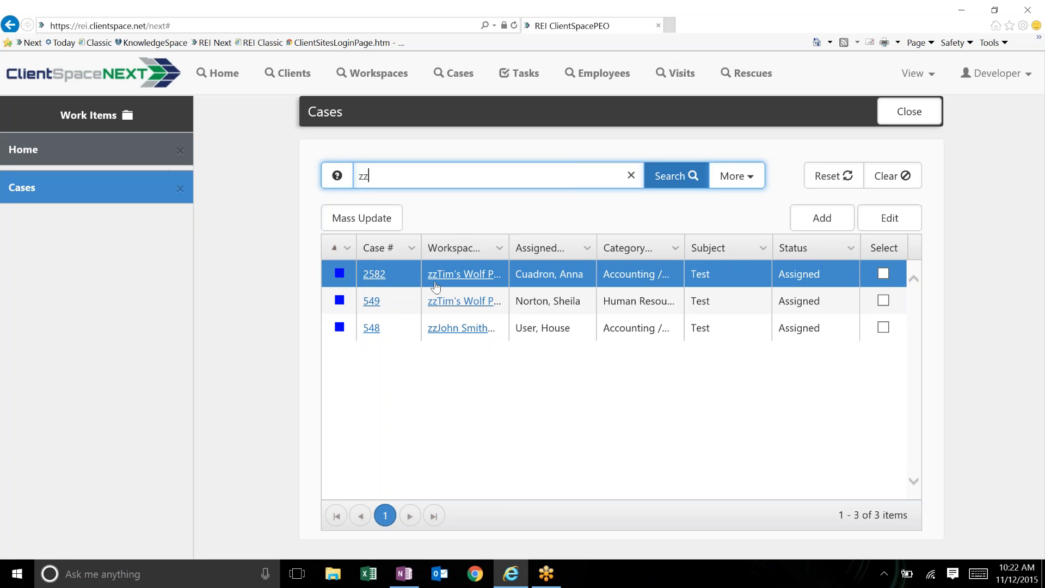
- Open case 2582 from the search results and toggle the expanded client info in its header
{"action": "left_click", "coordinate": [375, 274]}
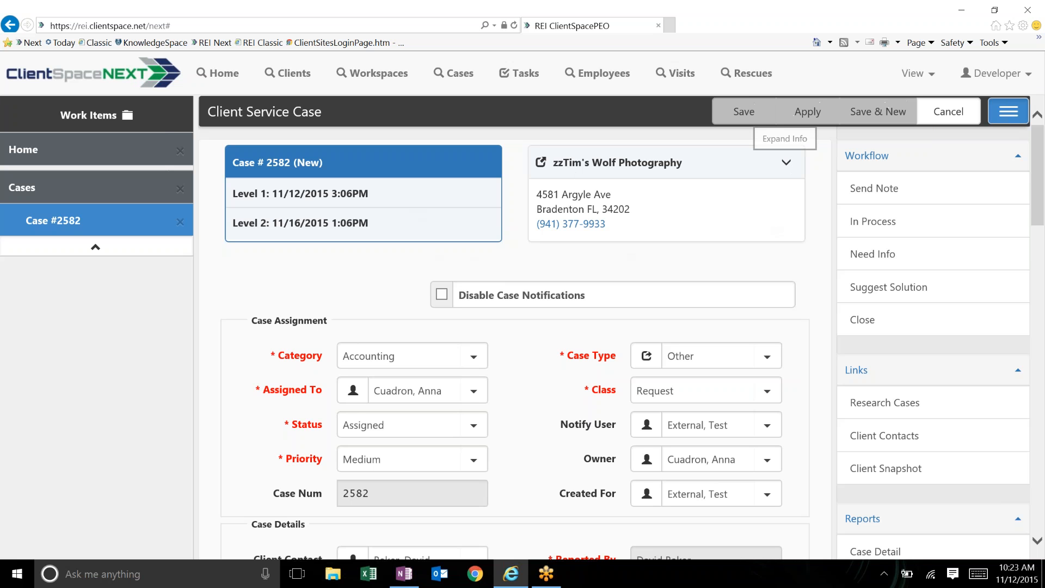
{"action": "left_click", "coordinate": [787, 164]}
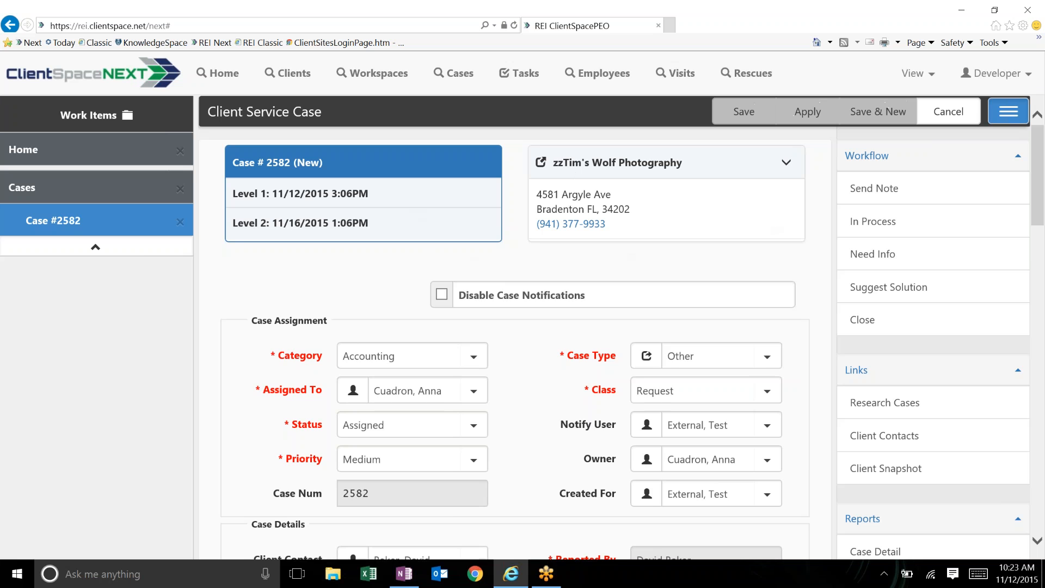
{"action": "left_click", "coordinate": [786, 163]}
- Review the Case Assignment section, view the contact card of the Assigned To user, and close the card
{"action": "scroll", "coordinate": [785, 283], "scroll_direction": "down", "scroll_amount": 1}
{"action": "scroll", "coordinate": [784, 283], "scroll_direction": "up", "scroll_amount": 1}
{"action": "scroll", "coordinate": [762, 301], "scroll_direction": "down", "scroll_amount": 1}
{"action": "scroll", "coordinate": [762, 301], "scroll_direction": "down", "scroll_amount": 1}
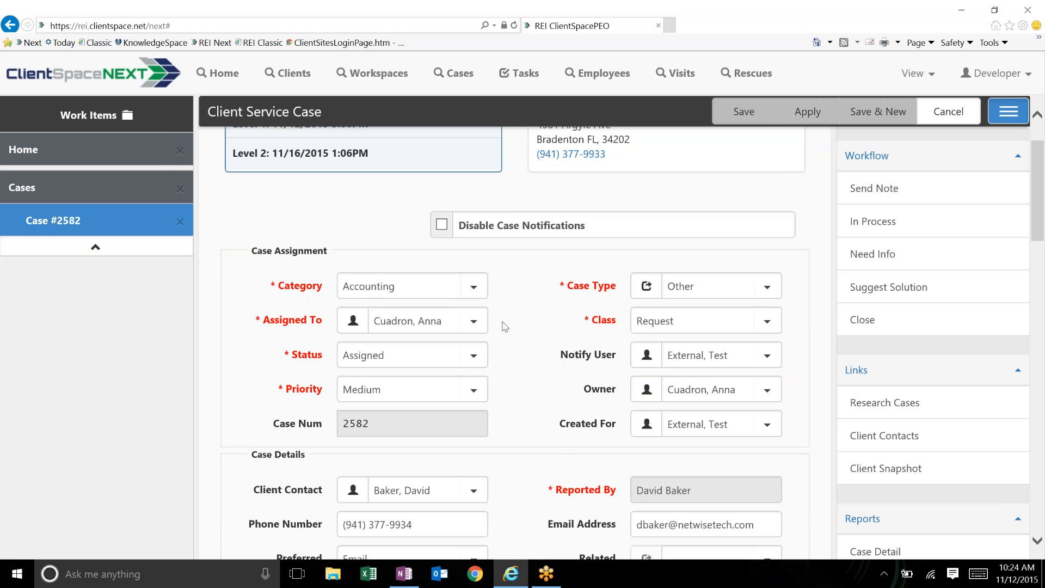
{"action": "left_click", "coordinate": [352, 324]}
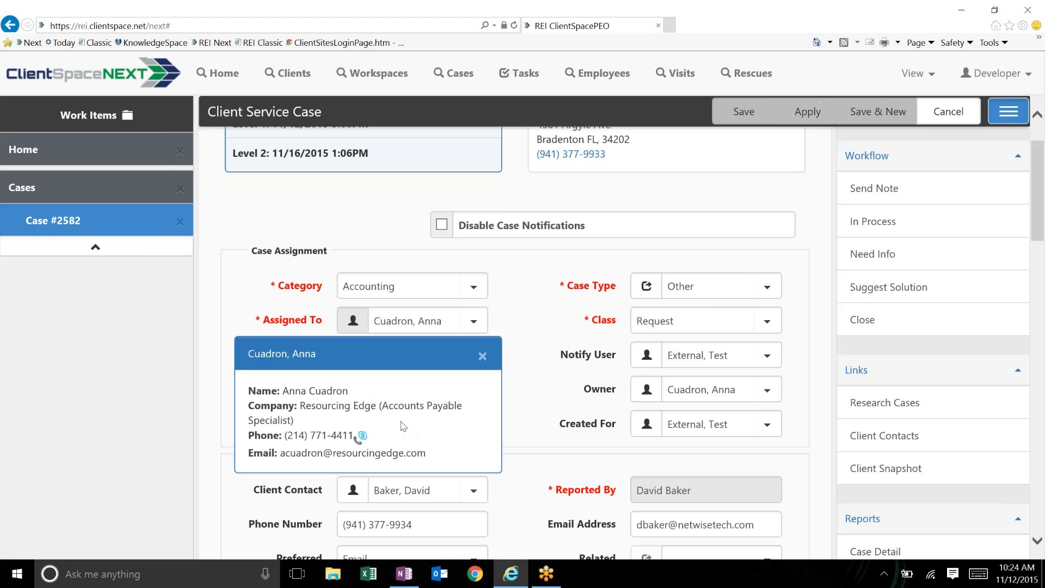
{"action": "left_click", "coordinate": [484, 357]}
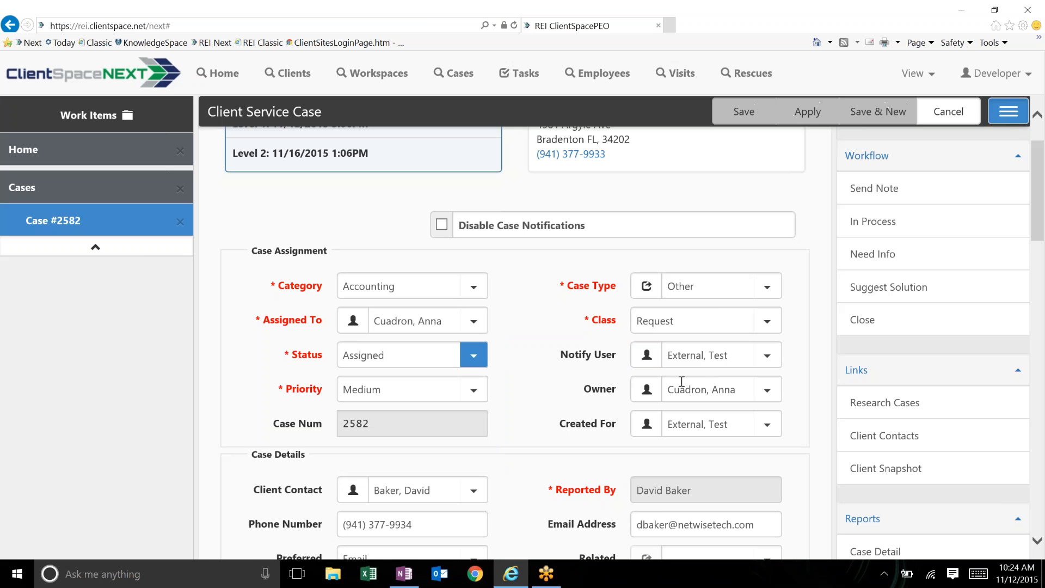
- Review the Workflow, Links and Reports options available for case 2582
{"action": "scroll", "coordinate": [681, 381], "scroll_direction": "down", "scroll_amount": 1}
{"action": "scroll", "coordinate": [682, 192], "scroll_direction": "up", "scroll_amount": 3}
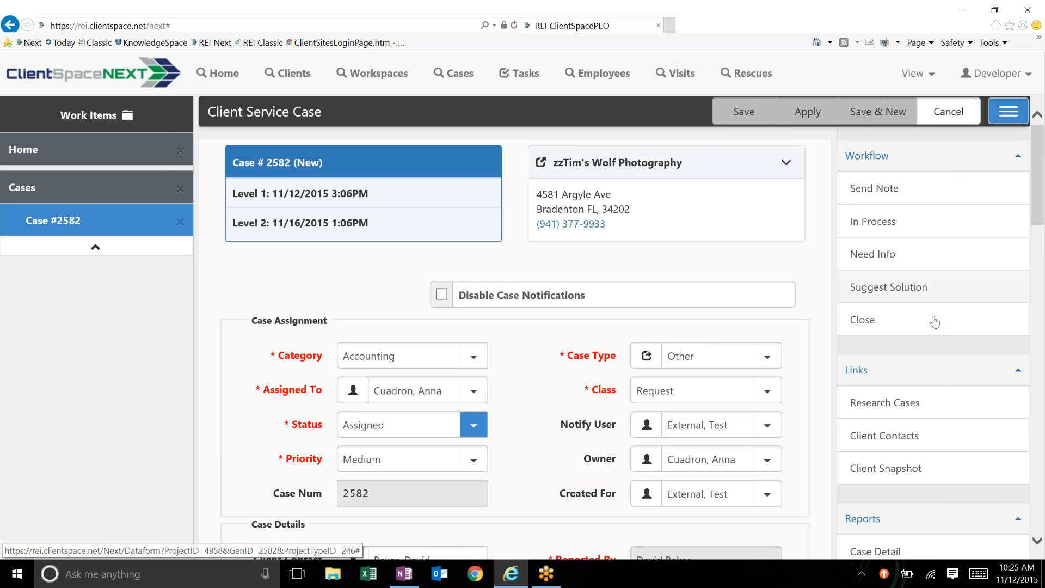
{"action": "scroll", "coordinate": [941, 447], "scroll_direction": "down", "scroll_amount": 1}
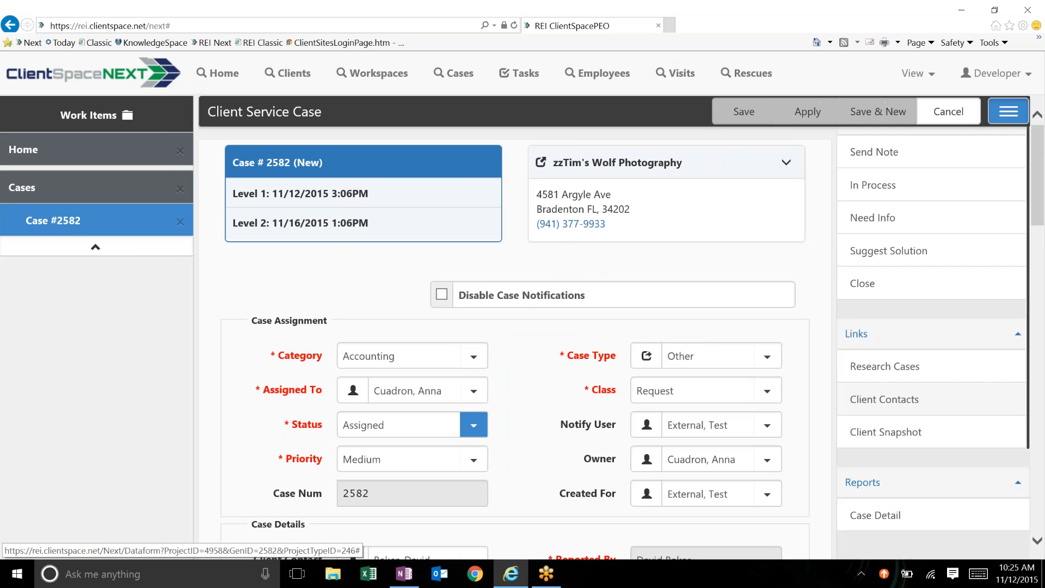
{"action": "scroll", "coordinate": [938, 392], "scroll_direction": "down", "scroll_amount": 2}
{"action": "scroll", "coordinate": [939, 387], "scroll_direction": "up", "scroll_amount": 4}
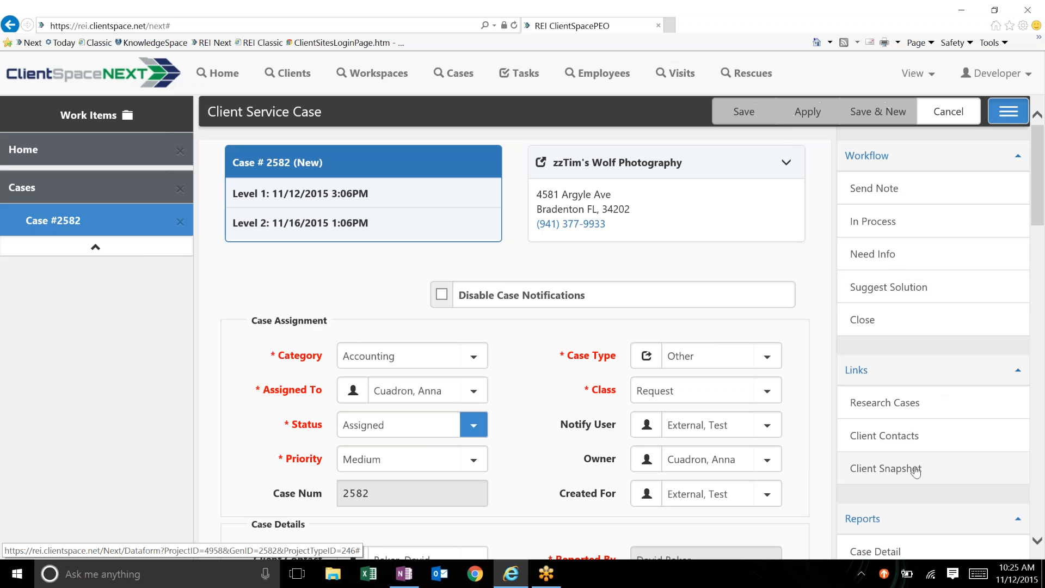
{"action": "scroll", "coordinate": [922, 464], "scroll_direction": "down", "scroll_amount": 2}
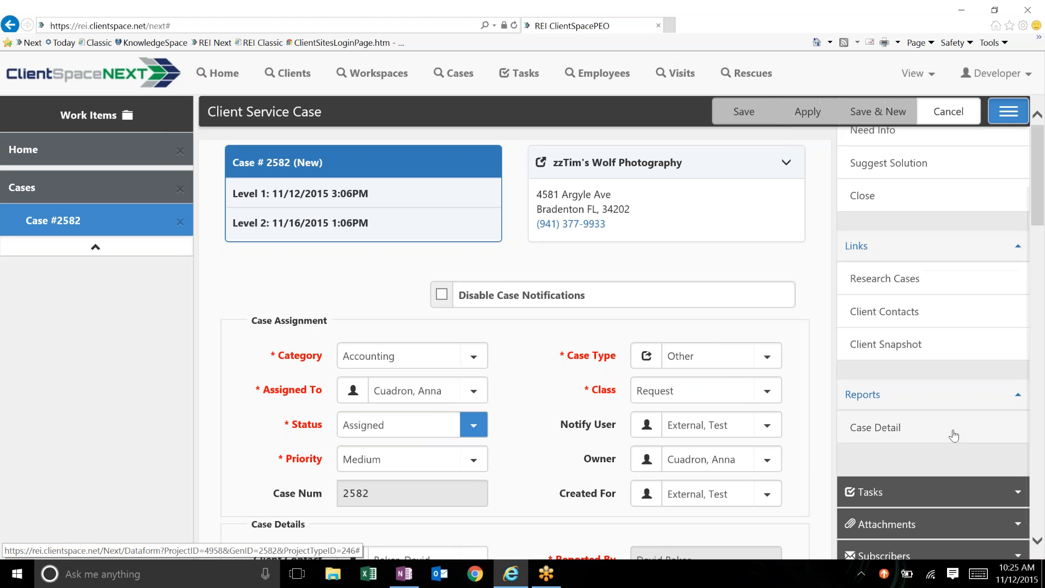
{"action": "scroll", "coordinate": [887, 375], "scroll_direction": "up", "scroll_amount": 2}
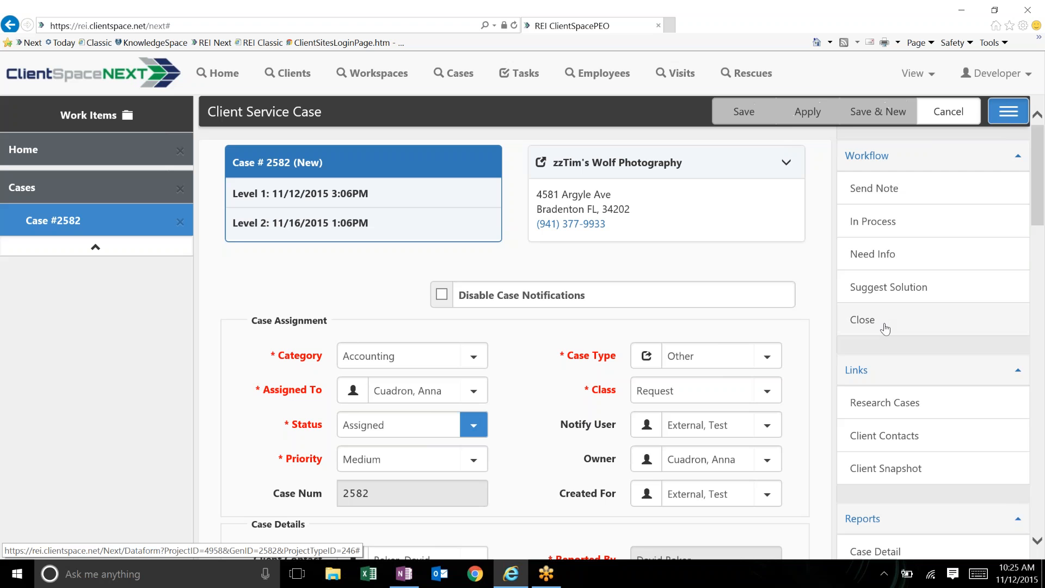
{"action": "scroll", "coordinate": [935, 370], "scroll_direction": "down", "scroll_amount": 1}
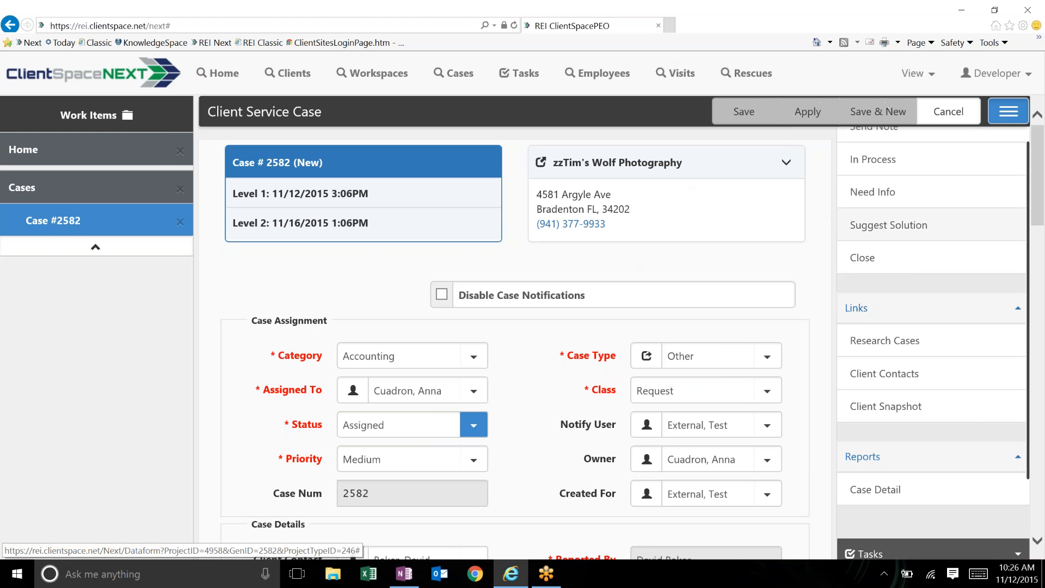
{"action": "scroll", "coordinate": [975, 410], "scroll_direction": "up", "scroll_amount": 2}
{"action": "scroll", "coordinate": [976, 411], "scroll_direction": "down", "scroll_amount": 3}
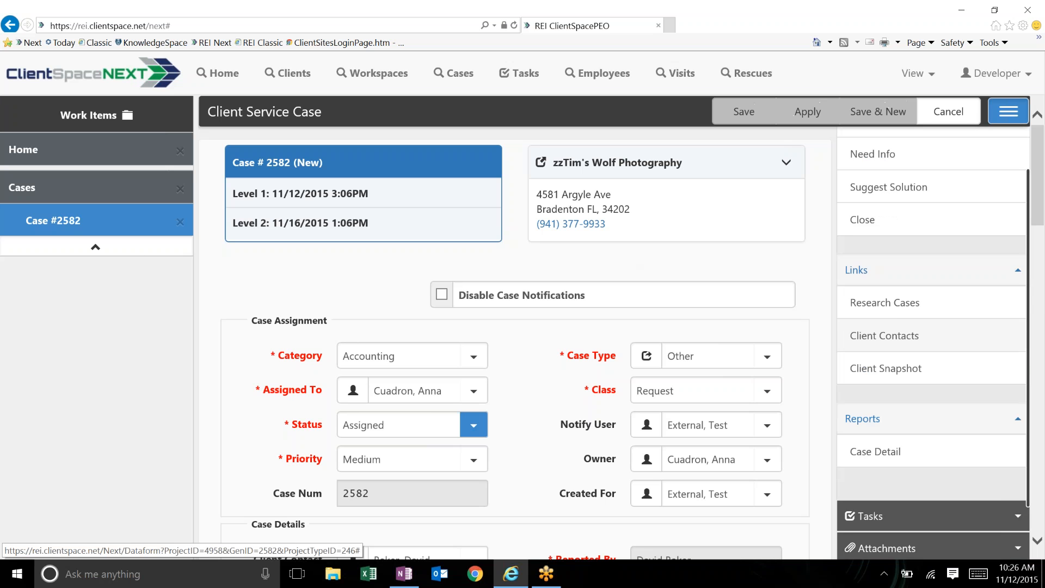
{"action": "scroll", "coordinate": [936, 371], "scroll_direction": "down", "scroll_amount": 2}
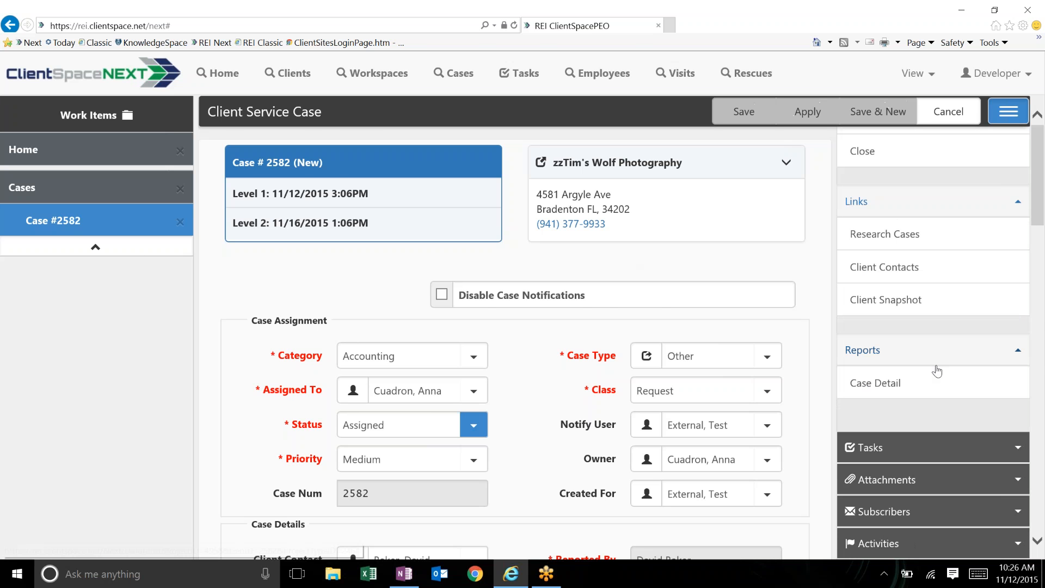
- Review the Case Assignment and Case Details sections of case 2582, and expand its Activities section
{"action": "scroll", "coordinate": [937, 370], "scroll_direction": "down", "scroll_amount": 2}
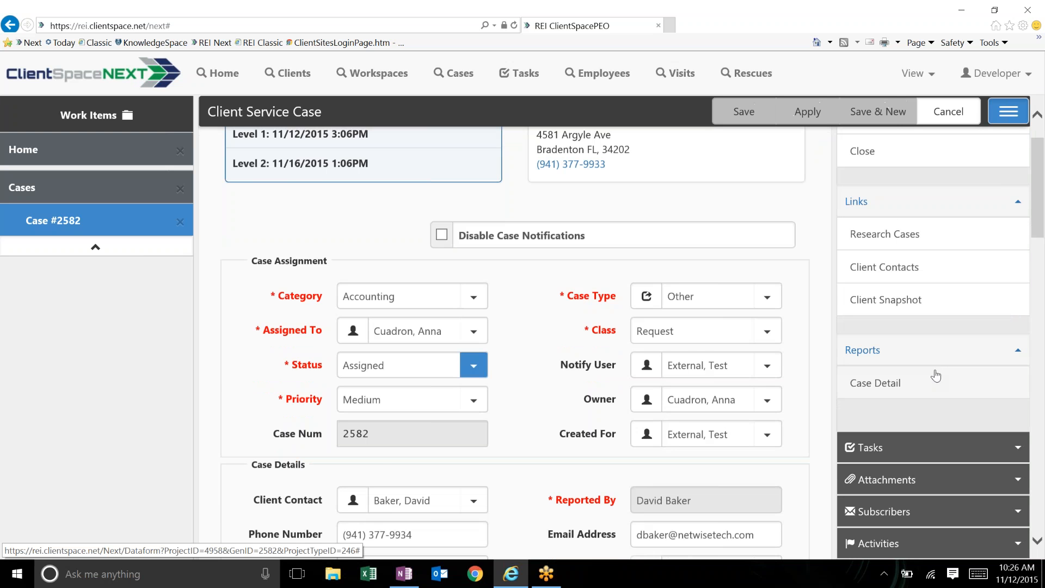
{"action": "scroll", "coordinate": [936, 375], "scroll_direction": "down", "scroll_amount": 3}
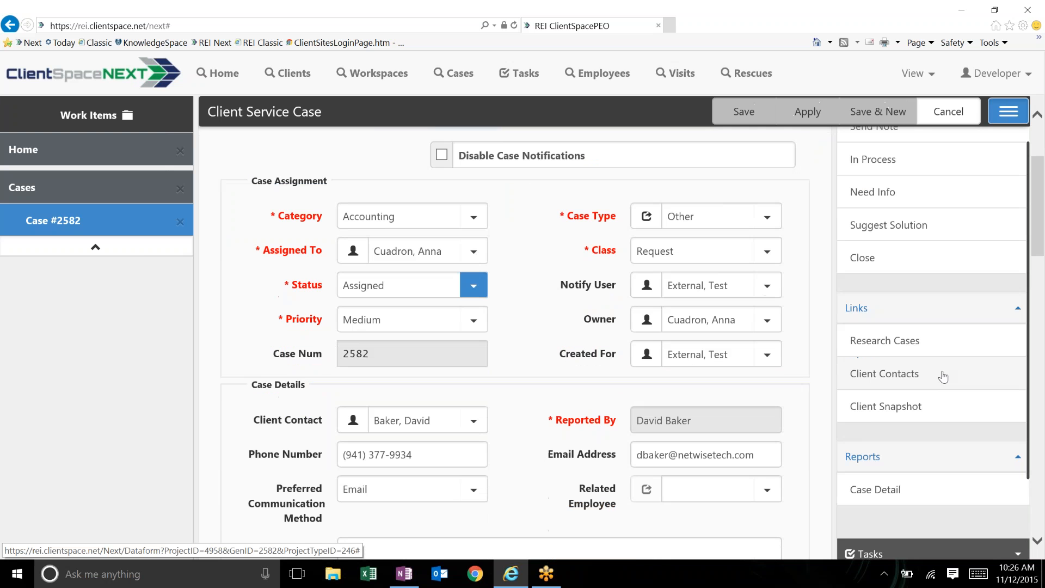
{"action": "scroll", "coordinate": [944, 376], "scroll_direction": "down", "scroll_amount": 3}
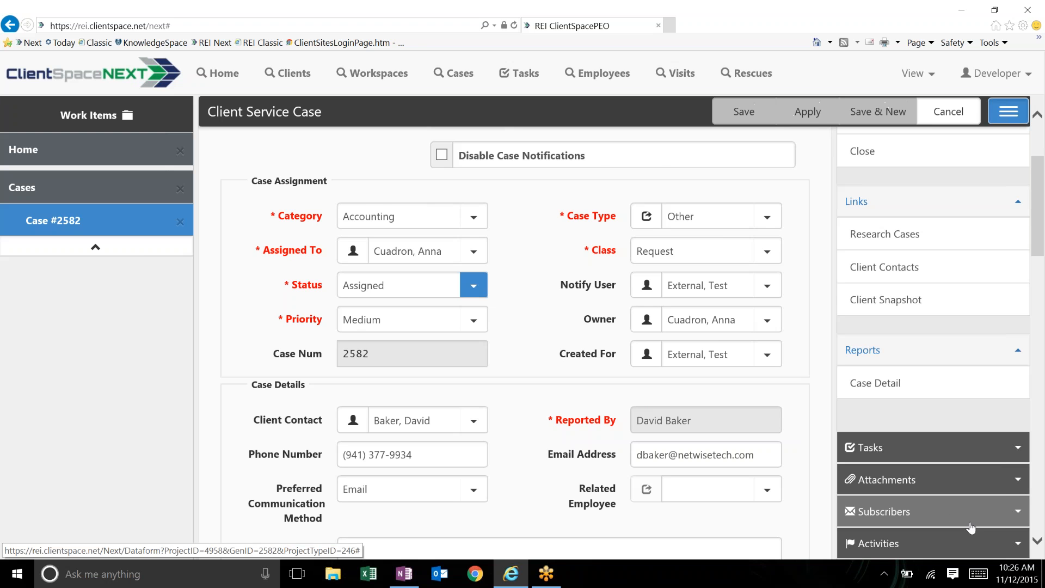
{"action": "scroll", "coordinate": [971, 527], "scroll_direction": "down", "scroll_amount": 2}
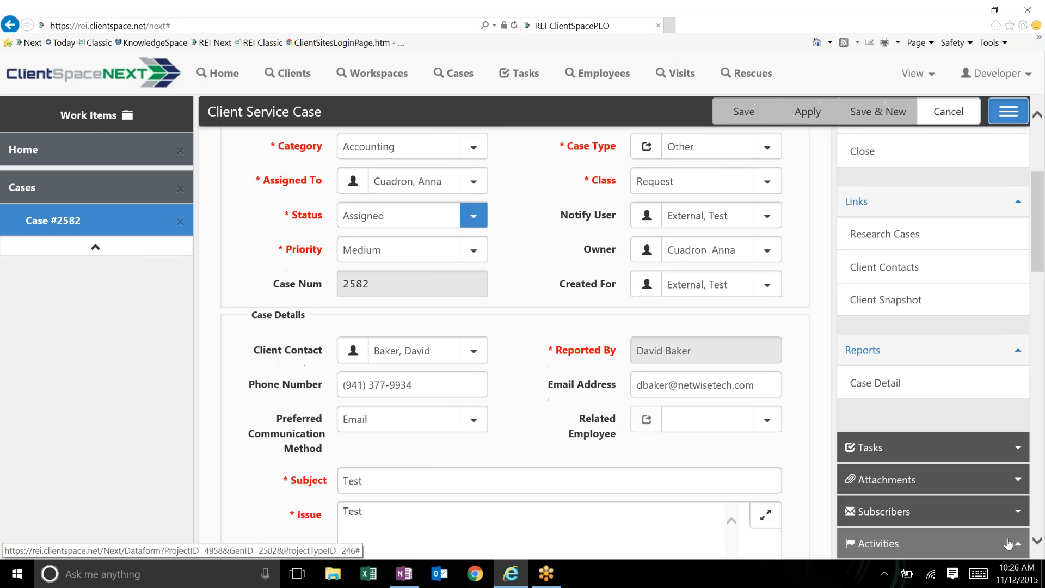
{"action": "left_click", "coordinate": [1008, 543]}
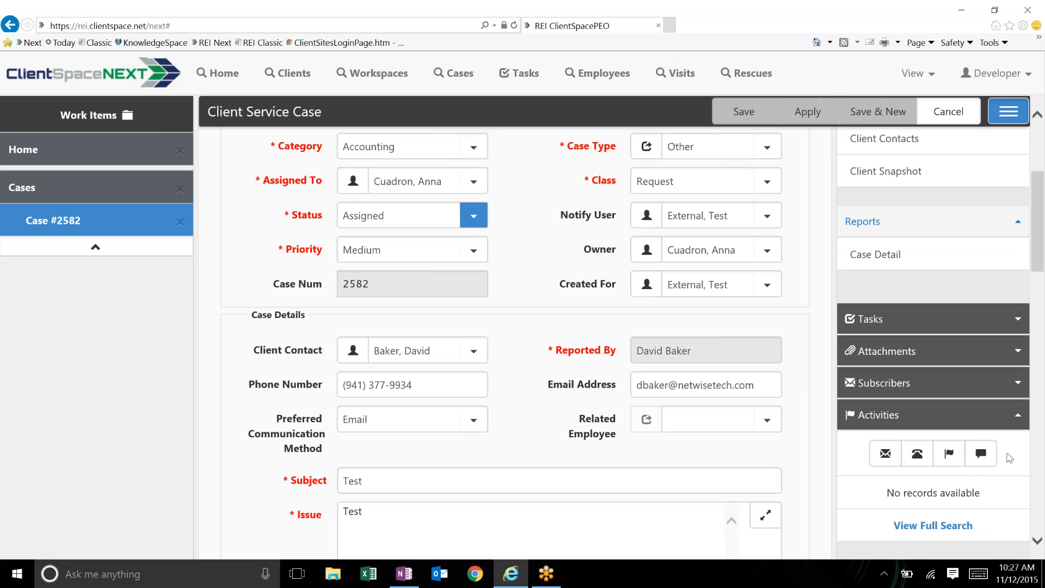
{"action": "left_click", "coordinate": [948, 455]}
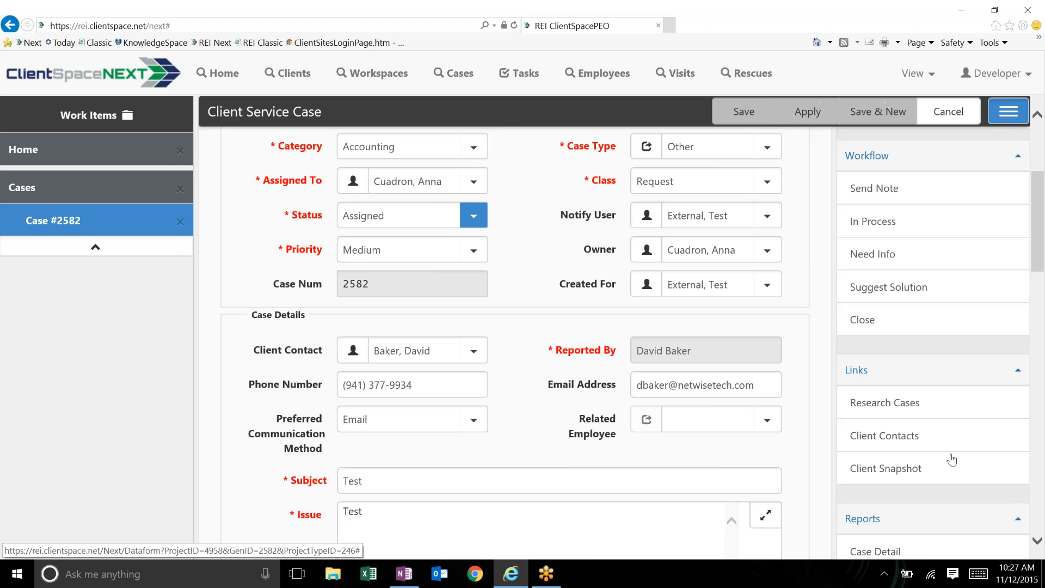
- Collapse the Reports, Links and Workflow sections and expand Tasks in case 2582, and cancel out of the case
{"action": "scroll", "coordinate": [952, 461], "scroll_direction": "down", "scroll_amount": 1}
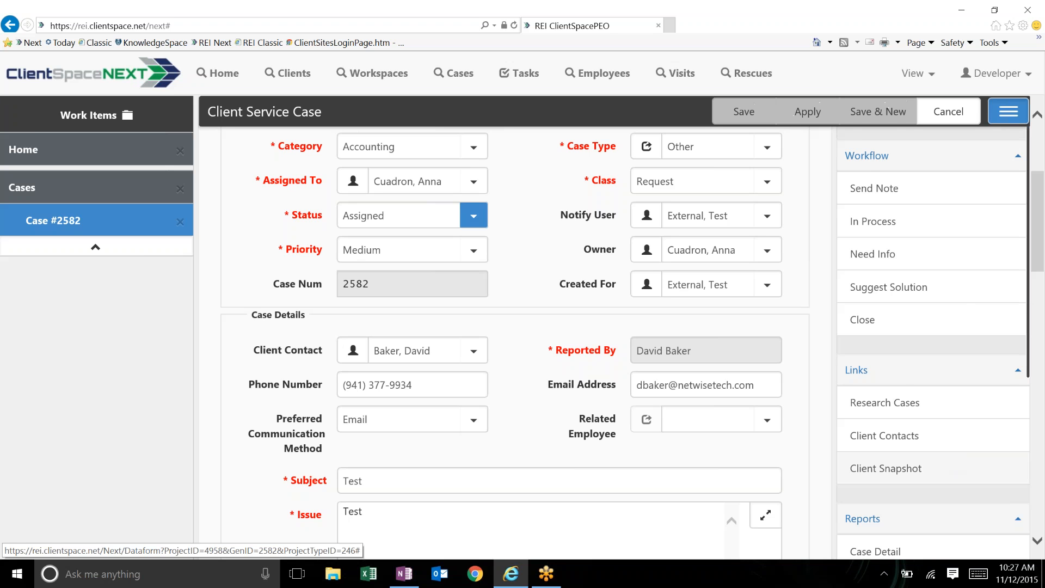
{"action": "scroll", "coordinate": [952, 458], "scroll_direction": "down", "scroll_amount": 1}
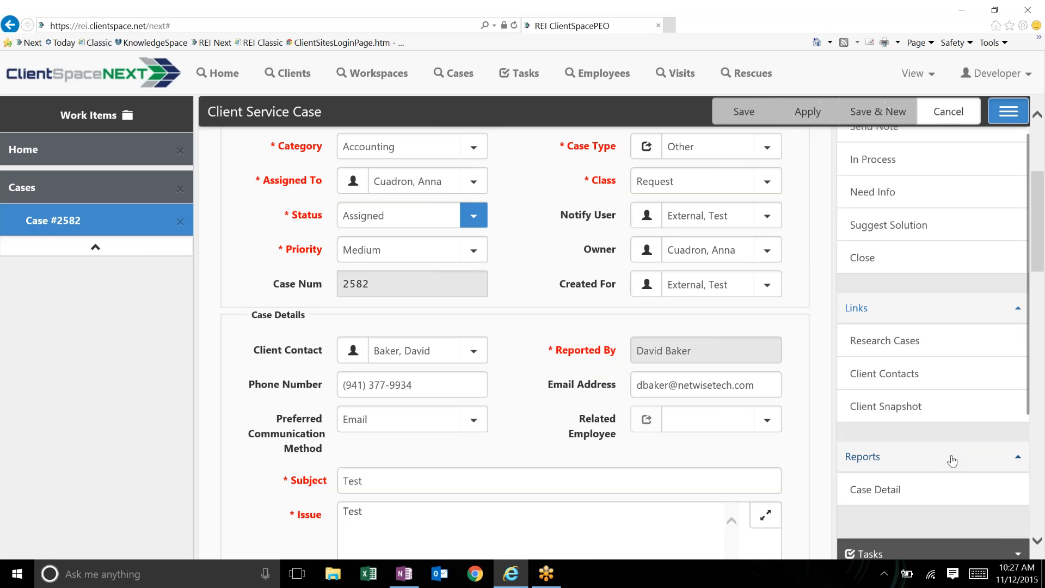
{"action": "left_click", "coordinate": [1016, 447]}
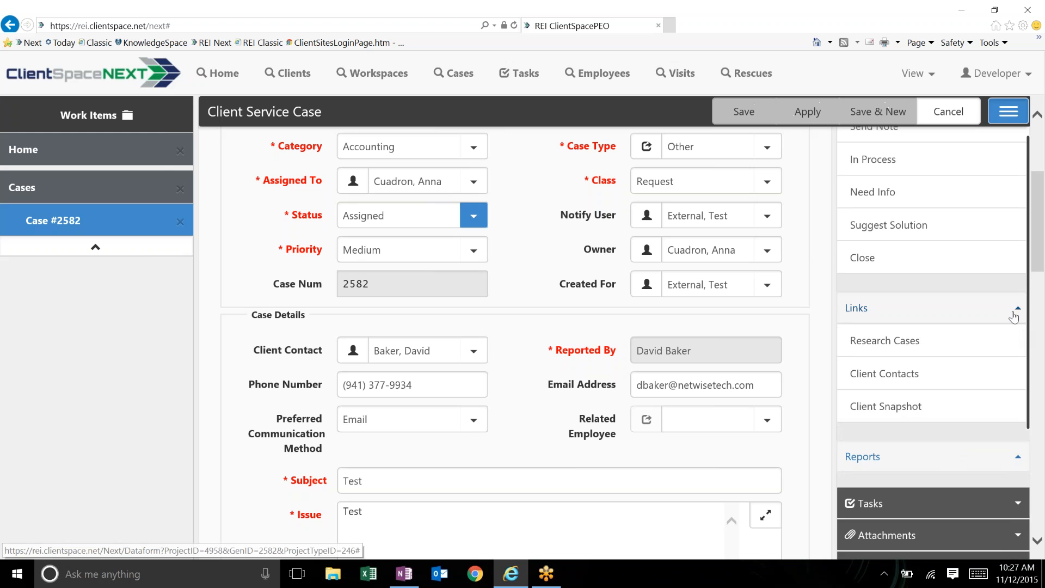
{"action": "left_click", "coordinate": [1016, 310]}
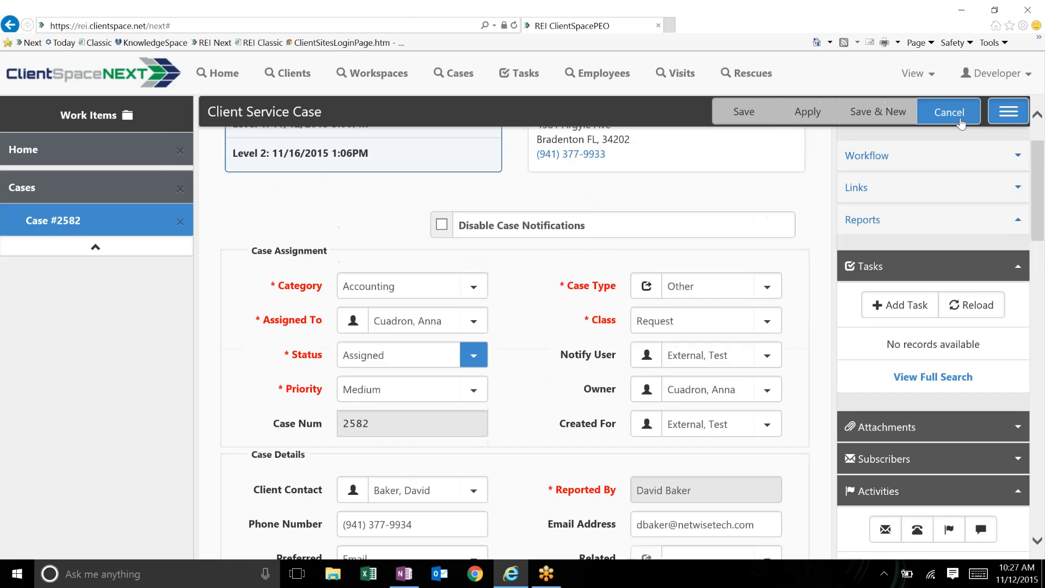
{"action": "left_click", "coordinate": [961, 124]}
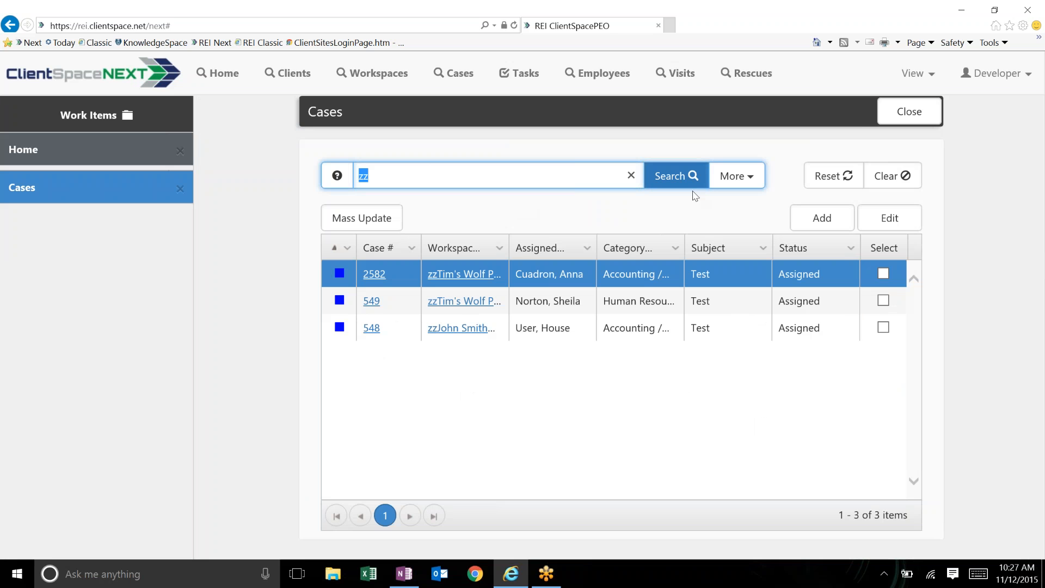
- Quick-search the cases for "term", and repeat the search with the wildcard entry "%term"
{"action": "type", "text": "term"}
{"action": "key", "text": "Return"}
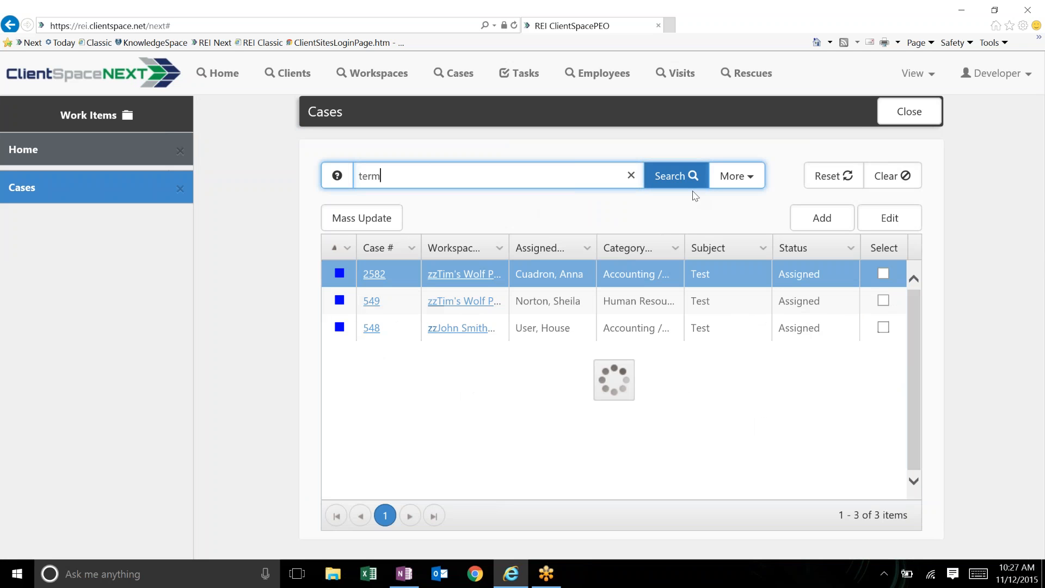
{"action": "key", "text": "BackSpace"}
{"action": "key", "text": "BackSpace"}
{"action": "key", "text": "BackSpace"}
{"action": "key", "text": "BackSpace"}
{"action": "type", "text": "%term"}
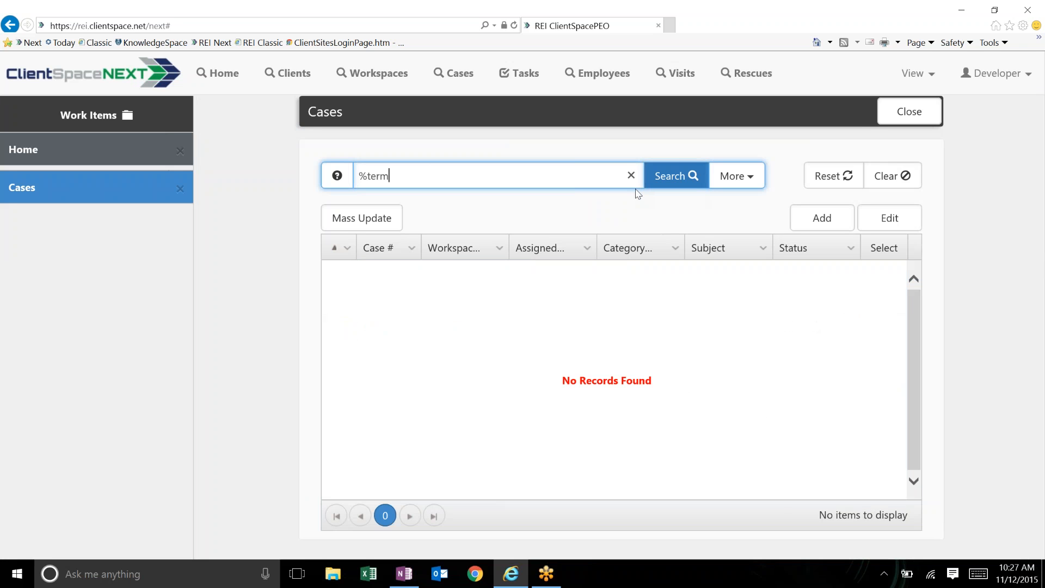
{"action": "key", "text": "Return"}
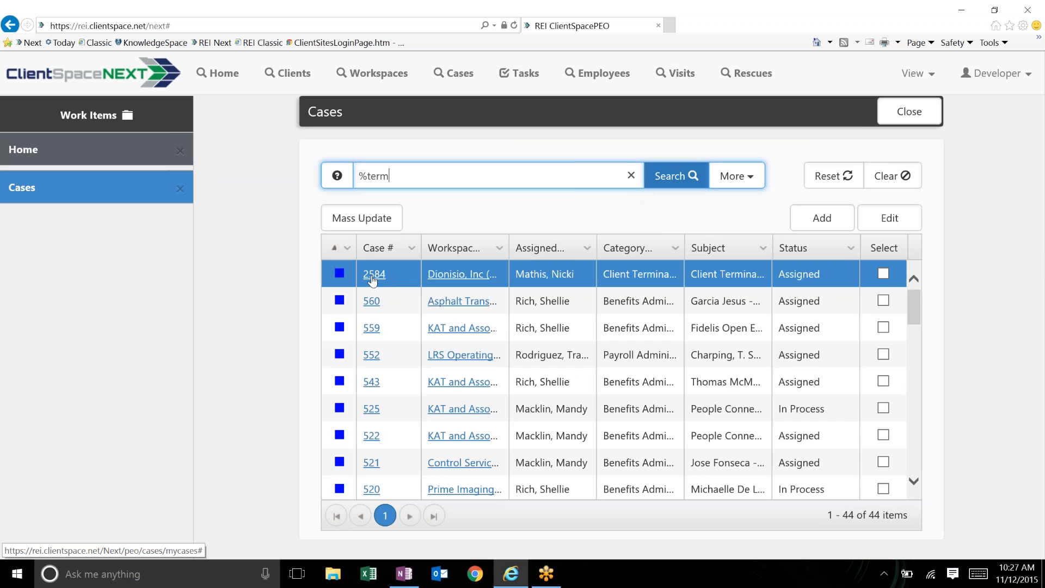
- Open case 2584 from the search results, expand its Tasks section, and look through the task list
{"action": "left_click", "coordinate": [373, 275]}
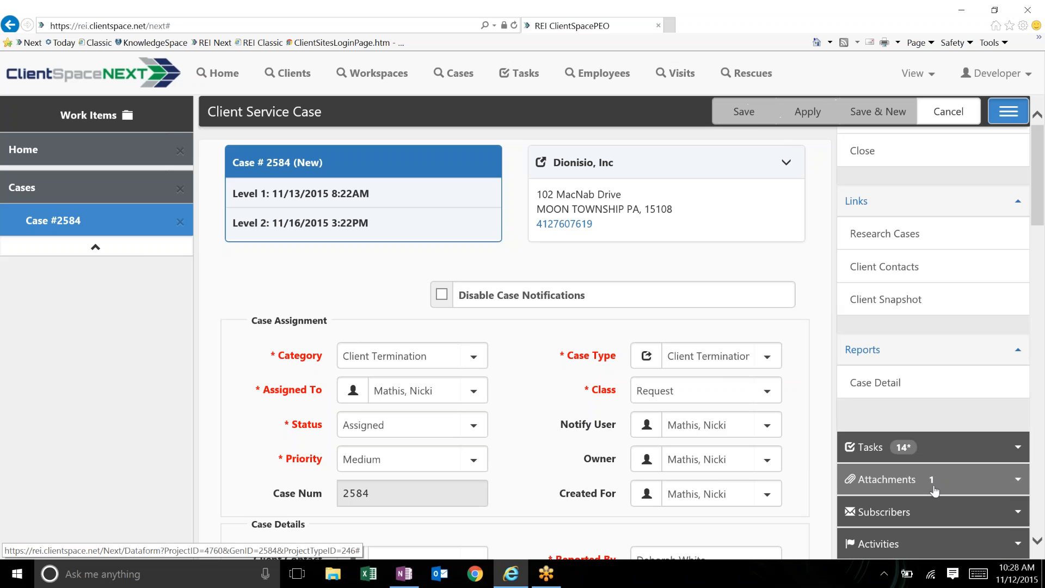
{"action": "left_click", "coordinate": [945, 457]}
{"action": "scroll", "coordinate": [1009, 488], "scroll_direction": "down", "scroll_amount": 1}
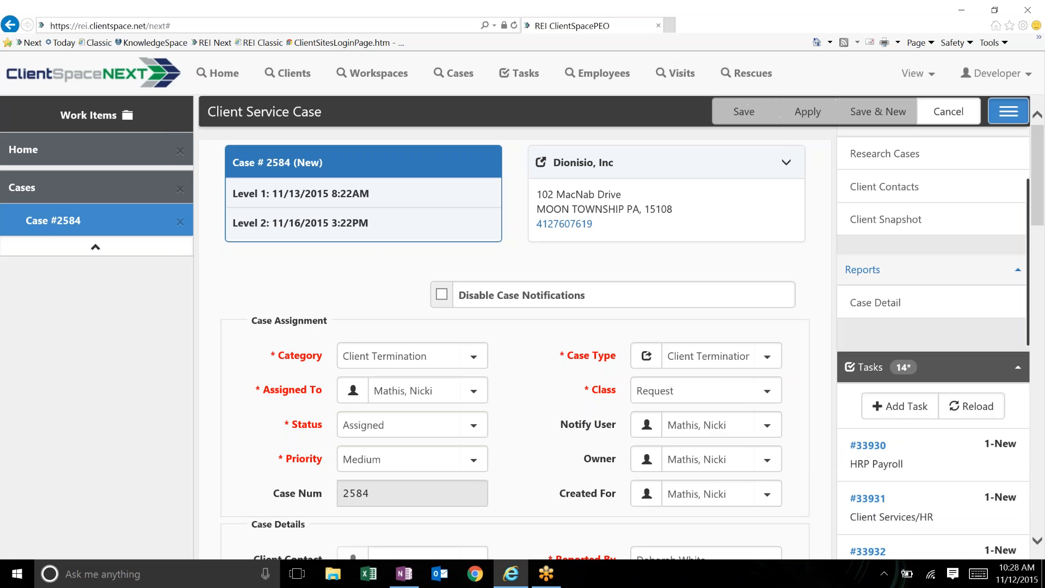
{"action": "scroll", "coordinate": [880, 199], "scroll_direction": "down", "scroll_amount": 5}
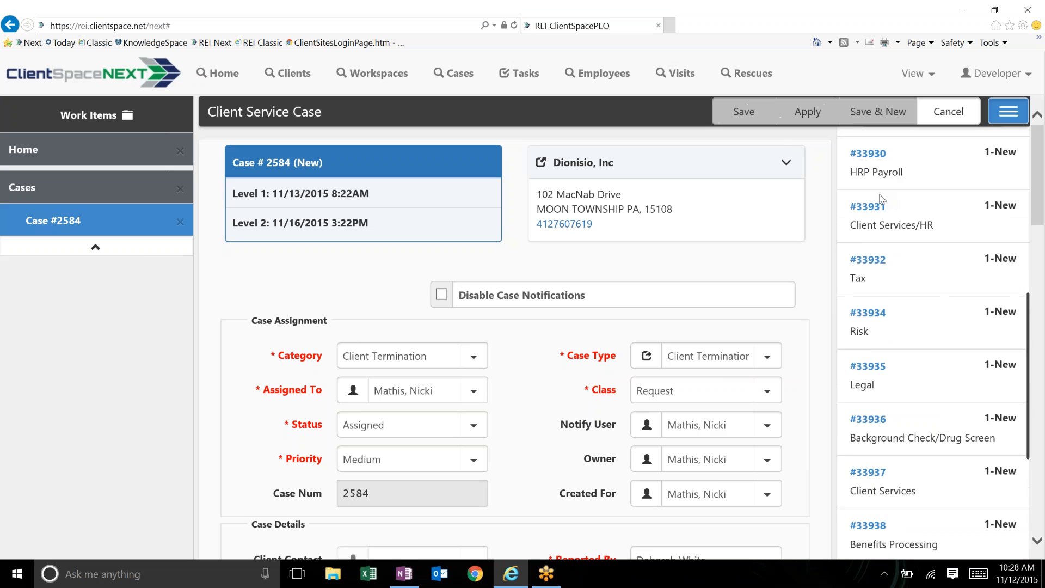
{"action": "scroll", "coordinate": [882, 199], "scroll_direction": "down", "scroll_amount": 3}
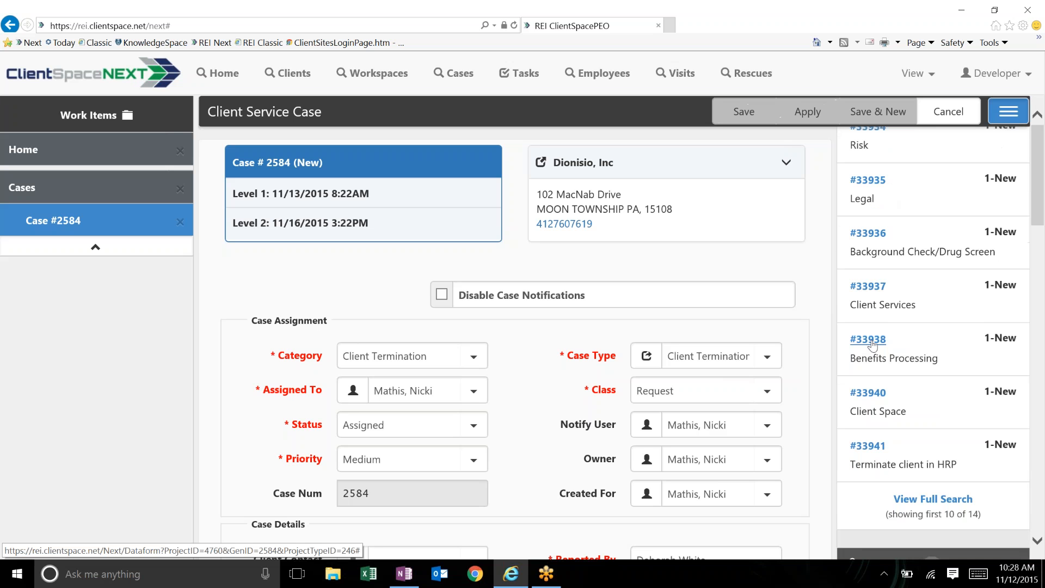
- Open the Benefits Processing task #33938 from case 2584, and expand its Notifications and Attachments sections
{"action": "left_click", "coordinate": [868, 339]}
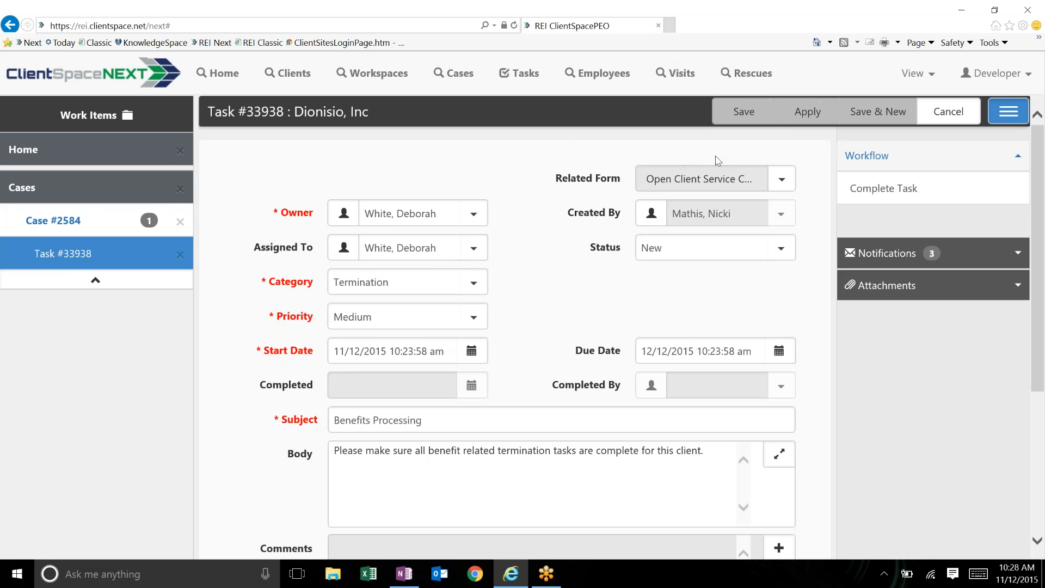
{"action": "left_click", "coordinate": [964, 261]}
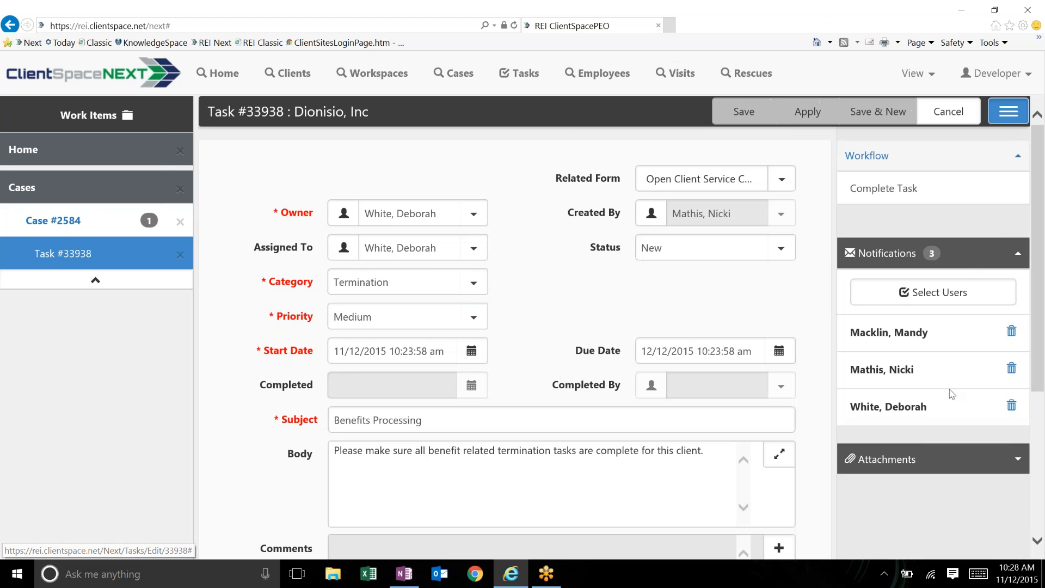
{"action": "left_click", "coordinate": [936, 468]}
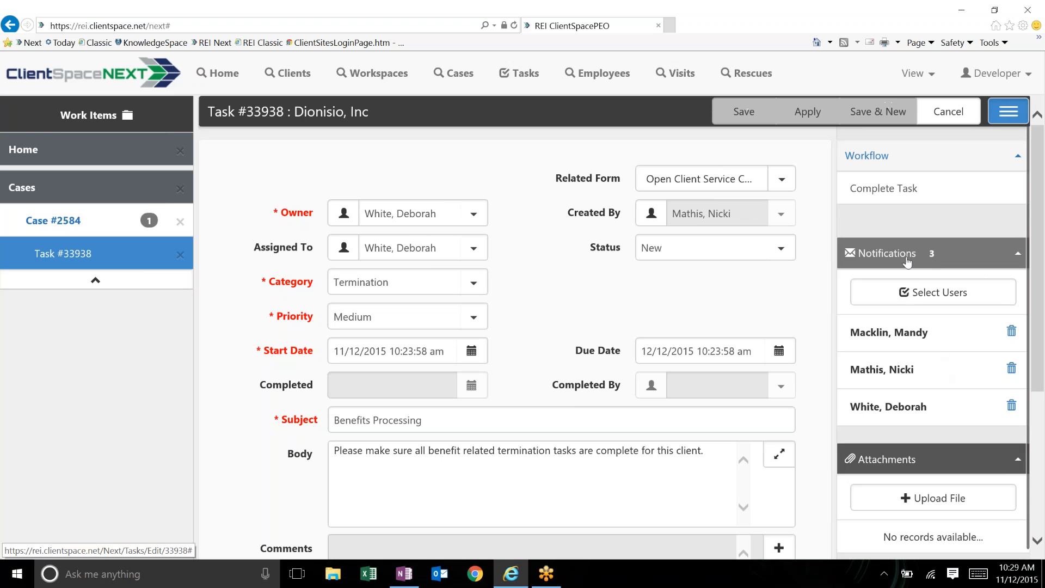
- Open the user selection for the task's notifications, mark two users in the list, and close it without applying the selection
{"action": "left_click", "coordinate": [927, 302]}
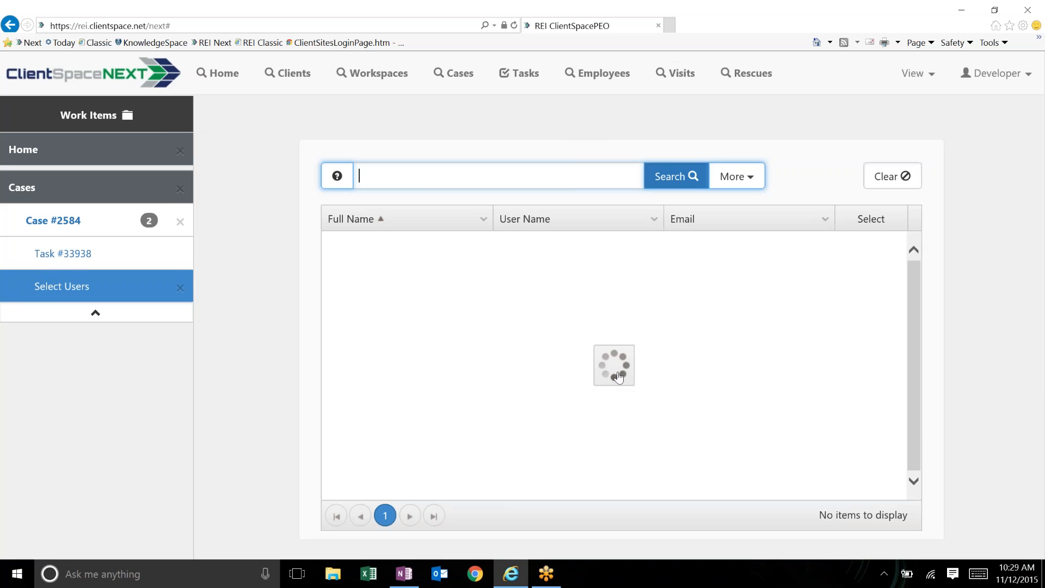
{"action": "scroll", "coordinate": [424, 326], "scroll_direction": "down", "scroll_amount": 3}
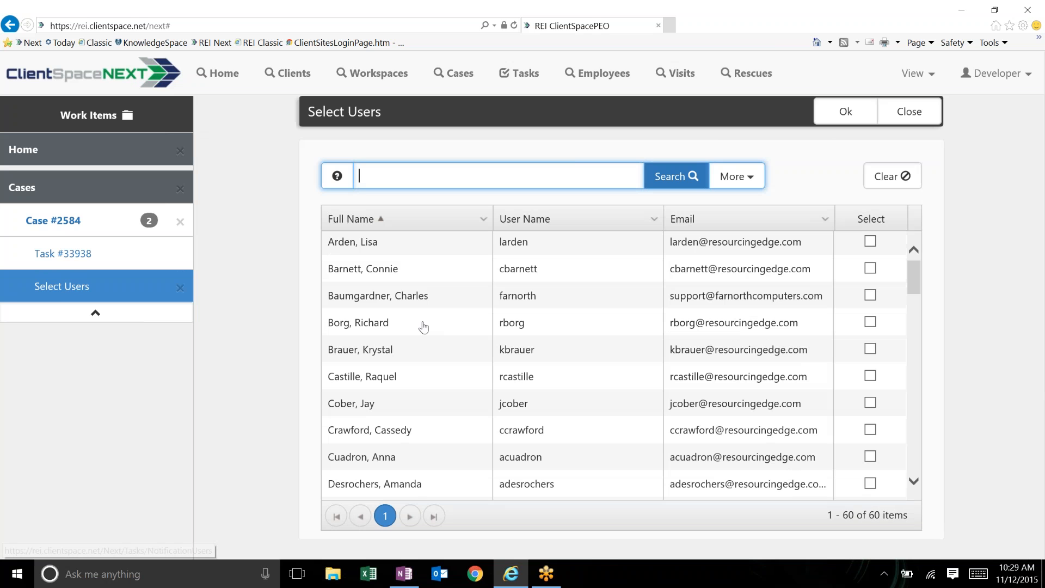
{"action": "scroll", "coordinate": [456, 342], "scroll_direction": "down", "scroll_amount": 1}
{"action": "left_click", "coordinate": [869, 391]}
{"action": "left_click", "coordinate": [869, 445]}
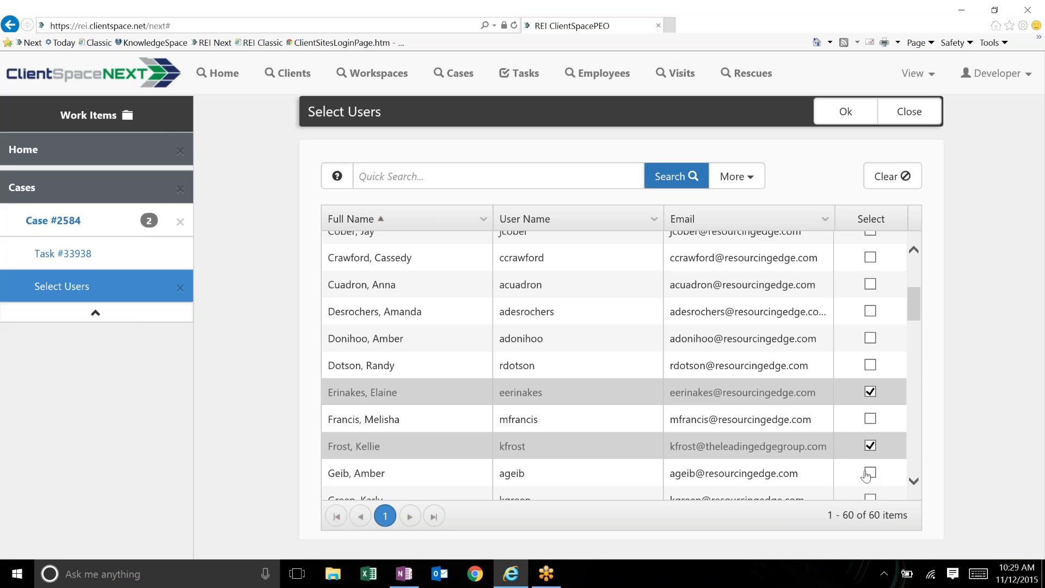
{"action": "left_click", "coordinate": [920, 112]}
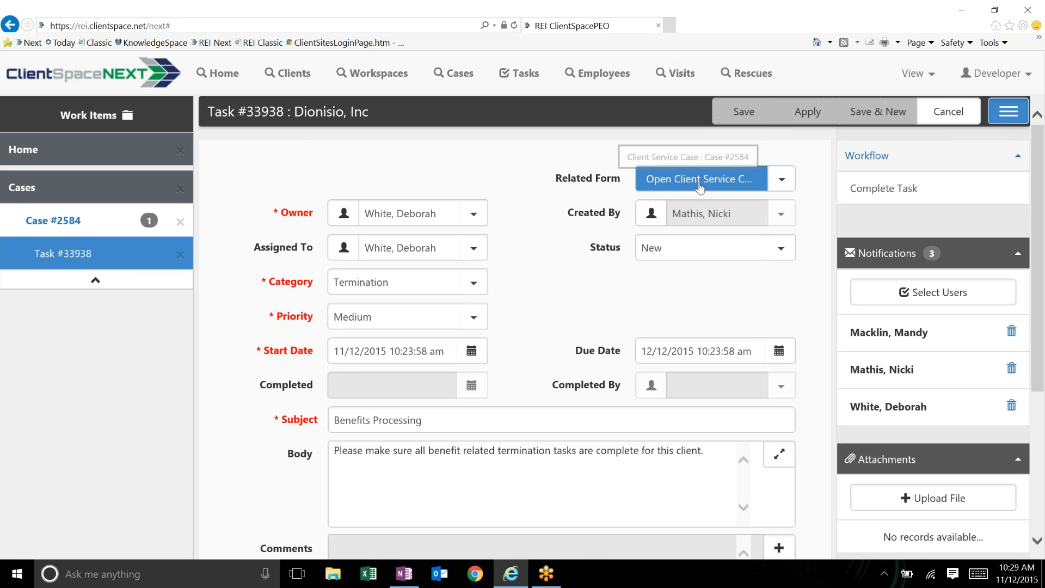
- Open the related client service case from the task, and return to the parent Case #2584 work item
{"action": "left_click", "coordinate": [700, 185]}
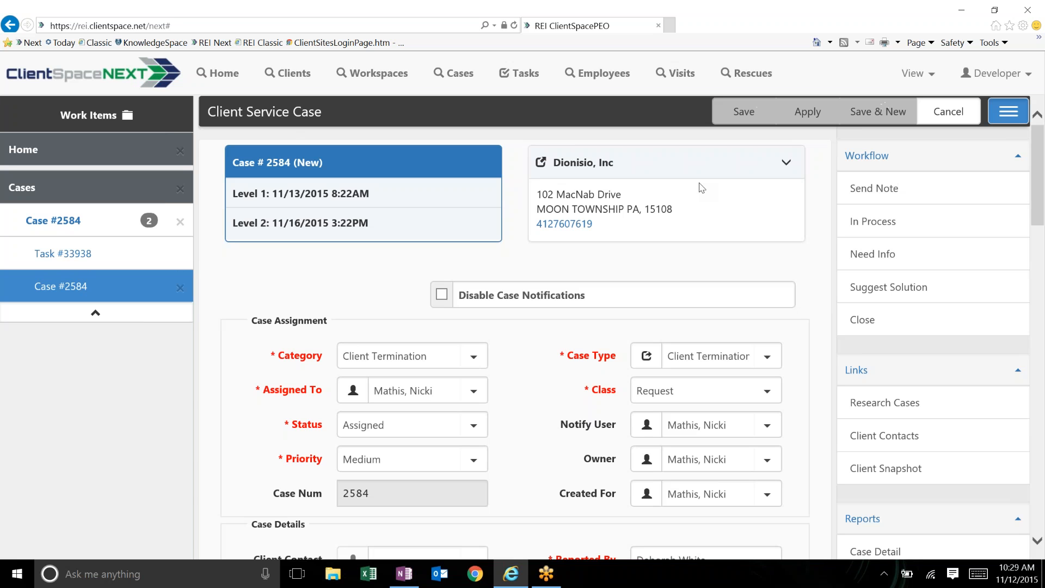
{"action": "left_click", "coordinate": [71, 223]}
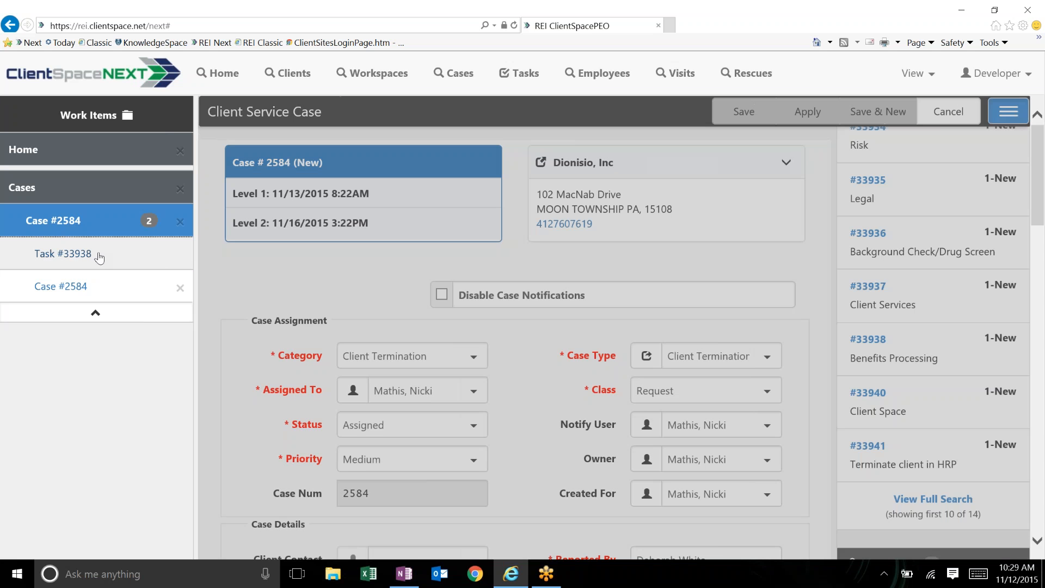
- Switch between the Task #33938 and nested Case #2584 work items, and close both, keeping the parent case open
{"action": "left_click", "coordinate": [99, 257]}
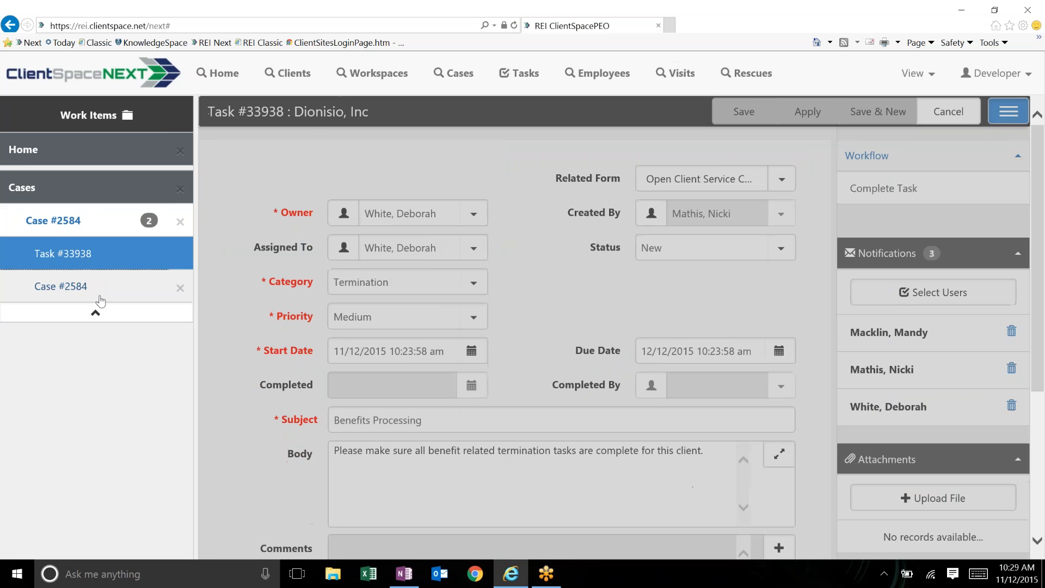
{"action": "left_click", "coordinate": [100, 301]}
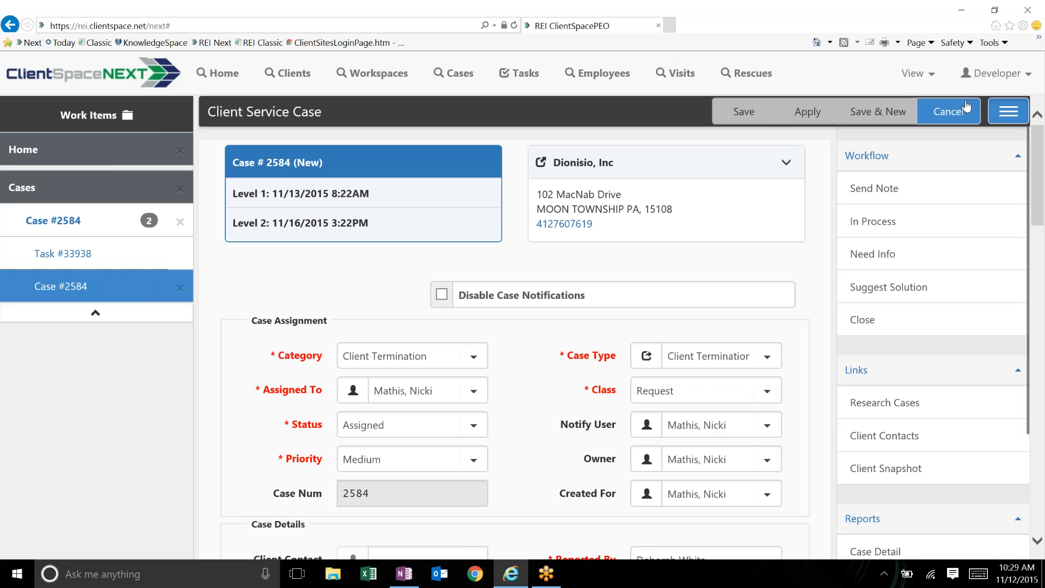
{"action": "left_click", "coordinate": [180, 287]}
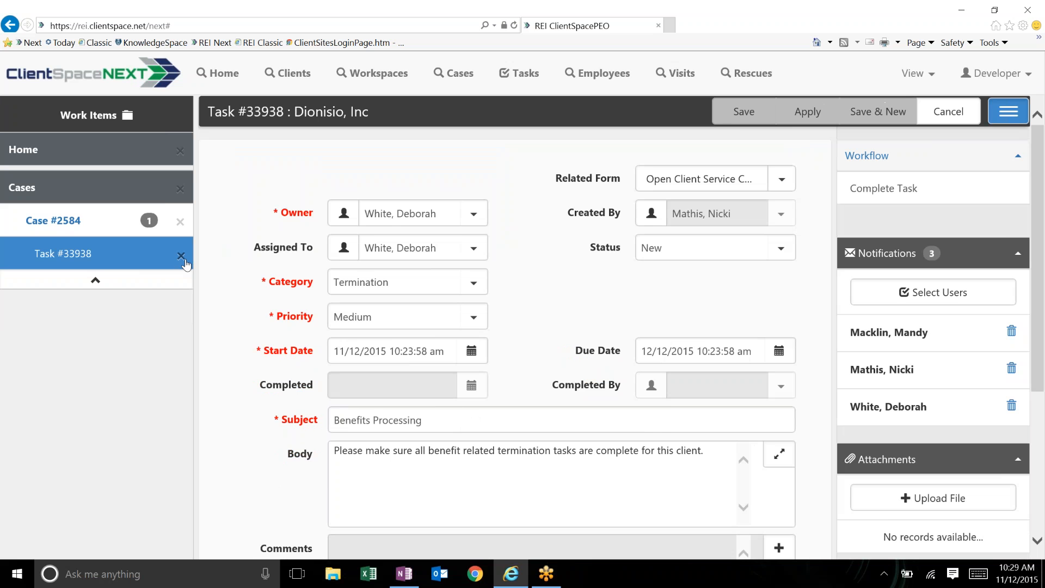
{"action": "left_click", "coordinate": [183, 260]}
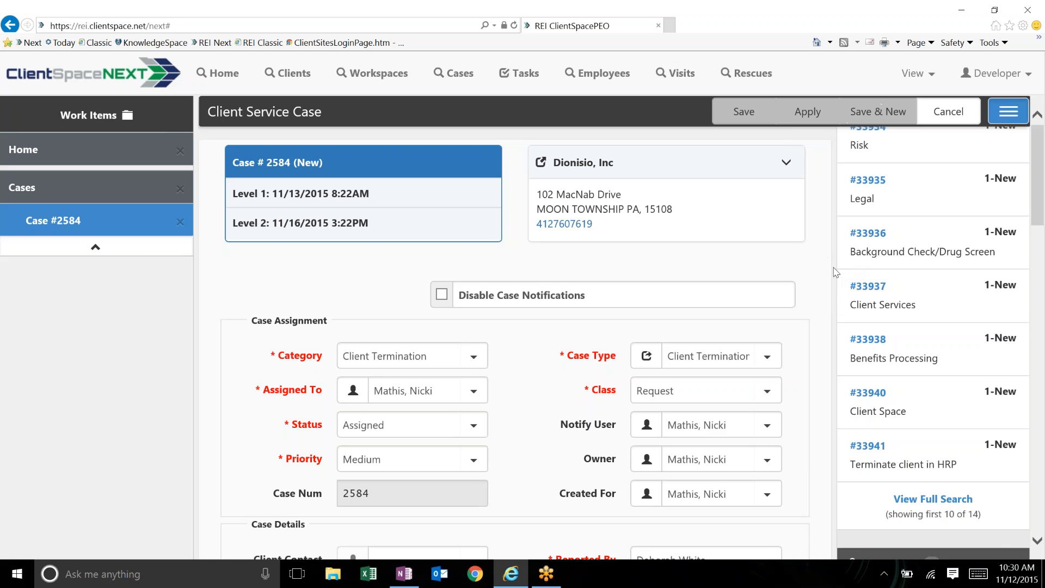
- Open a blank new task form from the Tasks section of case 2584, and cancel it without saving
{"action": "scroll", "coordinate": [834, 270], "scroll_direction": "up", "scroll_amount": 1}
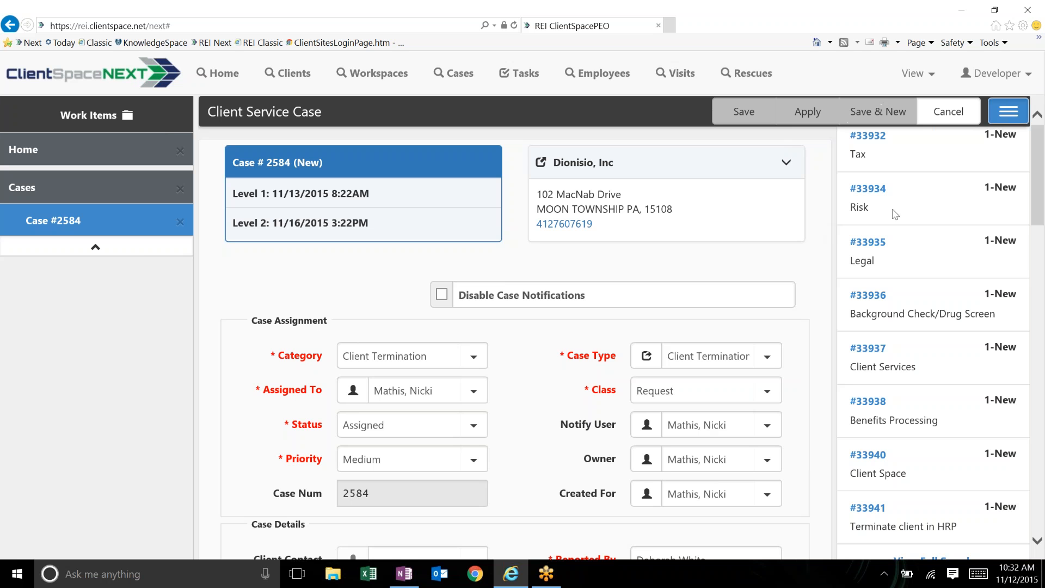
{"action": "scroll", "coordinate": [960, 289], "scroll_direction": "up", "scroll_amount": 1}
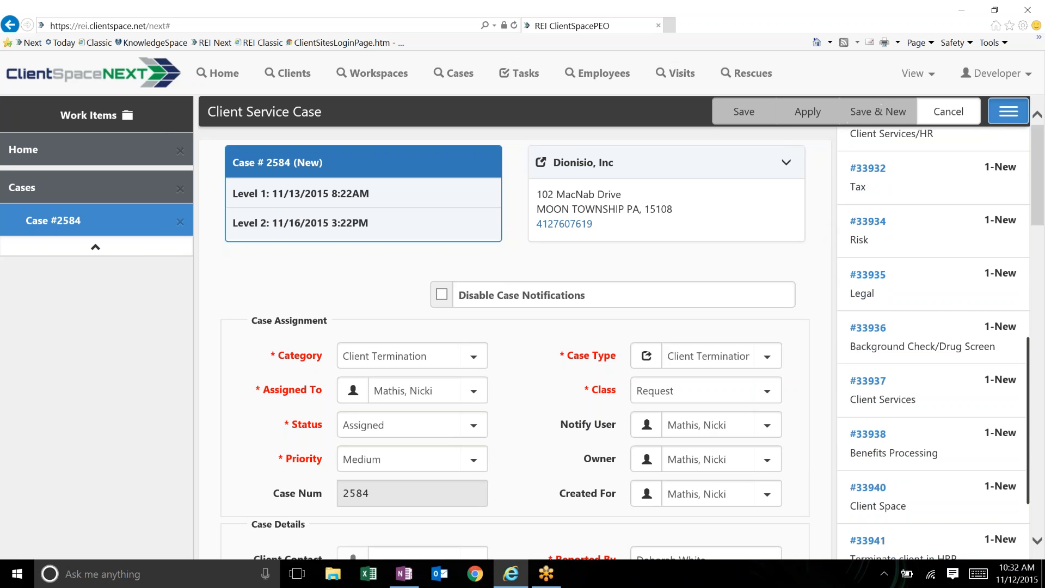
{"action": "scroll", "coordinate": [932, 343], "scroll_direction": "up", "scroll_amount": 3}
{"action": "left_click", "coordinate": [868, 170]}
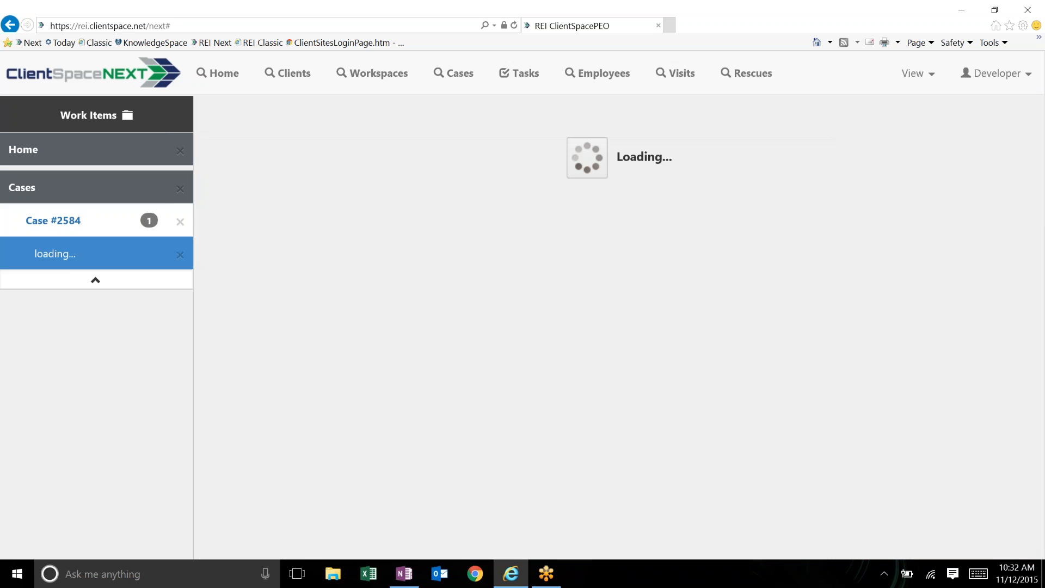
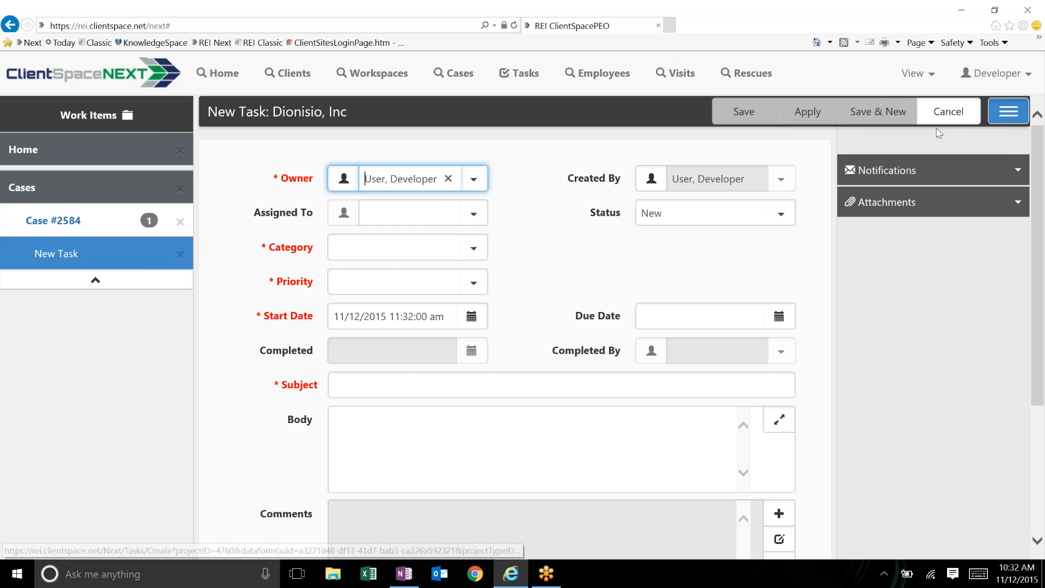
{"action": "left_click", "coordinate": [942, 113]}
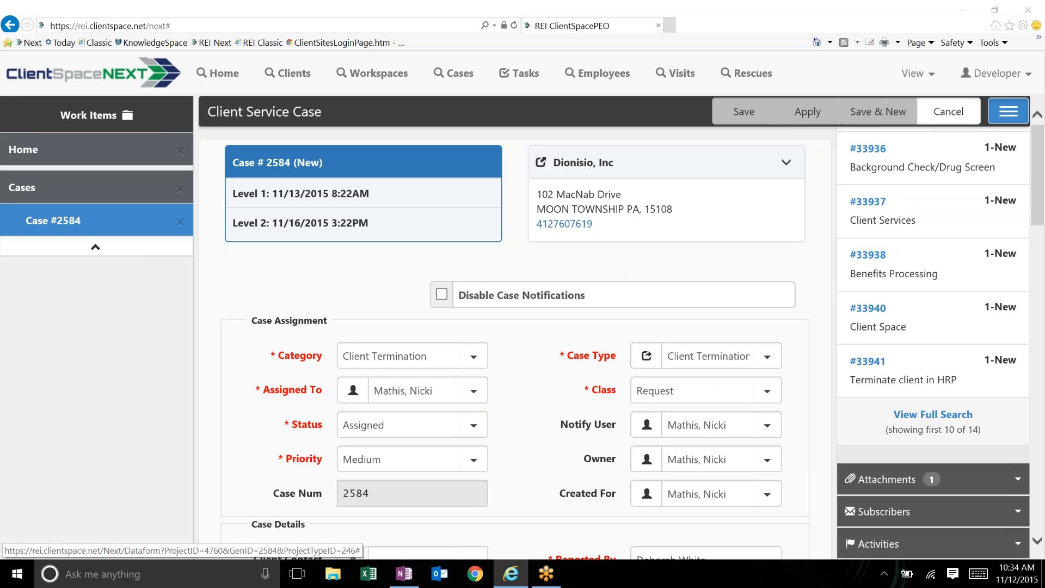
- Open the full task search for case 2584, remove the Associated Dataform Type filter, and look through the task list
{"action": "left_click", "coordinate": [953, 414]}
{"action": "left_click", "coordinate": [952, 415]}
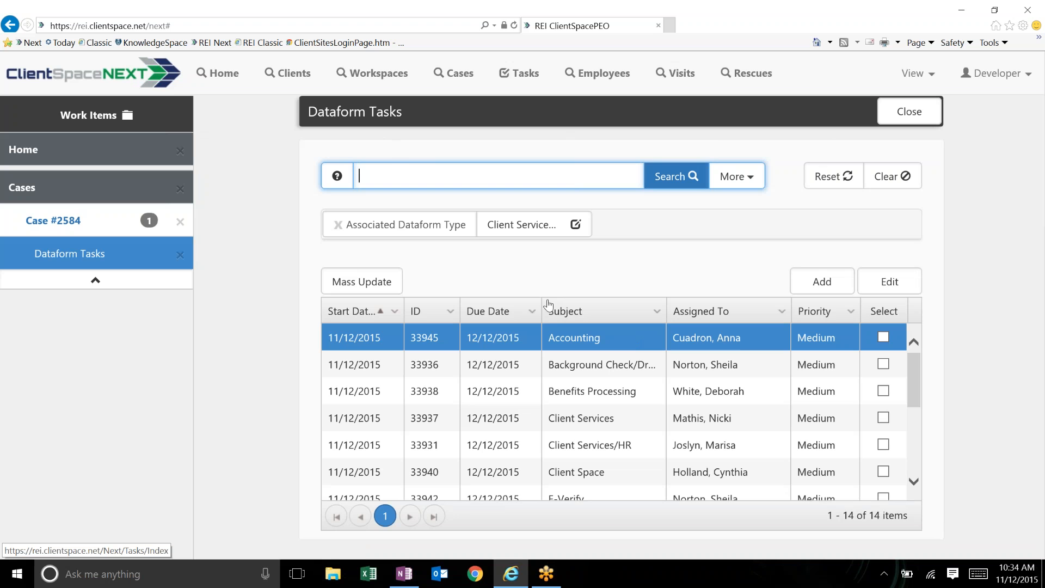
{"action": "left_click", "coordinate": [339, 226]}
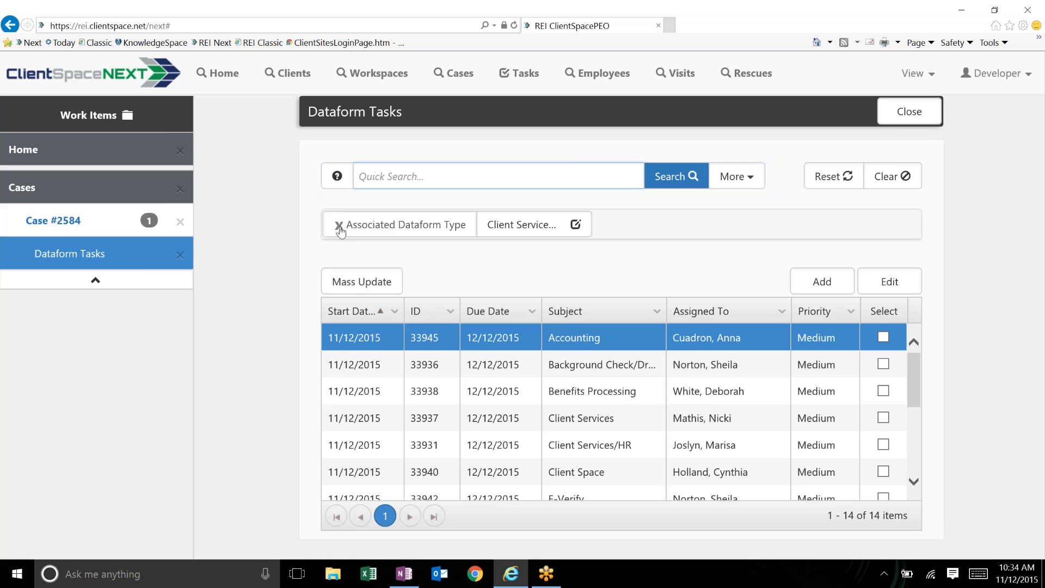
{"action": "left_click", "coordinate": [339, 225]}
{"action": "scroll", "coordinate": [603, 322], "scroll_direction": "down", "scroll_amount": 1}
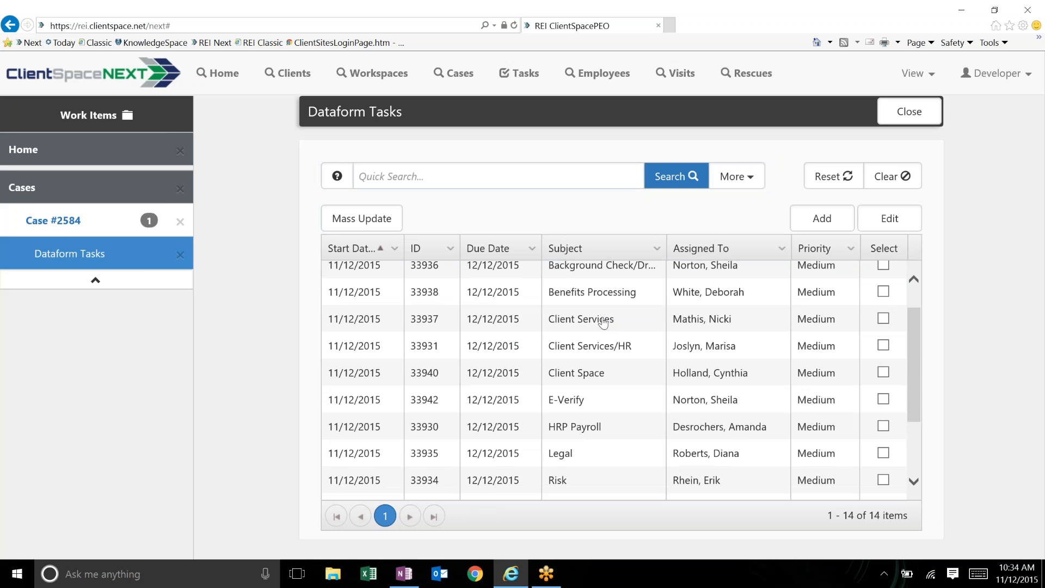
{"action": "scroll", "coordinate": [603, 322], "scroll_direction": "down", "scroll_amount": 1}
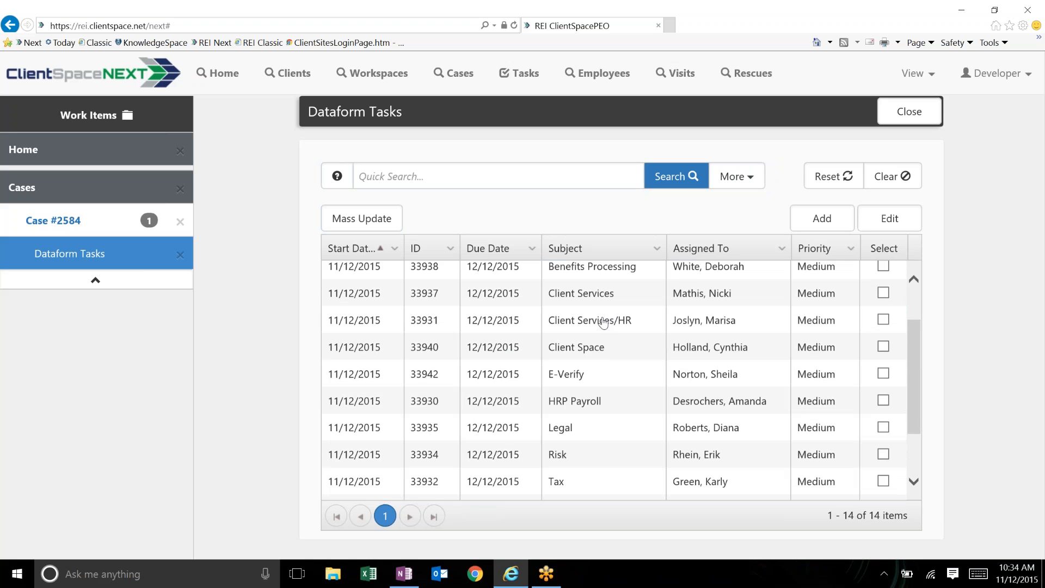
{"action": "scroll", "coordinate": [603, 322], "scroll_direction": "up", "scroll_amount": 2}
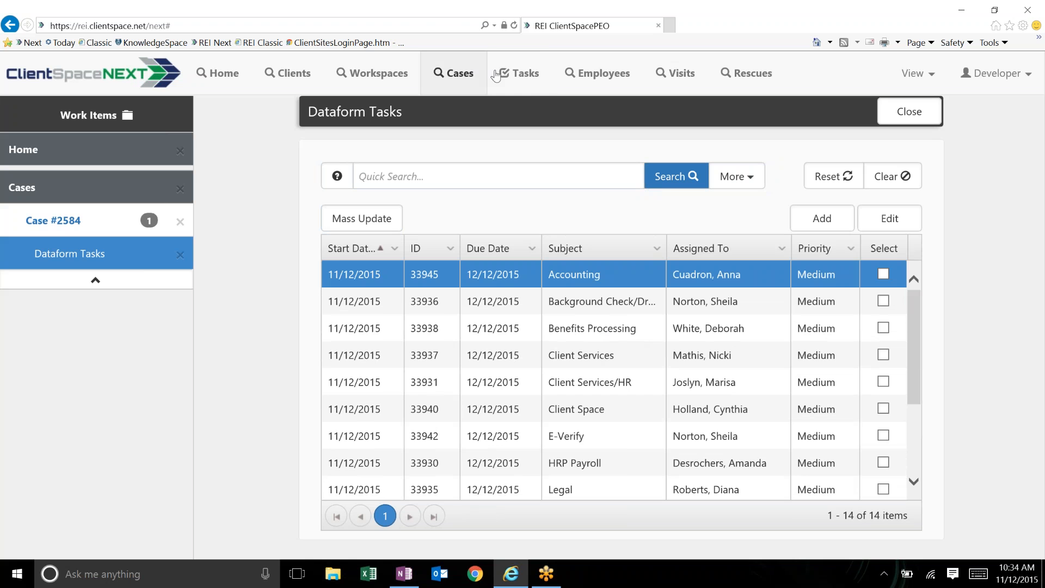
- Open the Task Manager, remove its Assigned To filter to list all users' tasks, and close it
{"action": "left_click", "coordinate": [524, 75]}
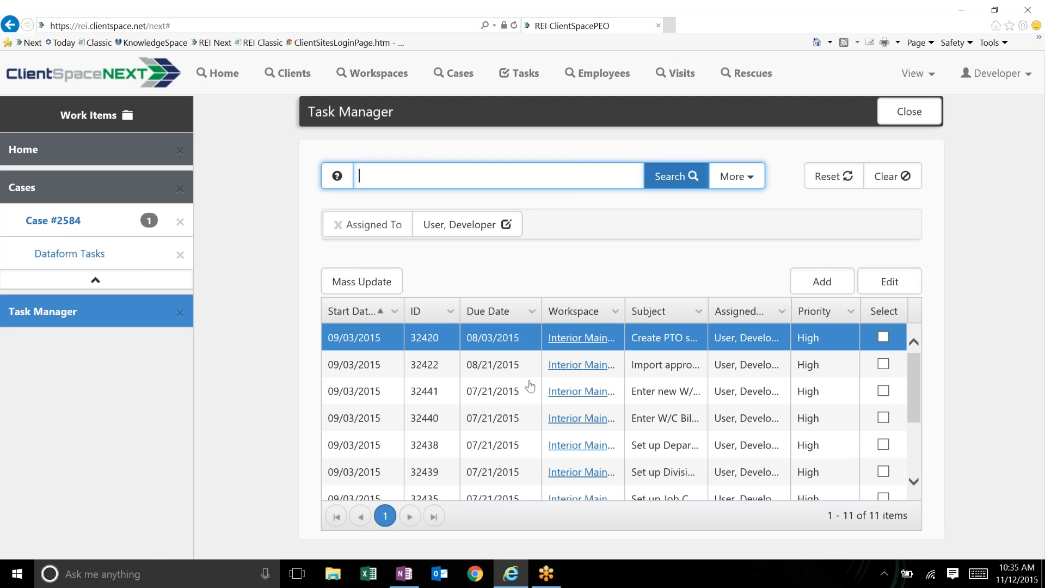
{"action": "left_click", "coordinate": [338, 225]}
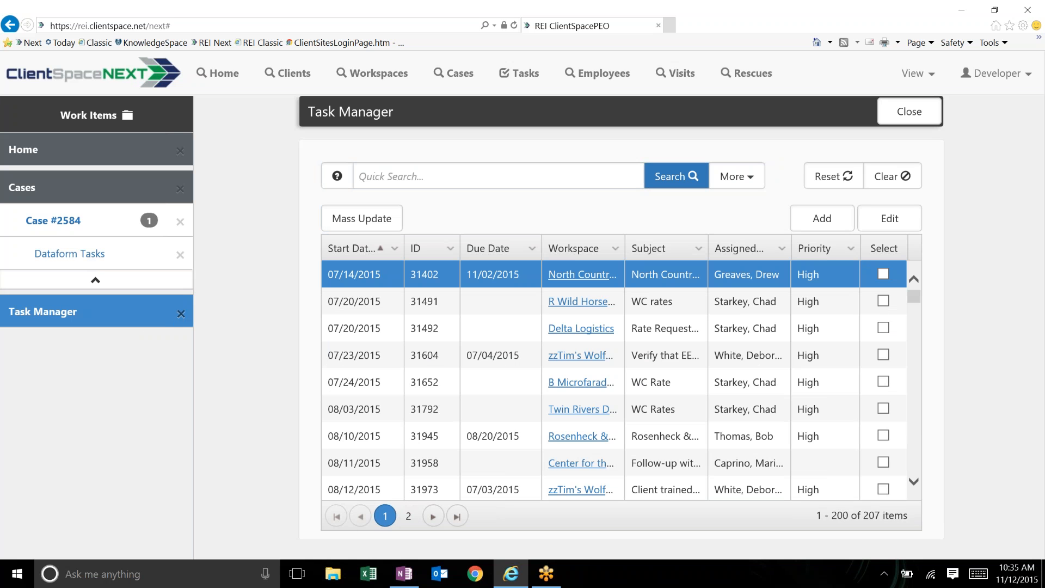
{"action": "left_click", "coordinate": [180, 313]}
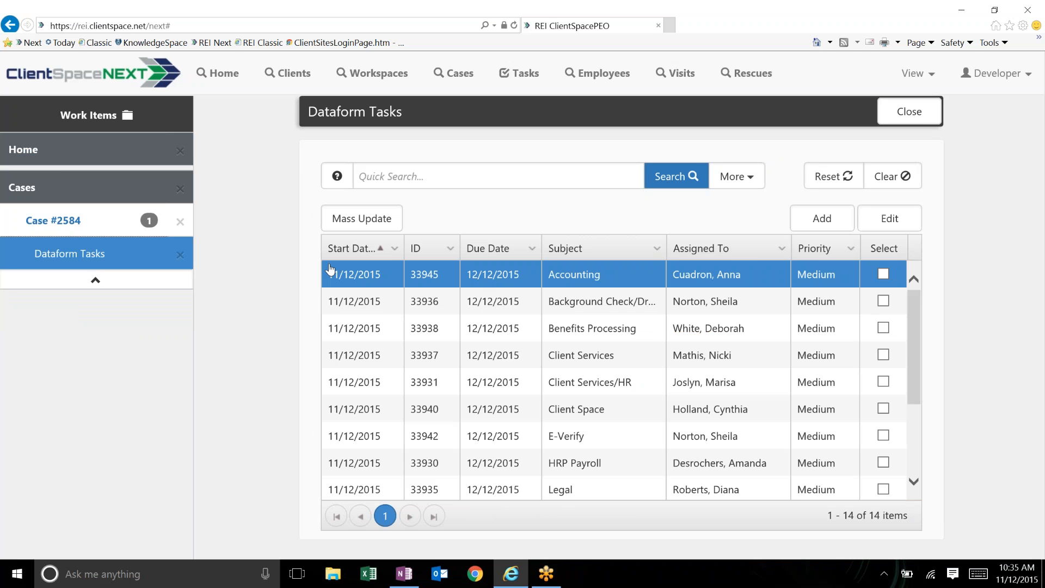
- Close the Dataform Tasks and Case #2584 work items, and reset the Cases search to its default filter
{"action": "left_click", "coordinate": [181, 256]}
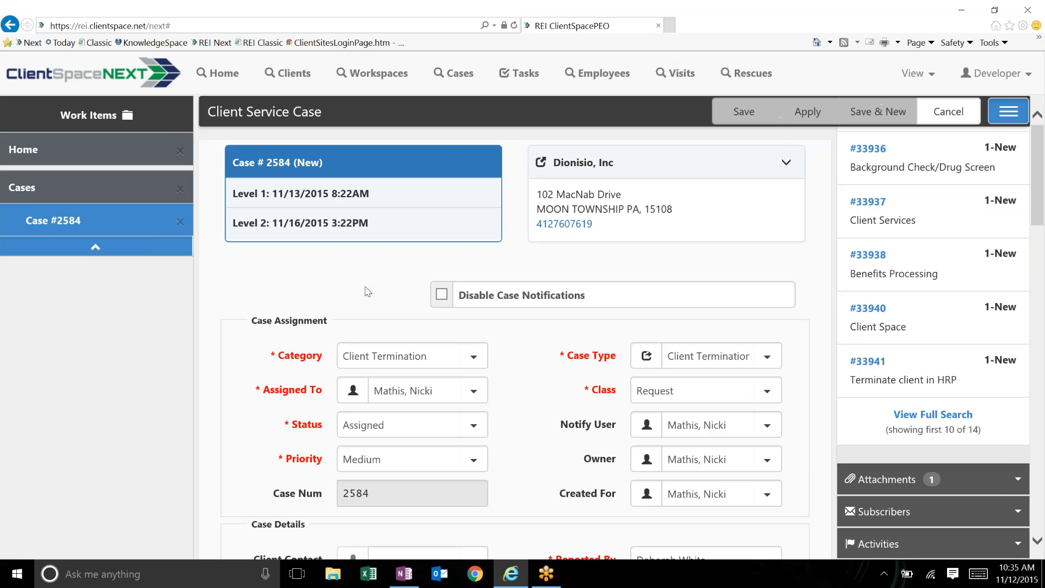
{"action": "left_click", "coordinate": [948, 114]}
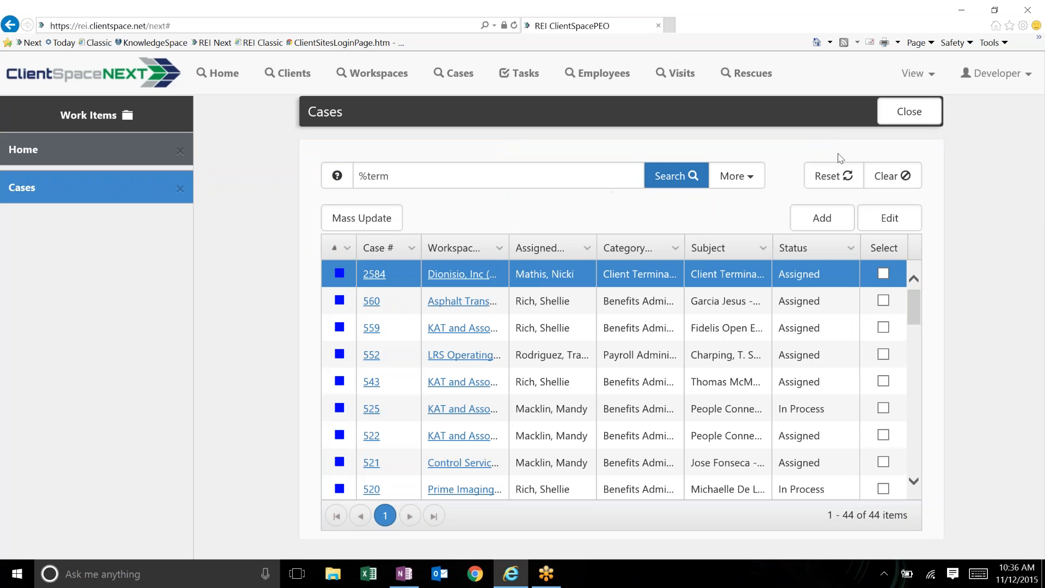
{"action": "left_click", "coordinate": [814, 174]}
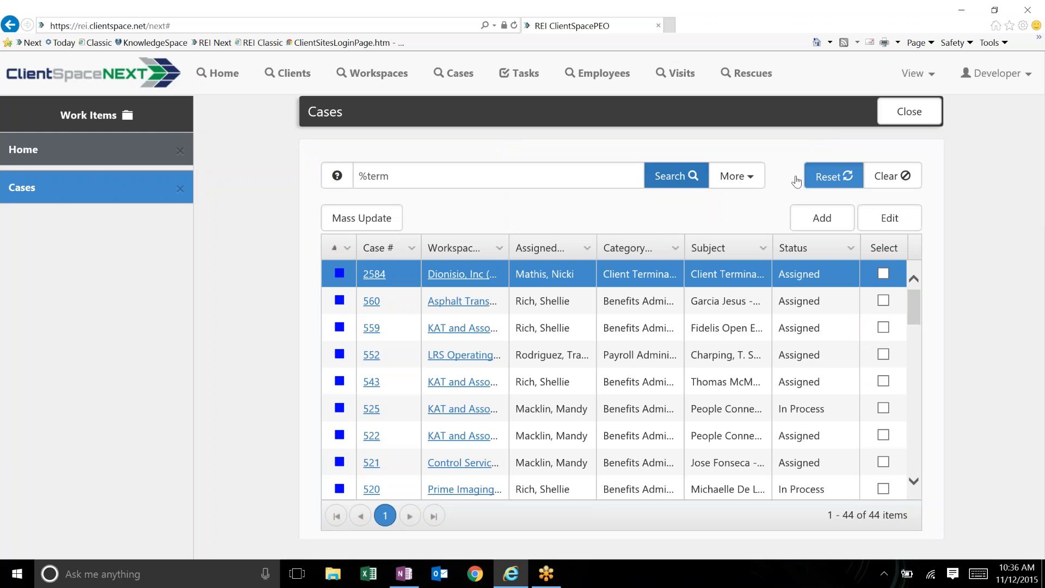
{"action": "left_click", "coordinate": [797, 180]}
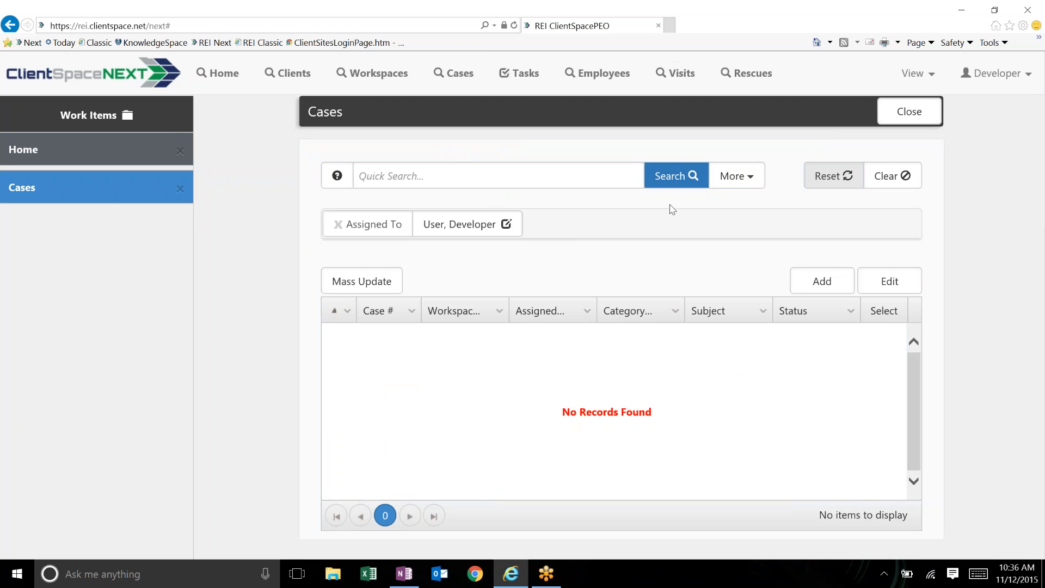
- Add a new client service case in the zzTim's Wolf Photography (Clients) workspace
{"action": "left_click", "coordinate": [806, 280]}
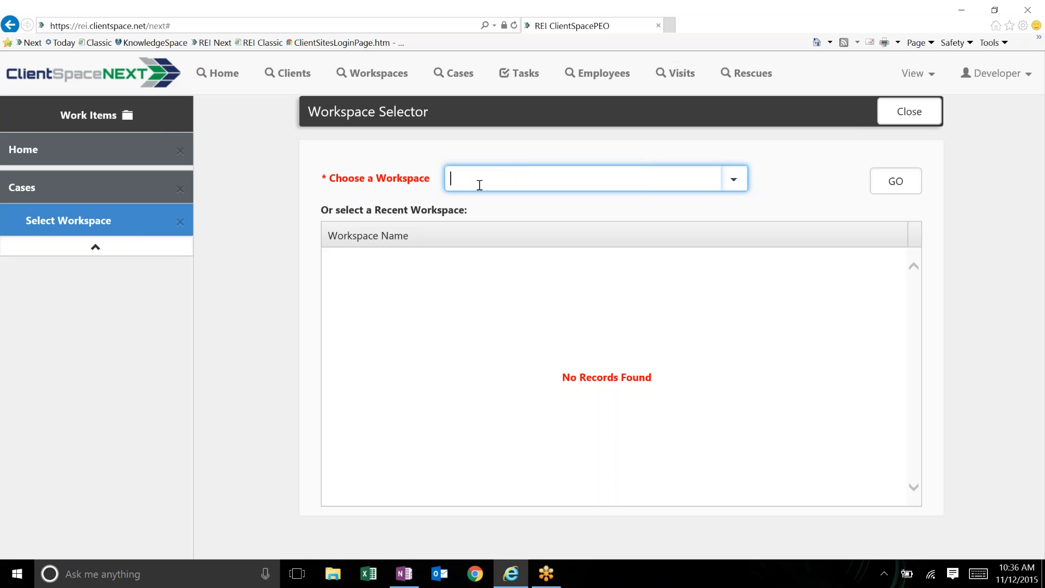
{"action": "type", "text": "zz"}
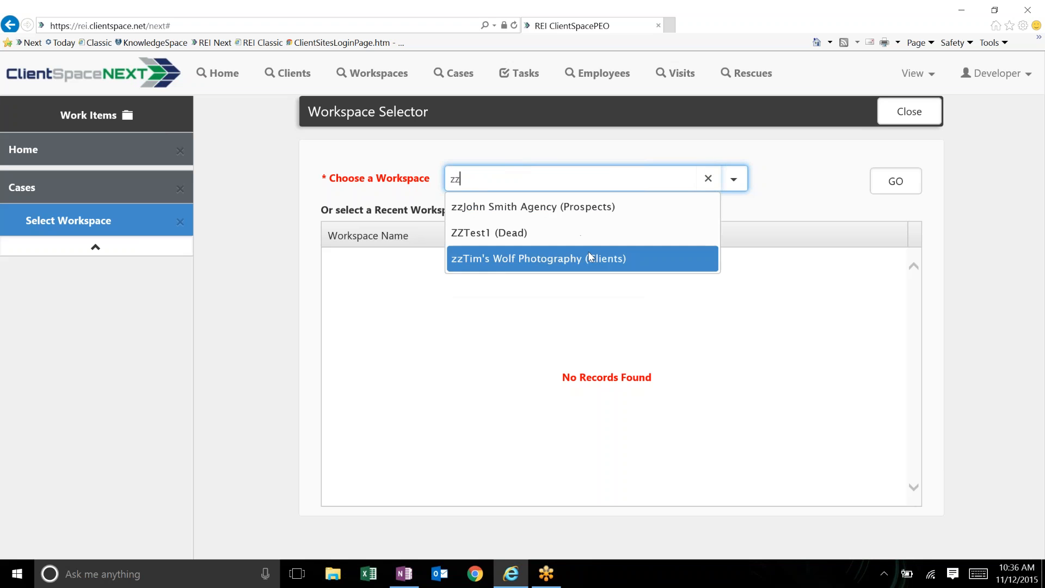
{"action": "left_click", "coordinate": [523, 257]}
{"action": "left_click", "coordinate": [882, 186]}
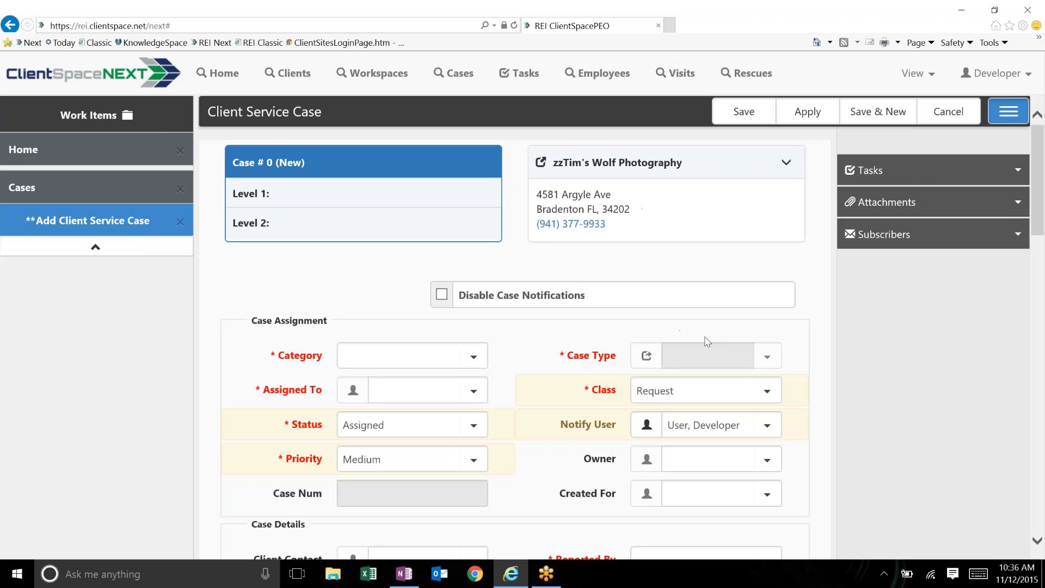
- Set the new case's Category to Accounting and its Case Type to Other
{"action": "scroll", "coordinate": [707, 341], "scroll_direction": "down", "scroll_amount": 5}
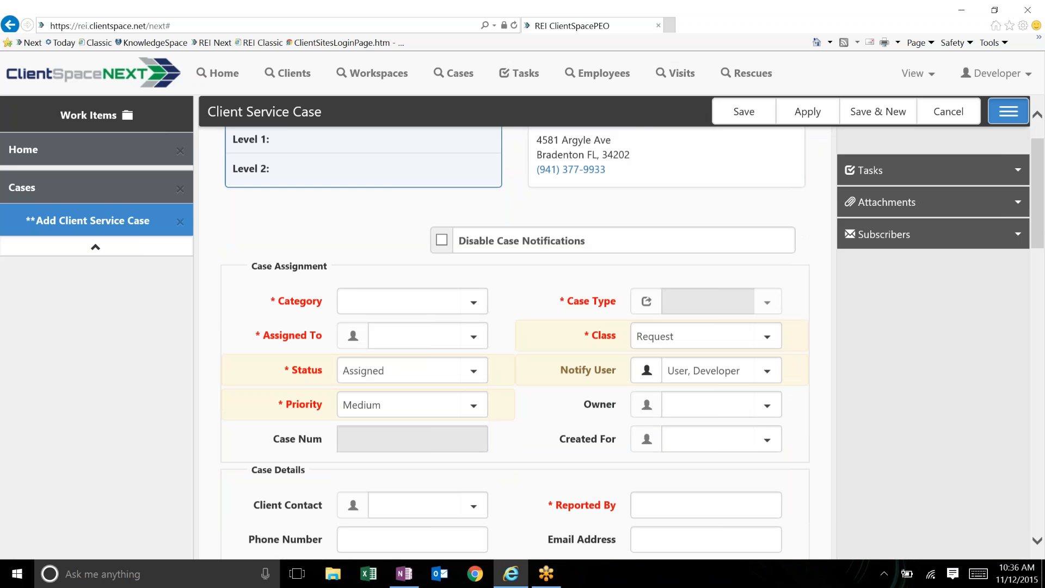
{"action": "scroll", "coordinate": [514, 343], "scroll_direction": "up", "scroll_amount": 4}
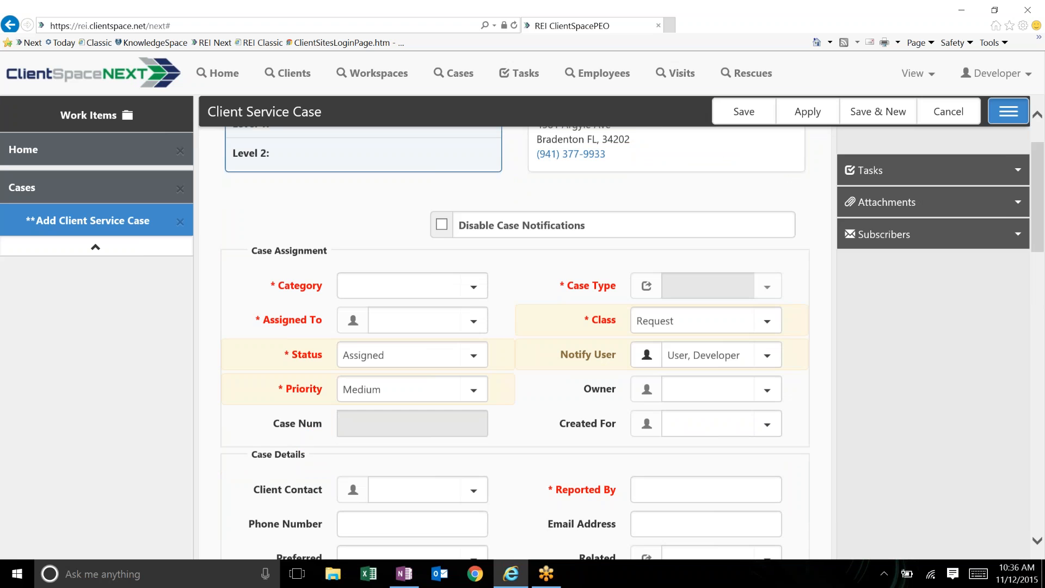
{"action": "left_click", "coordinate": [473, 285]}
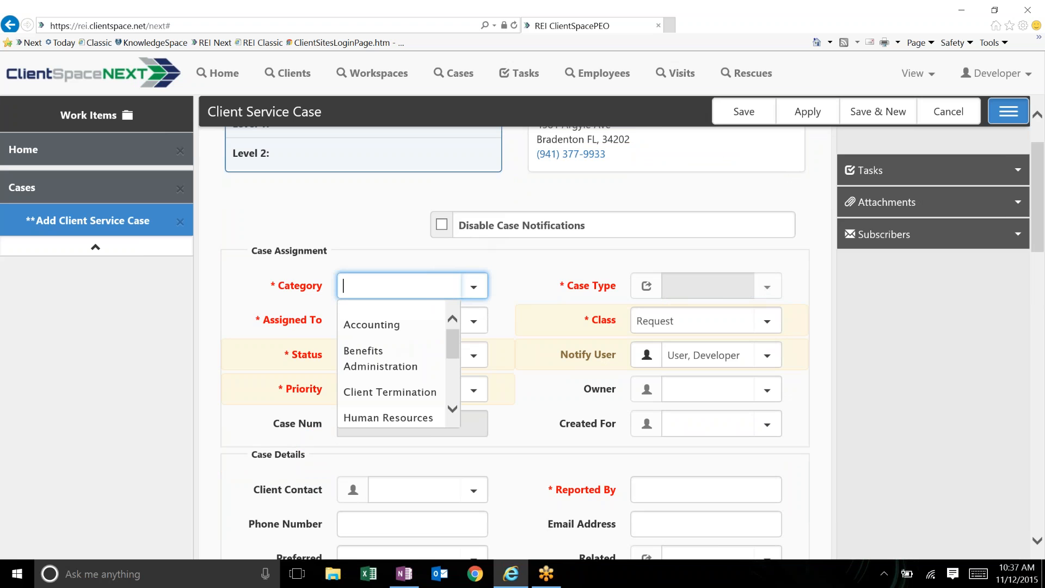
{"action": "left_click", "coordinate": [368, 329]}
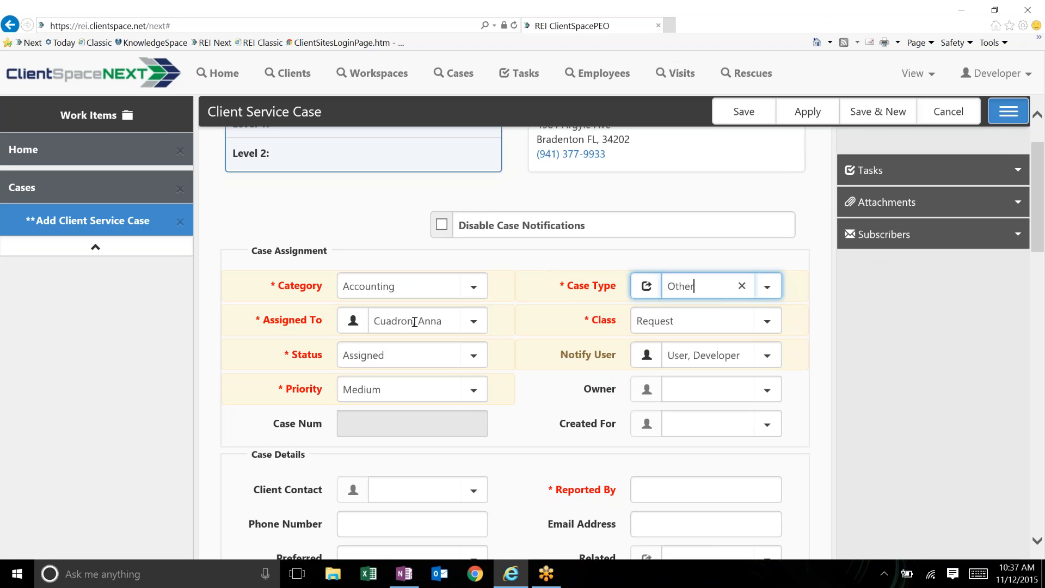
- Review the available Class and Status options for the new case without changing either value
{"action": "left_click", "coordinate": [766, 321]}
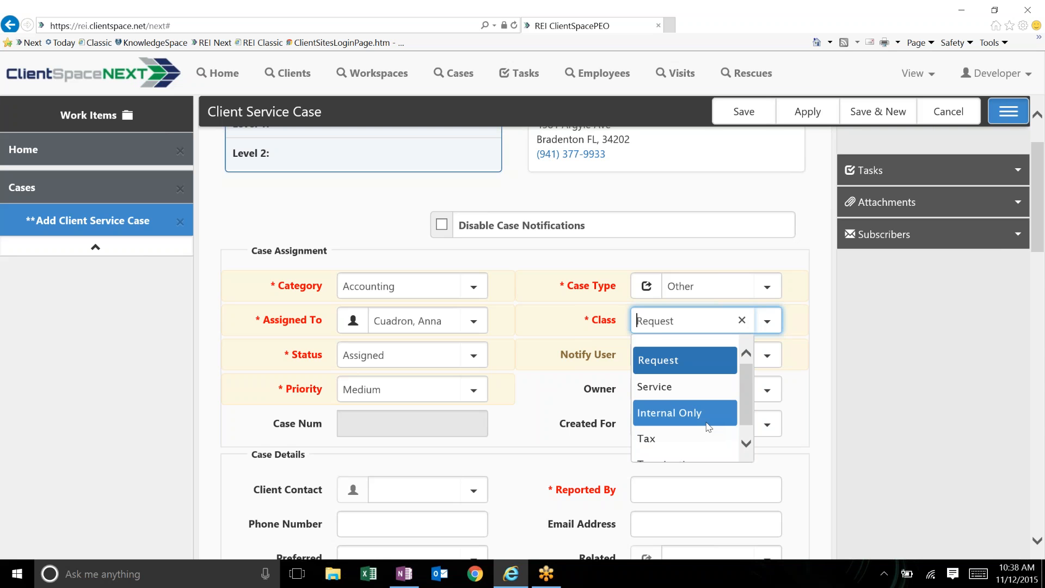
{"action": "left_click", "coordinate": [746, 443]}
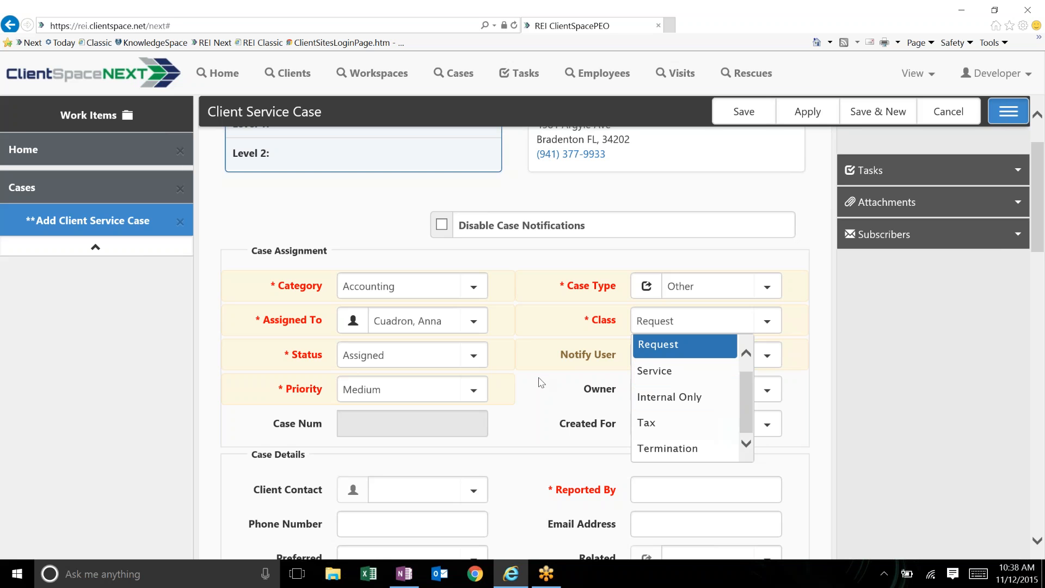
{"action": "left_click", "coordinate": [544, 390]}
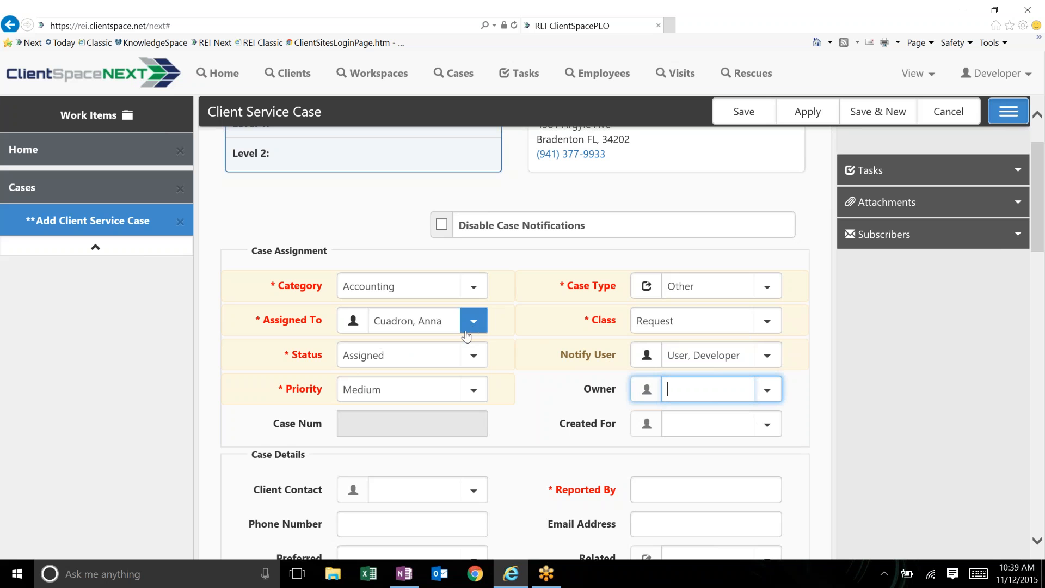
{"action": "left_click", "coordinate": [473, 359]}
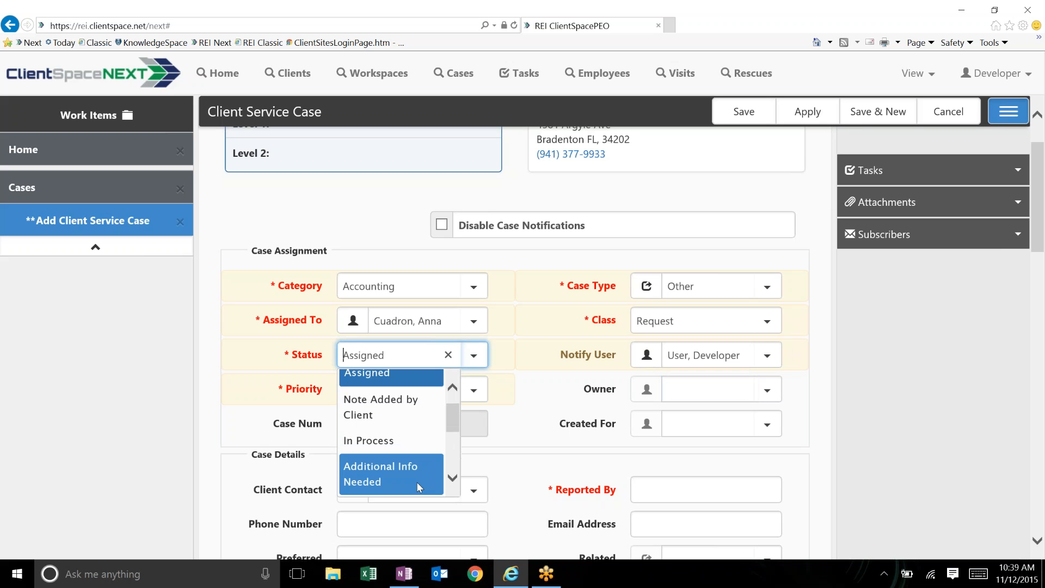
{"action": "left_click", "coordinate": [555, 403]}
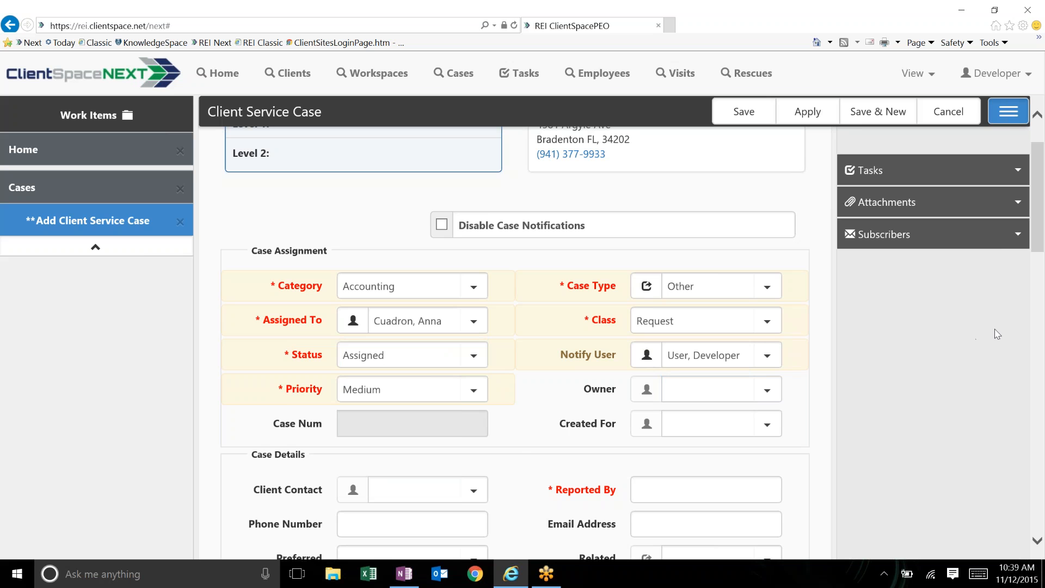
{"action": "scroll", "coordinate": [997, 334], "scroll_direction": "up", "scroll_amount": 1}
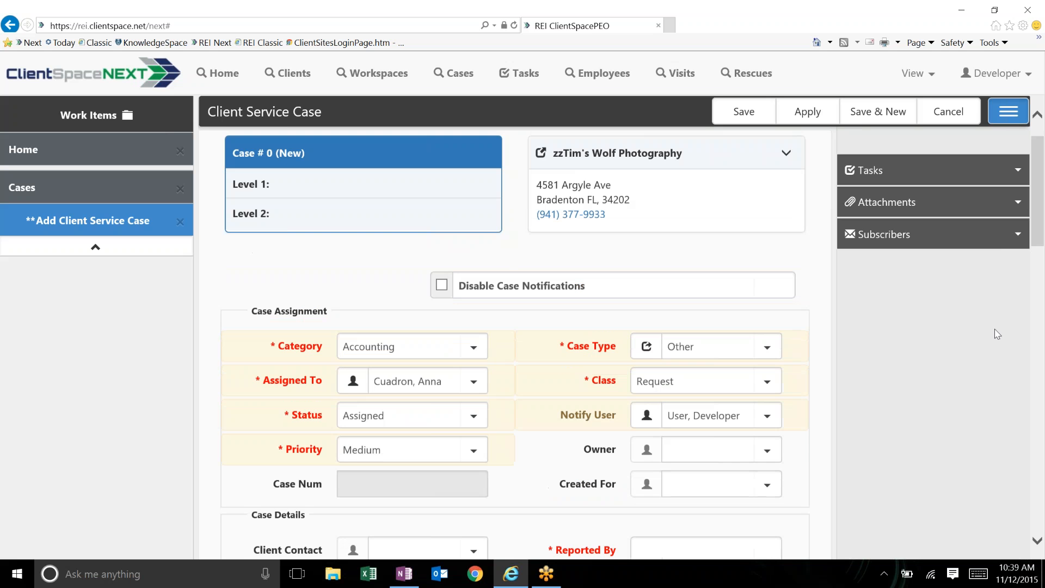
{"action": "scroll", "coordinate": [997, 334], "scroll_direction": "up", "scroll_amount": 1}
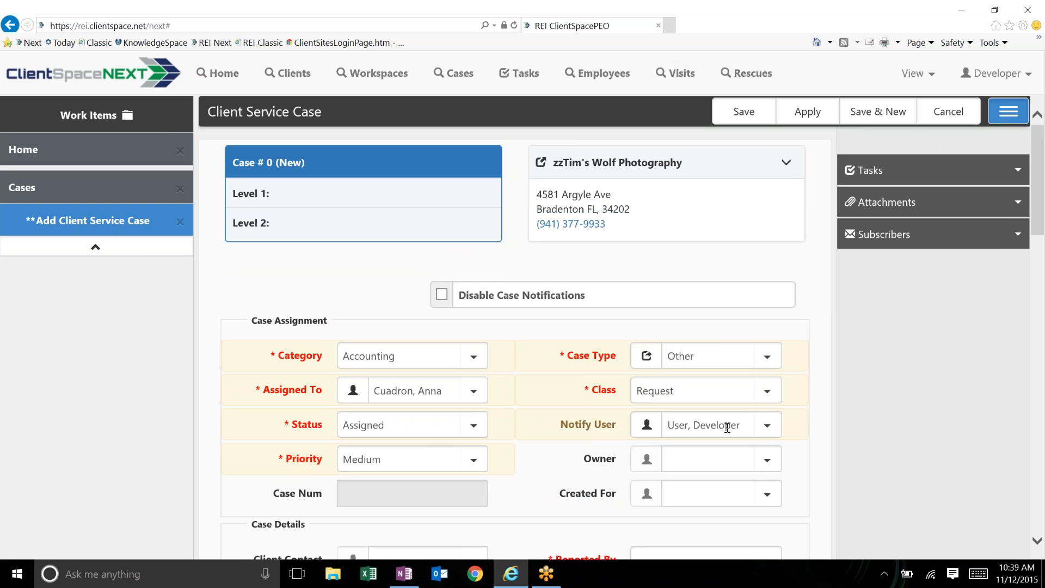
- Review the available Notify User and Priority options for the new case without changing either value
{"action": "left_click", "coordinate": [770, 431]}
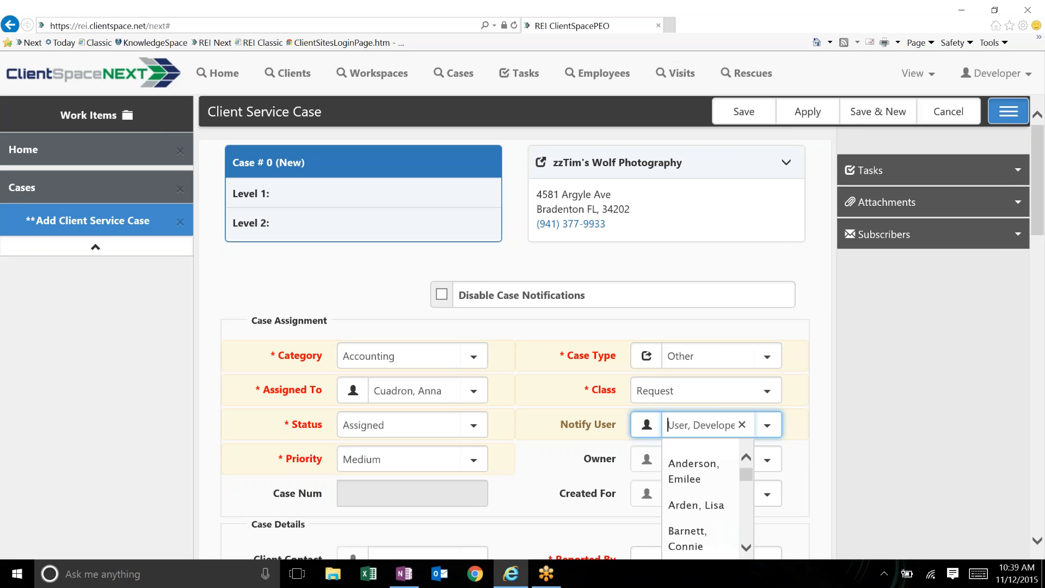
{"action": "left_click", "coordinate": [812, 287]}
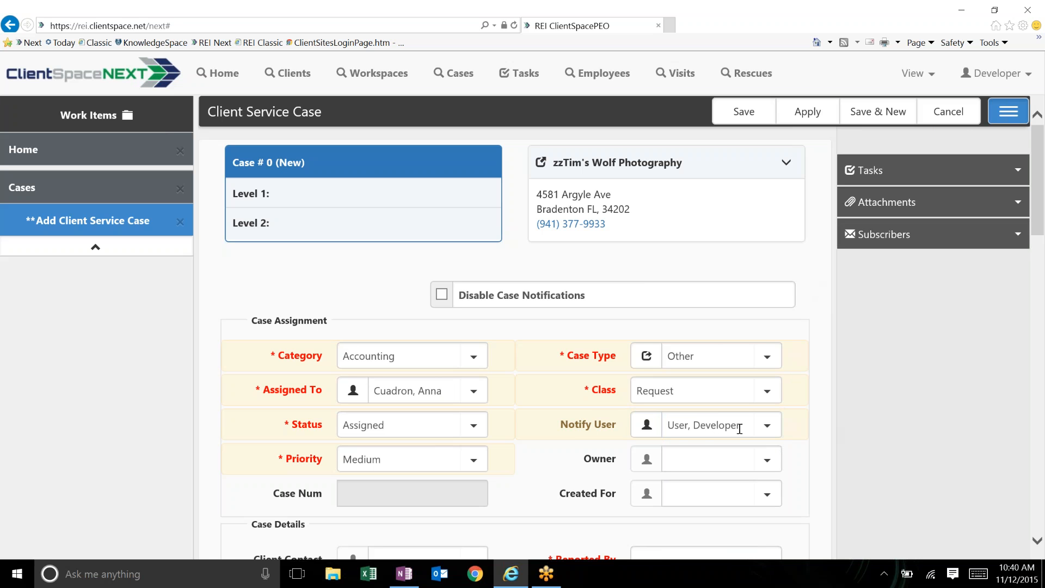
{"action": "scroll", "coordinate": [739, 429], "scroll_direction": "down", "scroll_amount": 1}
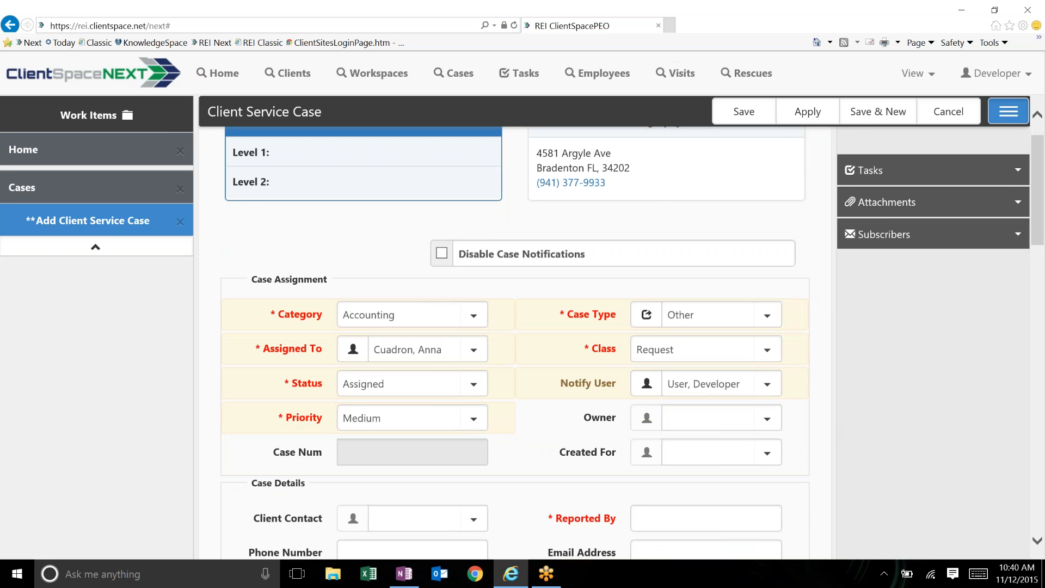
{"action": "scroll", "coordinate": [441, 324], "scroll_direction": "down", "scroll_amount": 2}
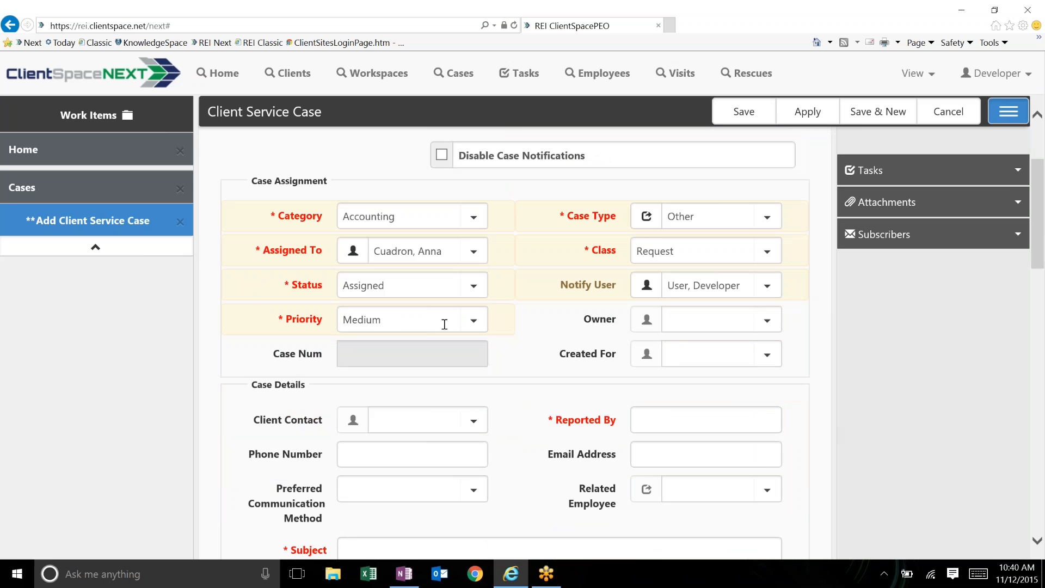
{"action": "left_click", "coordinate": [474, 325]}
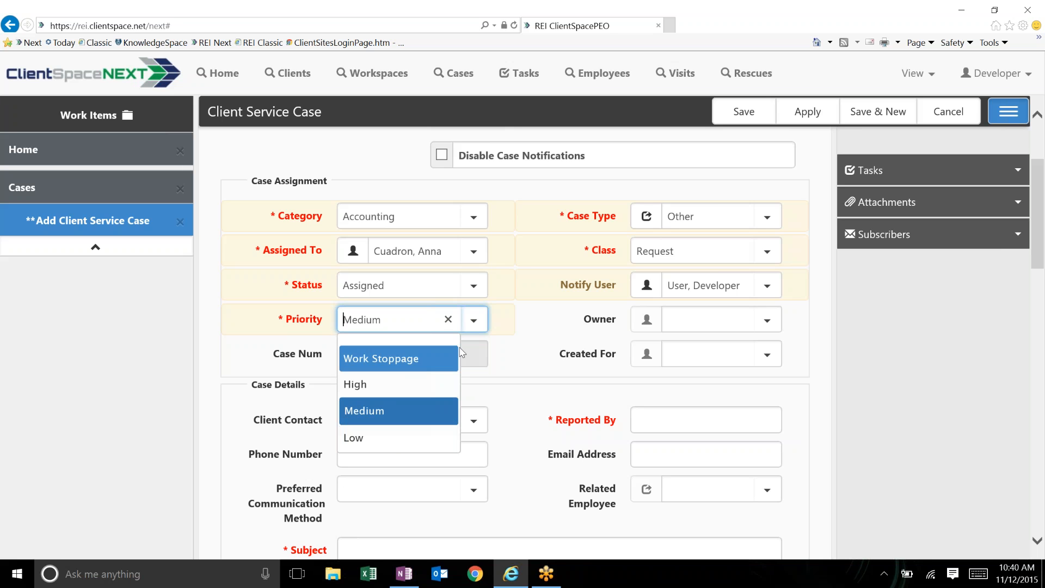
{"action": "key", "text": "Tab"}
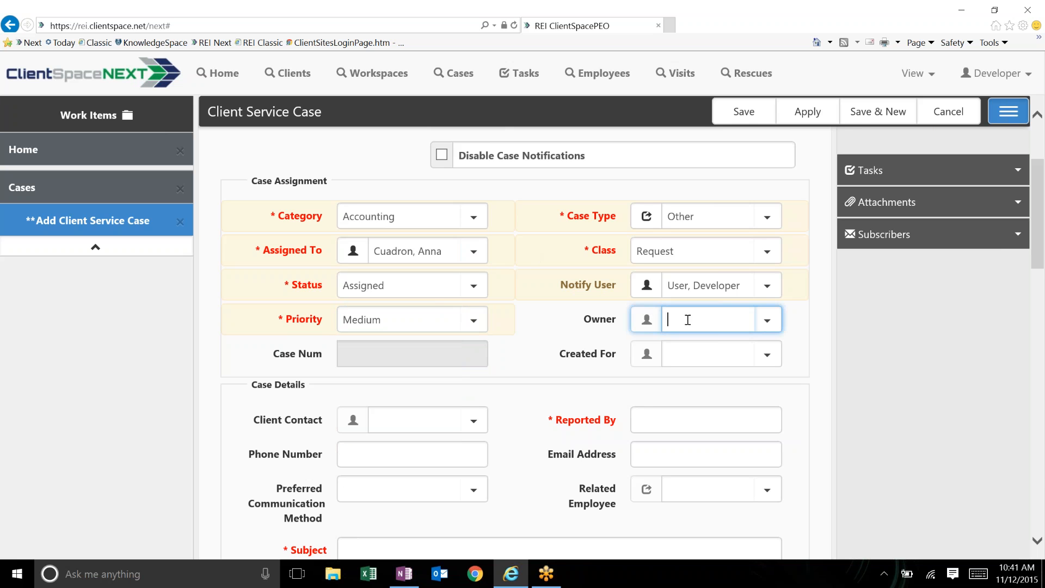
- Look through the Assigned To choices for the new case without changing the assignee
{"action": "left_click", "coordinate": [469, 250]}
{"action": "scroll", "coordinate": [414, 360], "scroll_direction": "down", "scroll_amount": 1}
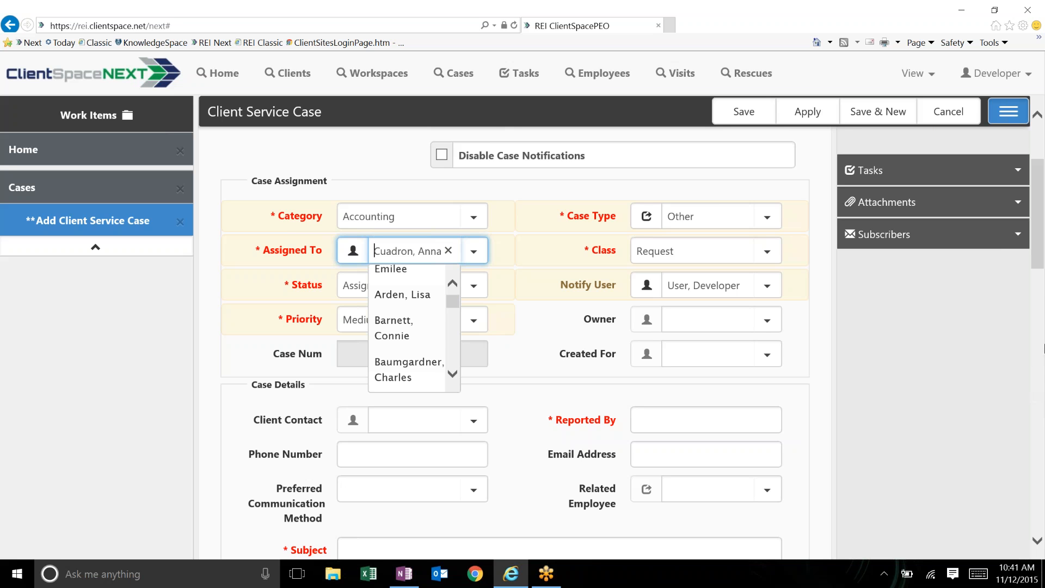
{"action": "left_click", "coordinate": [824, 358]}
{"action": "left_click", "coordinate": [805, 125]}
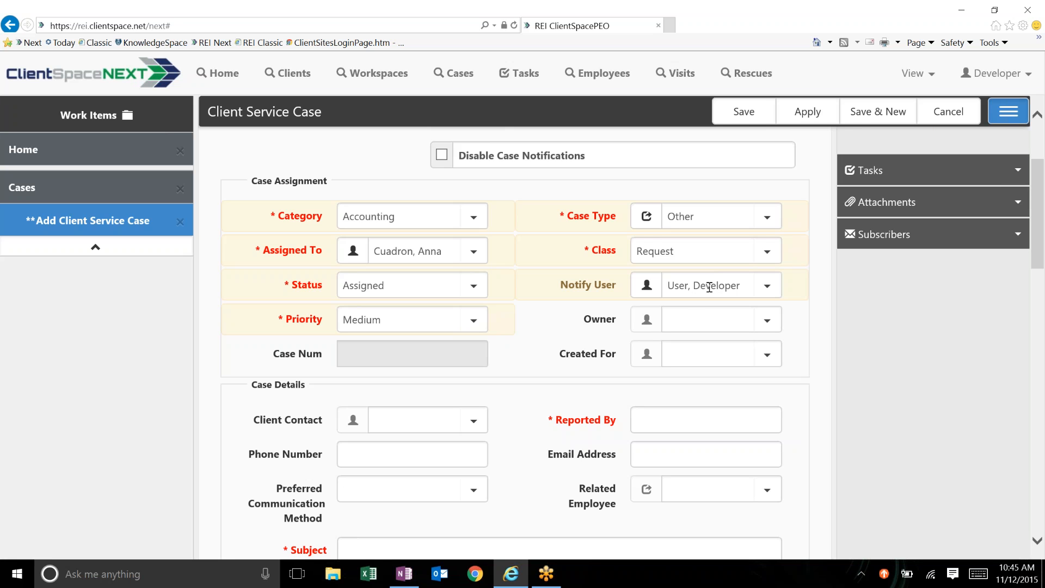
- Switch to OneNote, add the bullet "Hide Tasks from Externals." to Notes from On-Site Training, and return to the new case in Internet Explorer
{"action": "right_click", "coordinate": [709, 288]}
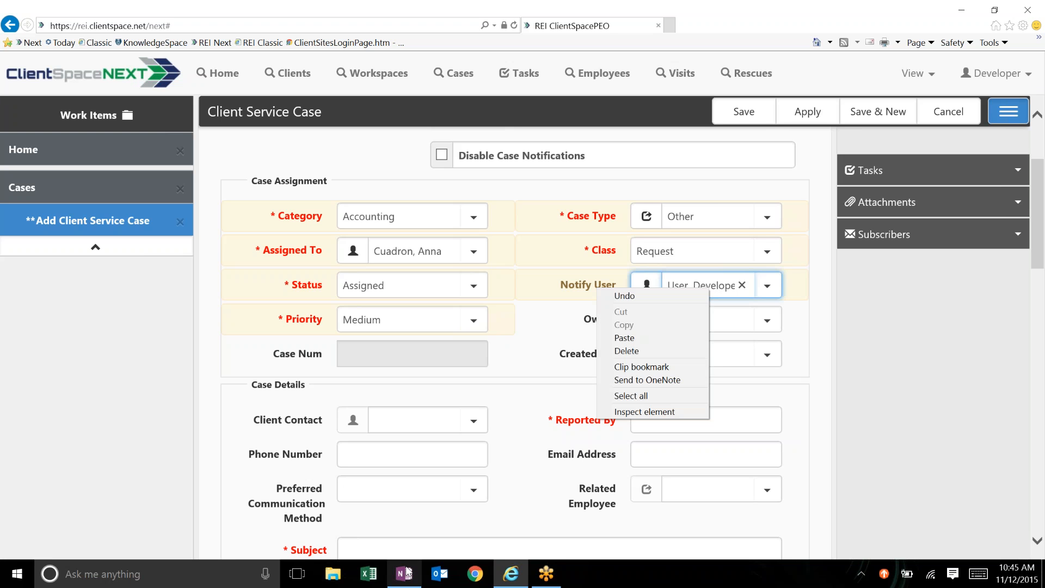
{"action": "left_click", "coordinate": [408, 571]}
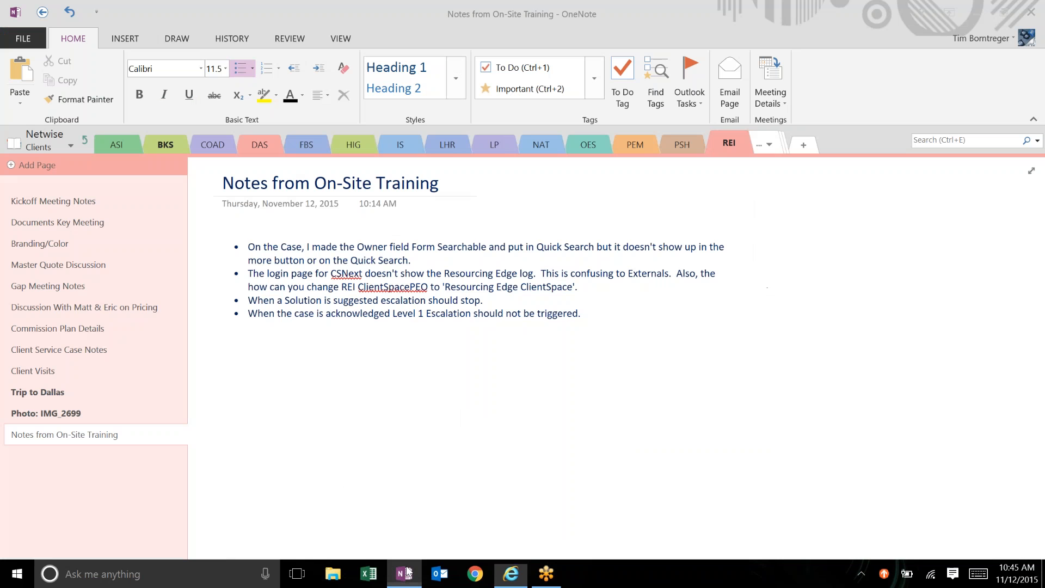
{"action": "left_click", "coordinate": [586, 315]}
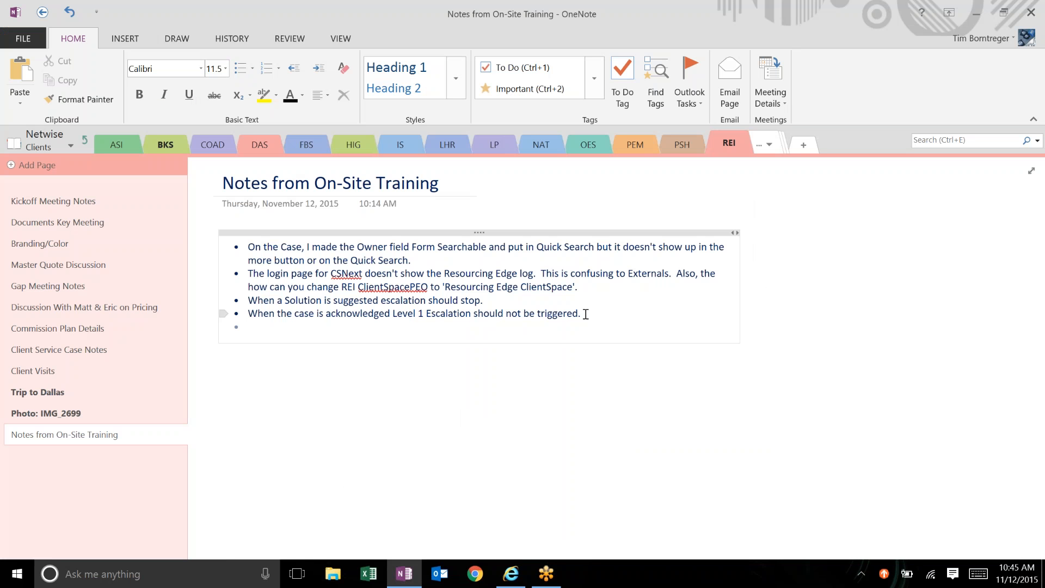
{"action": "type", "text": "Hide "}
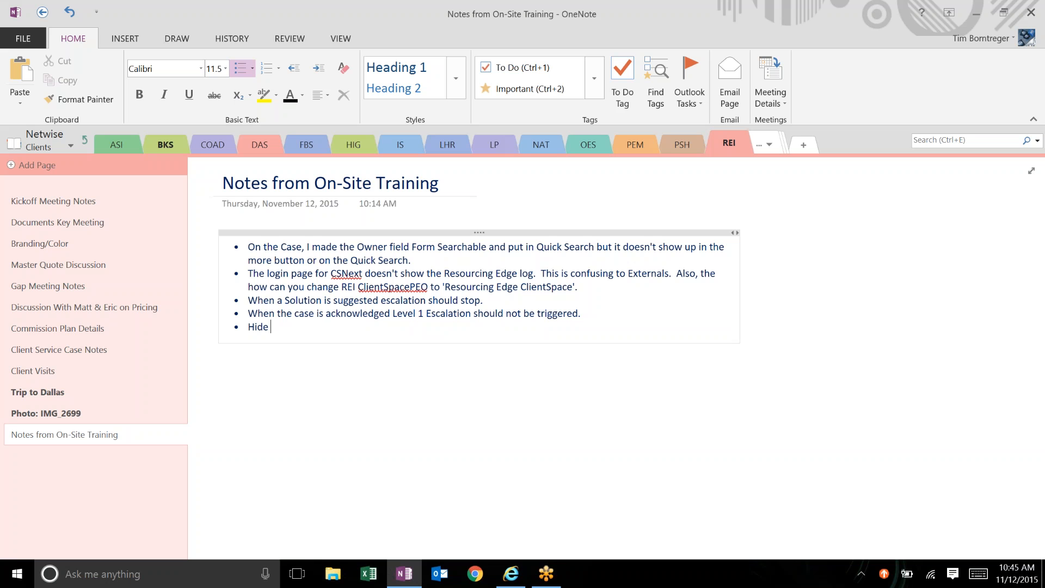
{"action": "type", "text": "Tasks from Externals."}
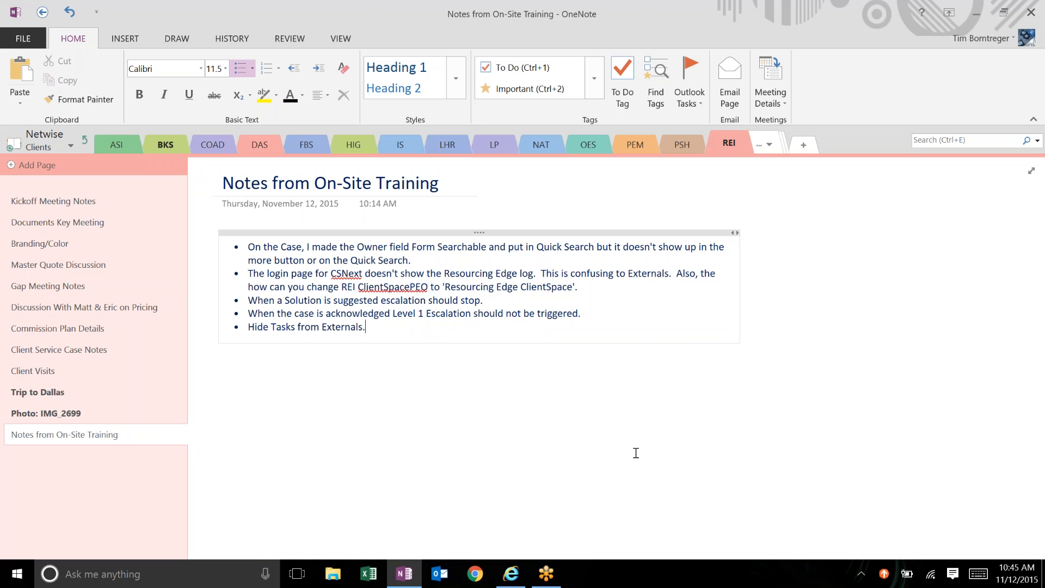
{"action": "left_click", "coordinate": [517, 578]}
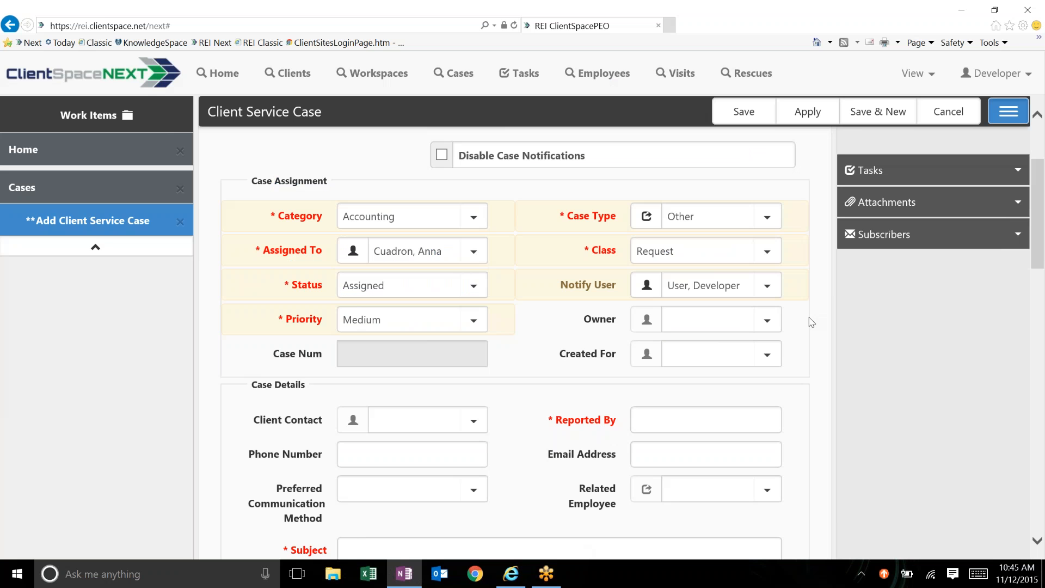
{"action": "left_click", "coordinate": [819, 284]}
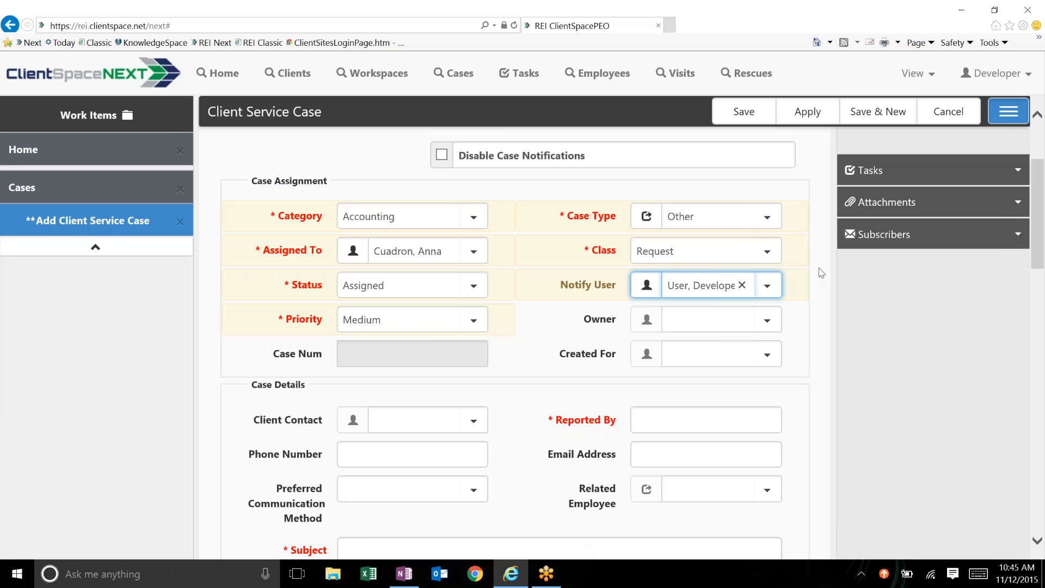
{"action": "left_click", "coordinate": [823, 273]}
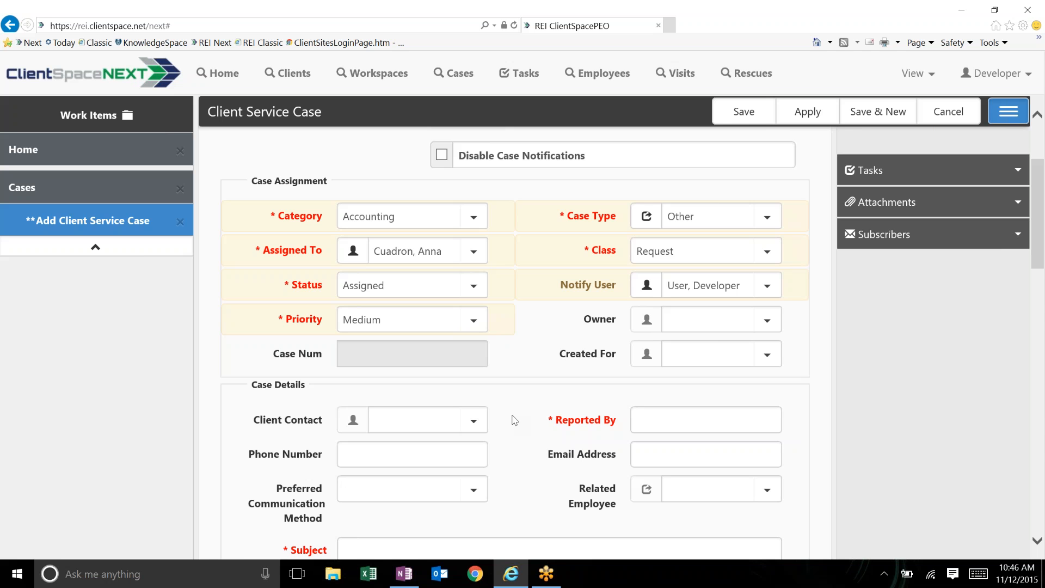
- Search the Cases list for "%hire" and remove the Assigned To filter
{"action": "left_click", "coordinate": [43, 190]}
{"action": "type", "text": "%new"}
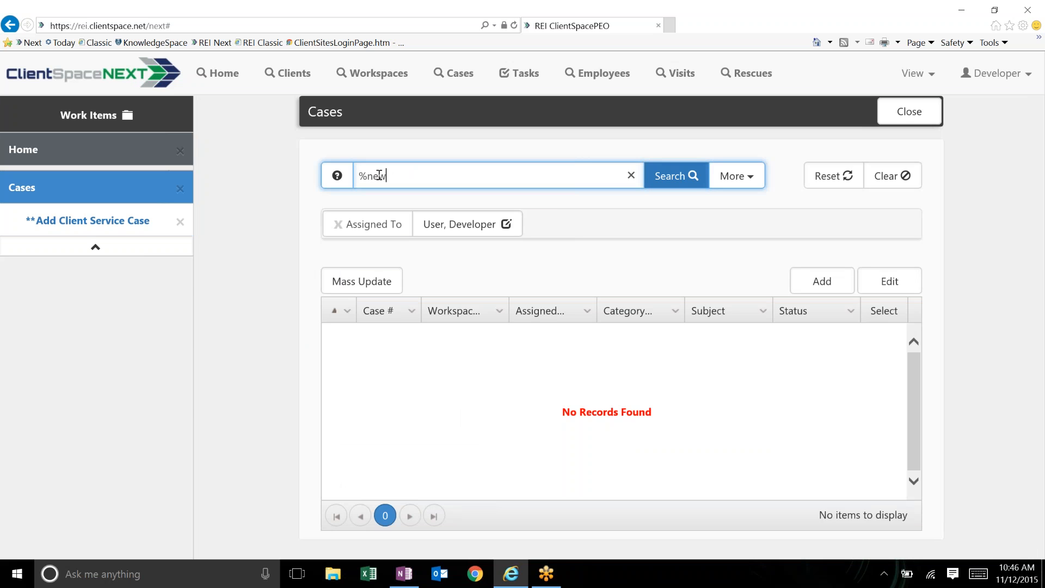
{"action": "key", "text": "BackSpace"}
{"action": "key", "text": "BackSpace"}
{"action": "key", "text": "BackSpace"}
{"action": "type", "text": "hire"}
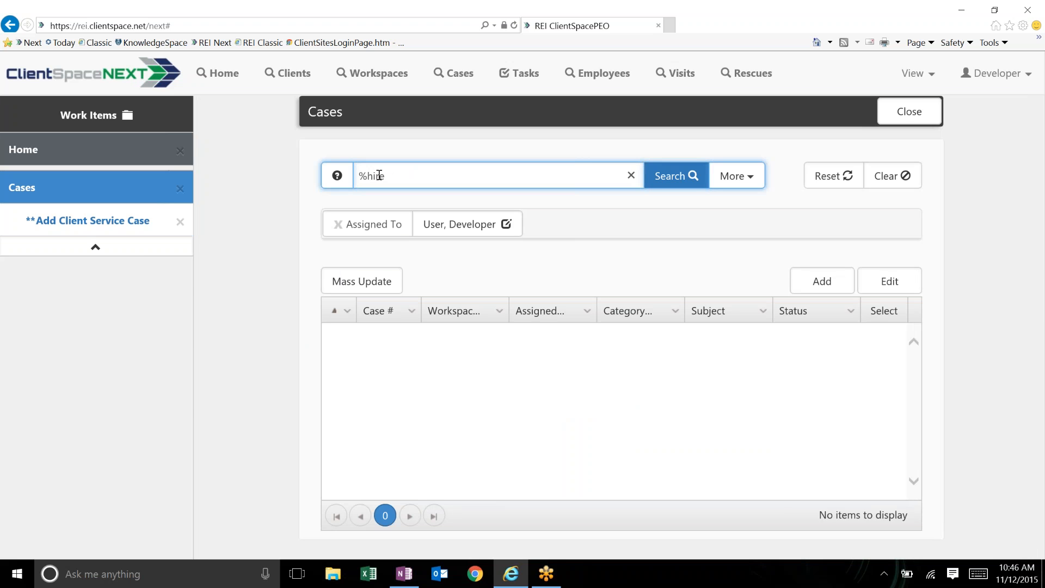
{"action": "left_click", "coordinate": [338, 224]}
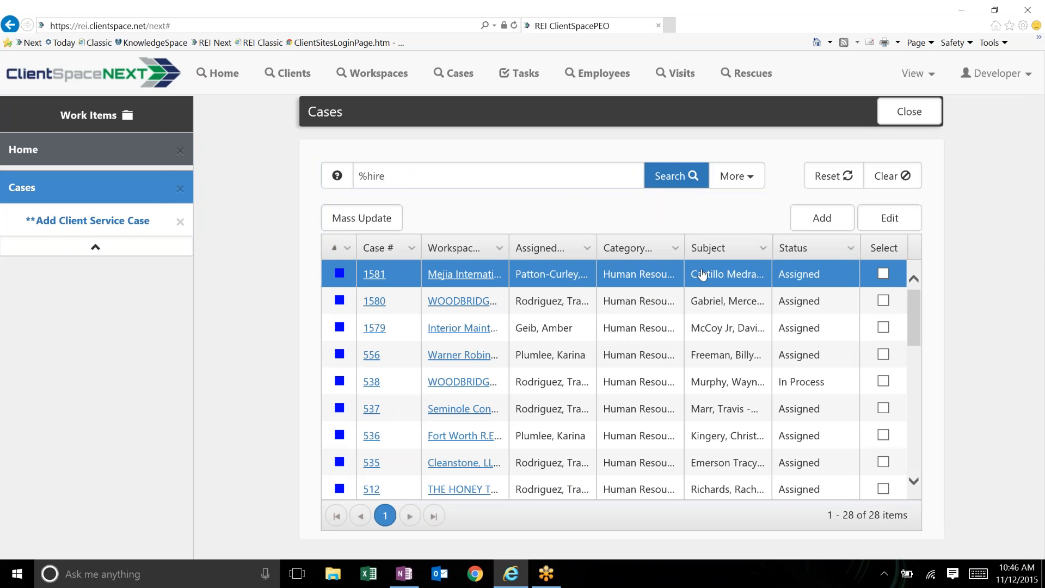
- Filter the active cases by Category Human Resources and Type New Hire Paperwork
{"action": "left_click", "coordinate": [724, 186]}
{"action": "left_click", "coordinate": [606, 404]}
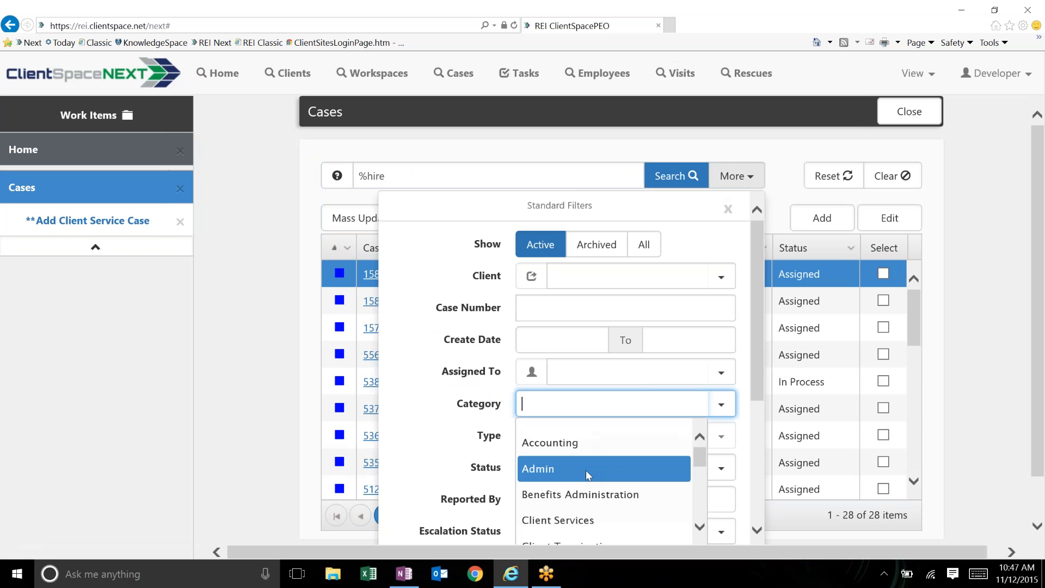
{"action": "scroll", "coordinate": [586, 471], "scroll_direction": "down", "scroll_amount": 2}
{"action": "left_click", "coordinate": [582, 504]}
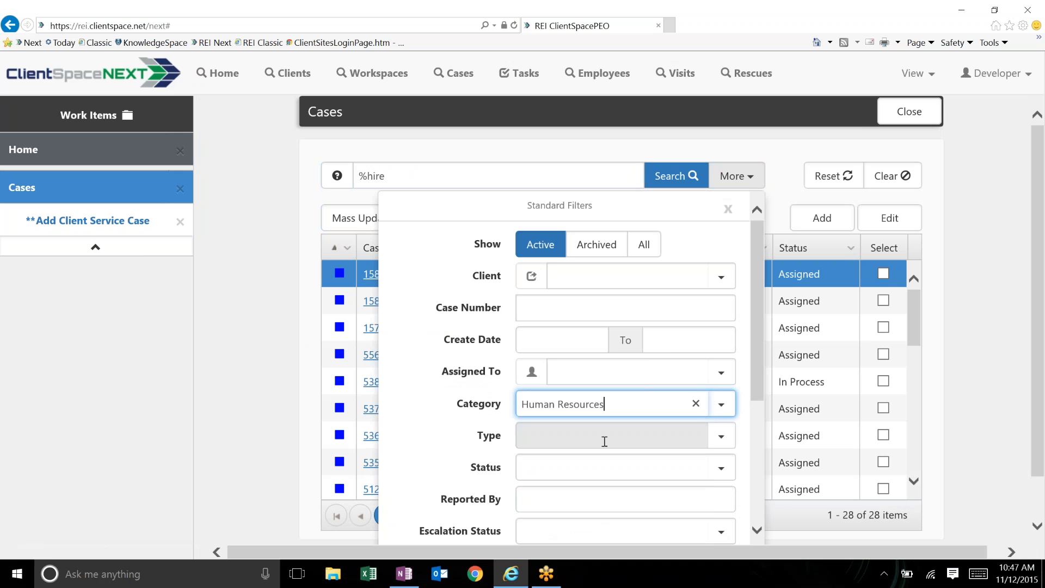
{"action": "left_click", "coordinate": [604, 438]}
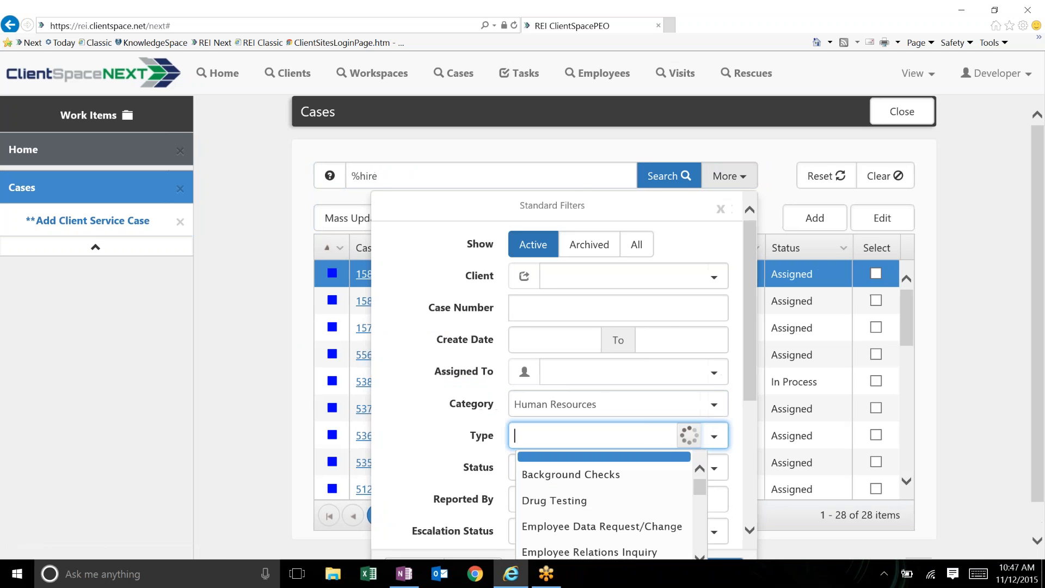
{"action": "type", "text": "new"}
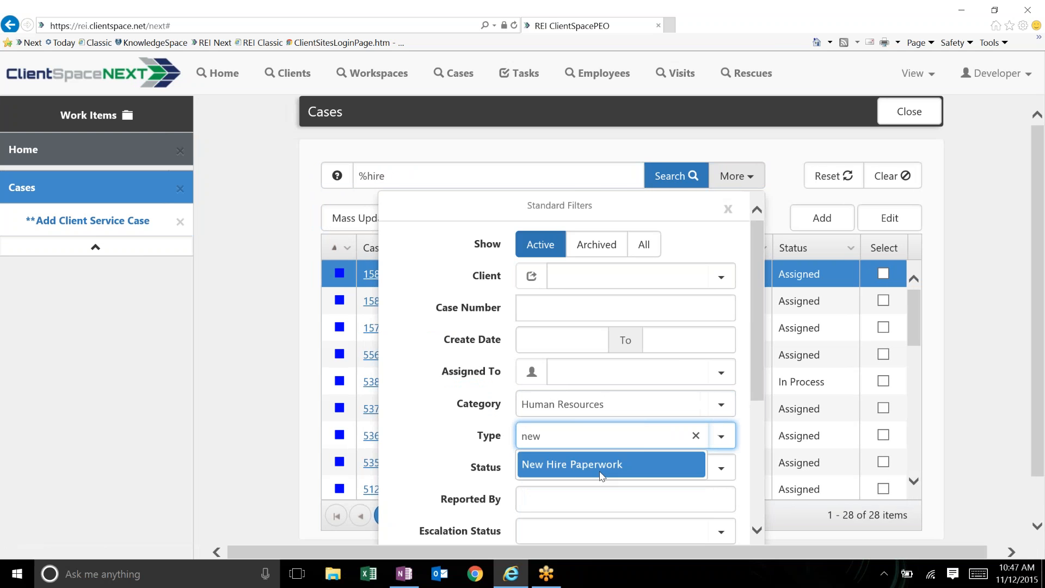
{"action": "left_click", "coordinate": [605, 466]}
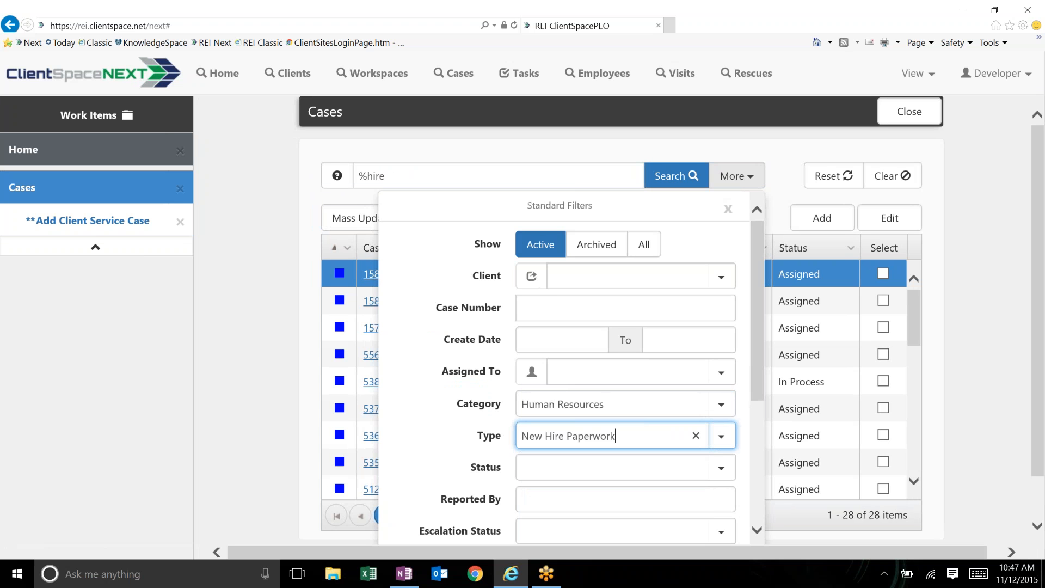
{"action": "scroll", "coordinate": [665, 498], "scroll_direction": "down", "scroll_amount": 5}
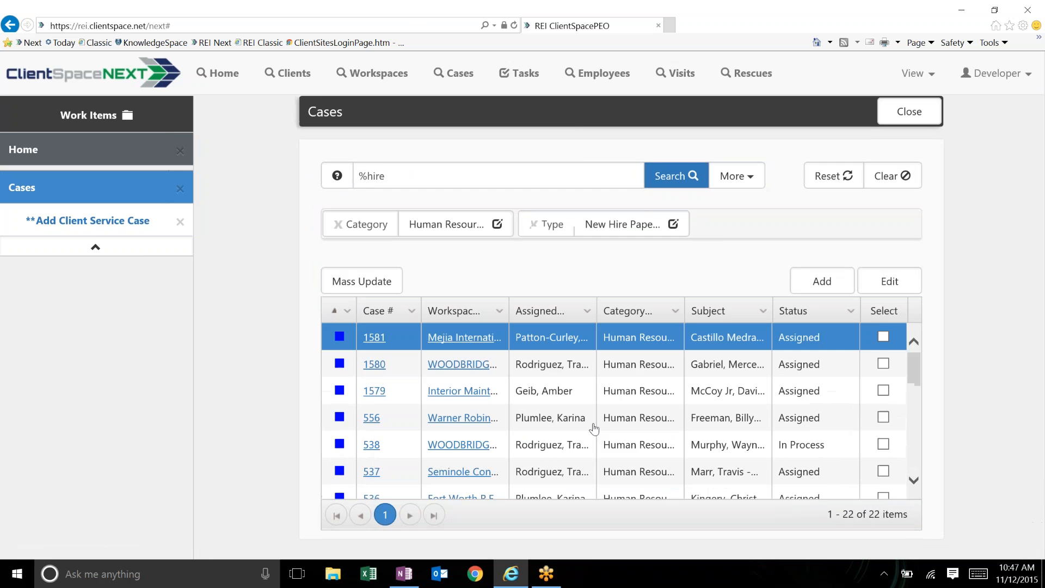
- Open Case #1581, check its workflow, links and related-item sections, and close it without changes
{"action": "double_click", "coordinate": [593, 425]}
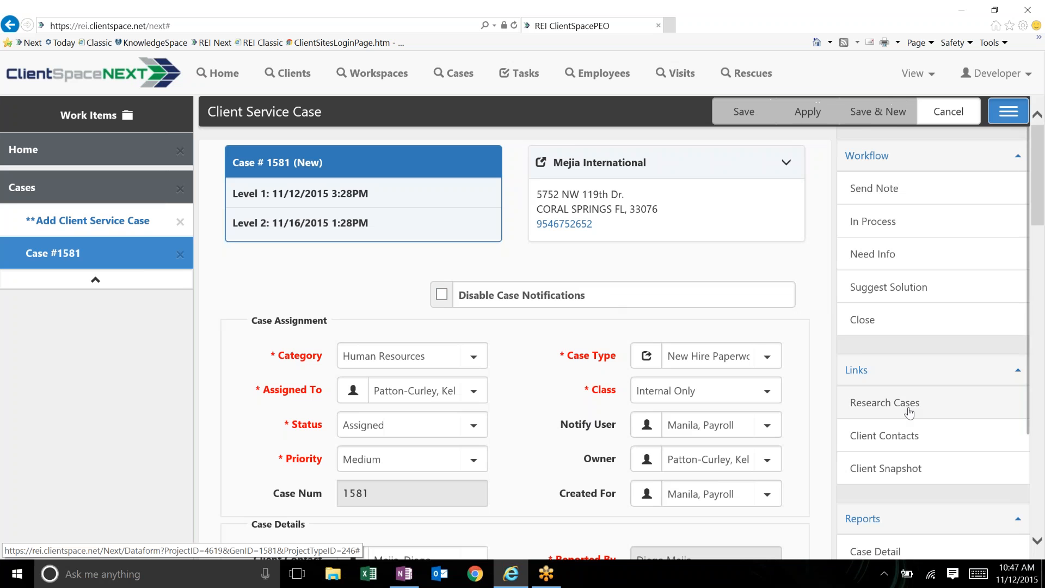
{"action": "scroll", "coordinate": [908, 412], "scroll_direction": "down", "scroll_amount": 1}
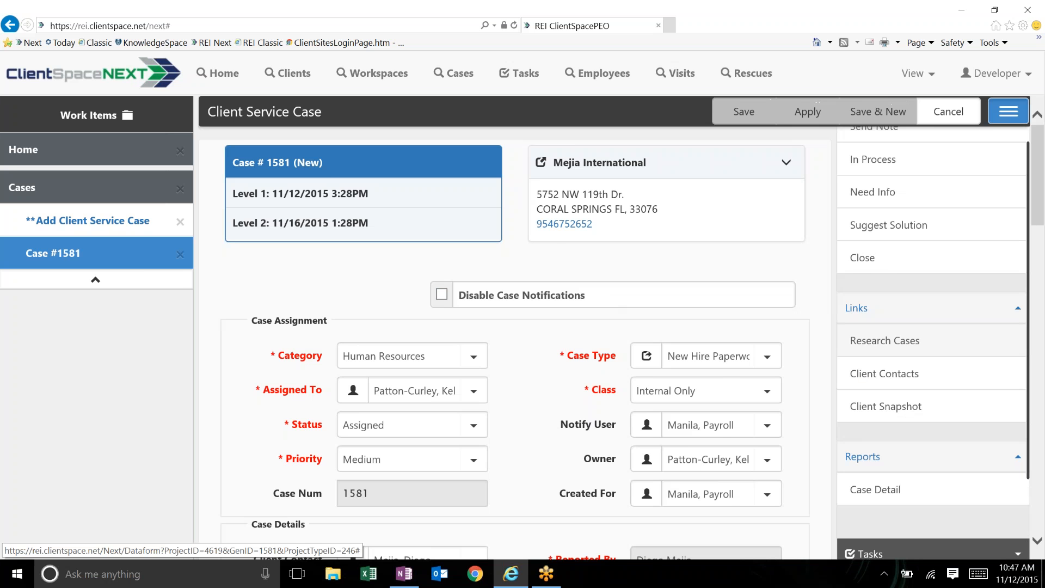
{"action": "scroll", "coordinate": [908, 412], "scroll_direction": "down", "scroll_amount": 2}
{"action": "left_click", "coordinate": [959, 114]}
- Open Case #1579, check its links, reports and related-item sections, and exit it without changes
{"action": "left_click", "coordinate": [559, 398]}
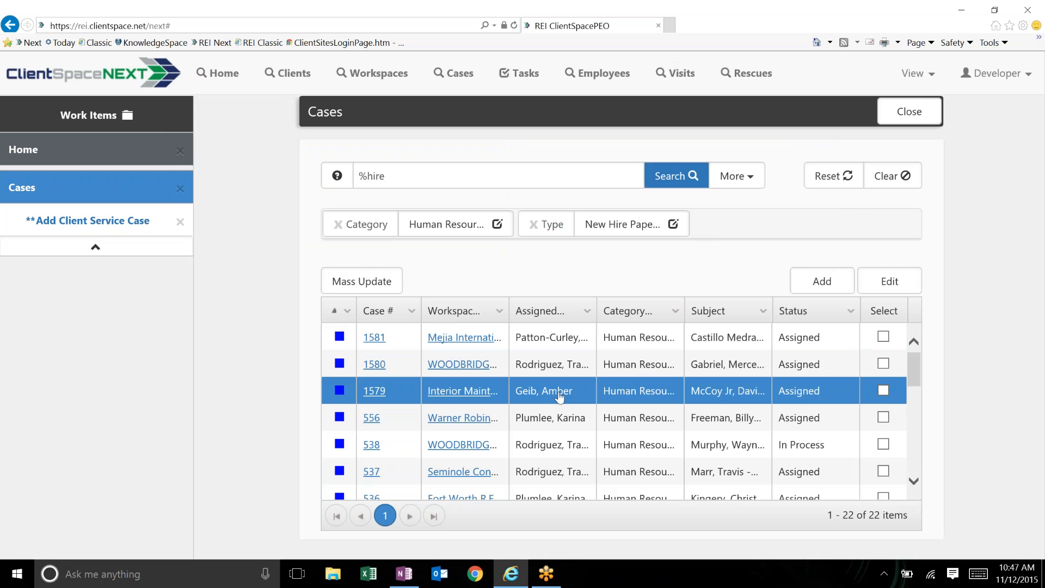
{"action": "double_click", "coordinate": [560, 397]}
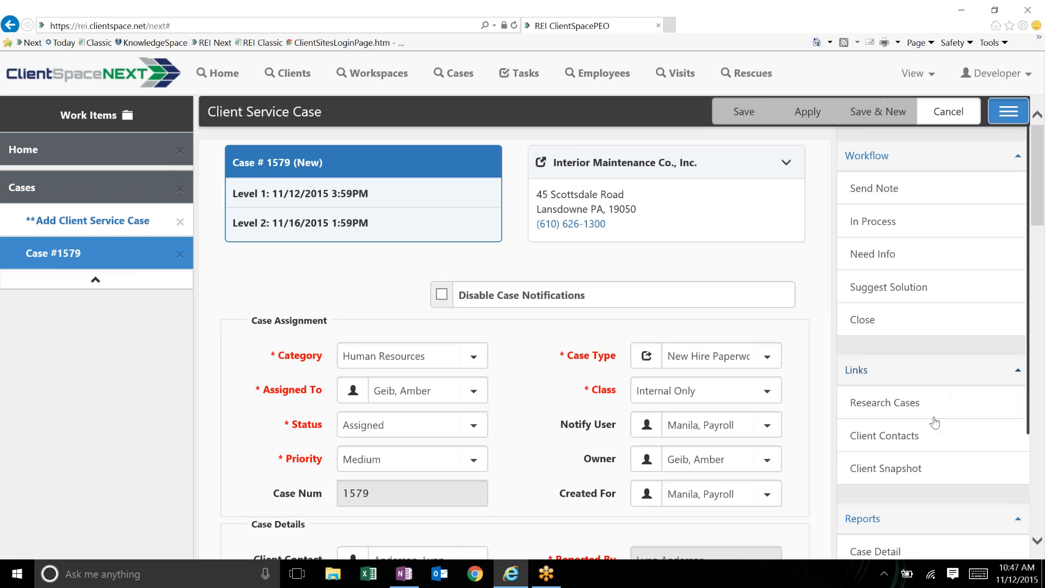
{"action": "scroll", "coordinate": [932, 434], "scroll_direction": "down", "scroll_amount": 3}
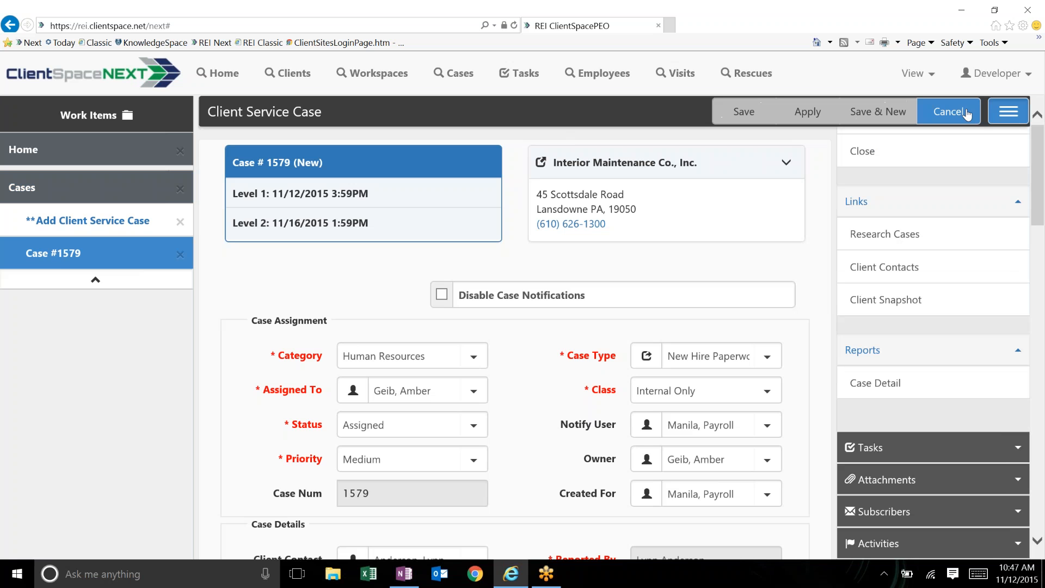
{"action": "left_click", "coordinate": [950, 112]}
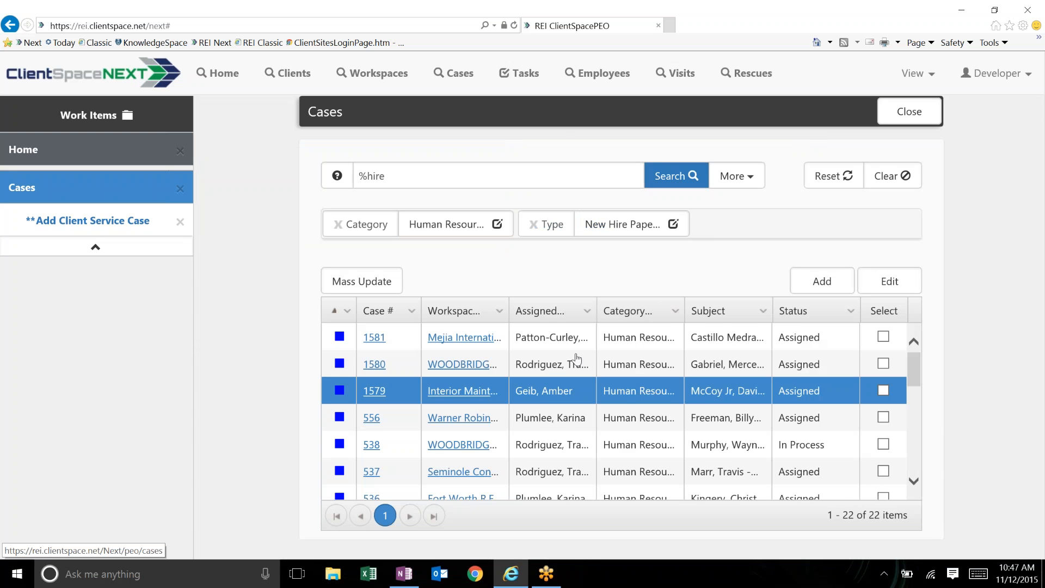
- Open Case #510 from further down the results, inspect its related-item sections, and return to the Cases list
{"action": "scroll", "coordinate": [577, 358], "scroll_direction": "down", "scroll_amount": 3}
{"action": "left_click", "coordinate": [593, 385]}
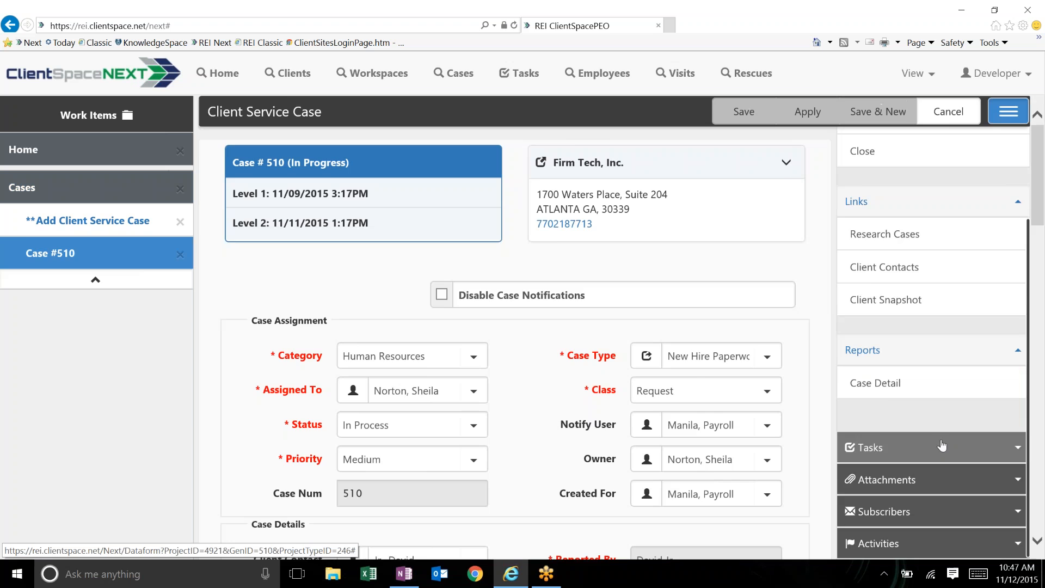
{"action": "left_click", "coordinate": [947, 111]}
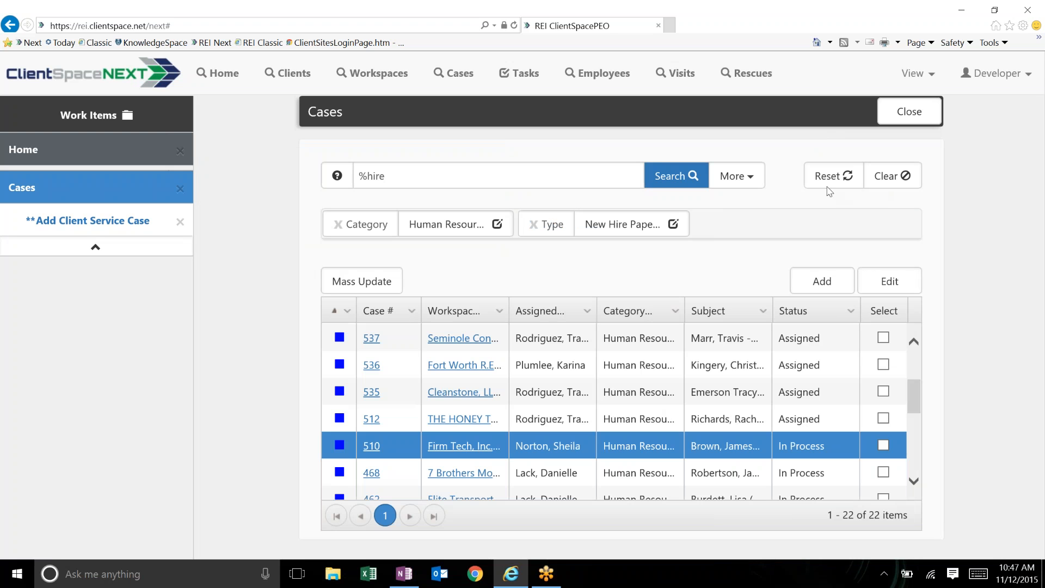
- Start closing the unsaved Add Client Service Case work item, but decline to discard its changes
{"action": "left_click", "coordinate": [180, 222]}
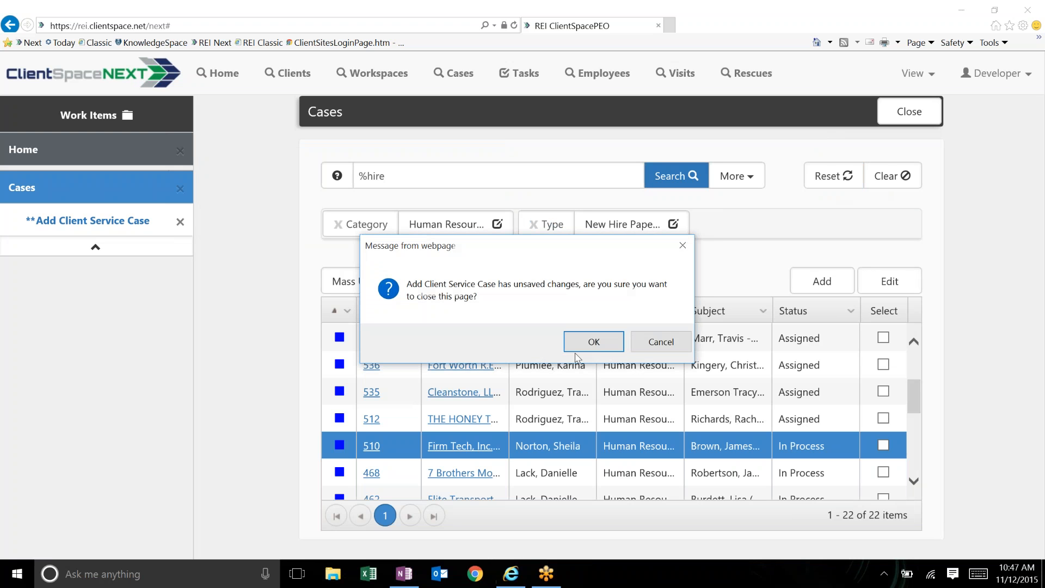
{"action": "left_click", "coordinate": [648, 341]}
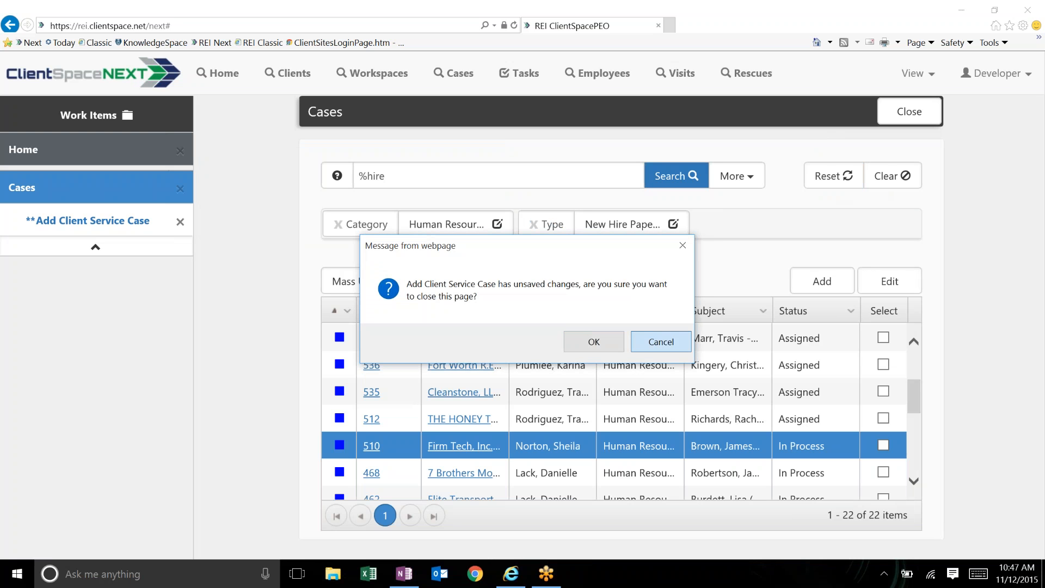
- Return to the unsaved Add Client Service Case work item and review its assignment, case detail and communication log fields
{"action": "left_click", "coordinate": [79, 223]}
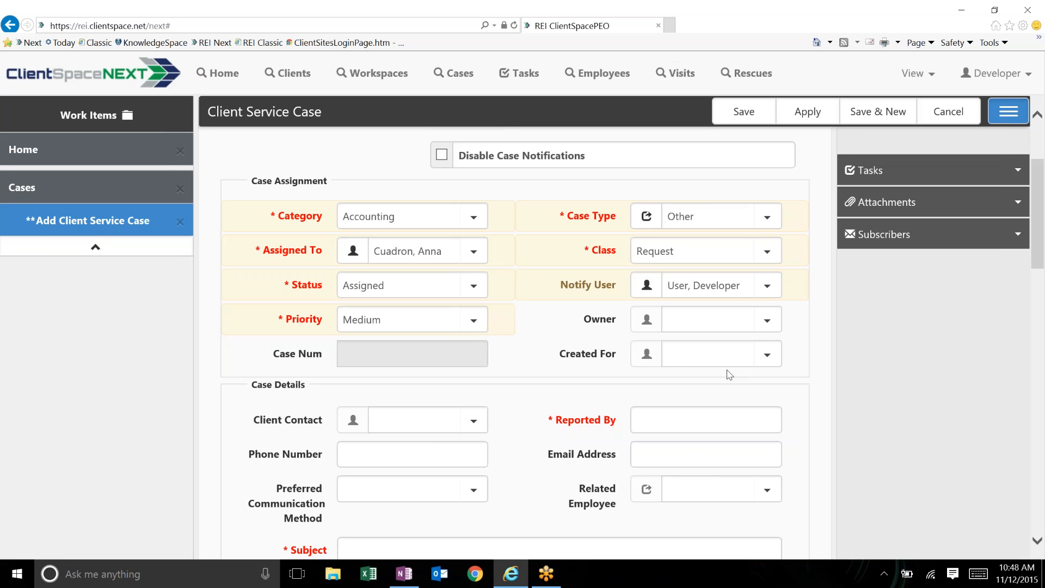
{"action": "scroll", "coordinate": [729, 375], "scroll_direction": "down", "scroll_amount": 1}
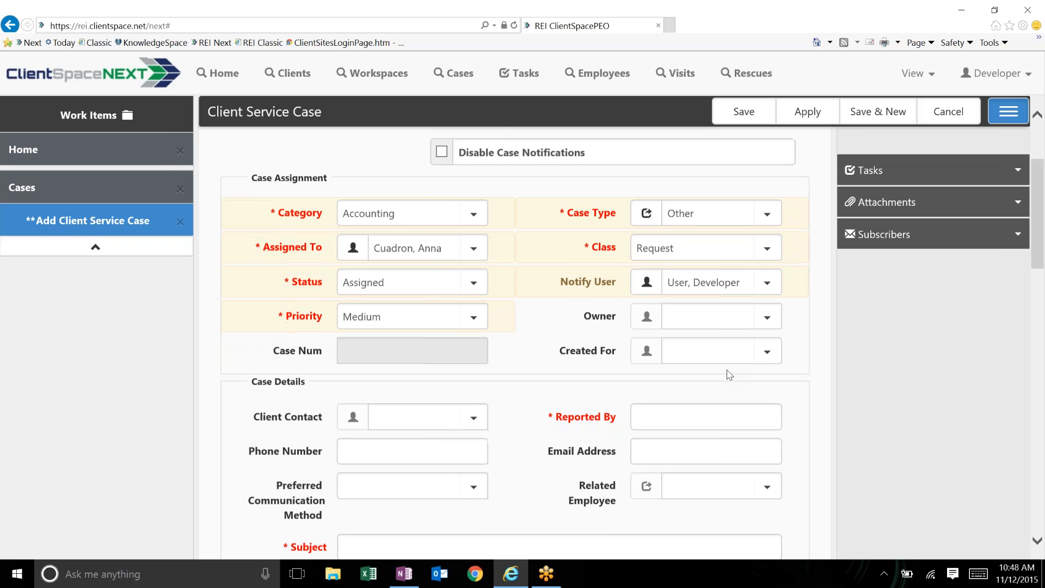
{"action": "scroll", "coordinate": [729, 374], "scroll_direction": "down", "scroll_amount": 2}
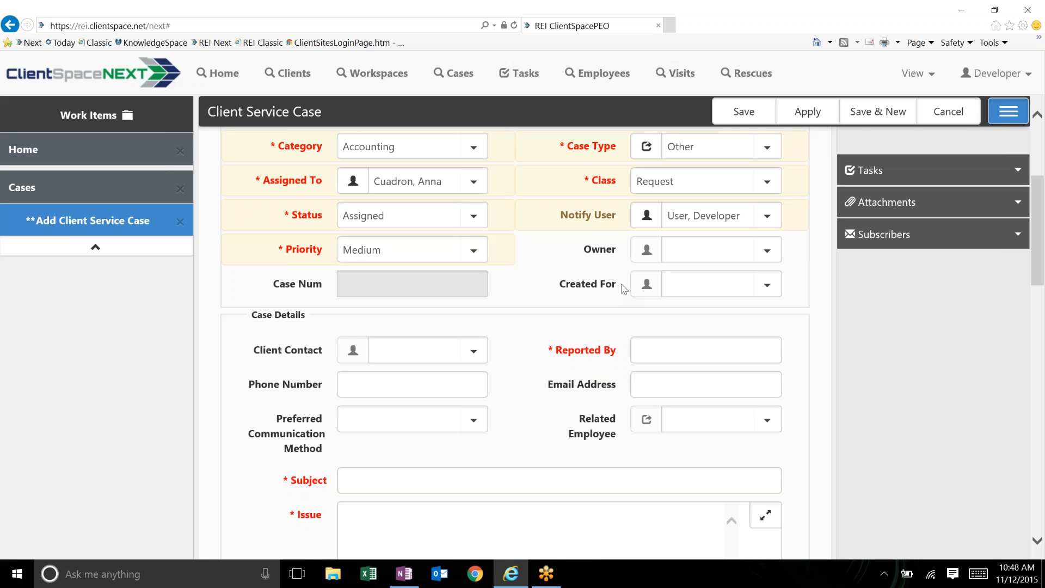
{"action": "scroll", "coordinate": [624, 288], "scroll_direction": "up", "scroll_amount": 3}
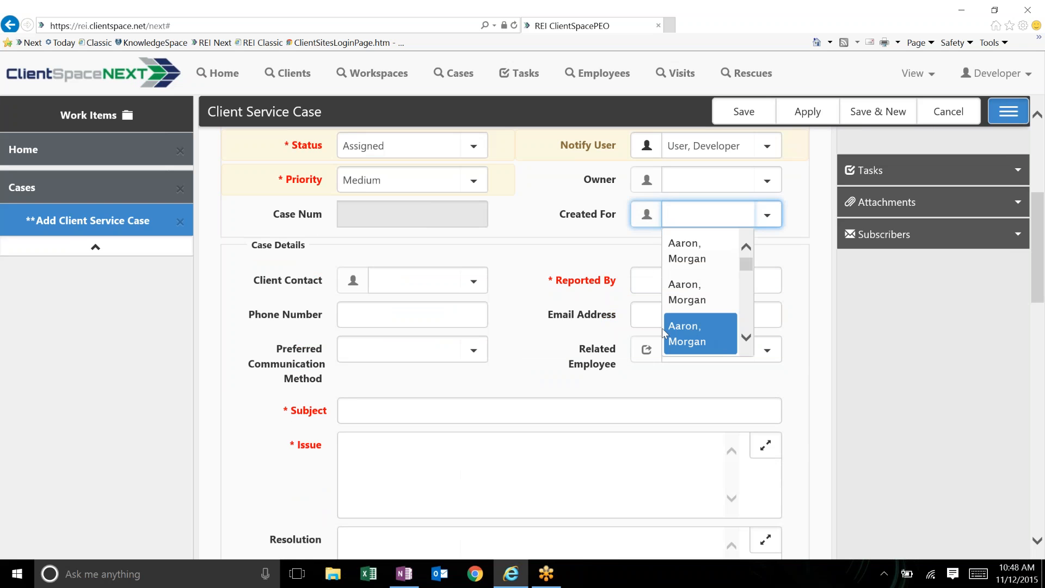
{"action": "left_click", "coordinate": [567, 242]}
{"action": "scroll", "coordinate": [444, 454], "scroll_direction": "down", "scroll_amount": 1}
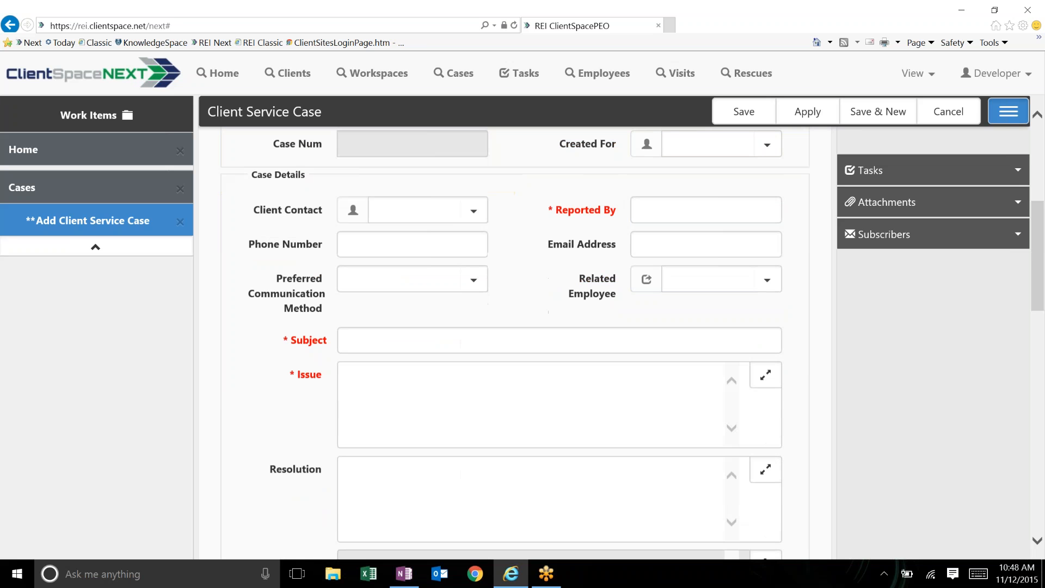
{"action": "scroll", "coordinate": [433, 369], "scroll_direction": "down", "scroll_amount": 3}
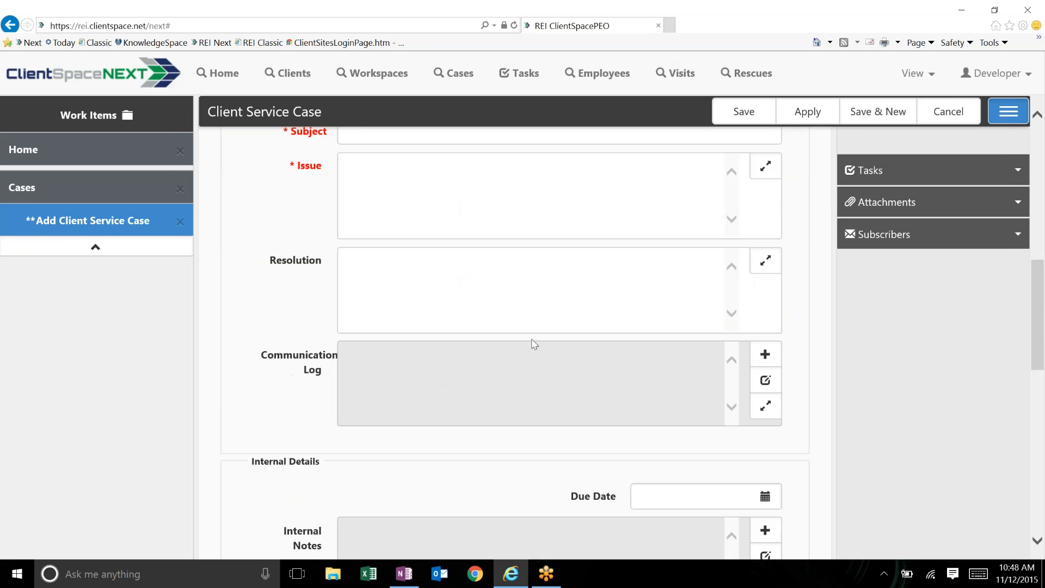
{"action": "scroll", "coordinate": [539, 337], "scroll_direction": "down", "scroll_amount": 1}
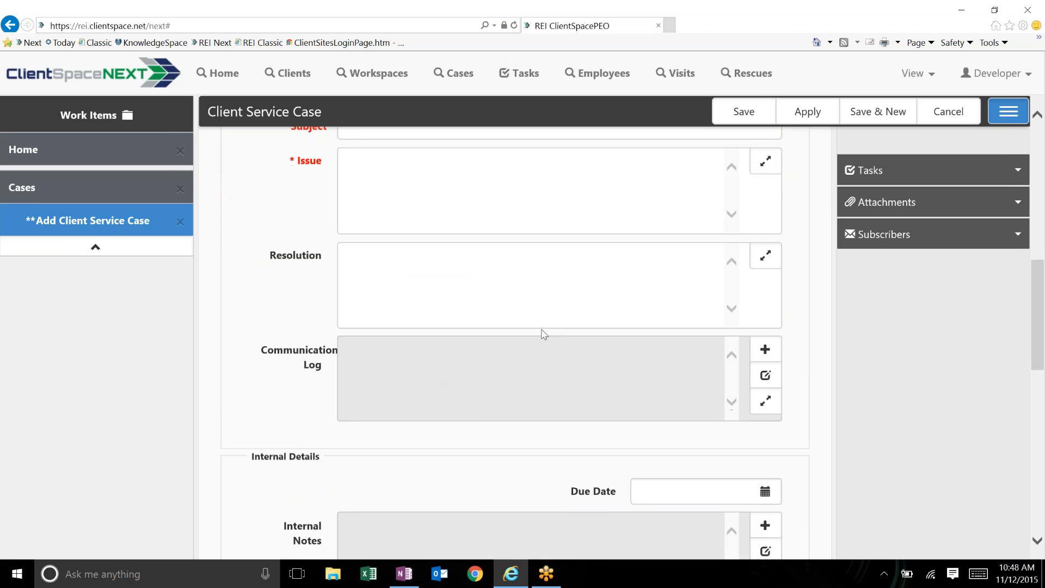
{"action": "scroll", "coordinate": [543, 333], "scroll_direction": "up", "scroll_amount": 5}
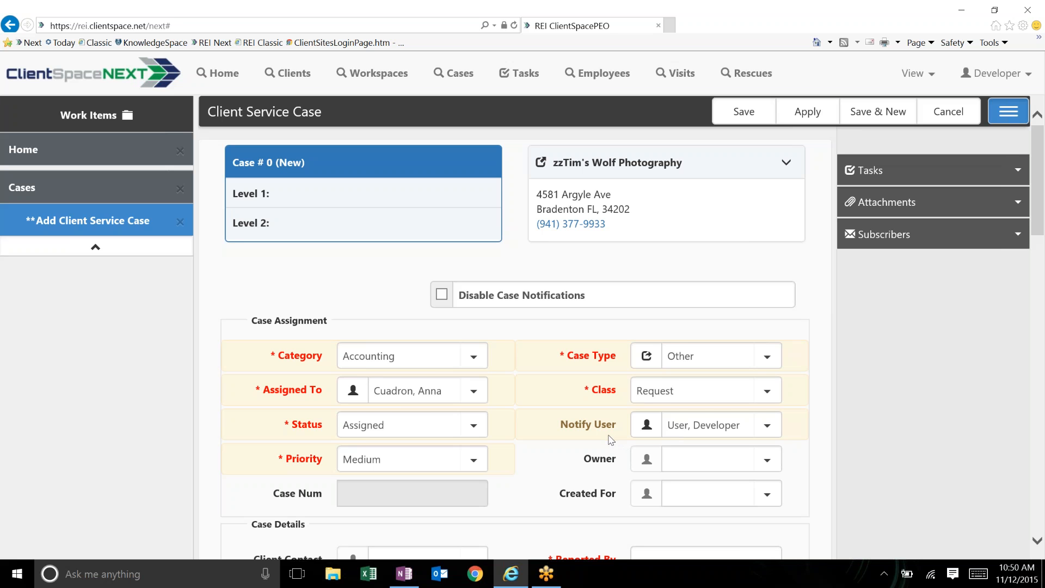
- Examine the Notify User, Owner and Created For fields under Case Assignment and the contact fields under Case Details
{"action": "scroll", "coordinate": [610, 440], "scroll_direction": "down", "scroll_amount": 1}
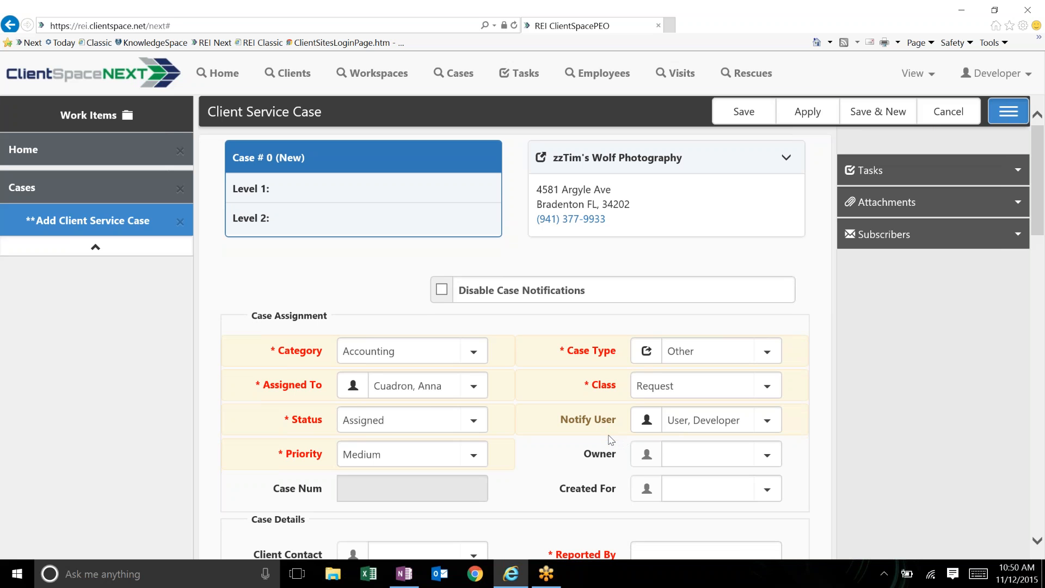
{"action": "scroll", "coordinate": [611, 440], "scroll_direction": "down", "scroll_amount": 1}
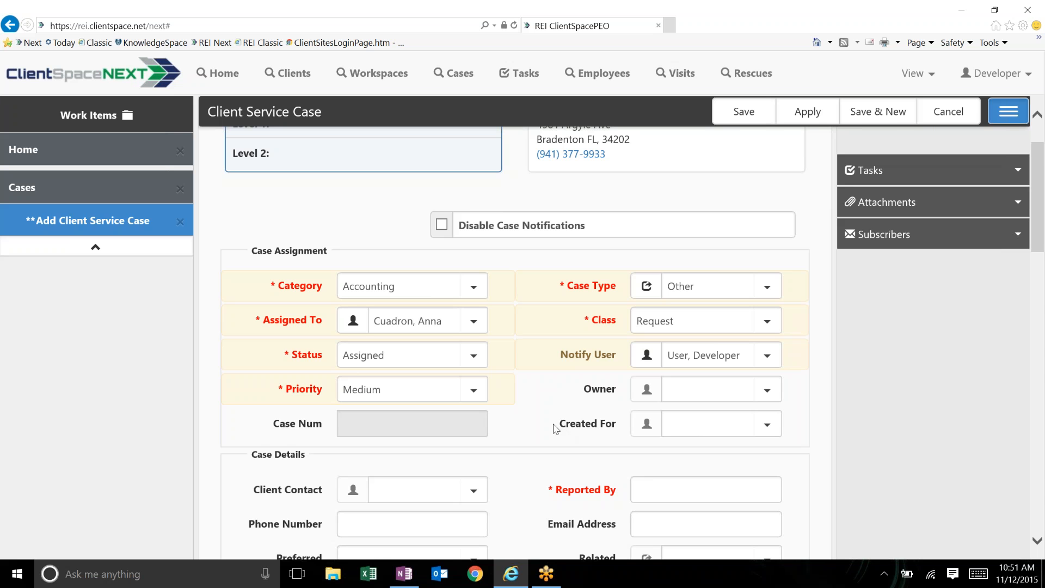
{"action": "scroll", "coordinate": [555, 429], "scroll_direction": "down", "scroll_amount": 1}
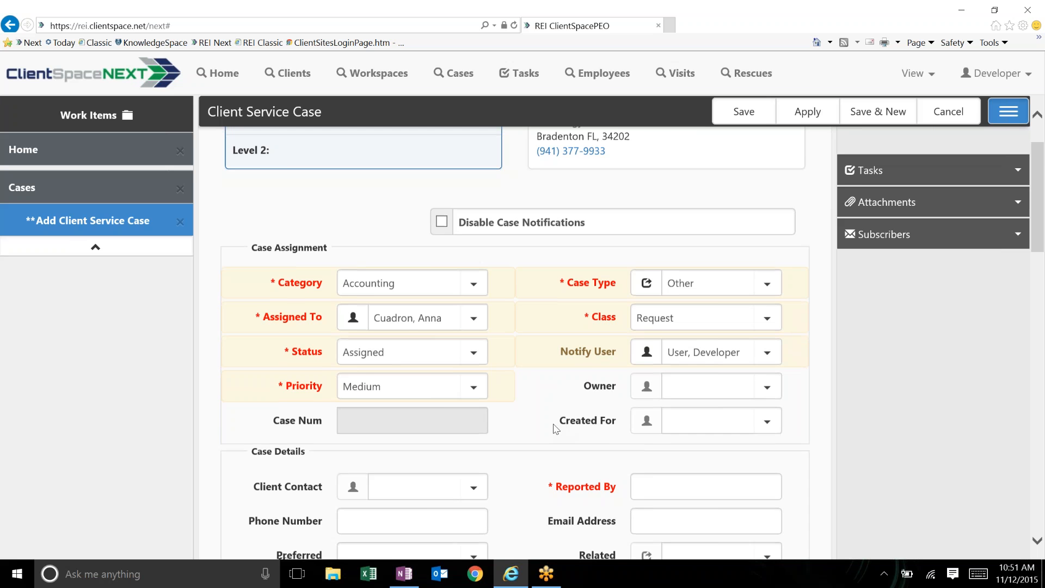
{"action": "scroll", "coordinate": [550, 402], "scroll_direction": "down", "scroll_amount": 1}
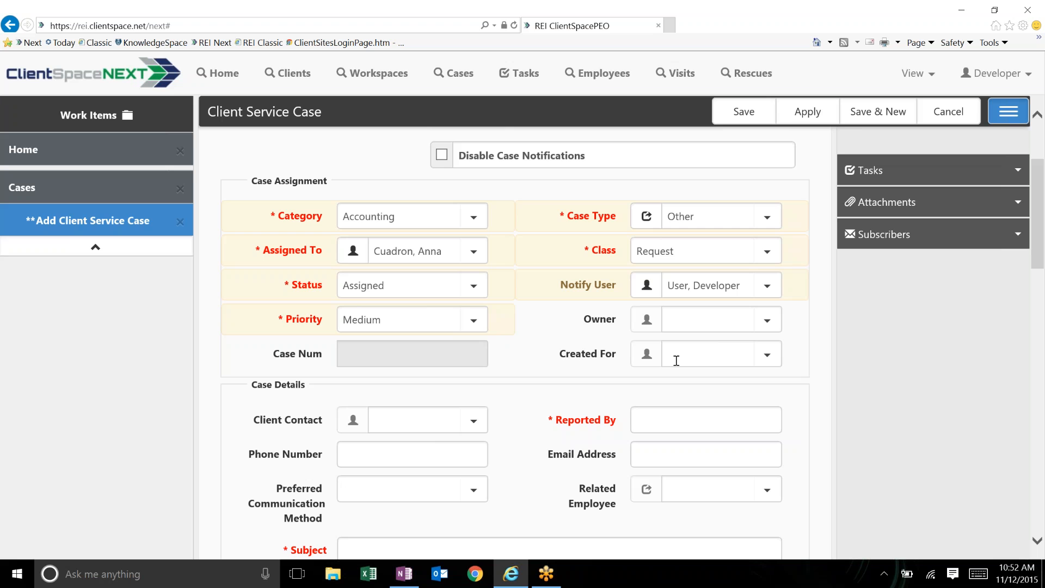
{"action": "scroll", "coordinate": [684, 363], "scroll_direction": "down", "scroll_amount": 1}
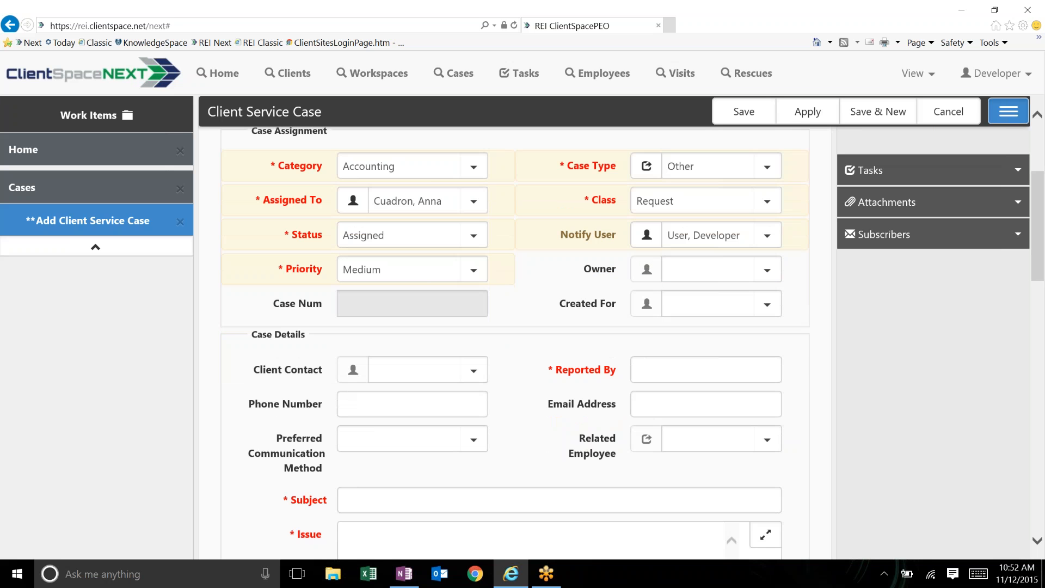
{"action": "scroll", "coordinate": [667, 372], "scroll_direction": "down", "scroll_amount": 1}
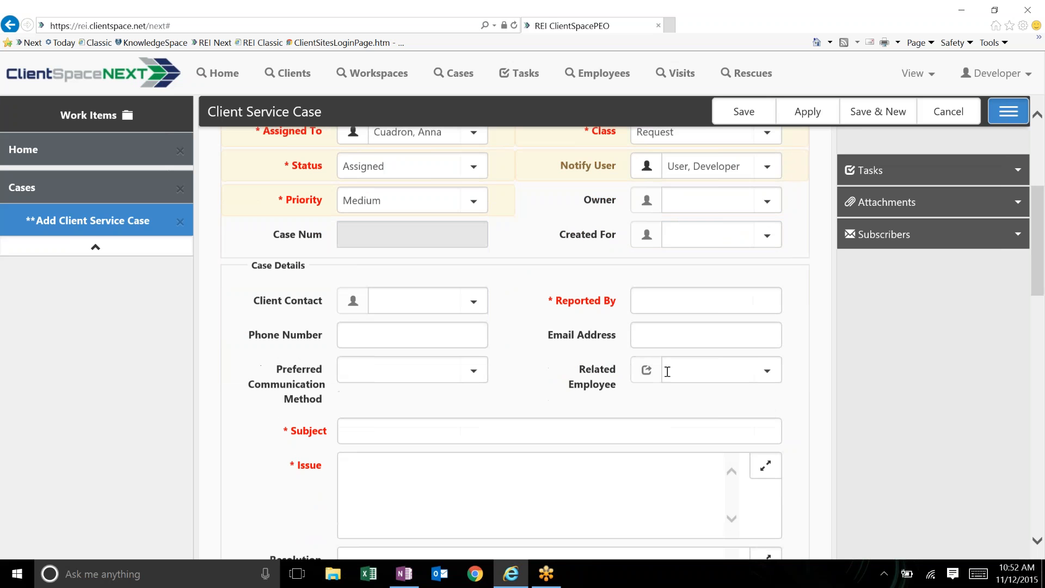
{"action": "scroll", "coordinate": [660, 261], "scroll_direction": "down", "scroll_amount": 1}
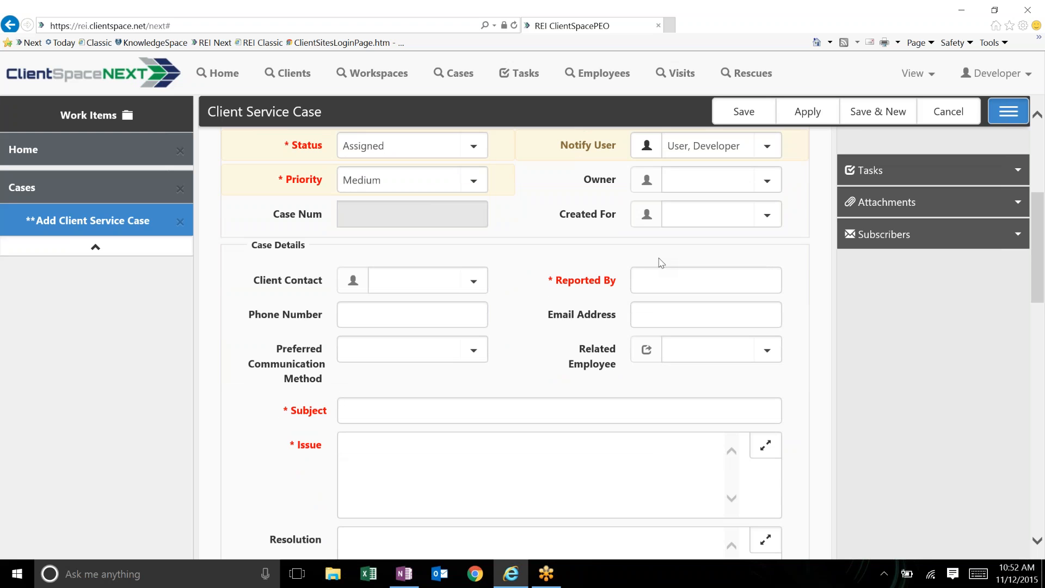
{"action": "scroll", "coordinate": [661, 262], "scroll_direction": "up", "scroll_amount": 1}
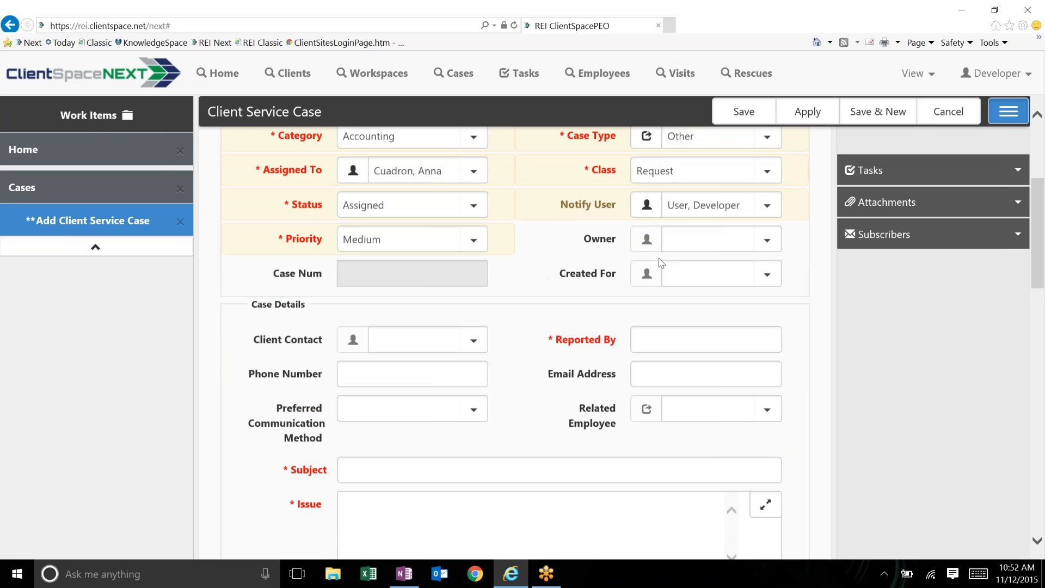
{"action": "scroll", "coordinate": [661, 263], "scroll_direction": "up", "scroll_amount": 1}
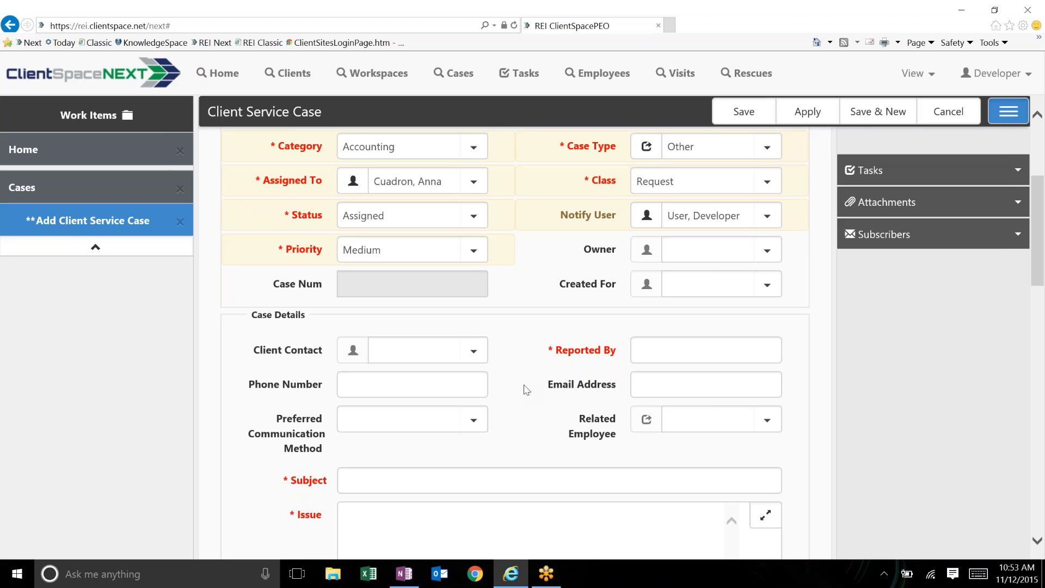
- Compare the Communication Log in Case Details with the Internal Notes in Internal Details on the new case form
{"action": "scroll", "coordinate": [526, 389], "scroll_direction": "down", "scroll_amount": 5}
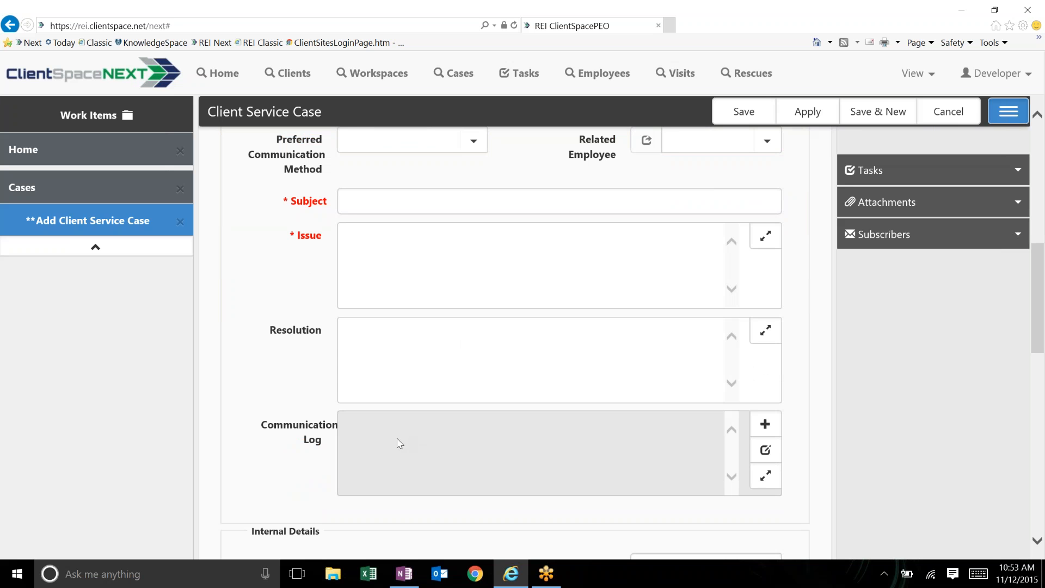
{"action": "scroll", "coordinate": [400, 443], "scroll_direction": "down", "scroll_amount": 1}
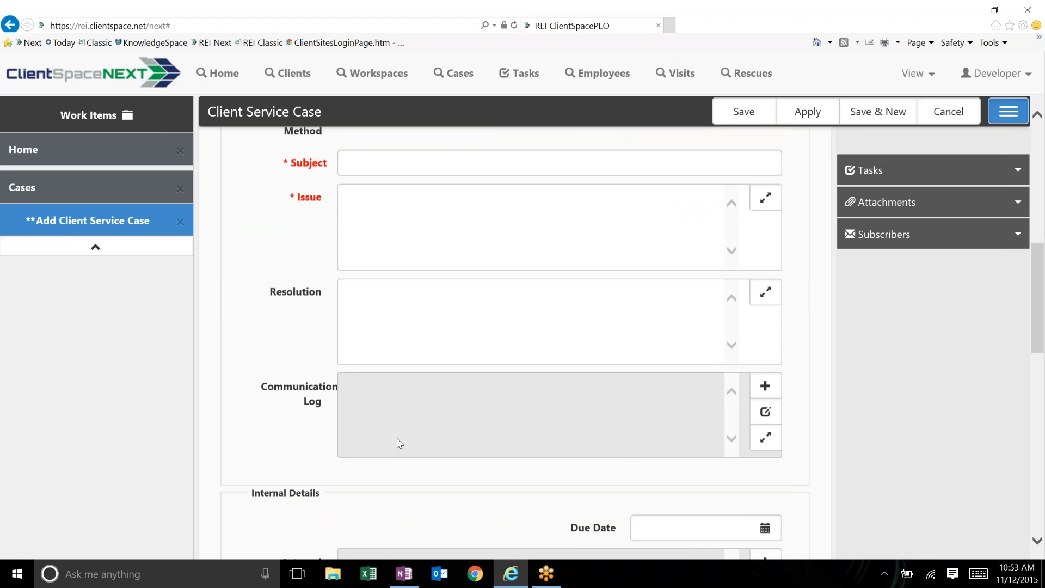
{"action": "scroll", "coordinate": [400, 444], "scroll_direction": "down", "scroll_amount": 5}
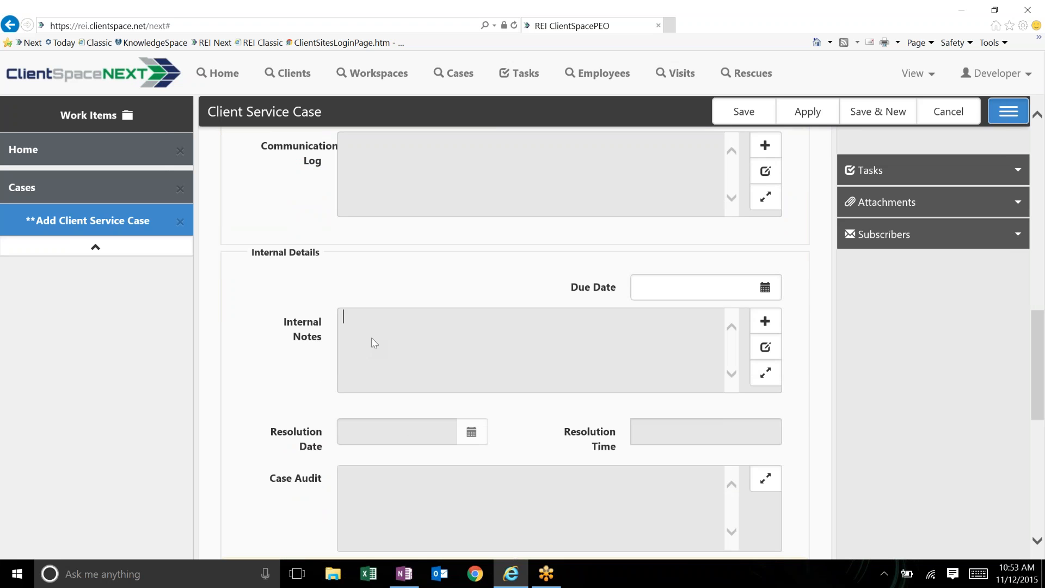
{"action": "scroll", "coordinate": [391, 300], "scroll_direction": "up", "scroll_amount": 3}
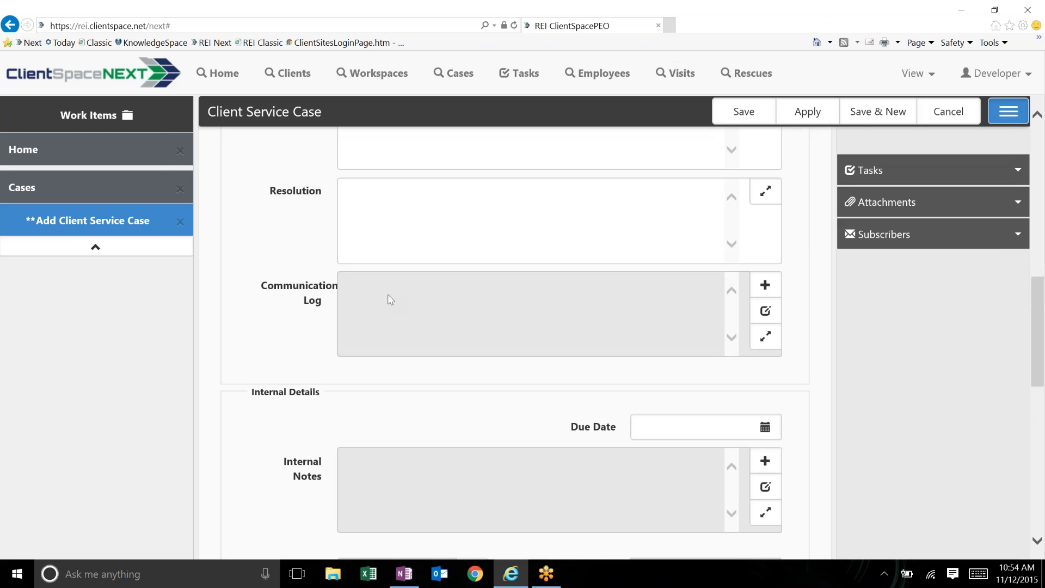
{"action": "scroll", "coordinate": [391, 299], "scroll_direction": "down", "scroll_amount": 3}
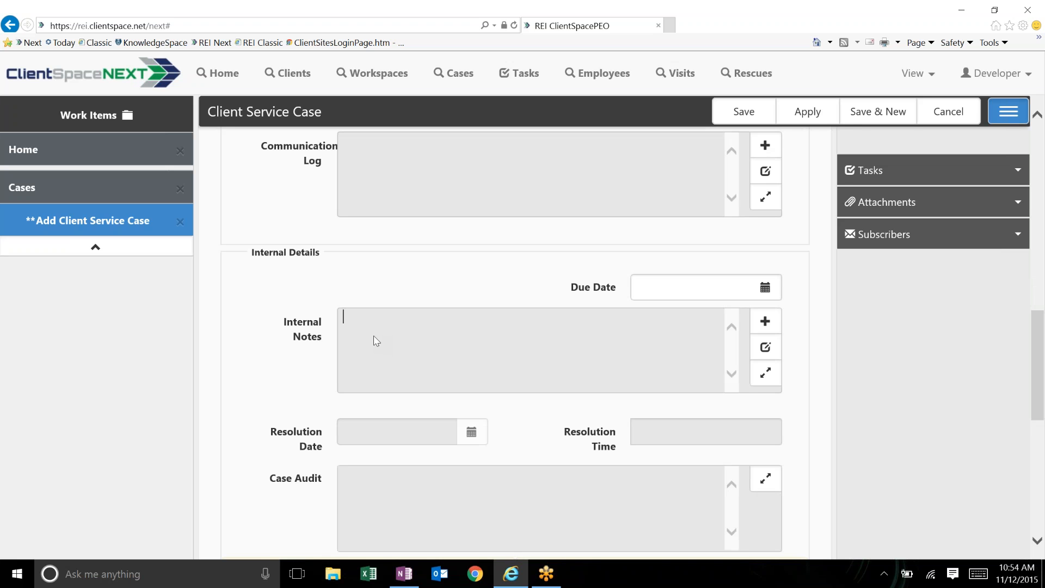
{"action": "scroll", "coordinate": [374, 335], "scroll_direction": "up", "scroll_amount": 1}
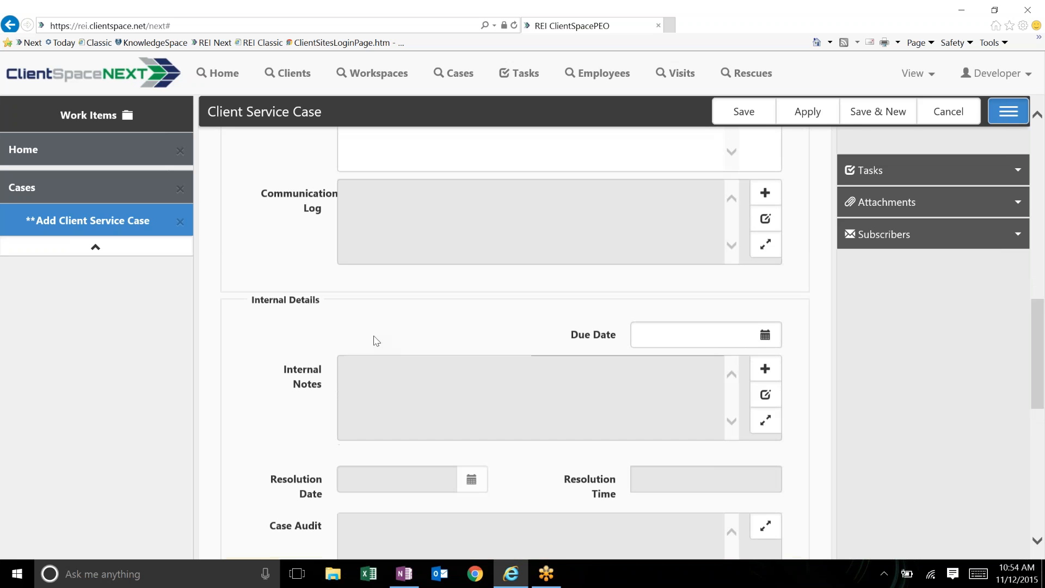
{"action": "scroll", "coordinate": [374, 336], "scroll_direction": "up", "scroll_amount": 2}
{"action": "scroll", "coordinate": [374, 335], "scroll_direction": "up", "scroll_amount": 2}
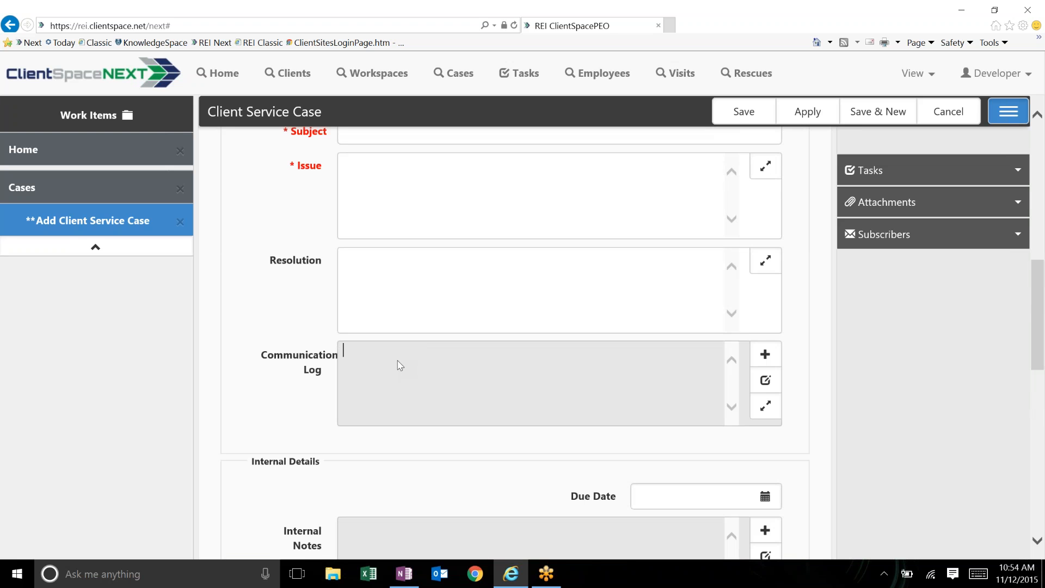
{"action": "scroll", "coordinate": [400, 364], "scroll_direction": "up", "scroll_amount": 1}
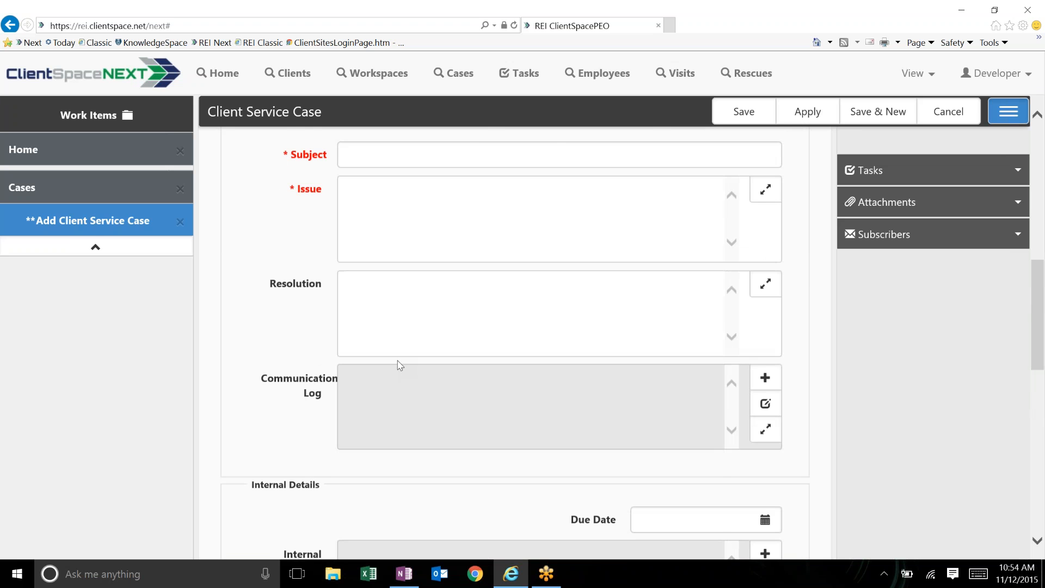
{"action": "scroll", "coordinate": [403, 362], "scroll_direction": "up", "scroll_amount": 3}
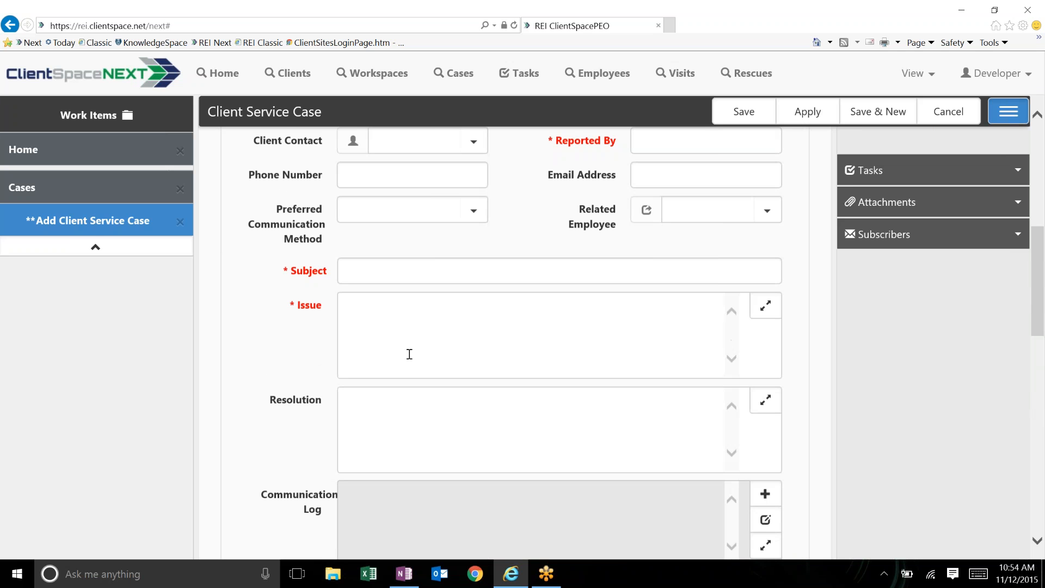
{"action": "scroll", "coordinate": [409, 355], "scroll_direction": "up", "scroll_amount": 4}
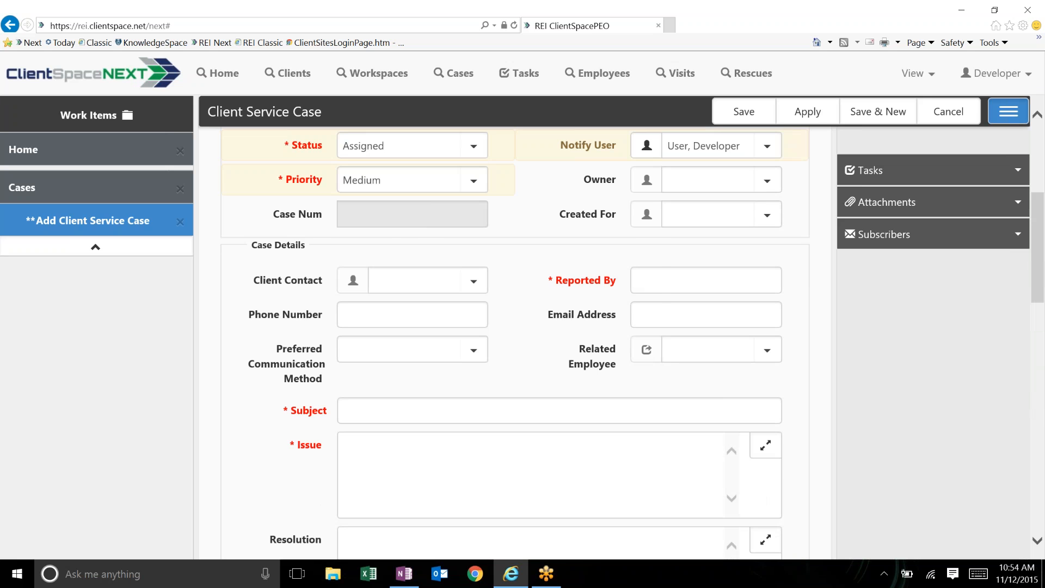
{"action": "scroll", "coordinate": [517, 305], "scroll_direction": "up", "scroll_amount": 4}
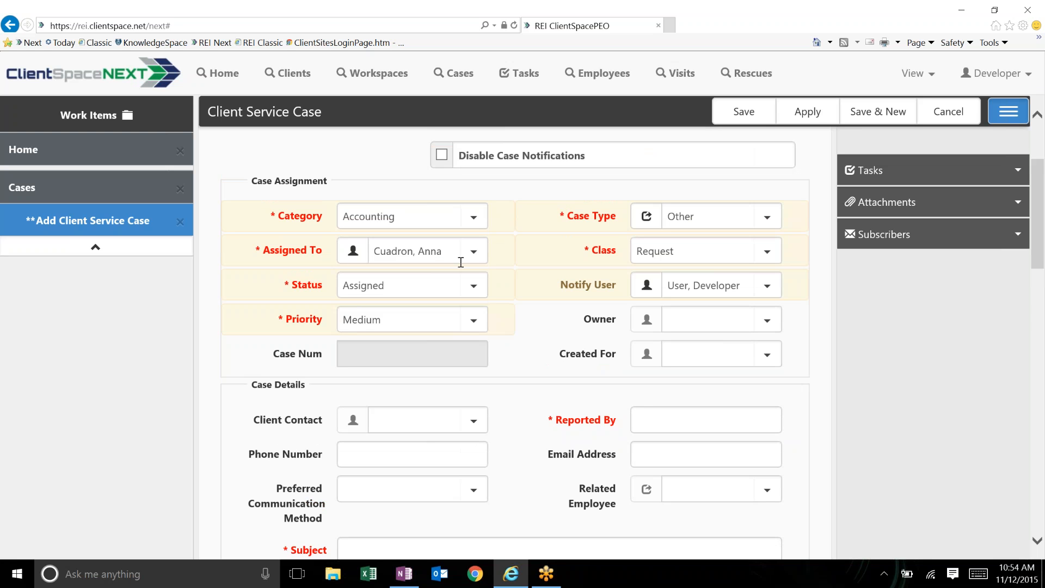
- Check the Assigned To, Notify User, Created For and Owner fields of the new case without changing them
{"action": "left_click", "coordinate": [436, 252]}
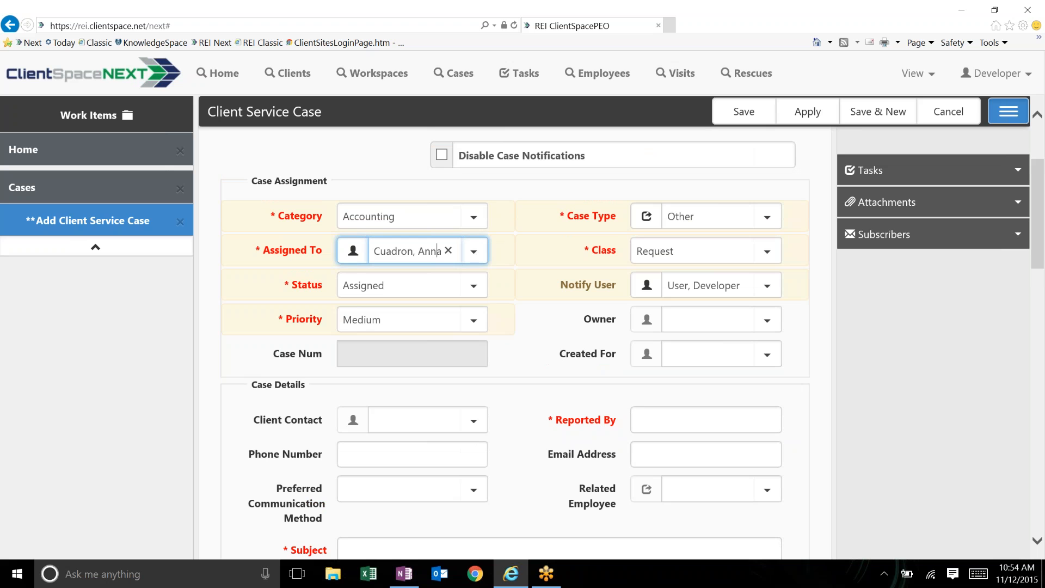
{"action": "left_click", "coordinate": [700, 291]}
{"action": "left_click", "coordinate": [678, 357]}
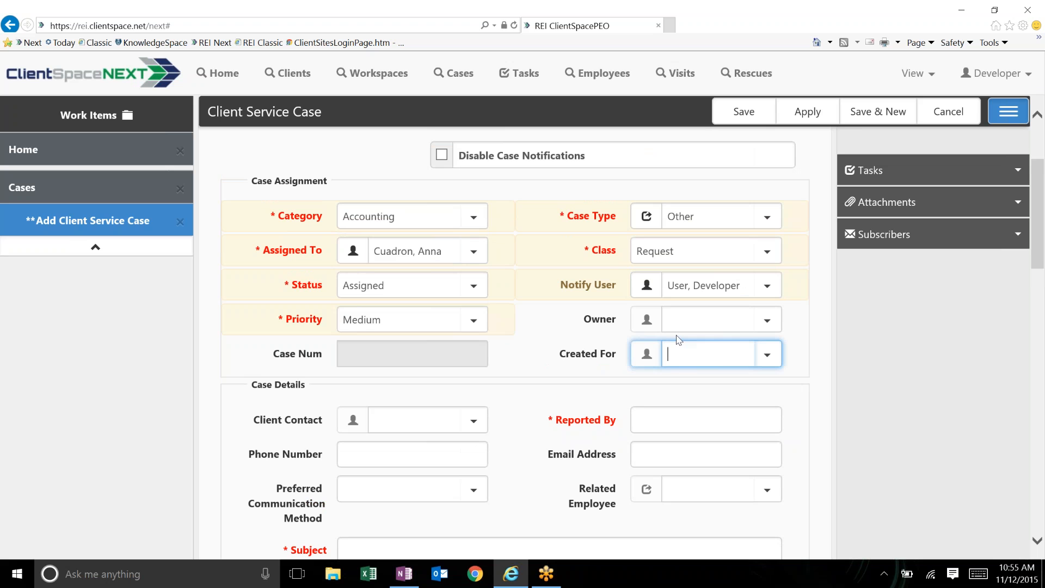
{"action": "left_click", "coordinate": [677, 315]}
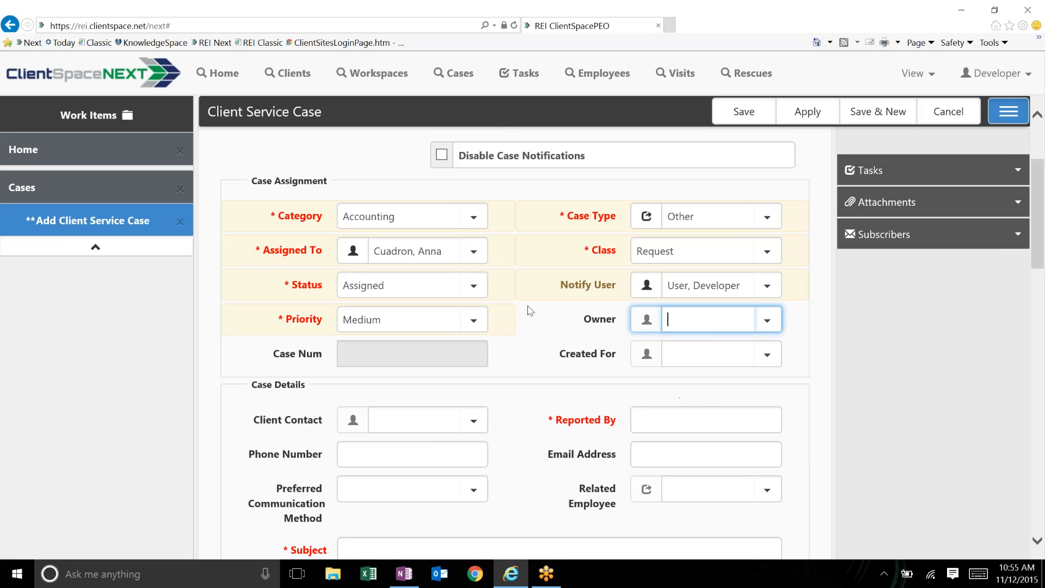
- Return to the Cases list, reset its search, and try a wildcard first-name lookup in the Assigned To filter
{"action": "left_click", "coordinate": [33, 190]}
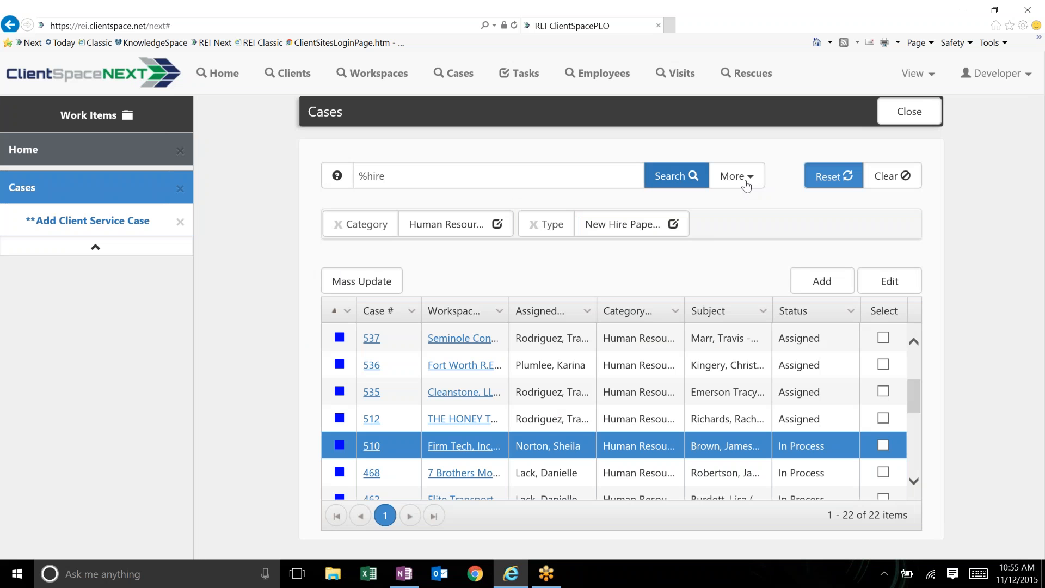
{"action": "left_click", "coordinate": [747, 186]}
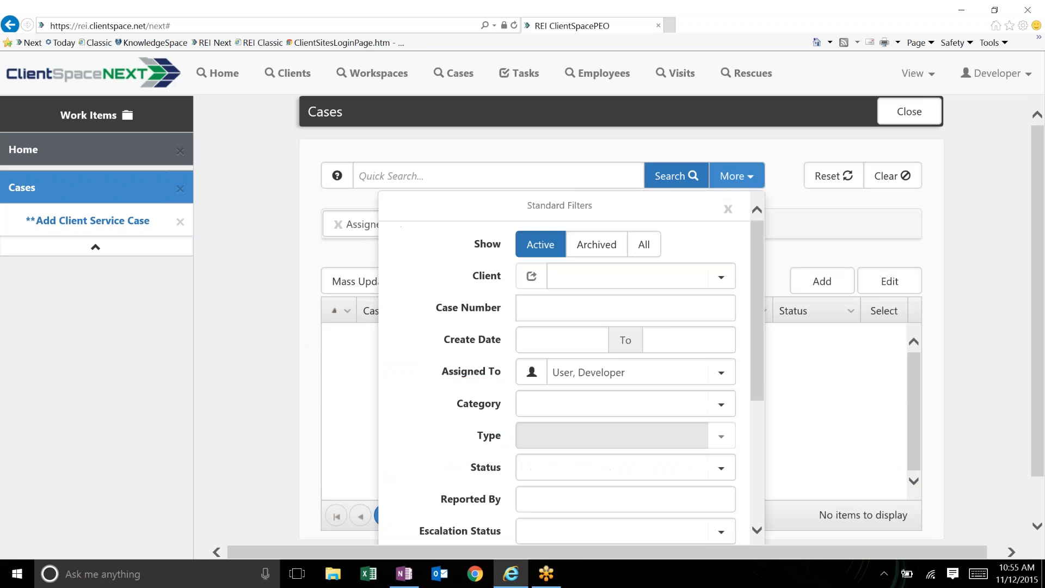
{"action": "left_click", "coordinate": [612, 320]}
{"action": "left_click_drag", "start_coordinate": [644, 316], "coordinate": [460, 307]}
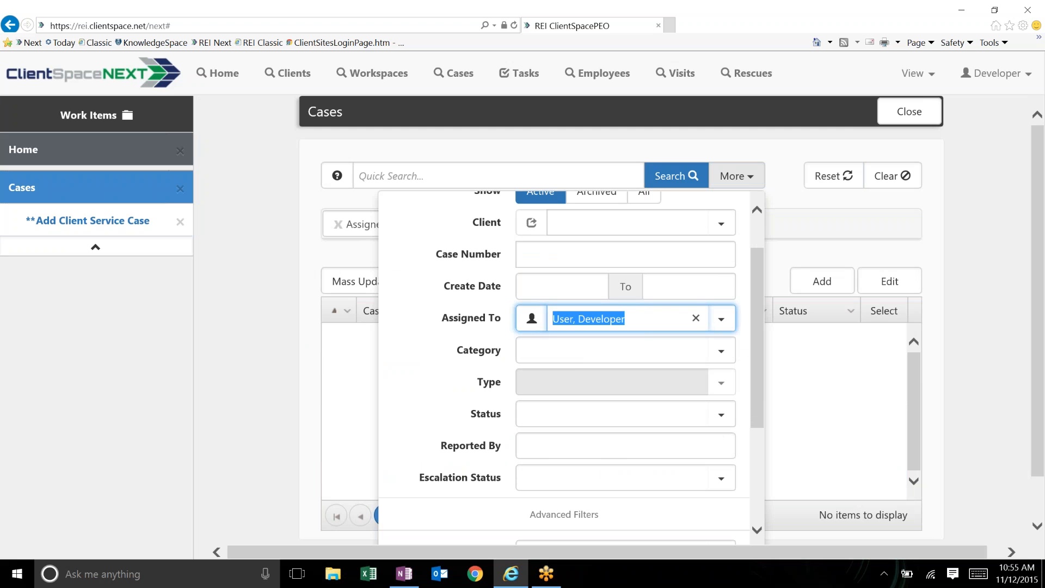
{"action": "type", "text": "%amber"}
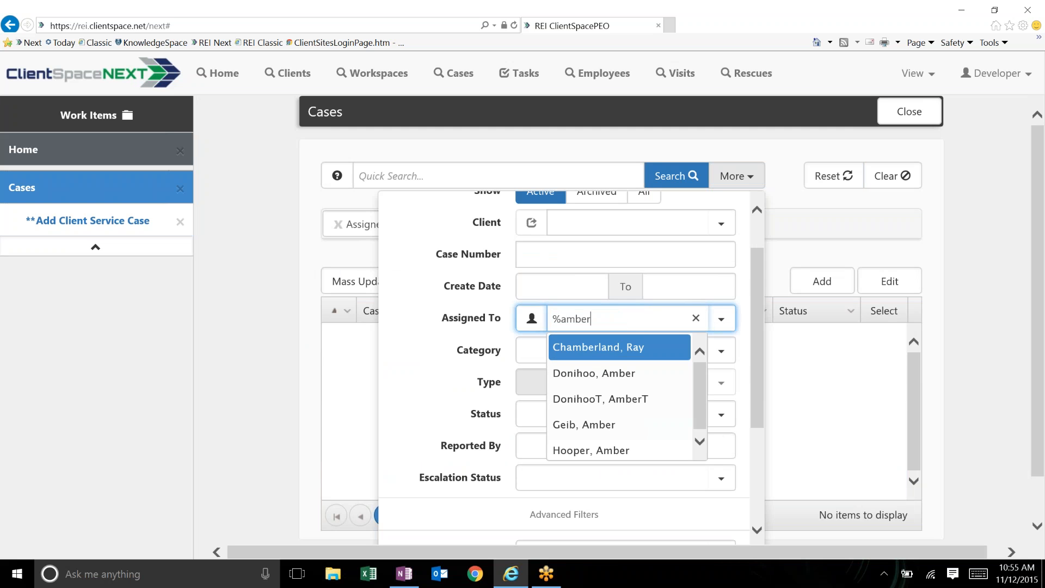
{"action": "key", "text": "Down"}
{"action": "key", "text": "Tab"}
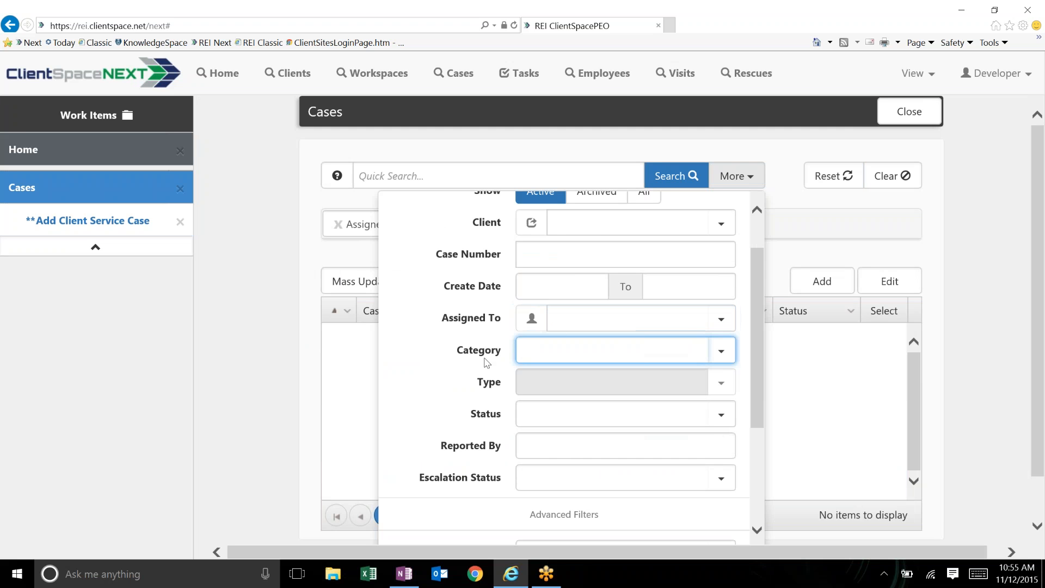
- Set the Assigned To filter to the staff member looked up by last name and run the Cases search
{"action": "left_click", "coordinate": [580, 320]}
{"action": "type", "text": "amb"}
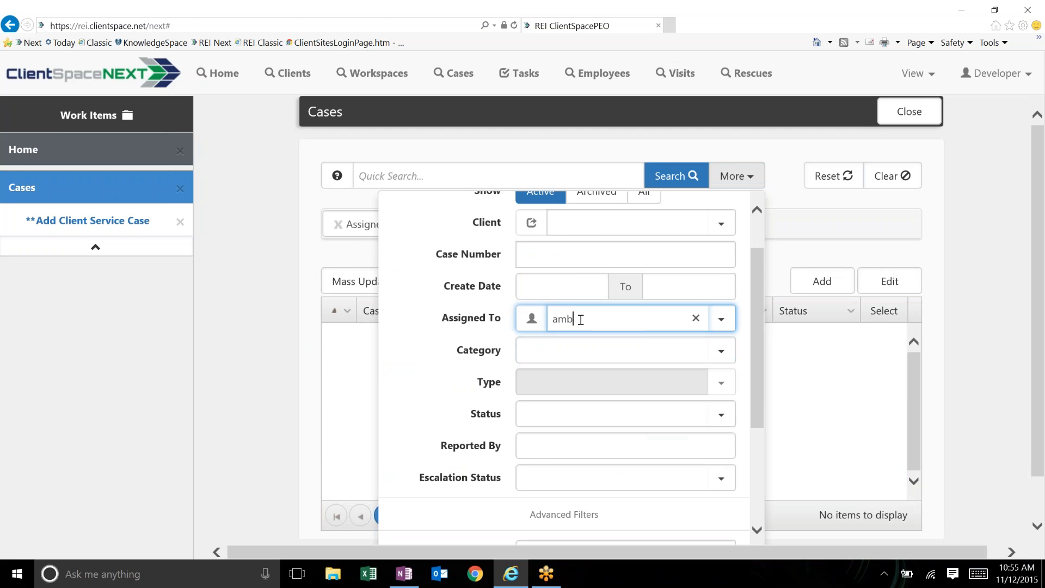
{"action": "key", "text": "BackSpace"}
{"action": "key", "text": "BackSpace"}
{"action": "key", "text": "BackSpace"}
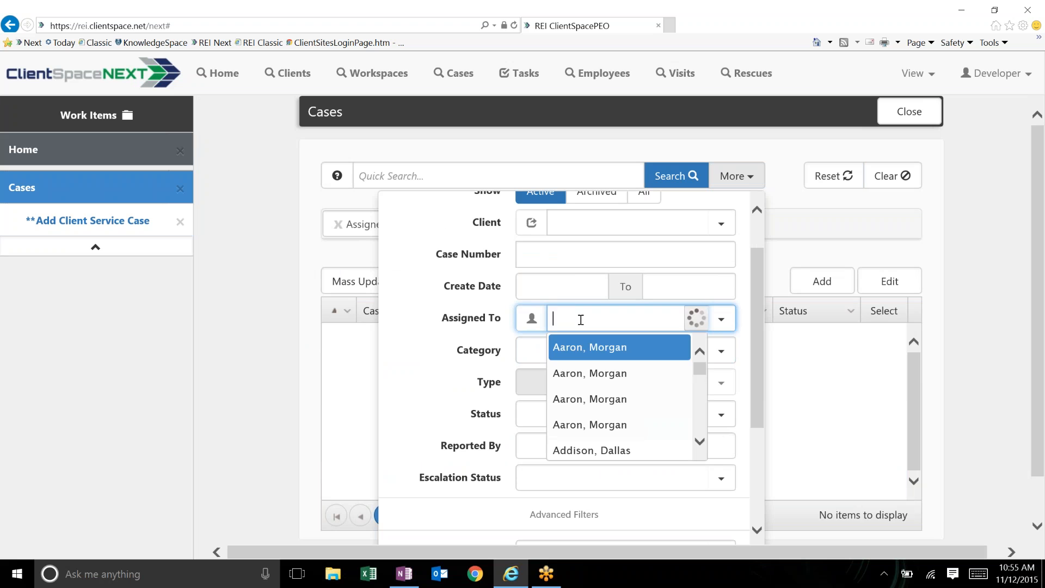
{"action": "type", "text": "donih"}
{"action": "key", "text": "Tab"}
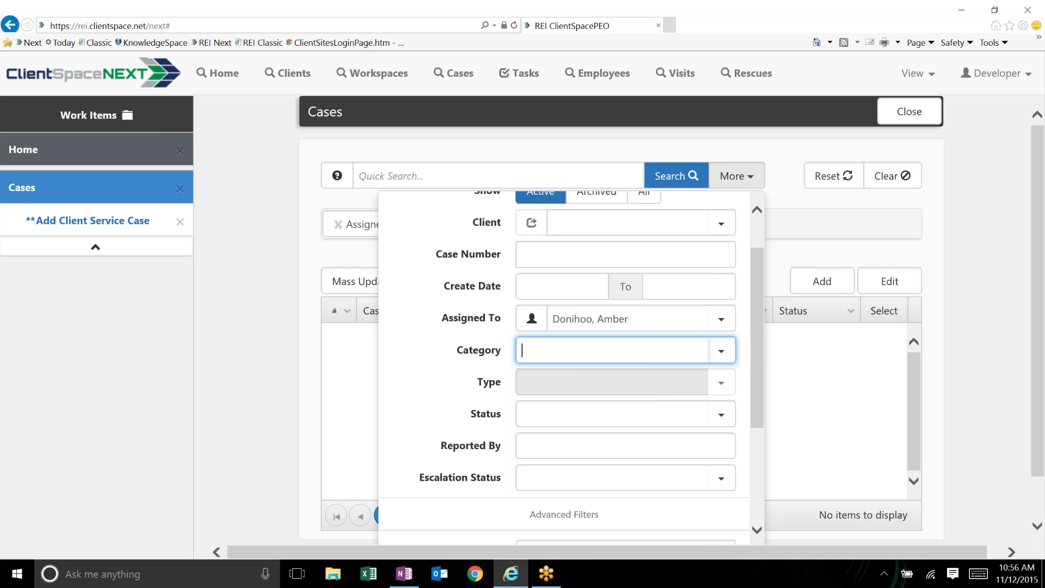
{"action": "scroll", "coordinate": [650, 468], "scroll_direction": "down", "scroll_amount": 3}
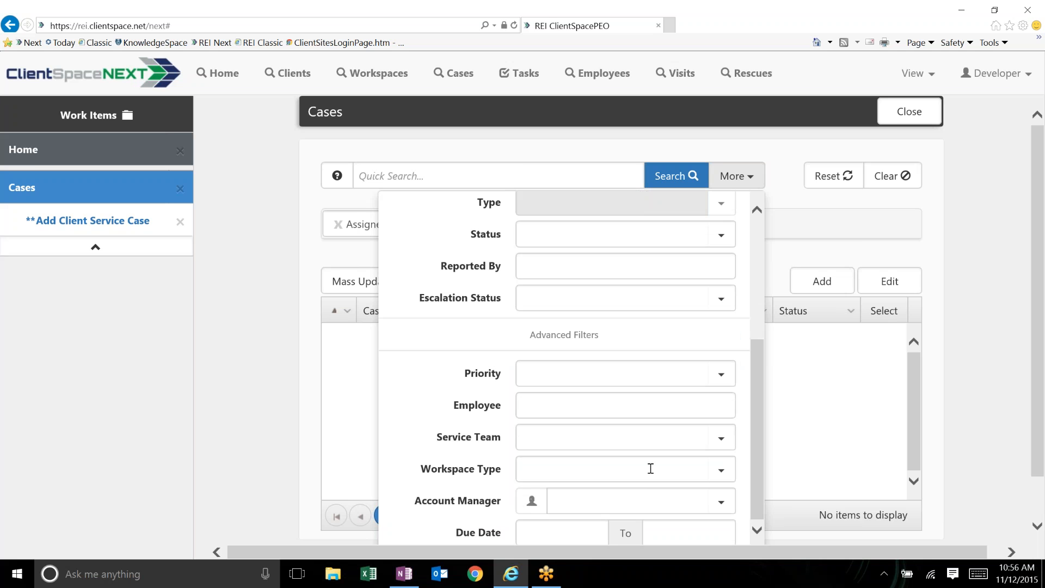
{"action": "scroll", "coordinate": [650, 468], "scroll_direction": "down", "scroll_amount": 1}
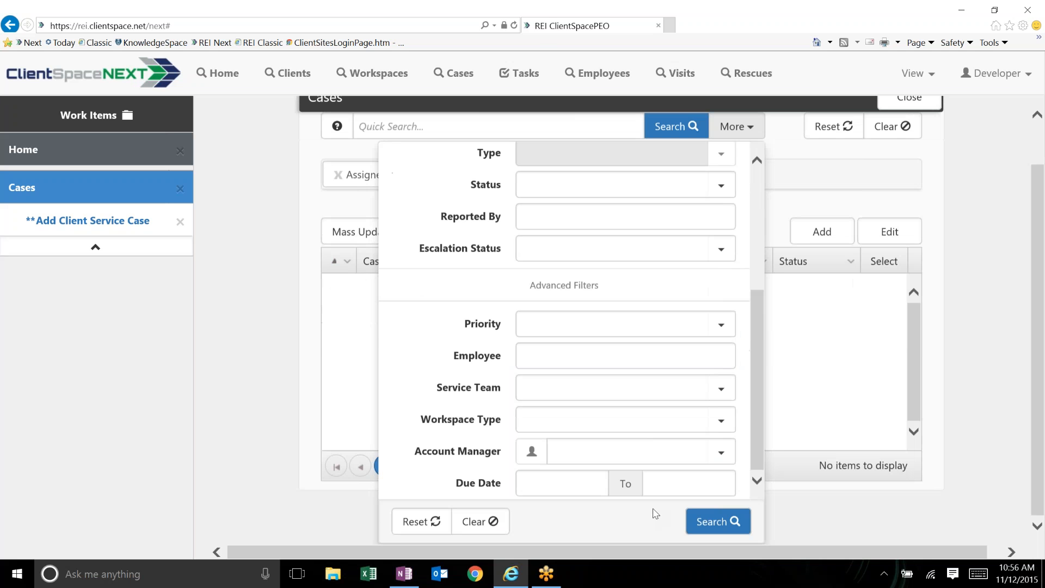
{"action": "left_click", "coordinate": [718, 521]}
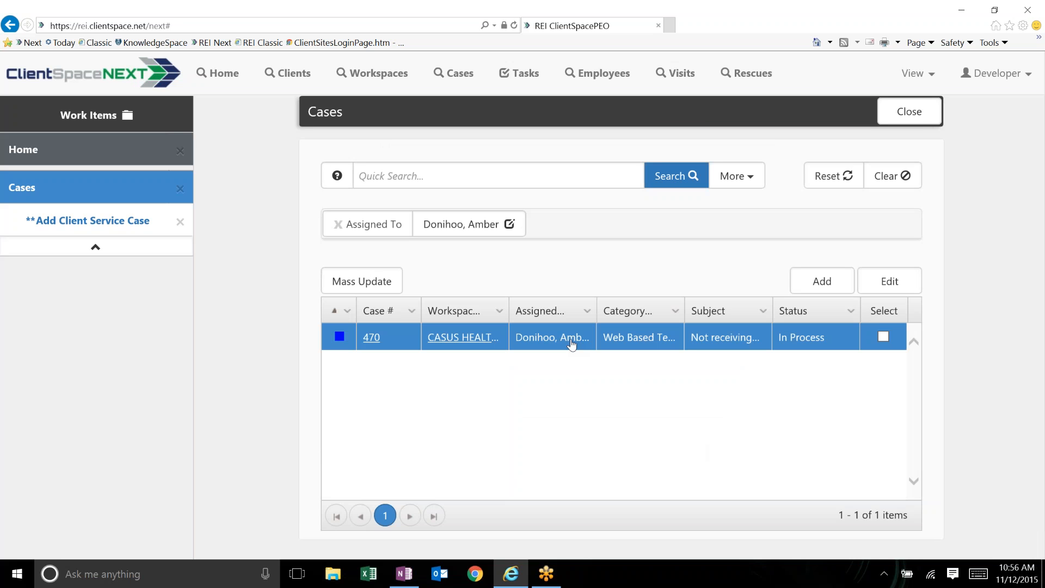
- Try to open the case assigned to the filtered staff member, and reset the Cases search to its default filter
{"action": "double_click", "coordinate": [572, 343]}
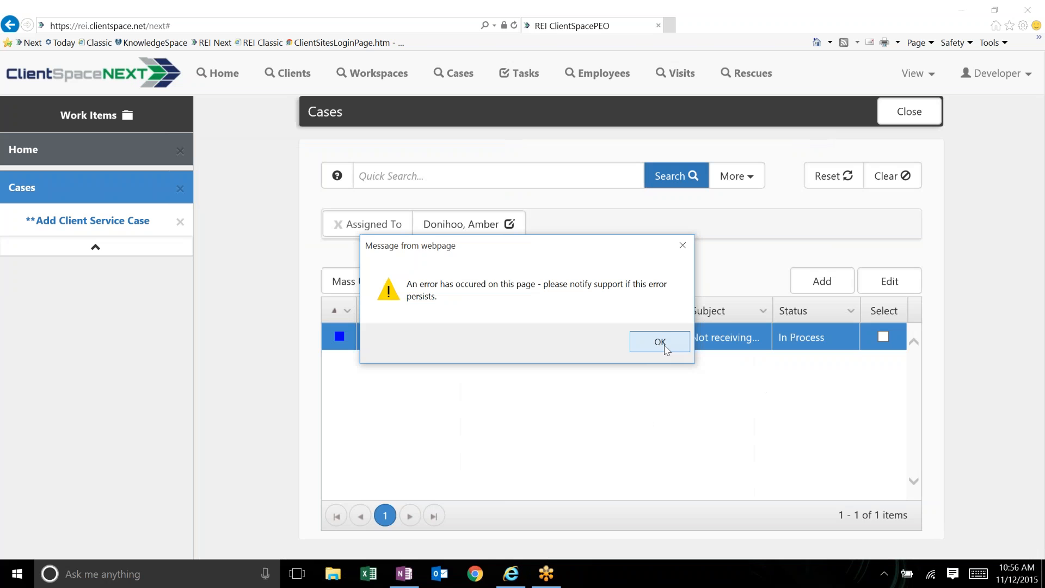
{"action": "left_click", "coordinate": [660, 340]}
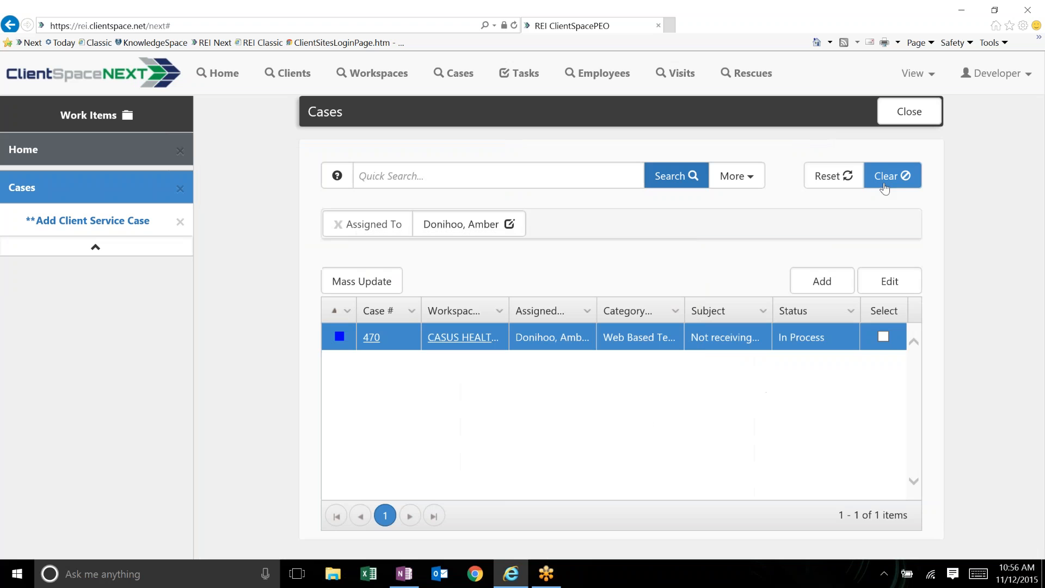
{"action": "left_click", "coordinate": [850, 186]}
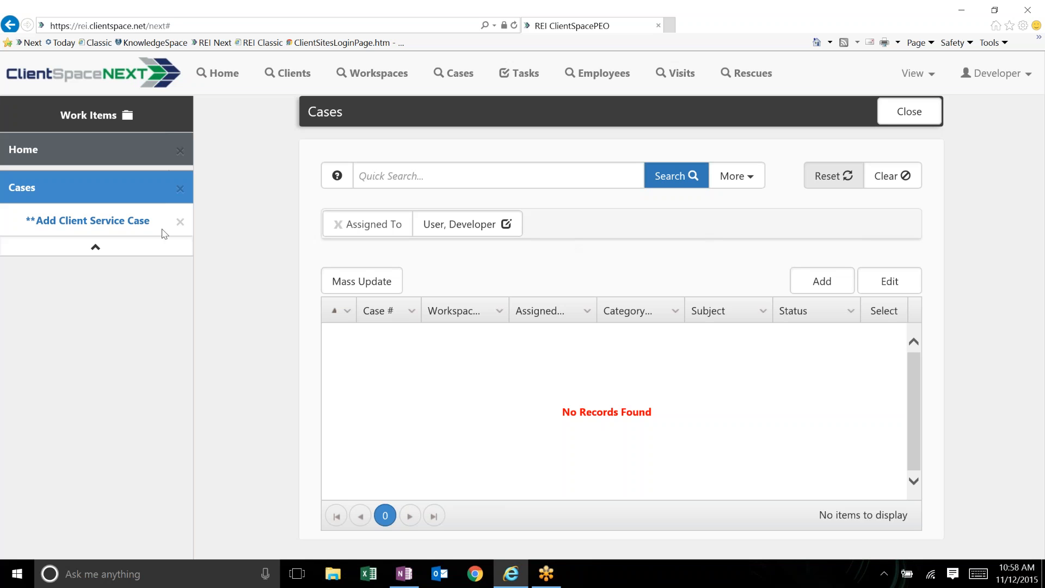
- Return to the unsaved Add Client Service Case work item and review its Communication Log, Internal Notes and assignment fields
{"action": "left_click", "coordinate": [119, 229]}
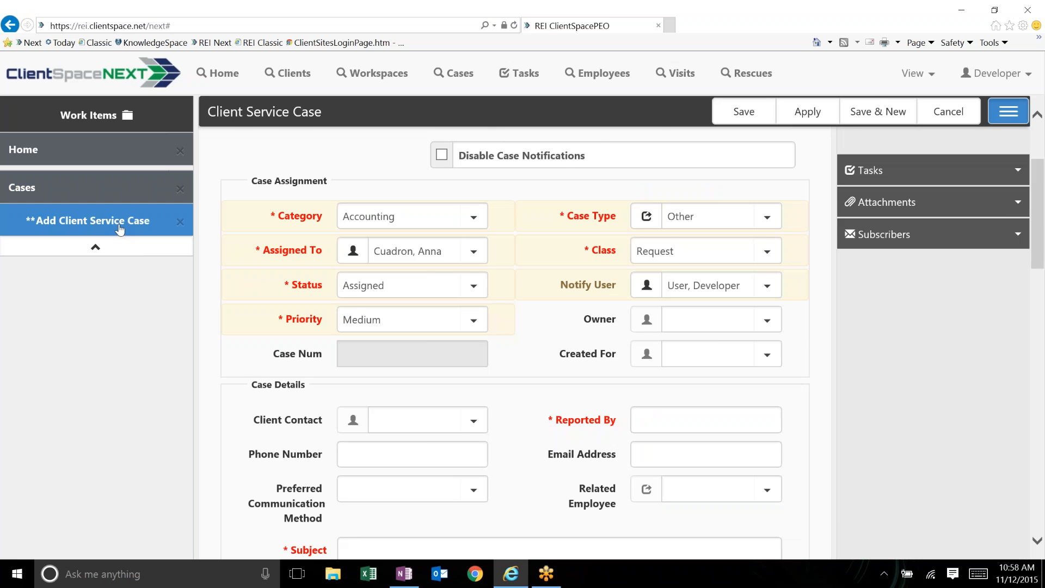
{"action": "scroll", "coordinate": [451, 454], "scroll_direction": "down", "scroll_amount": 5}
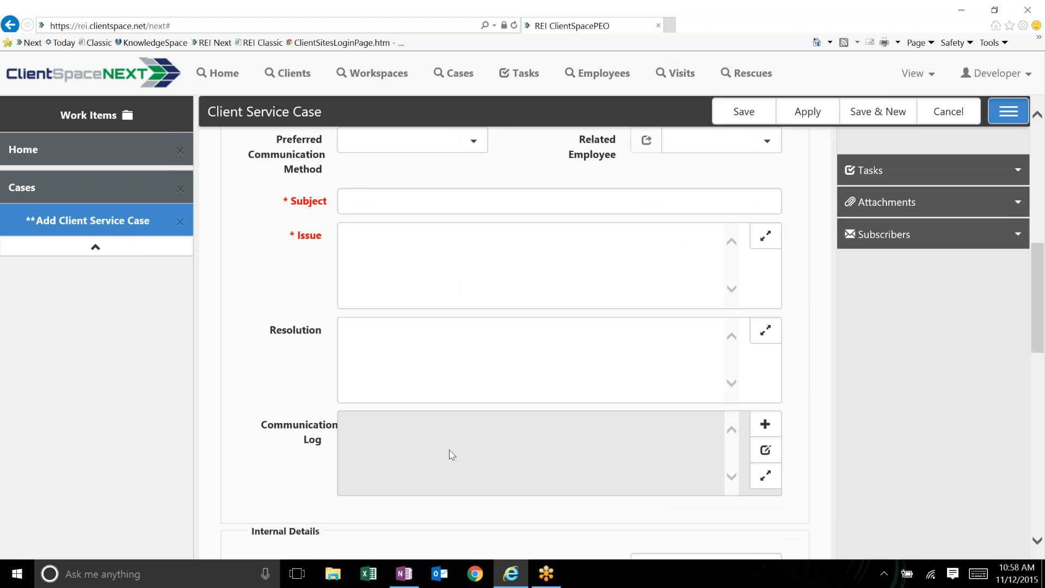
{"action": "scroll", "coordinate": [450, 454], "scroll_direction": "down", "scroll_amount": 3}
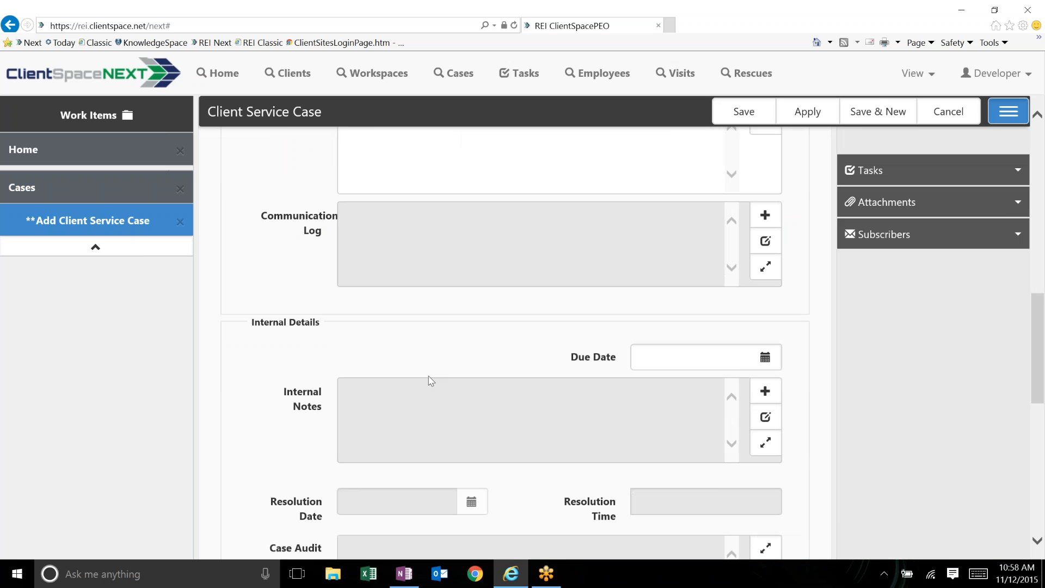
{"action": "scroll", "coordinate": [455, 296], "scroll_direction": "up", "scroll_amount": 6}
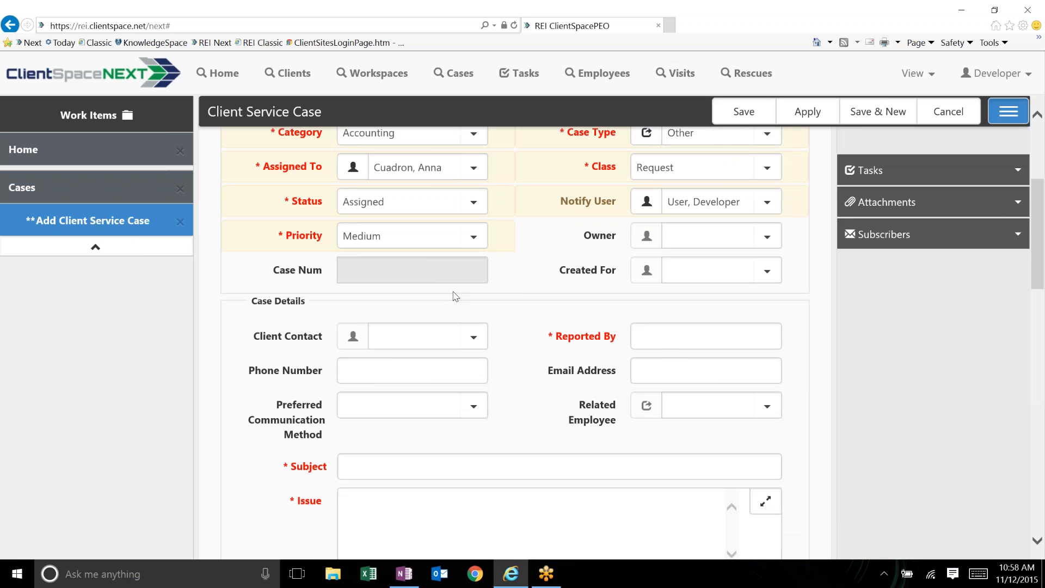
{"action": "scroll", "coordinate": [456, 296], "scroll_direction": "up", "scroll_amount": 4}
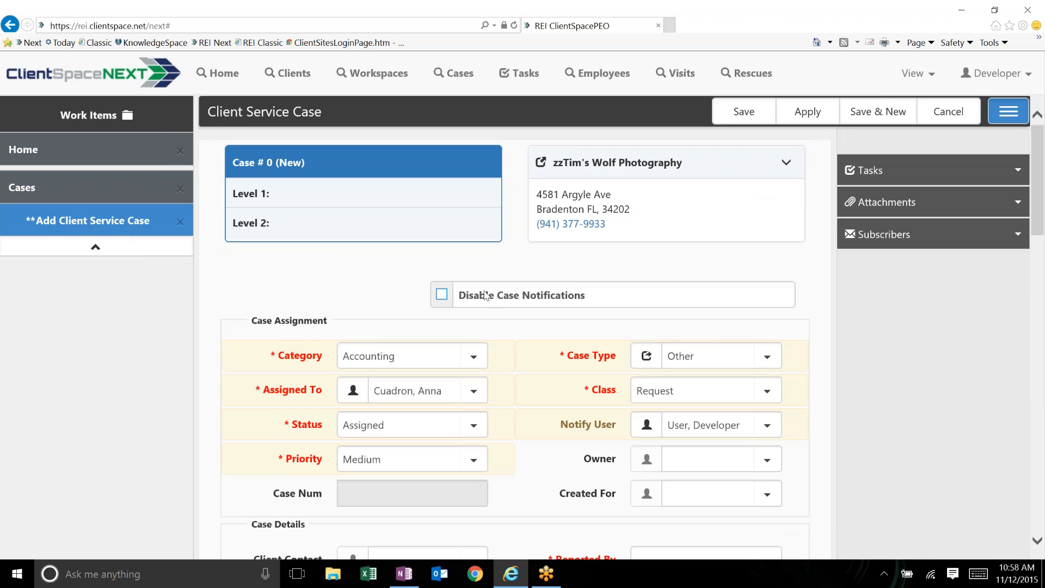
{"action": "scroll", "coordinate": [486, 296], "scroll_direction": "down", "scroll_amount": 2}
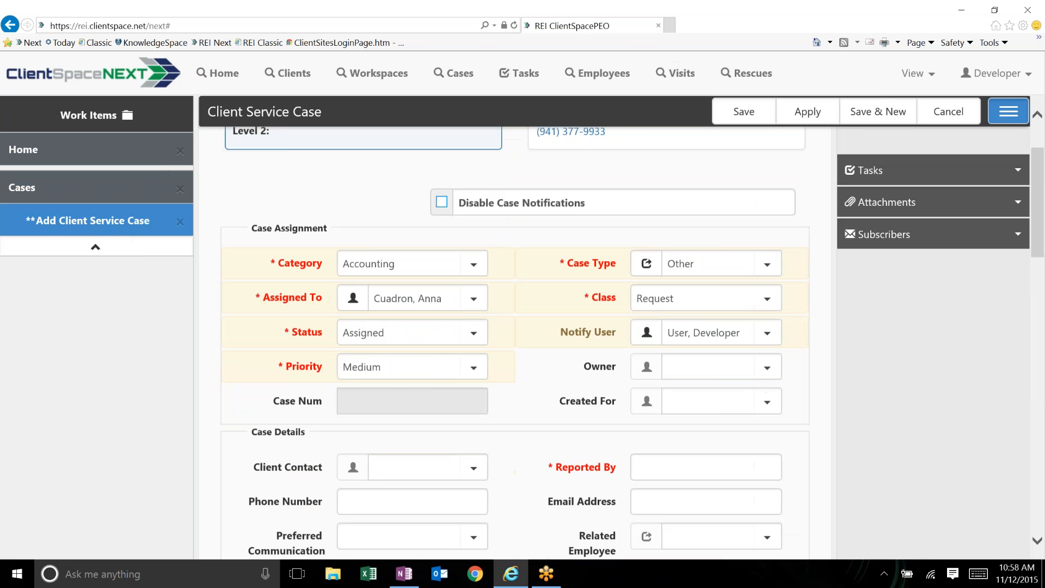
- Enable Disable Case Notifications on the new case and review the Case Assignment fields, including Notify User
{"action": "scroll", "coordinate": [559, 287], "scroll_direction": "up", "scroll_amount": 2}
{"action": "left_click", "coordinate": [559, 288]}
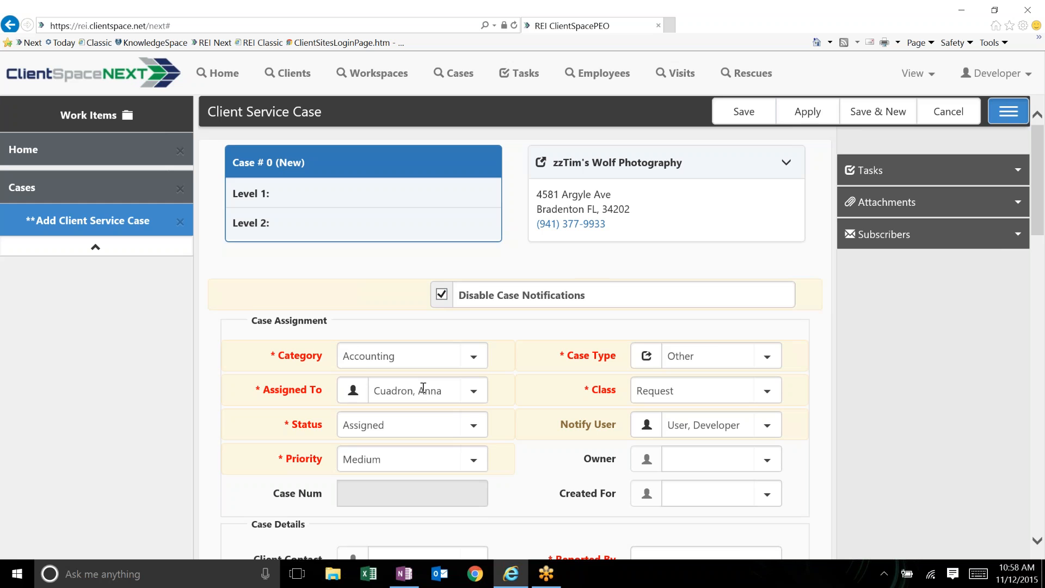
{"action": "scroll", "coordinate": [424, 387], "scroll_direction": "down", "scroll_amount": 1}
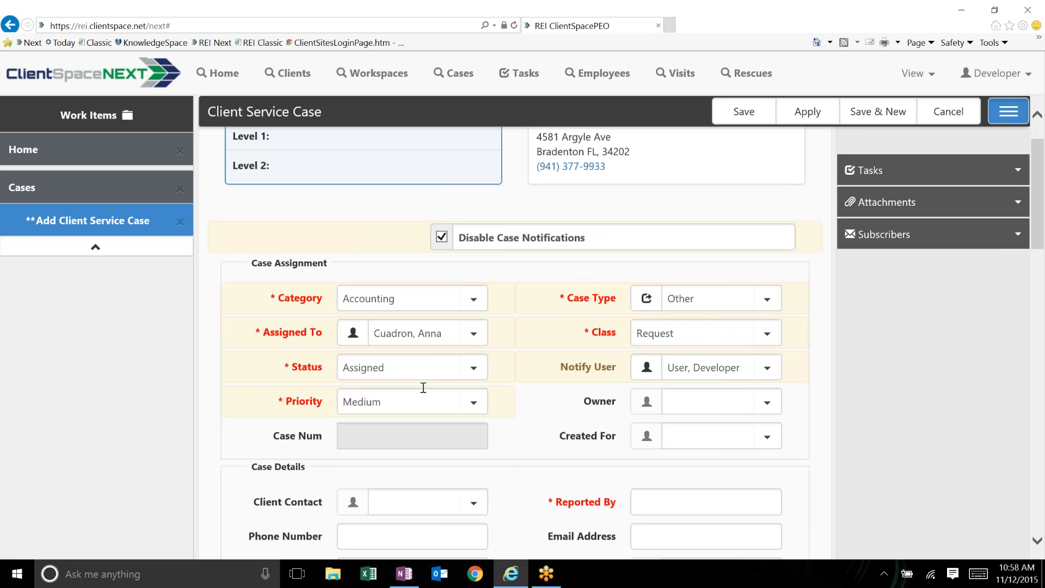
{"action": "scroll", "coordinate": [423, 387], "scroll_direction": "down", "scroll_amount": 1}
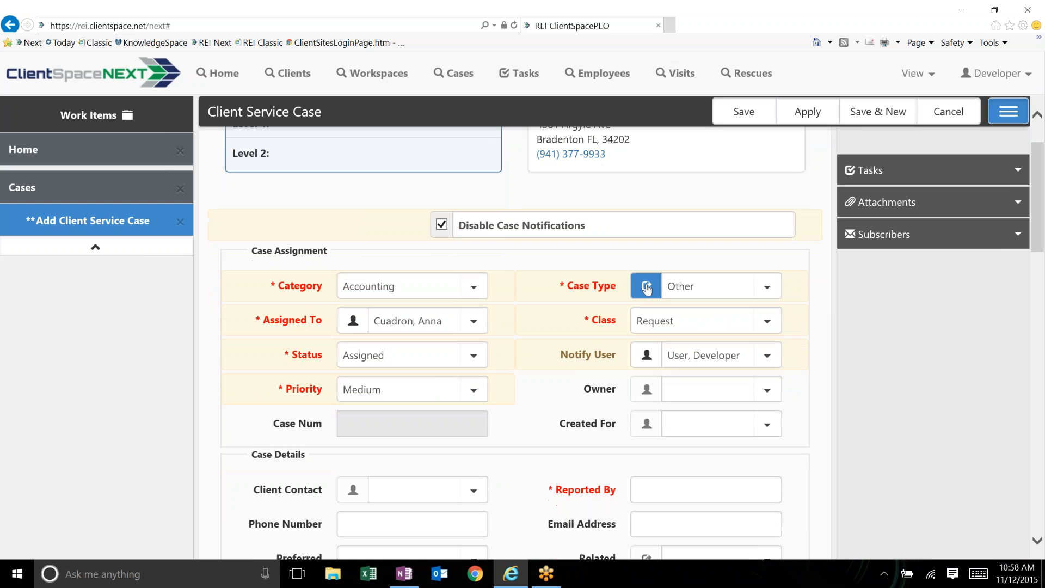
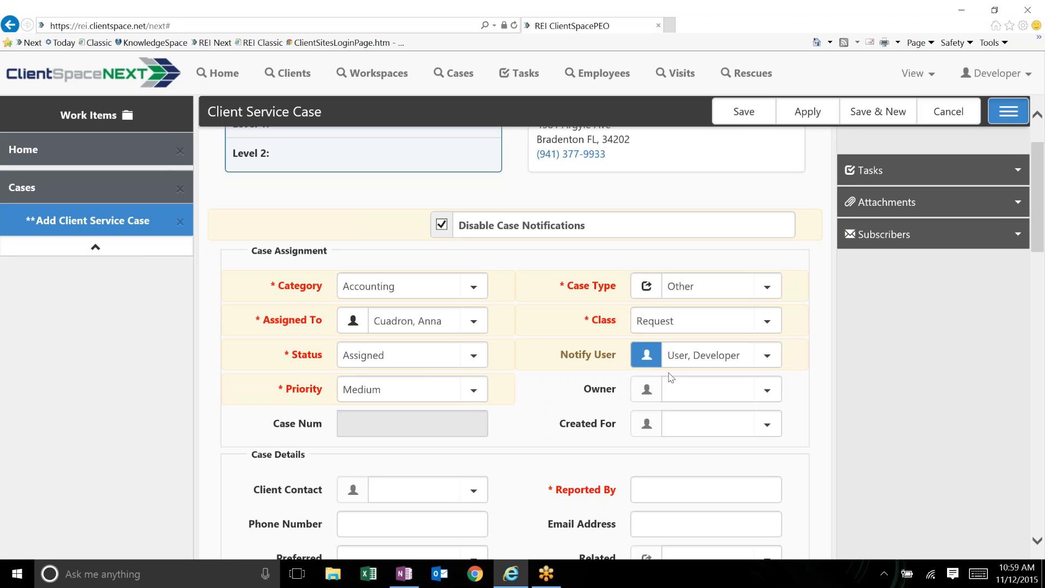
{"action": "scroll", "coordinate": [589, 512], "scroll_direction": "down", "scroll_amount": 2}
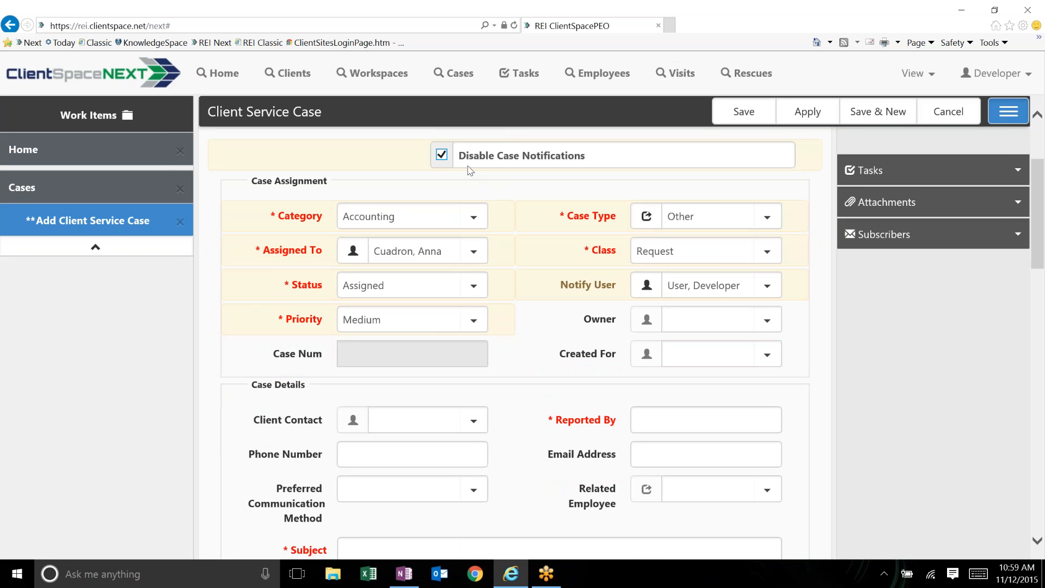
- Start a new task from the unsaved case and turn off the task's Send Notification option
{"action": "scroll", "coordinate": [470, 171], "scroll_direction": "up", "scroll_amount": 1}
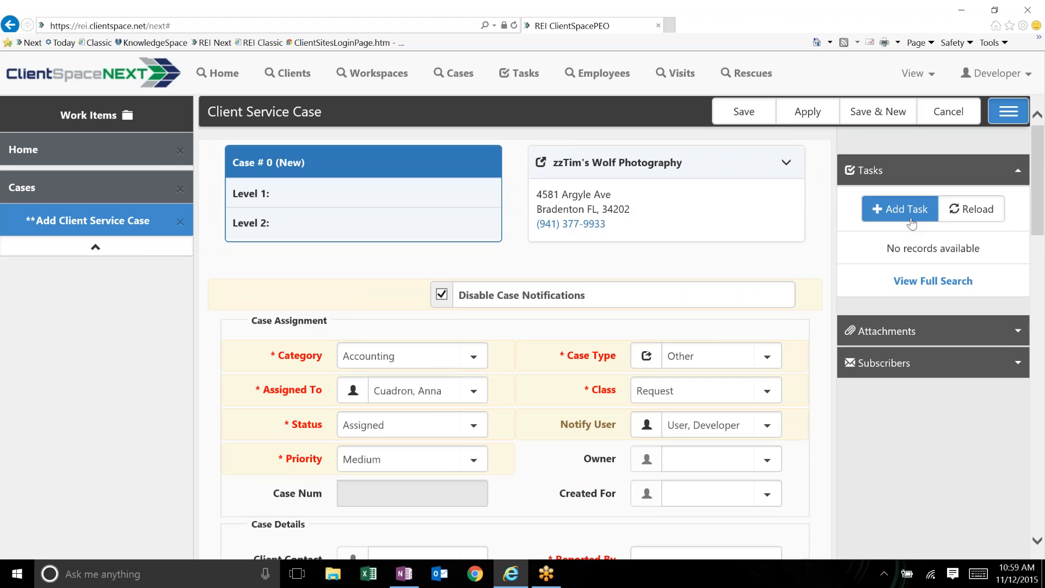
{"action": "left_click", "coordinate": [910, 217]}
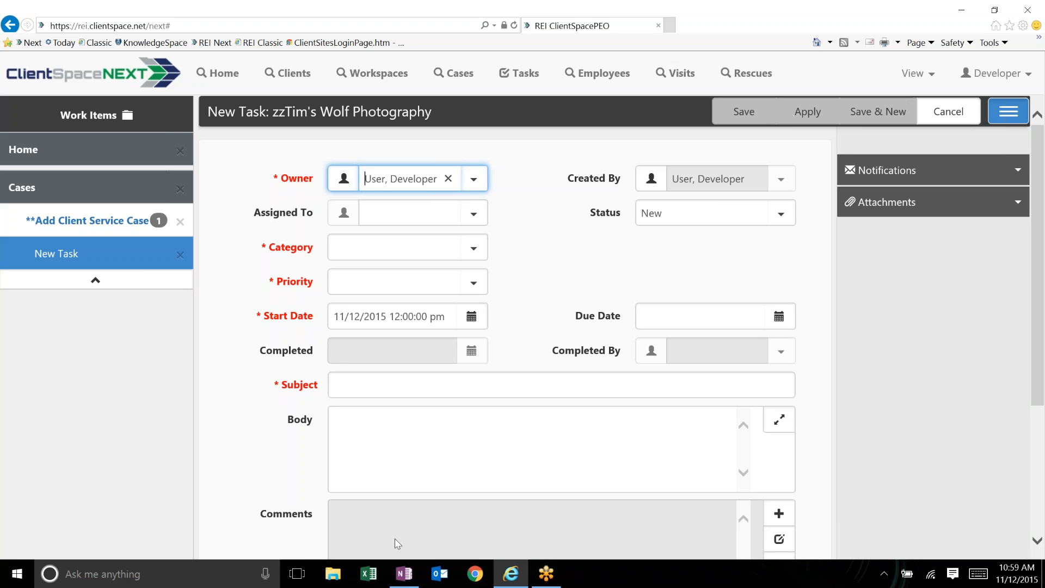
{"action": "scroll", "coordinate": [394, 537], "scroll_direction": "down", "scroll_amount": 1}
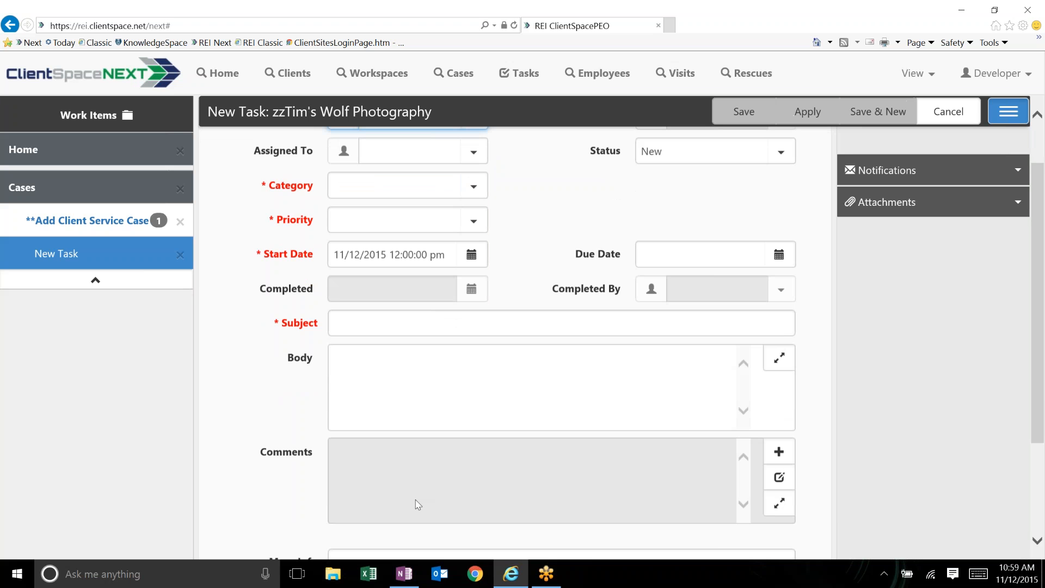
{"action": "scroll", "coordinate": [418, 505], "scroll_direction": "down", "scroll_amount": 3}
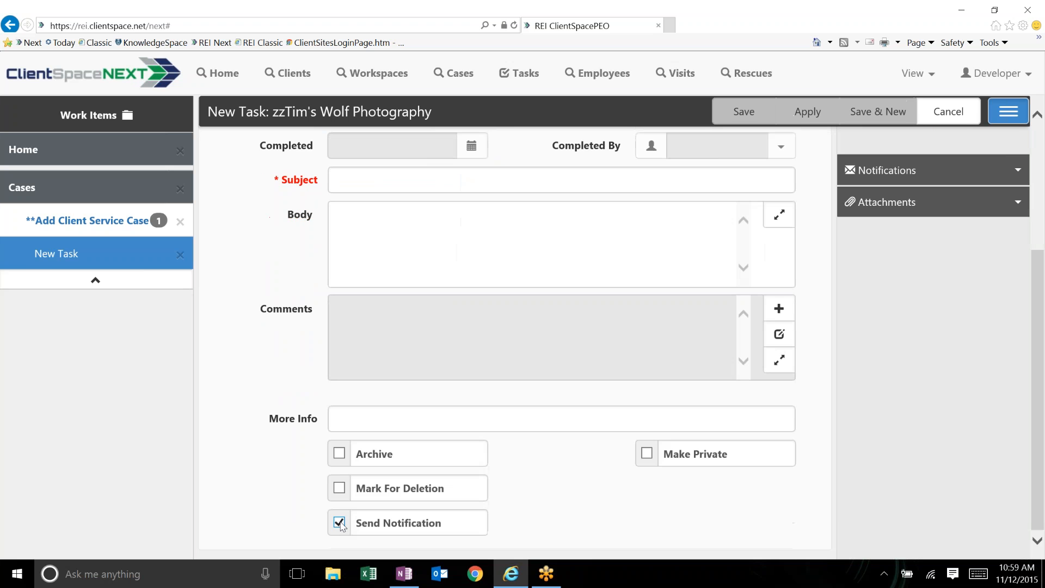
{"action": "left_click", "coordinate": [498, 503]}
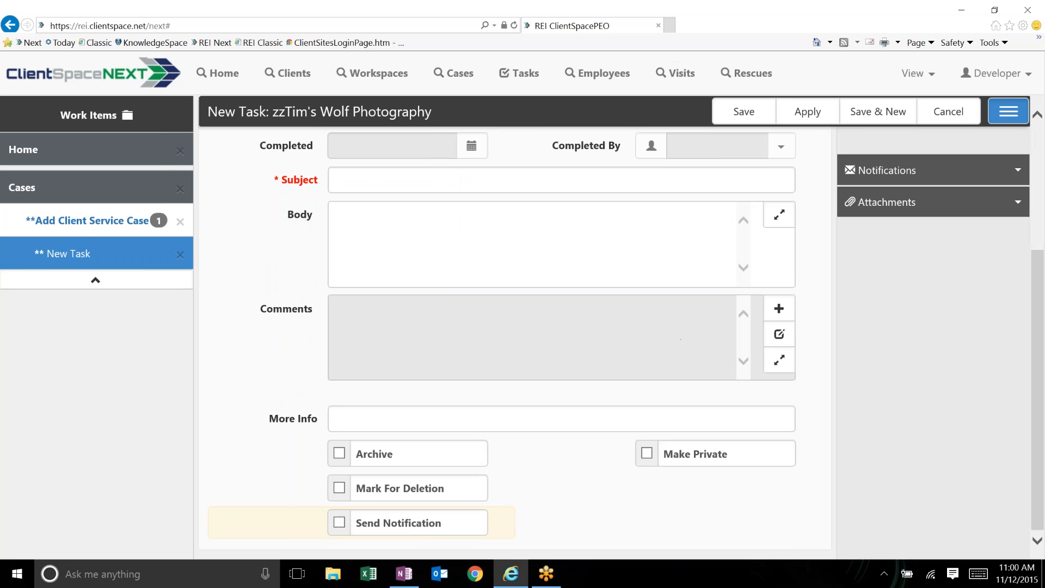
- Review the new task's Notifications section and remaining fields, and discard the unsaved task
{"action": "left_click", "coordinate": [871, 170]}
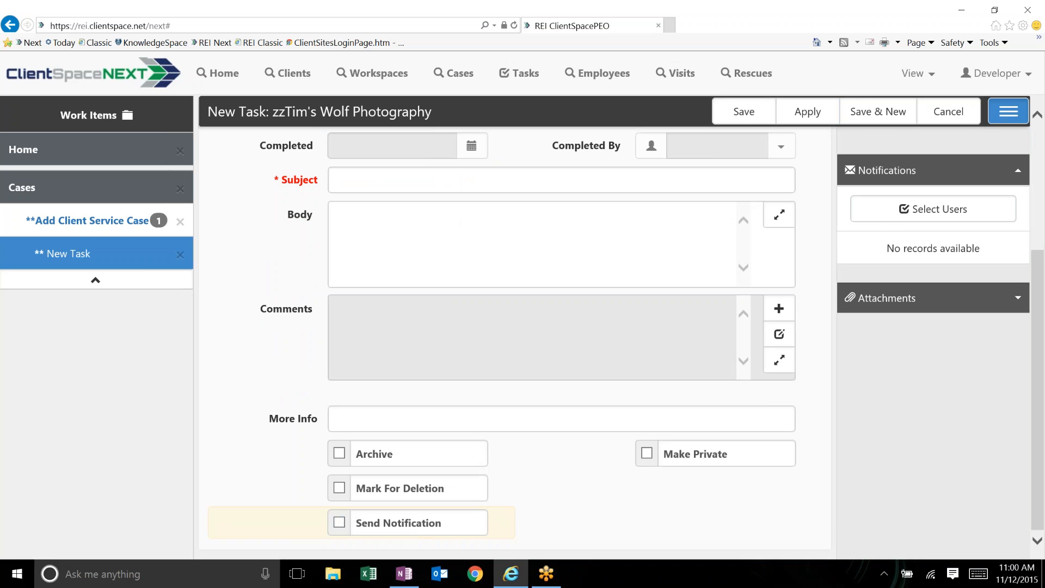
{"action": "scroll", "coordinate": [706, 152], "scroll_direction": "up", "scroll_amount": 4}
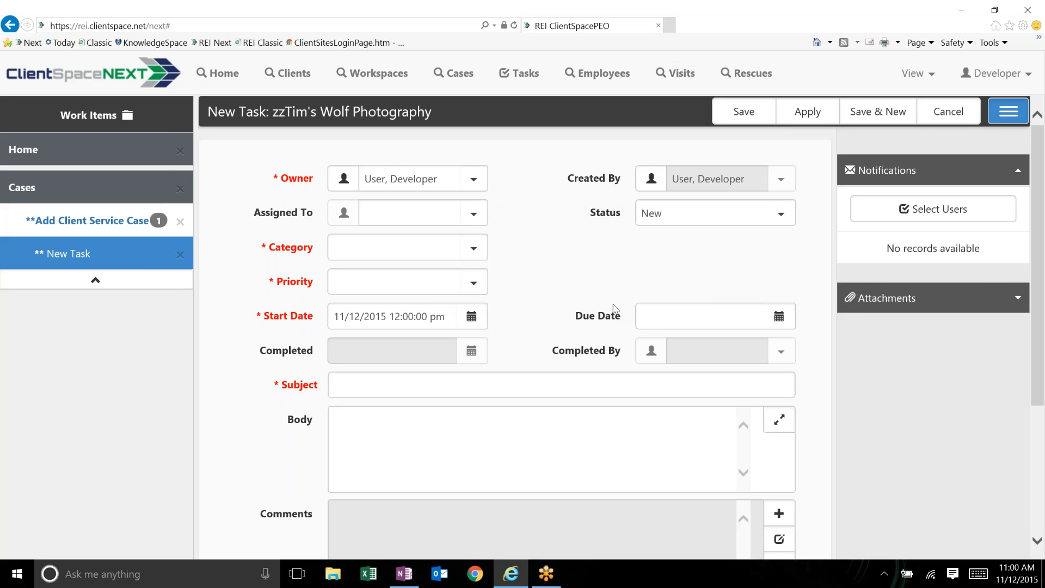
{"action": "scroll", "coordinate": [615, 308], "scroll_direction": "down", "scroll_amount": 1}
{"action": "scroll", "coordinate": [606, 324], "scroll_direction": "up", "scroll_amount": 1}
{"action": "scroll", "coordinate": [695, 290], "scroll_direction": "down", "scroll_amount": 3}
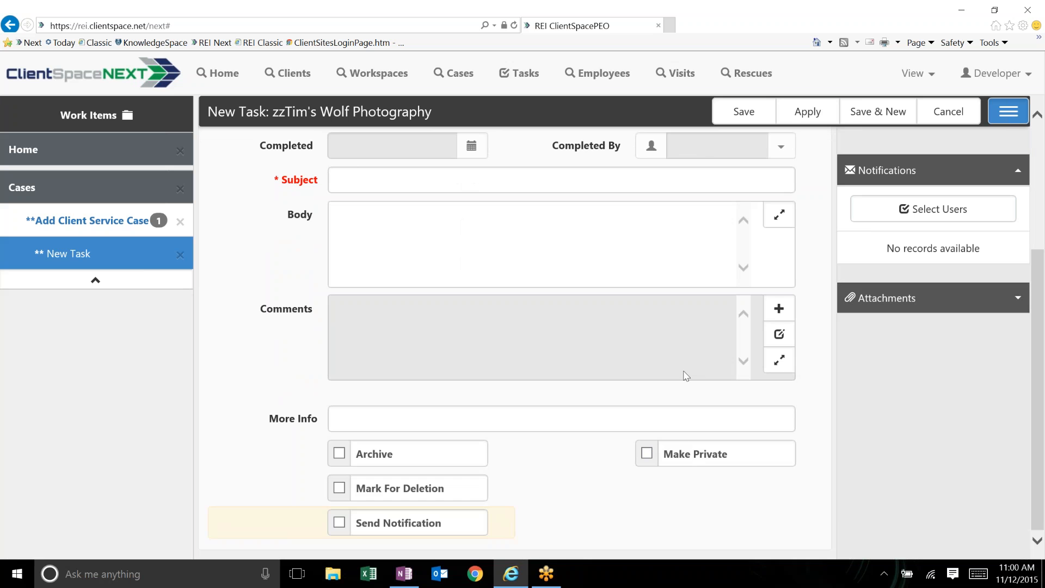
{"action": "scroll", "coordinate": [686, 376], "scroll_direction": "up", "scroll_amount": 3}
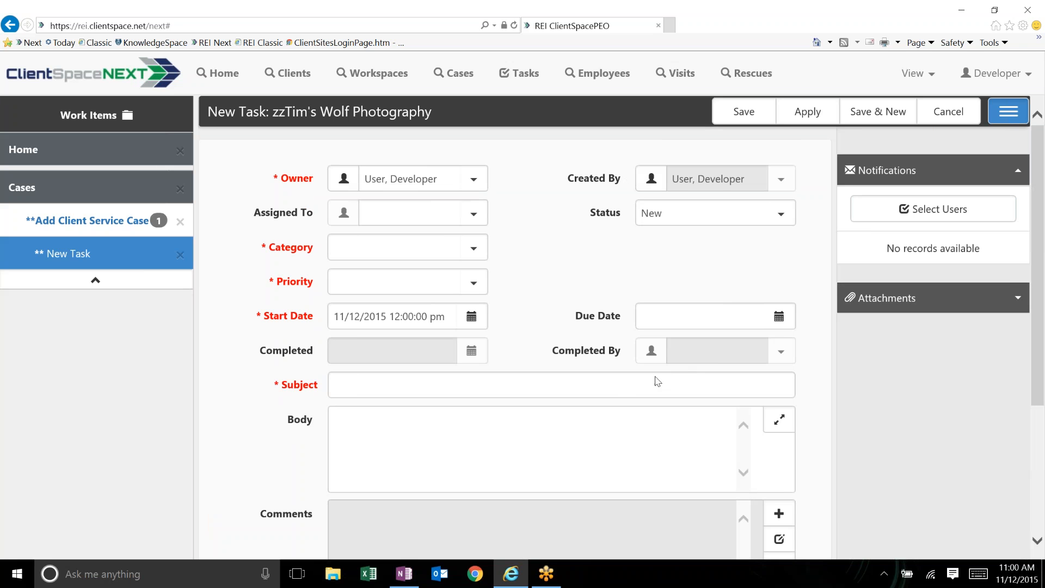
{"action": "left_click", "coordinate": [950, 115]}
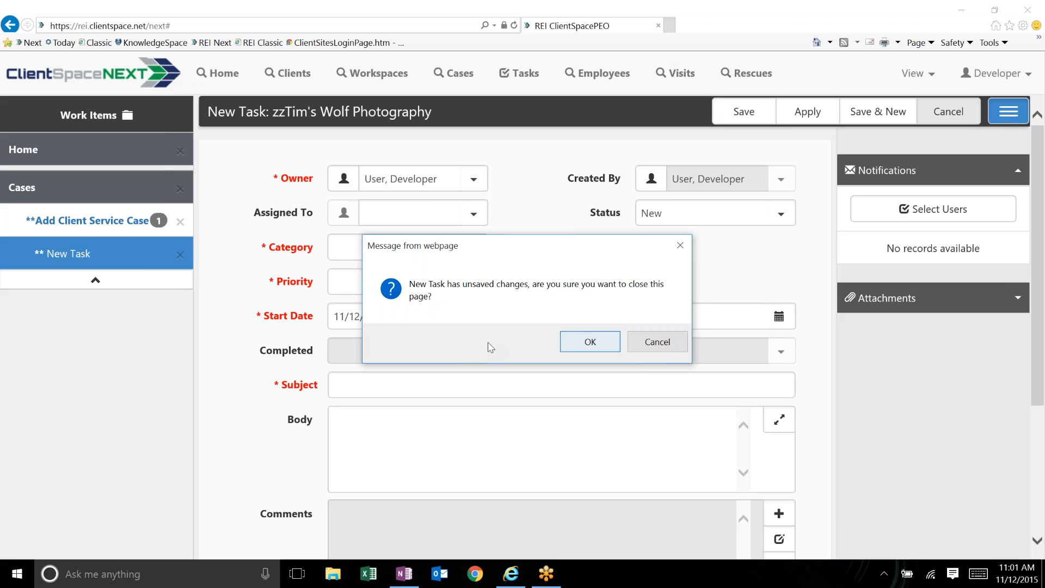
{"action": "key", "text": "Return"}
- Examine the Add Contact form offered by the case's Client Contact field, and leave it without adding a contact
{"action": "left_click", "coordinate": [473, 351]}
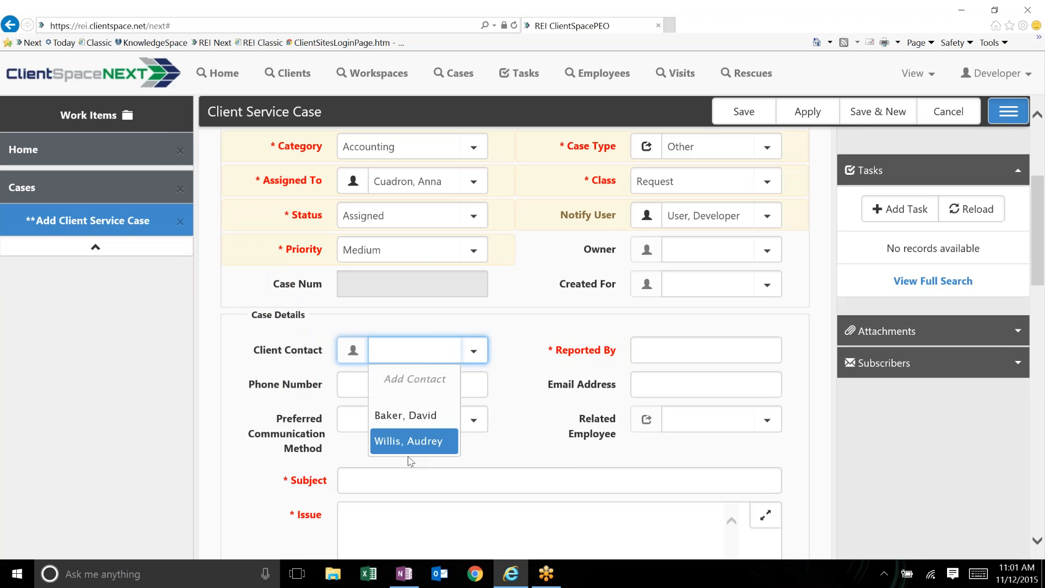
{"action": "left_click", "coordinate": [403, 378]}
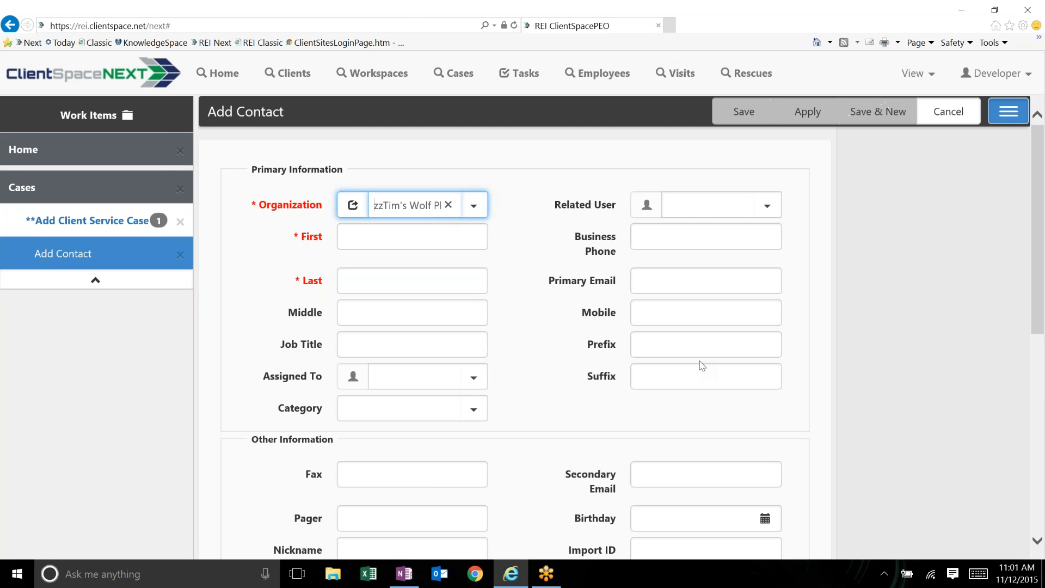
{"action": "left_click", "coordinate": [947, 111]}
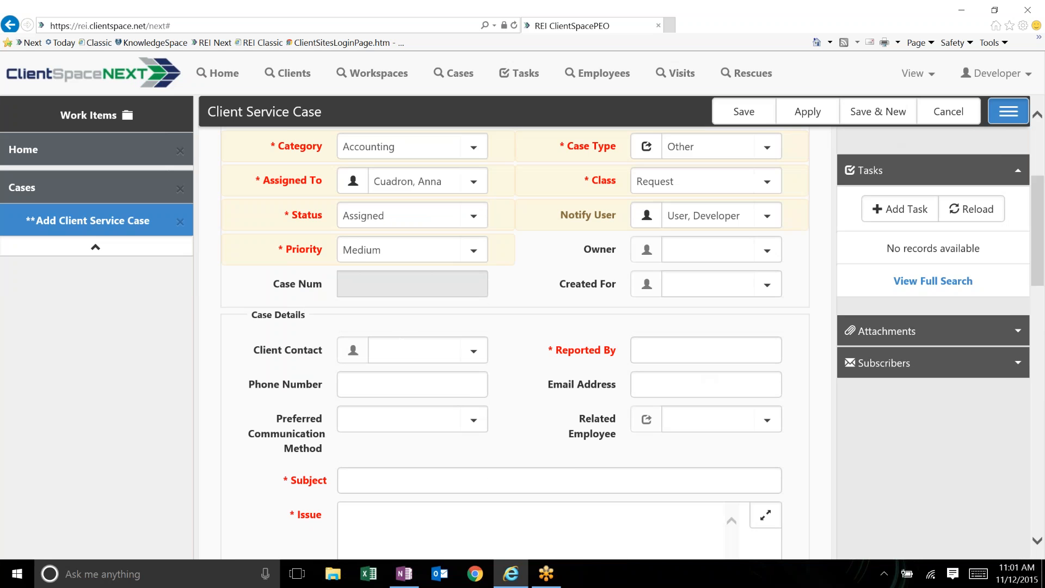
- Choose the first listed client contact for the case, check the Reported By field, and clear the contact again
{"action": "left_click", "coordinate": [473, 349]}
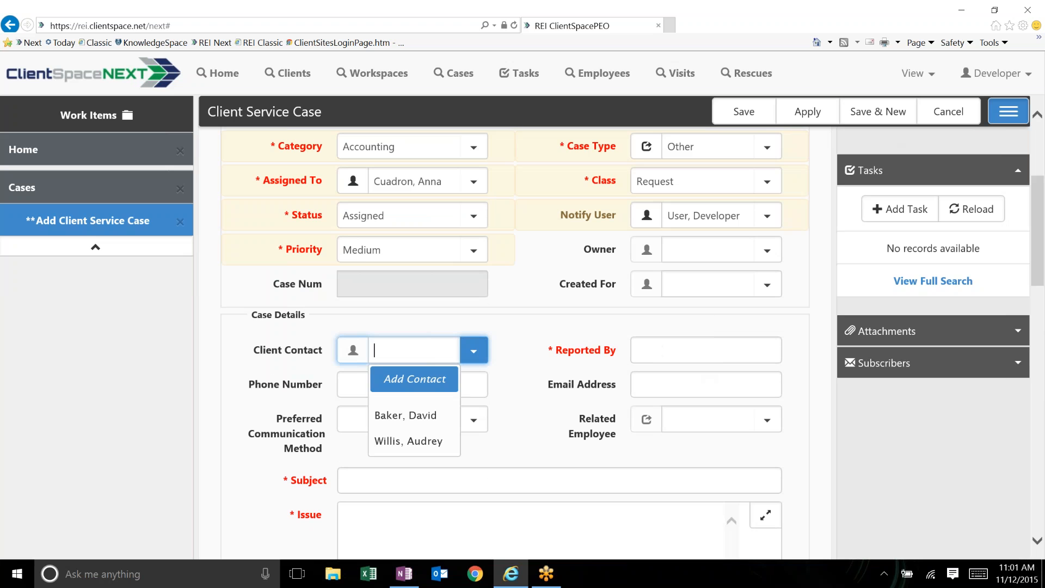
{"action": "left_click", "coordinate": [406, 415]}
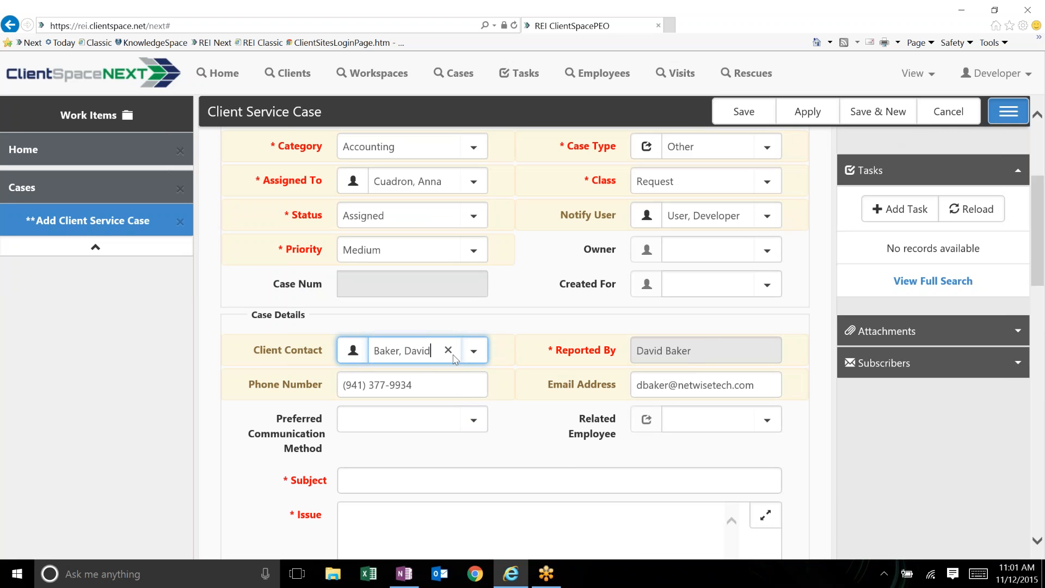
{"action": "left_click_drag", "start_coordinate": [690, 351], "coordinate": [639, 357]}
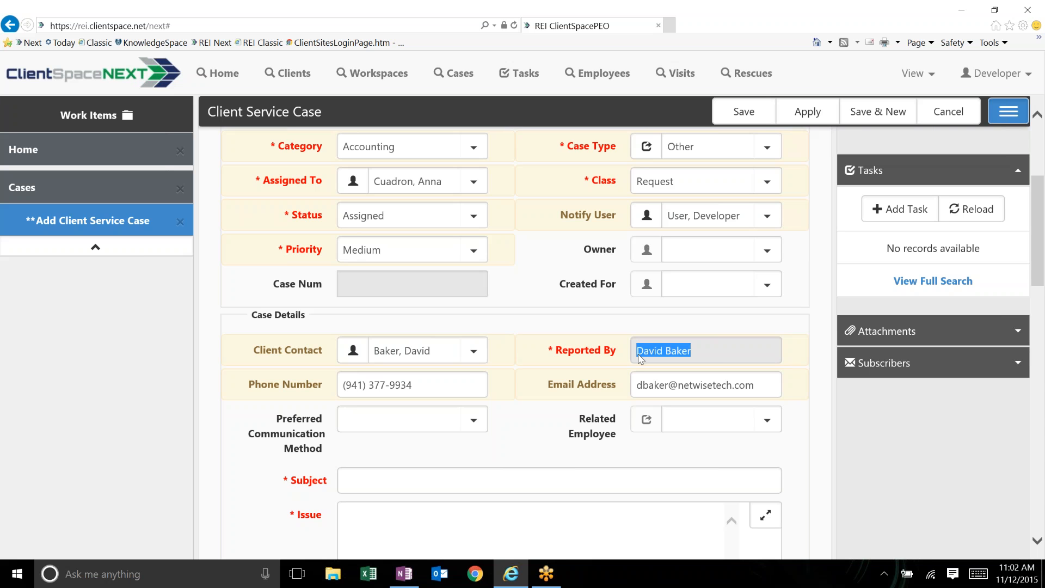
{"action": "left_click", "coordinate": [680, 354]}
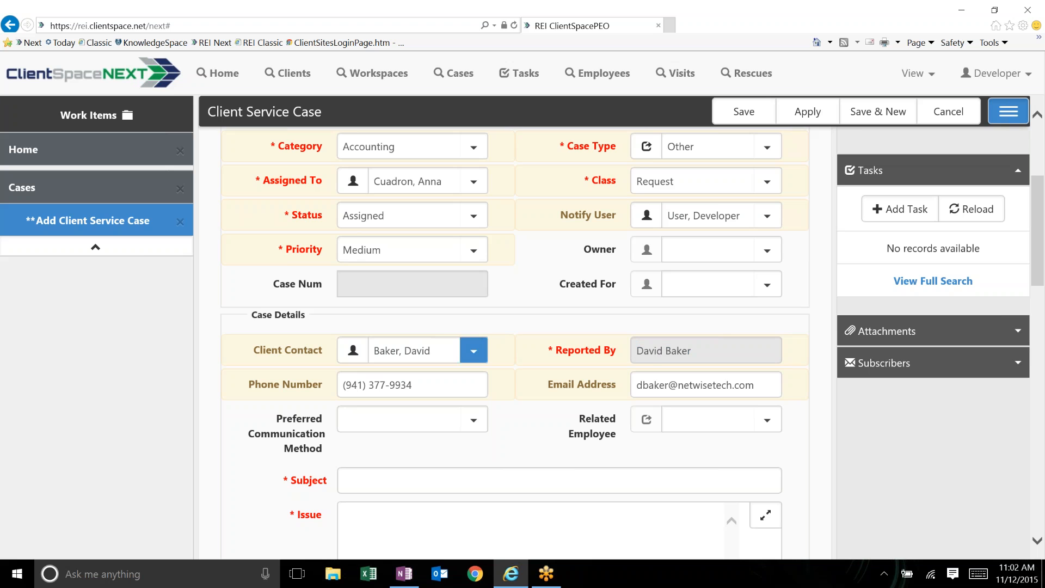
{"action": "left_click", "coordinate": [448, 349]}
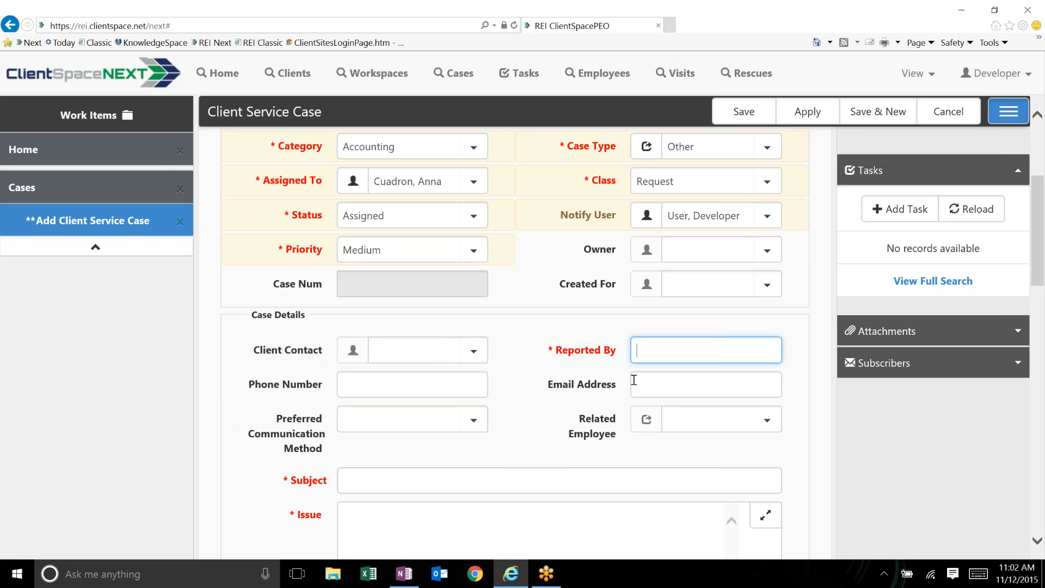
- Review the Client Contact and Created For choices and the Phone Number and Email Address fields on the case
{"action": "left_click", "coordinate": [474, 352]}
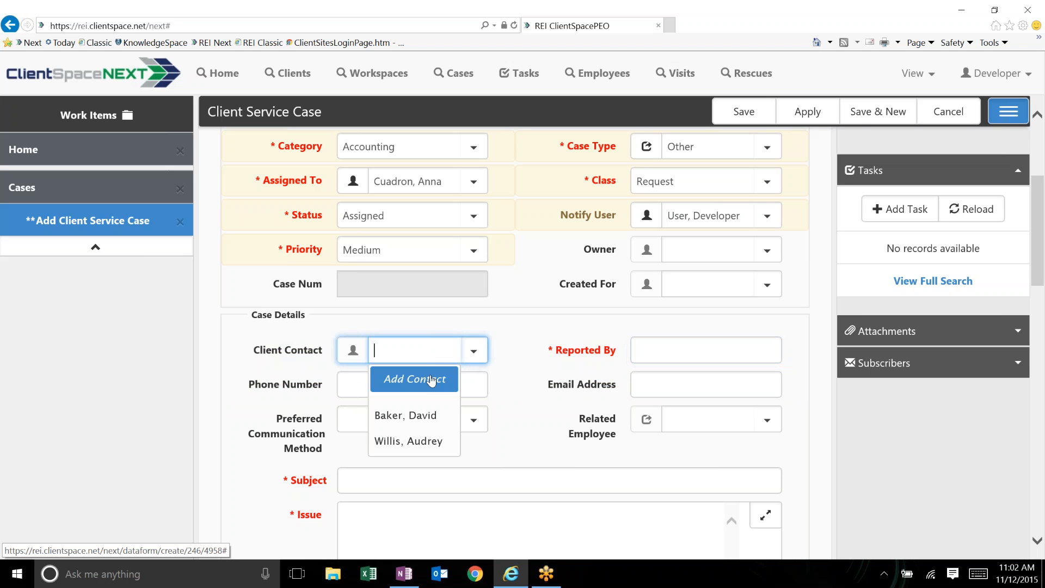
{"action": "left_click", "coordinate": [526, 348]}
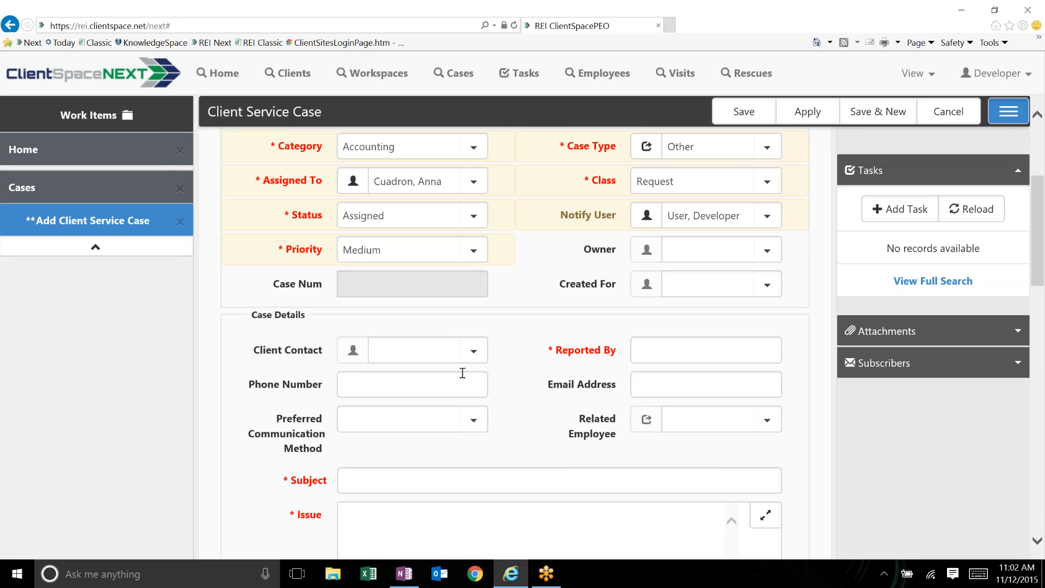
{"action": "left_click", "coordinate": [729, 294]}
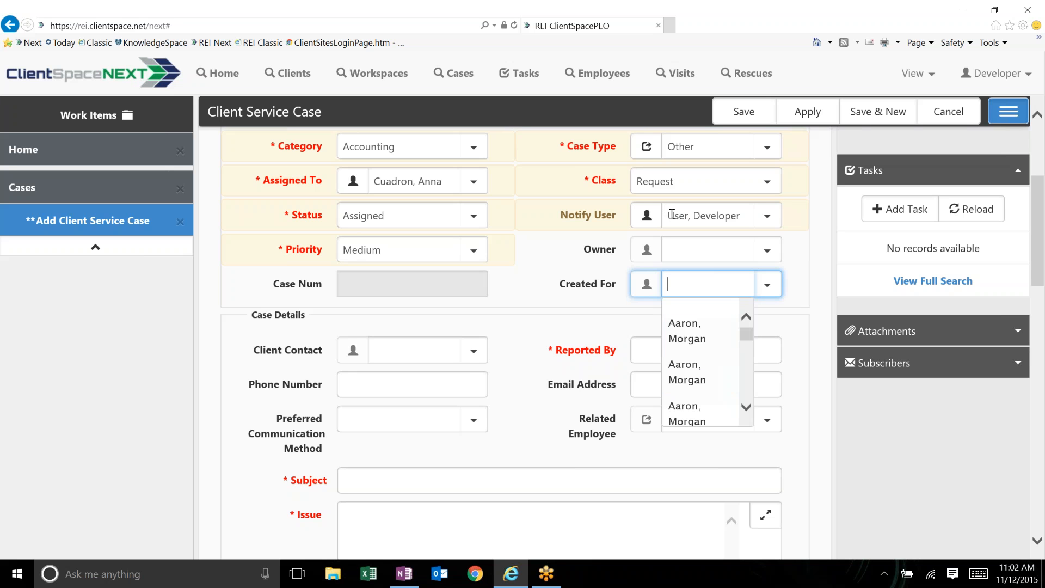
{"action": "left_click", "coordinate": [533, 346]}
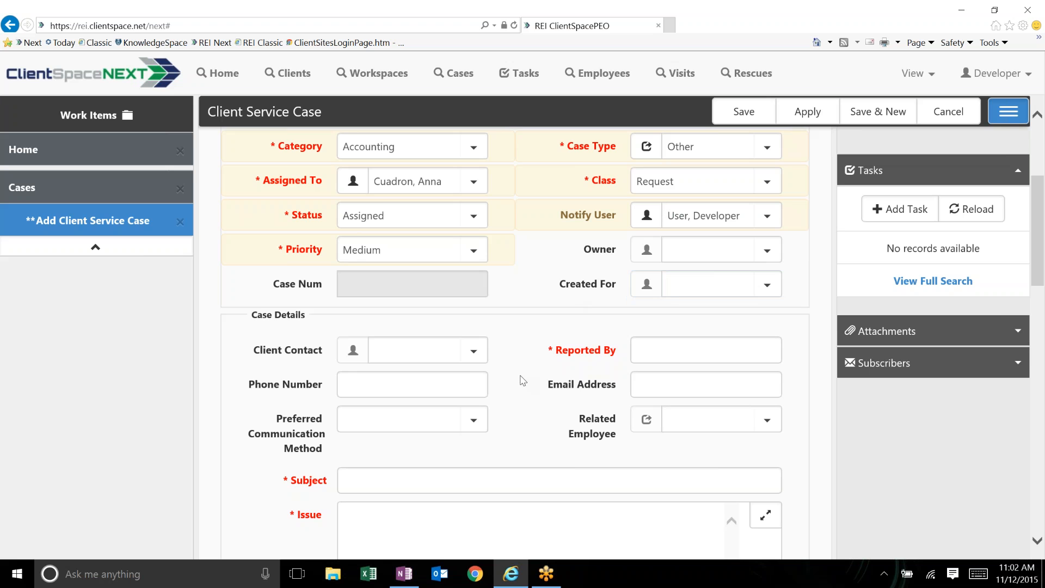
{"action": "scroll", "coordinate": [521, 381], "scroll_direction": "down", "scroll_amount": 1}
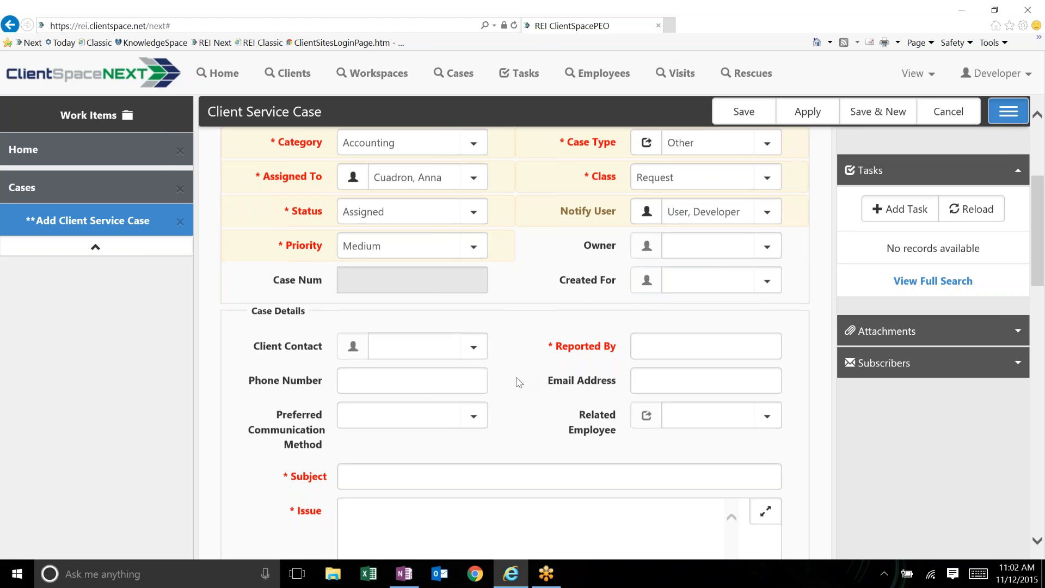
{"action": "scroll", "coordinate": [520, 382], "scroll_direction": "down", "scroll_amount": 3}
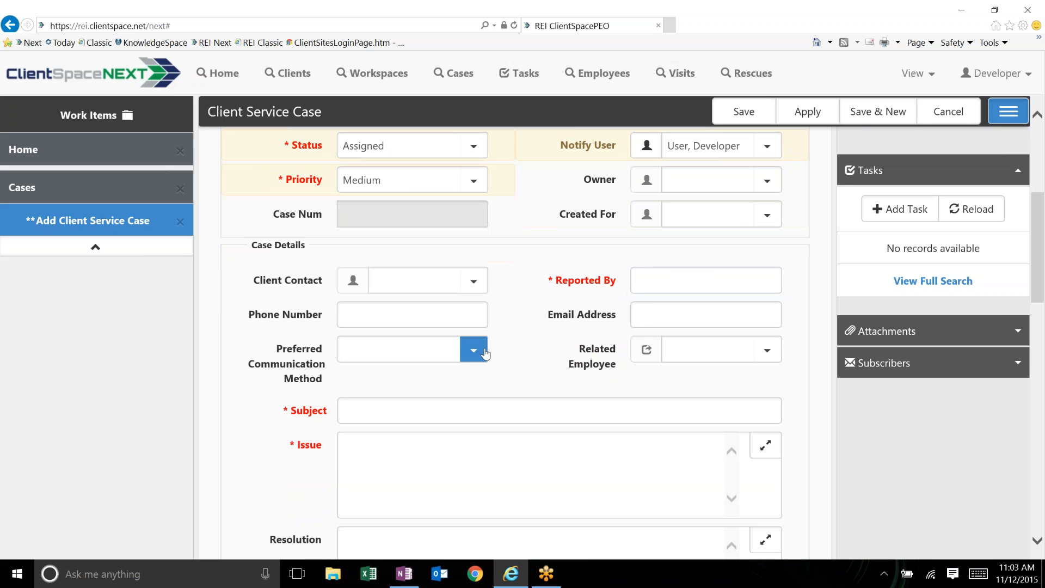
{"action": "left_click", "coordinate": [432, 322]}
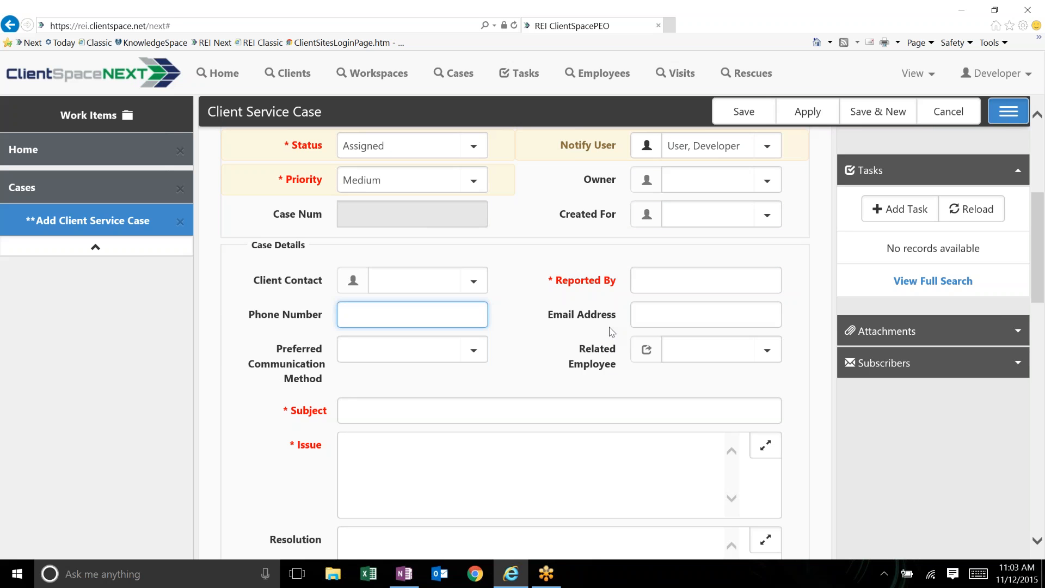
{"action": "left_click", "coordinate": [653, 320]}
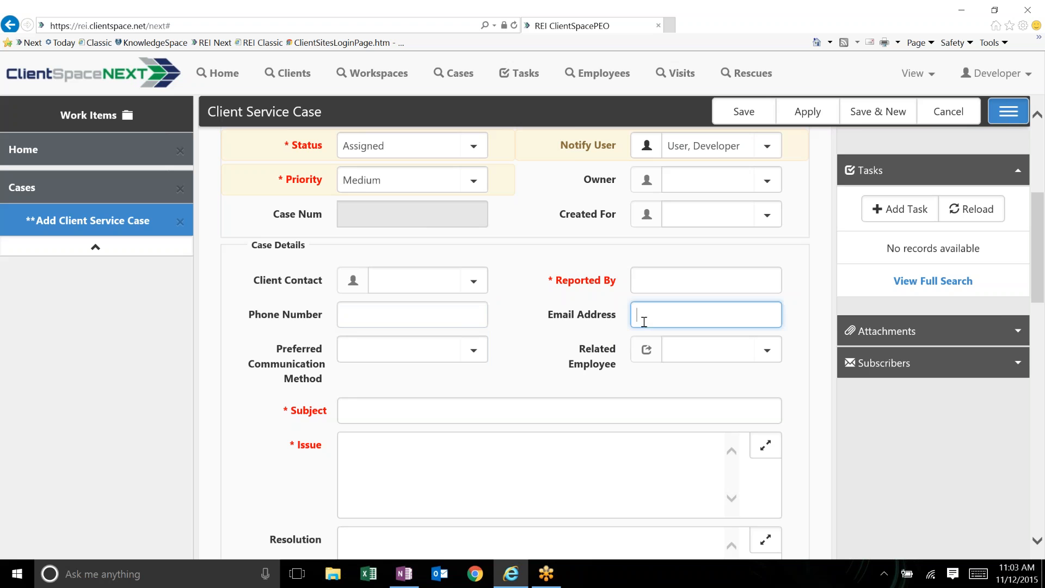
- Set the case's Client Contact to the first listed contact and its Preferred Communication Method to Email
{"action": "left_click", "coordinate": [474, 288]}
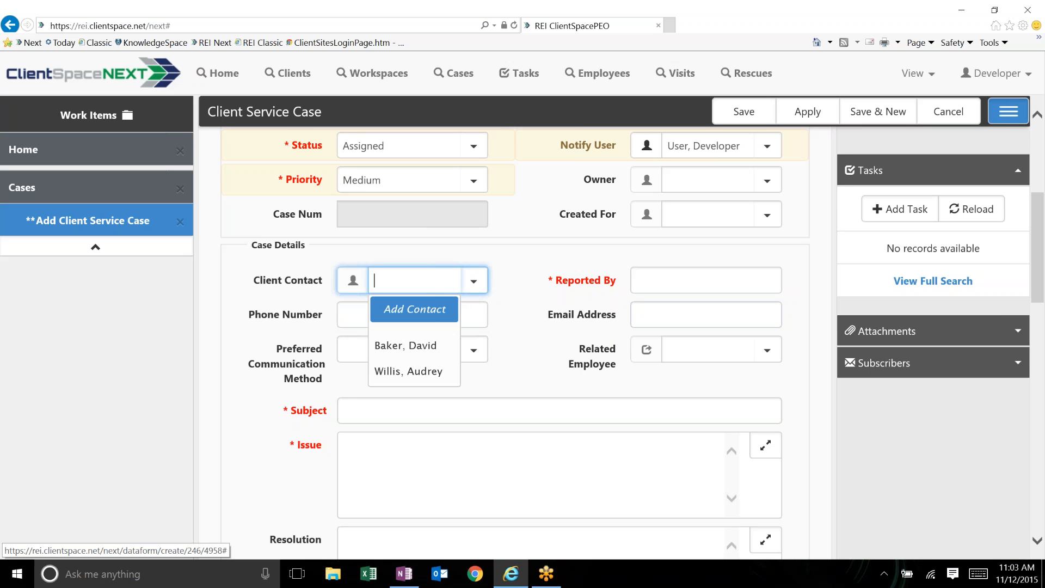
{"action": "left_click", "coordinate": [410, 372]}
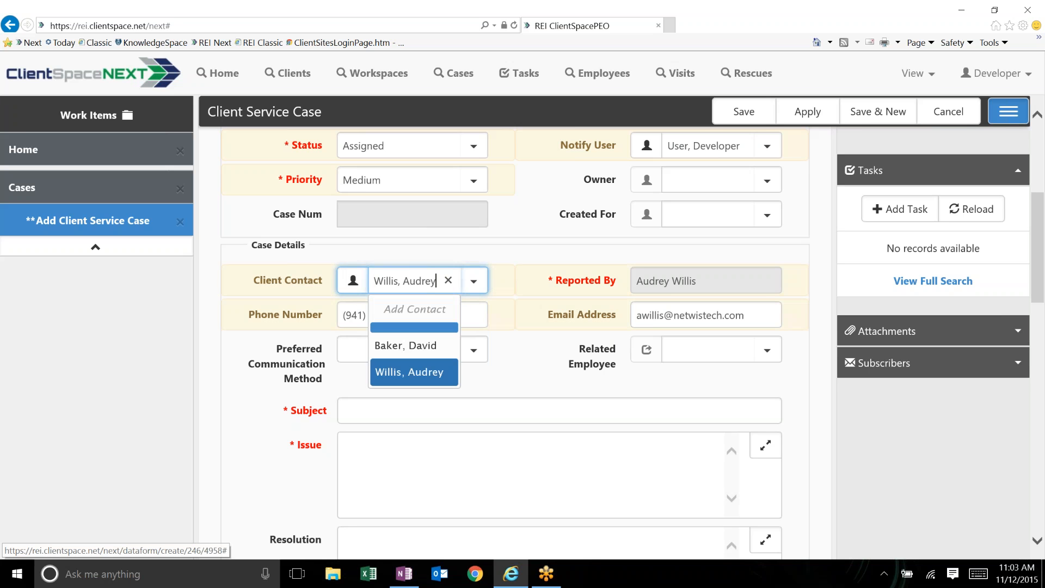
{"action": "left_click", "coordinate": [420, 342]}
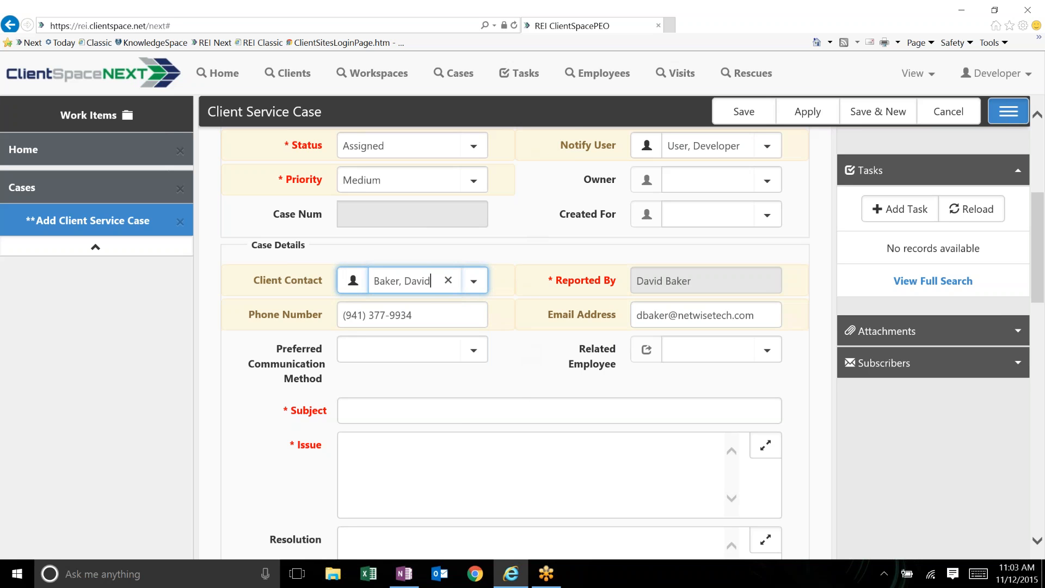
{"action": "left_click", "coordinate": [474, 352]}
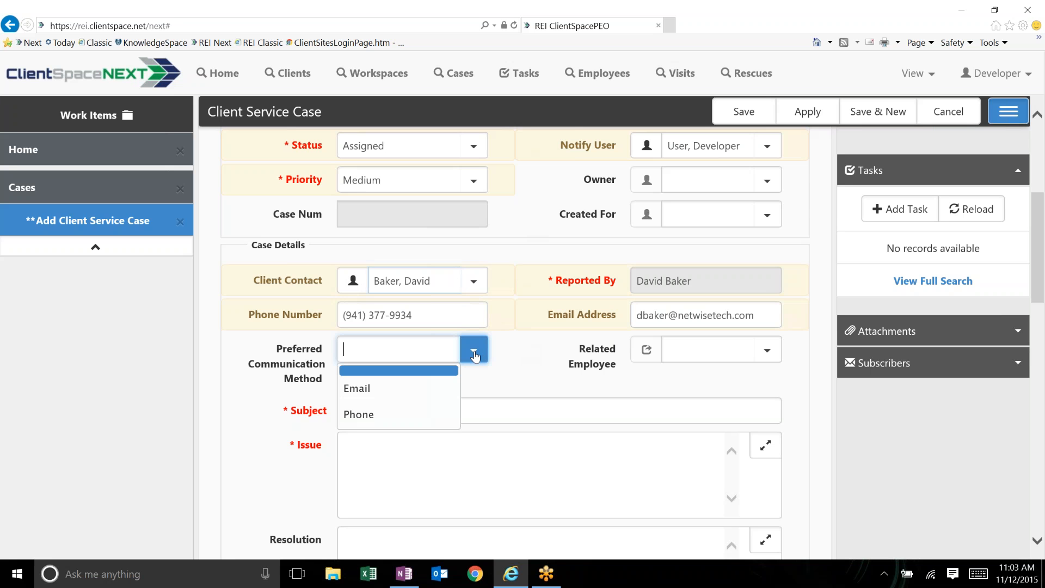
{"action": "left_click", "coordinate": [443, 387]}
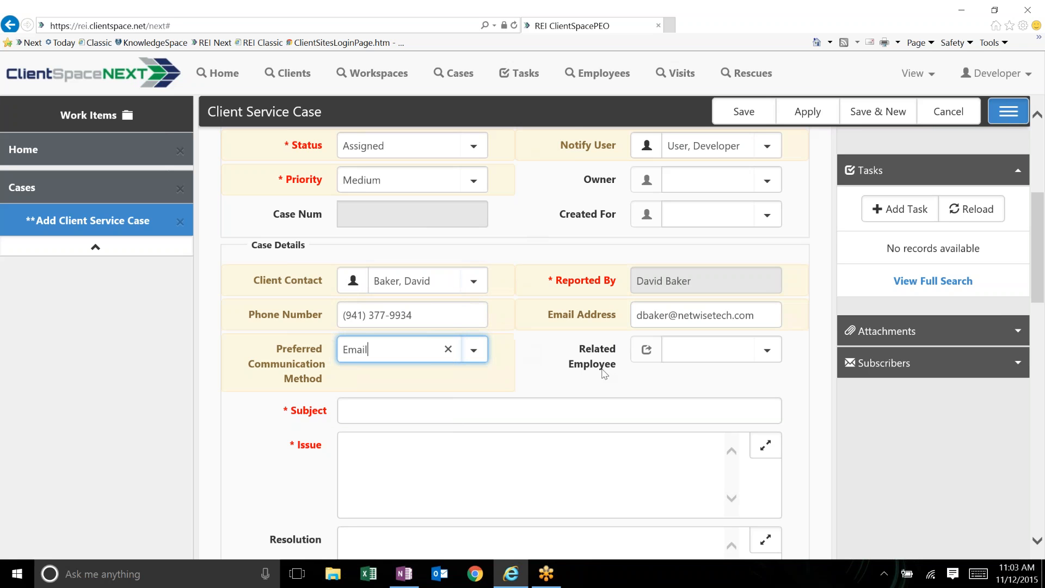
{"action": "left_click", "coordinate": [474, 353]}
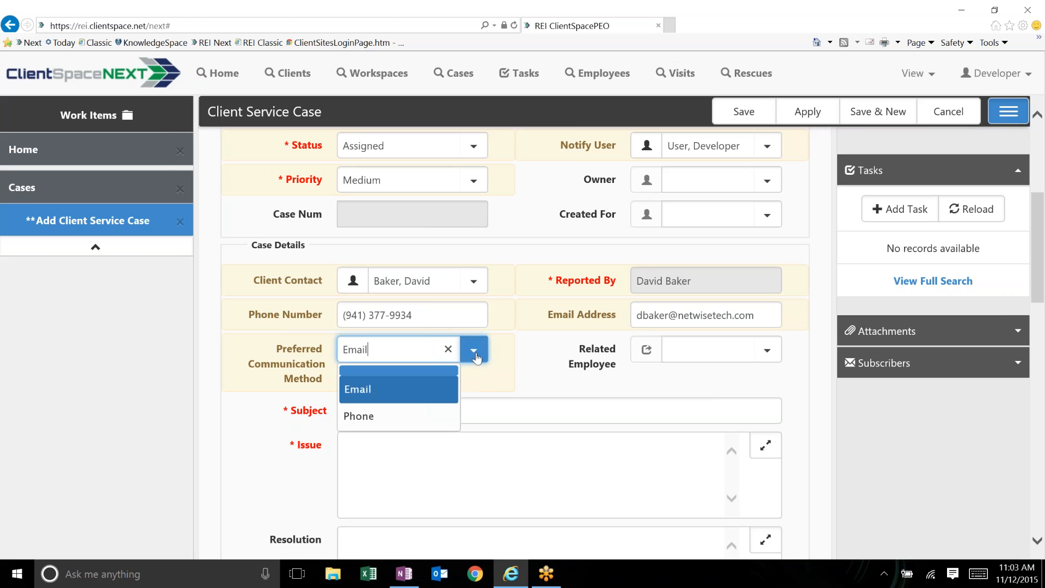
- Review the case's Related Employee options and Subject field, and expand the Issue field
{"action": "left_click", "coordinate": [767, 355]}
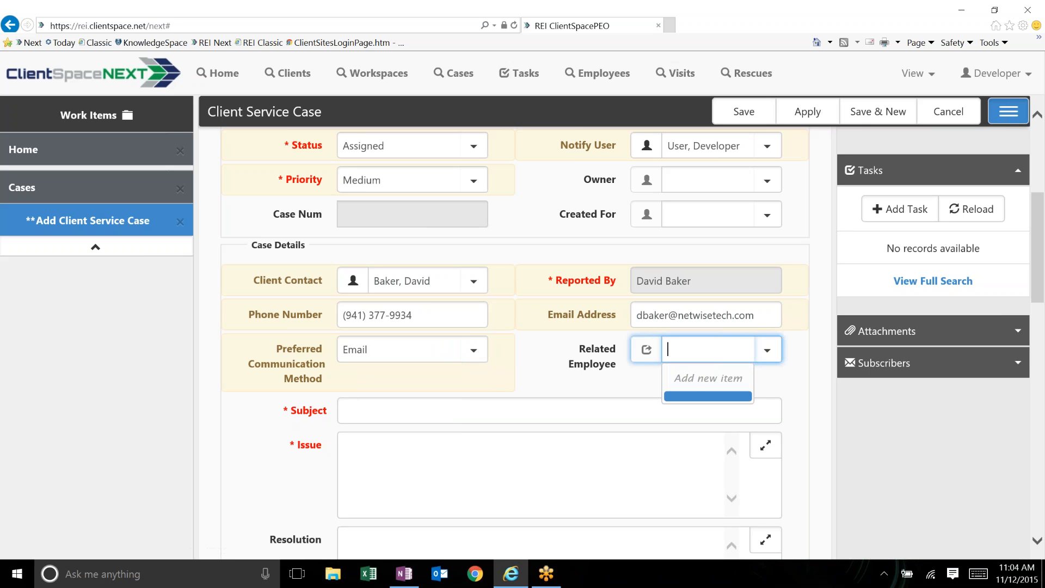
{"action": "left_click", "coordinate": [556, 382]}
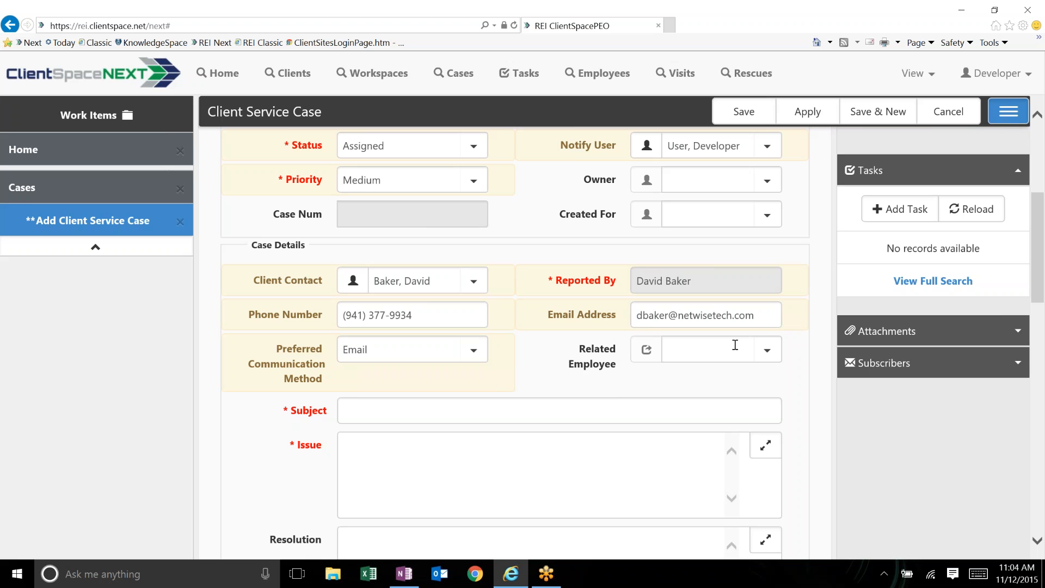
{"action": "left_click", "coordinate": [764, 349]}
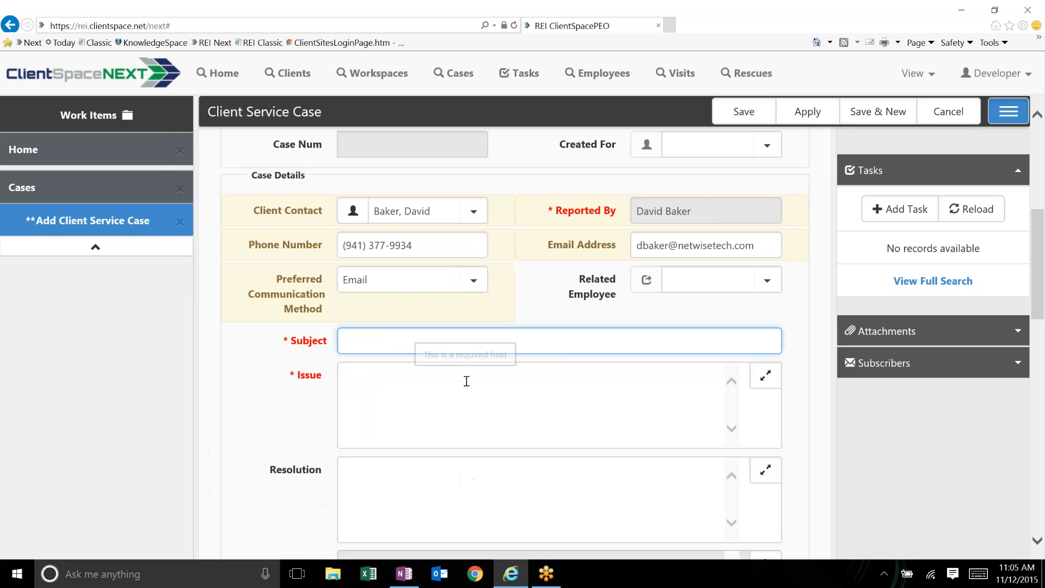
{"action": "left_click", "coordinate": [360, 343]}
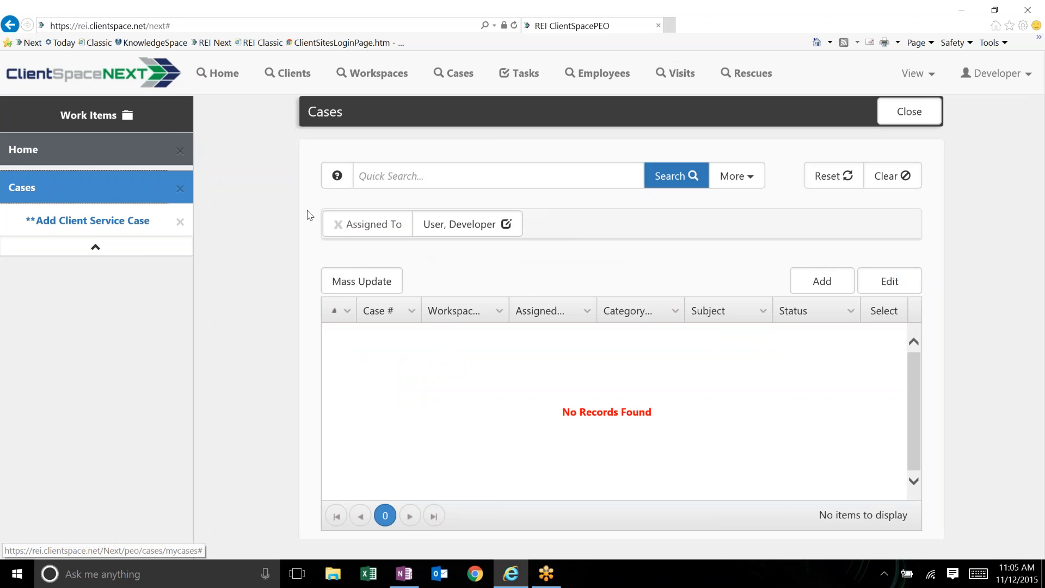
{"action": "left_click", "coordinate": [110, 218]}
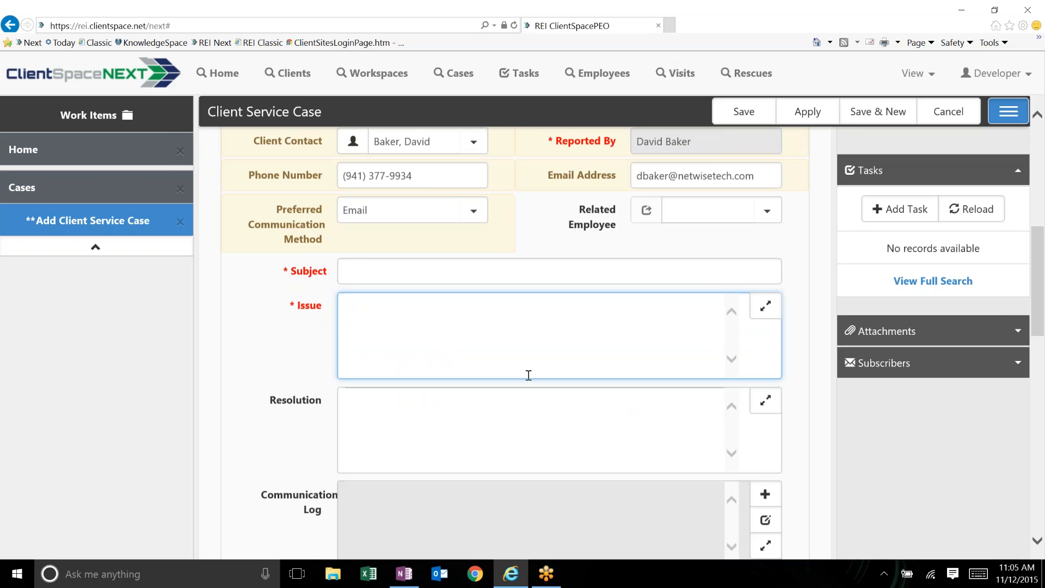
{"action": "left_click", "coordinate": [766, 308]}
- Discard the unsaved client service case and remove the Assigned To filter from the Cases search
{"action": "left_click", "coordinate": [948, 111]}
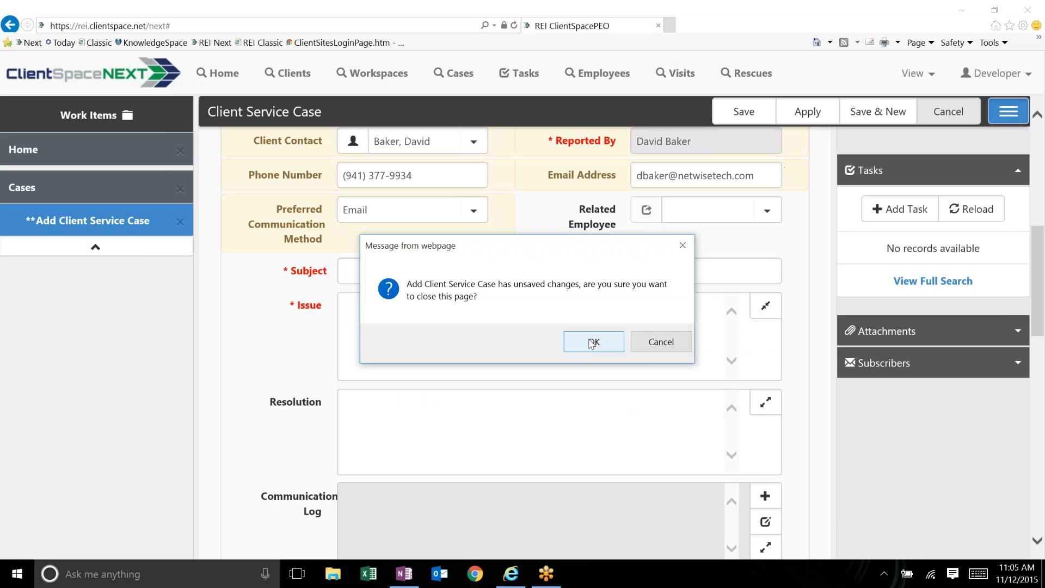
{"action": "key", "text": "Return"}
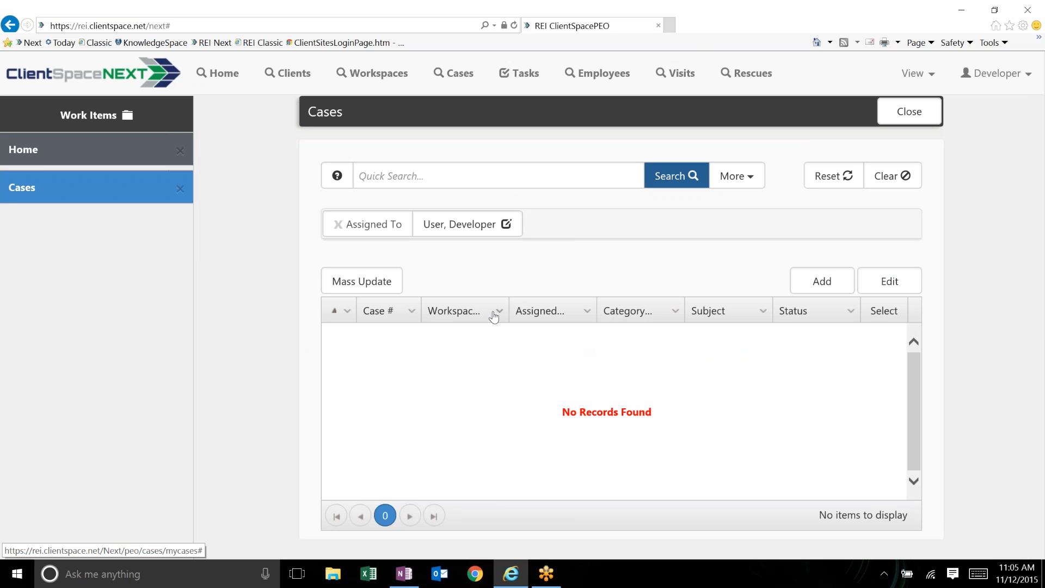
{"action": "left_click", "coordinate": [338, 225]}
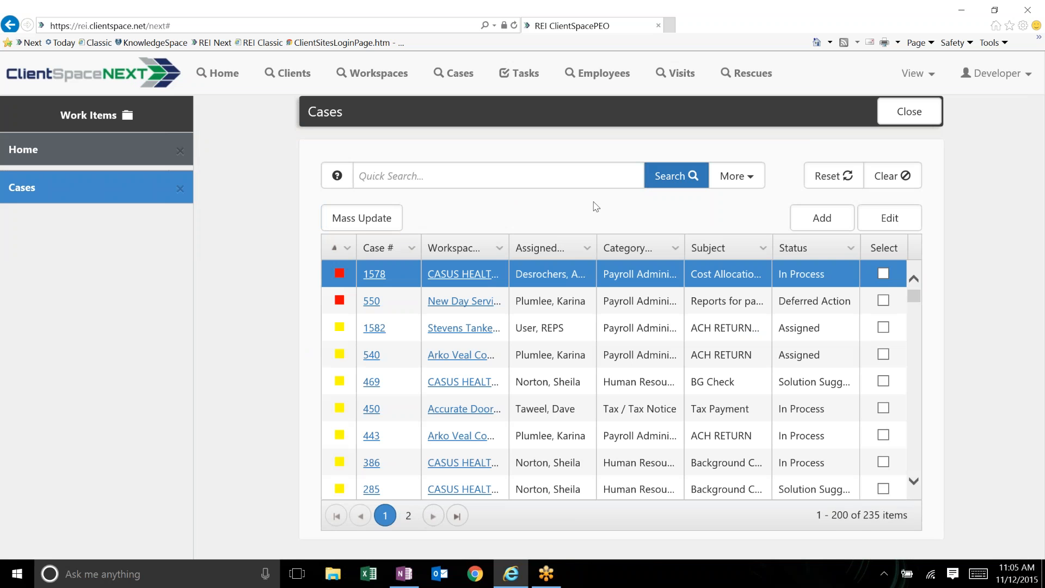
- Search the Cases list for case number 392 and open that case
{"action": "left_click", "coordinate": [403, 179]}
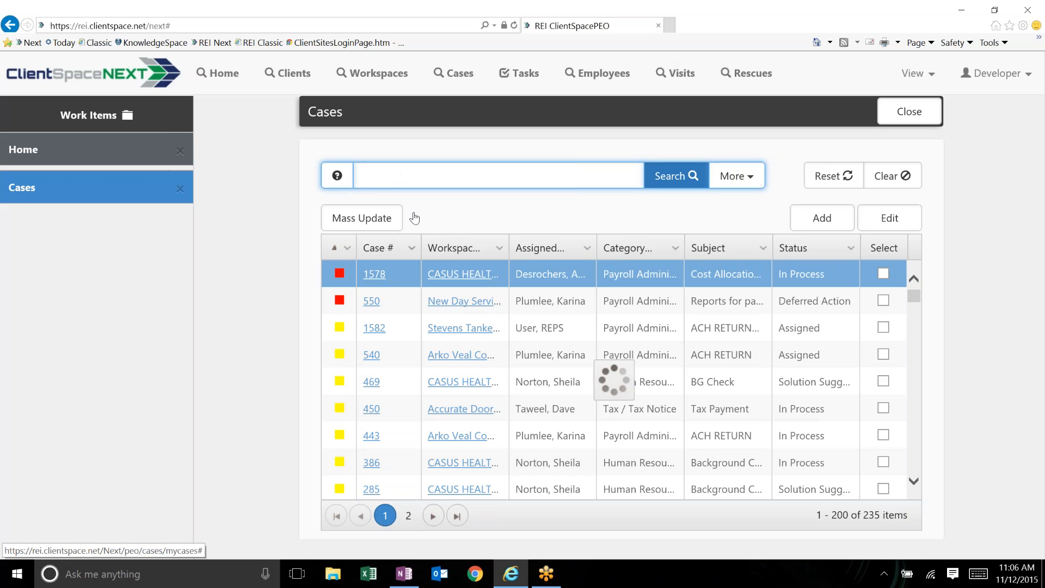
{"action": "left_click", "coordinate": [400, 176]}
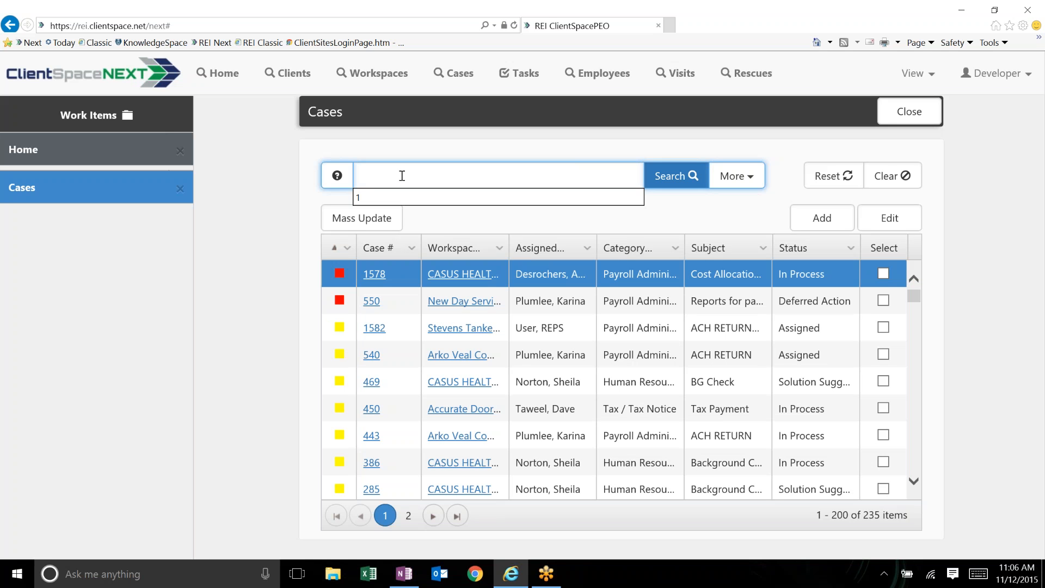
{"action": "left_click", "coordinate": [401, 176]}
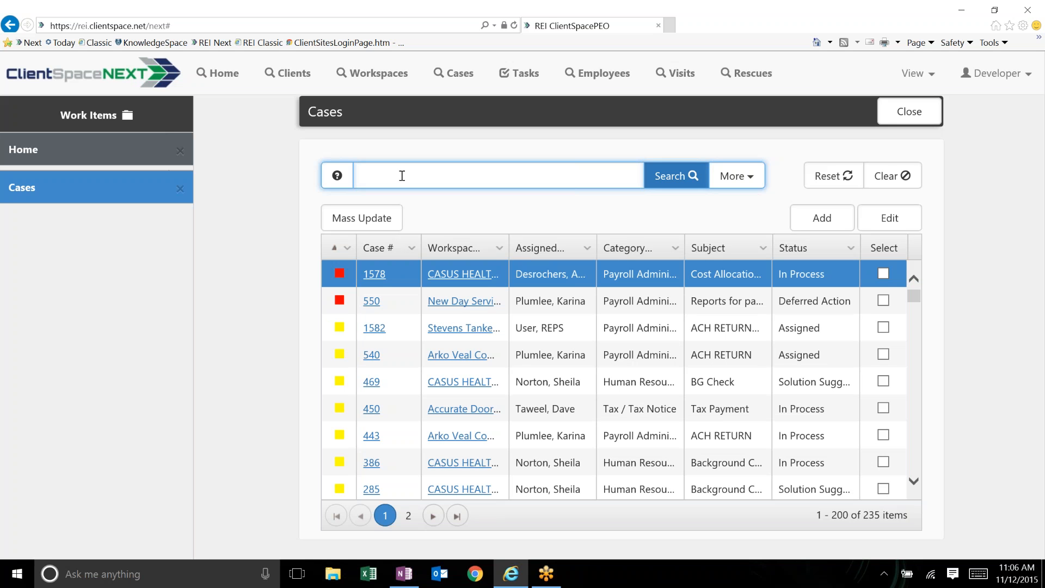
{"action": "left_click", "coordinate": [402, 176]}
{"action": "type", "text": "392"}
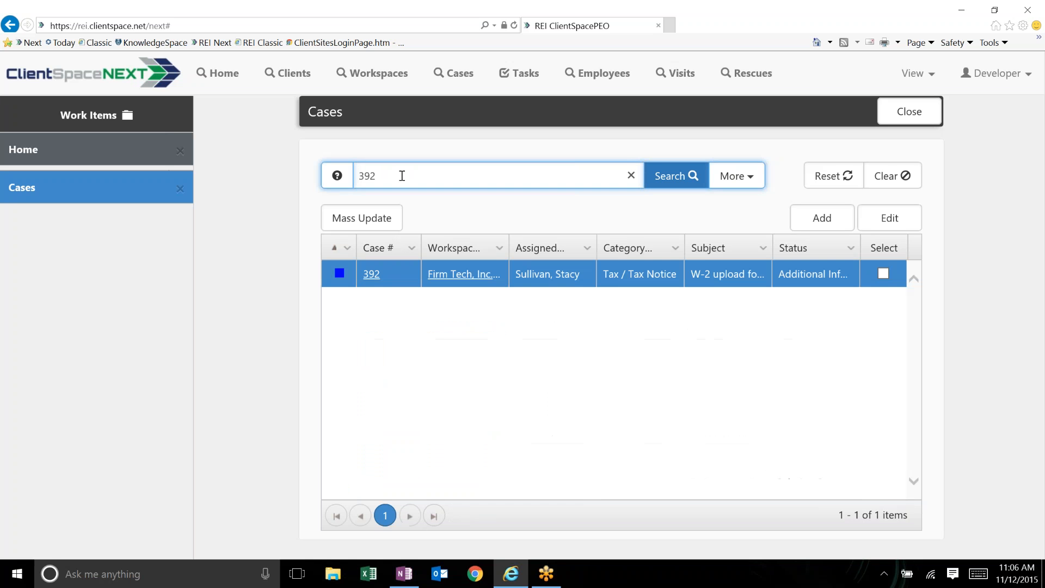
{"action": "double_click", "coordinate": [566, 279]}
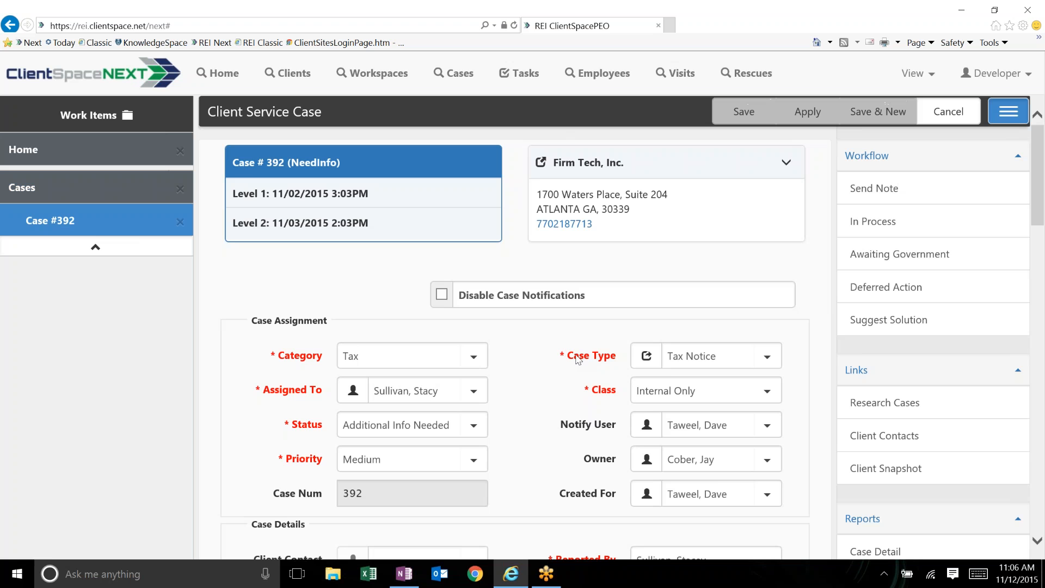
- Review case 392's assignment, details, Communication Log, Internal Notes, Case Escalation and Administrative Fields
{"action": "scroll", "coordinate": [578, 359], "scroll_direction": "down", "scroll_amount": 1}
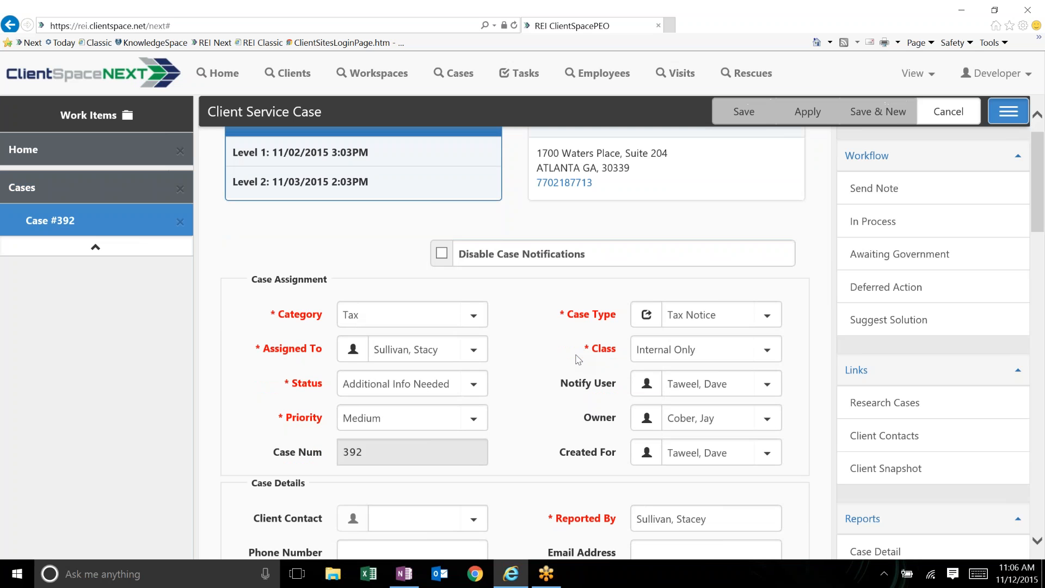
{"action": "scroll", "coordinate": [578, 359], "scroll_direction": "down", "scroll_amount": 6}
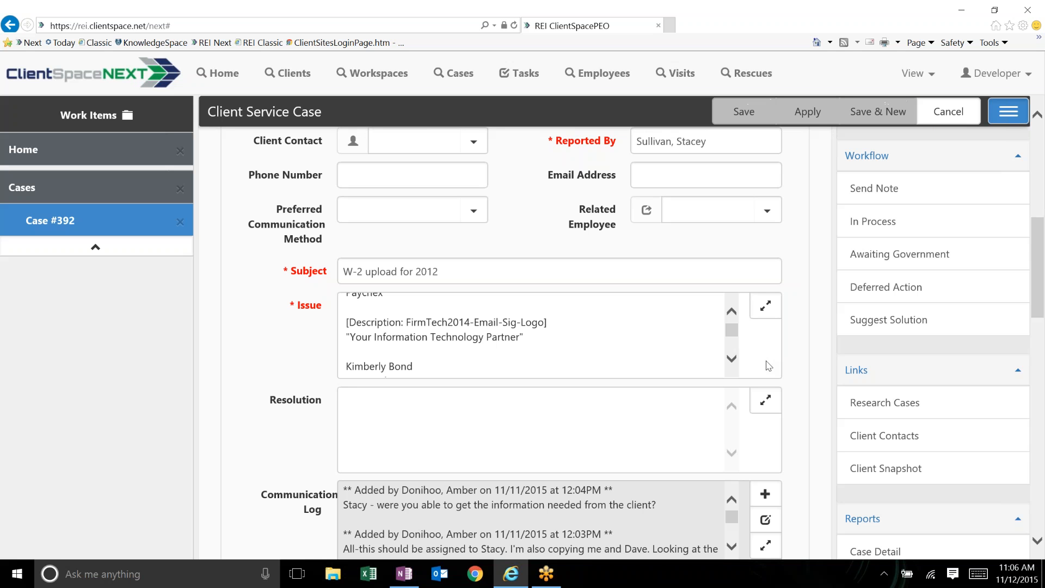
{"action": "scroll", "coordinate": [768, 365], "scroll_direction": "down", "scroll_amount": 3}
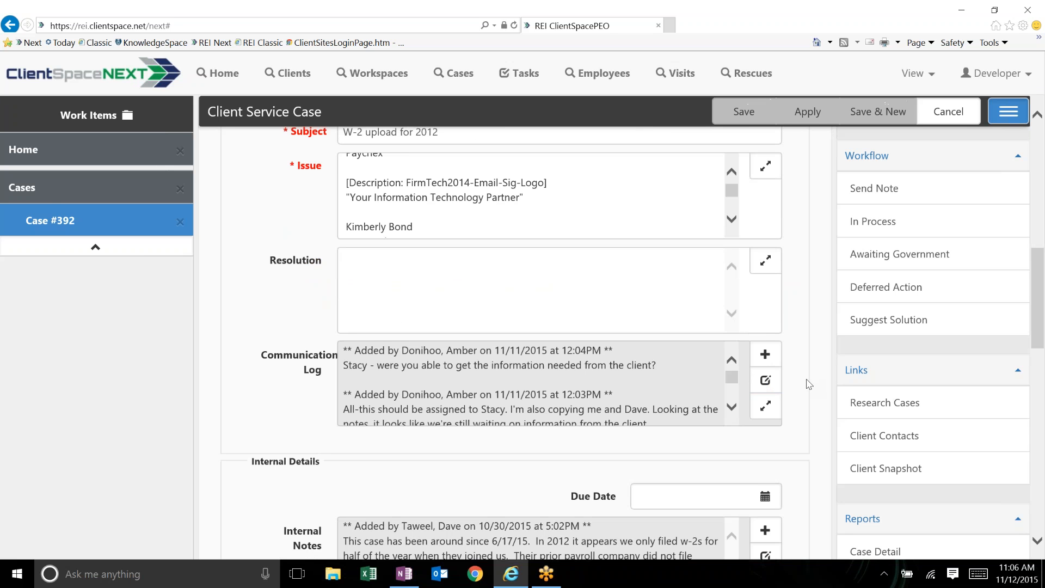
{"action": "scroll", "coordinate": [808, 383], "scroll_direction": "down", "scroll_amount": 1}
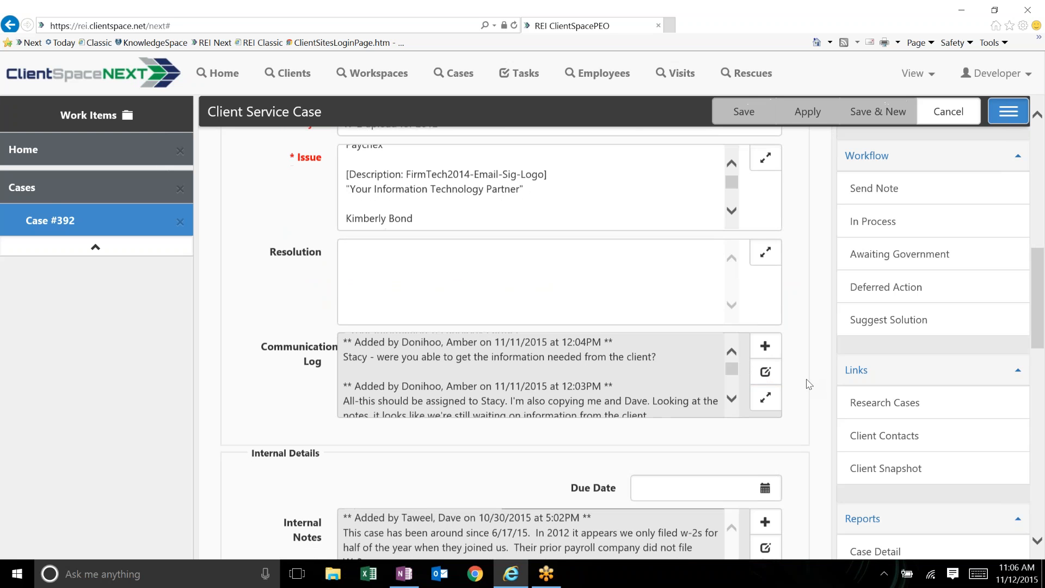
{"action": "scroll", "coordinate": [808, 384], "scroll_direction": "down", "scroll_amount": 10}
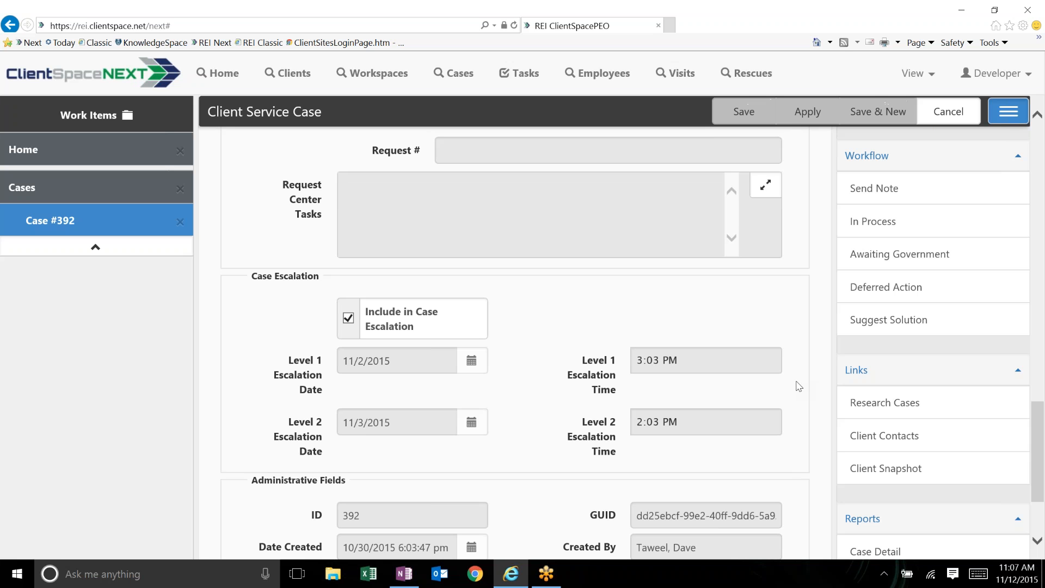
{"action": "scroll", "coordinate": [798, 386], "scroll_direction": "down", "scroll_amount": 1}
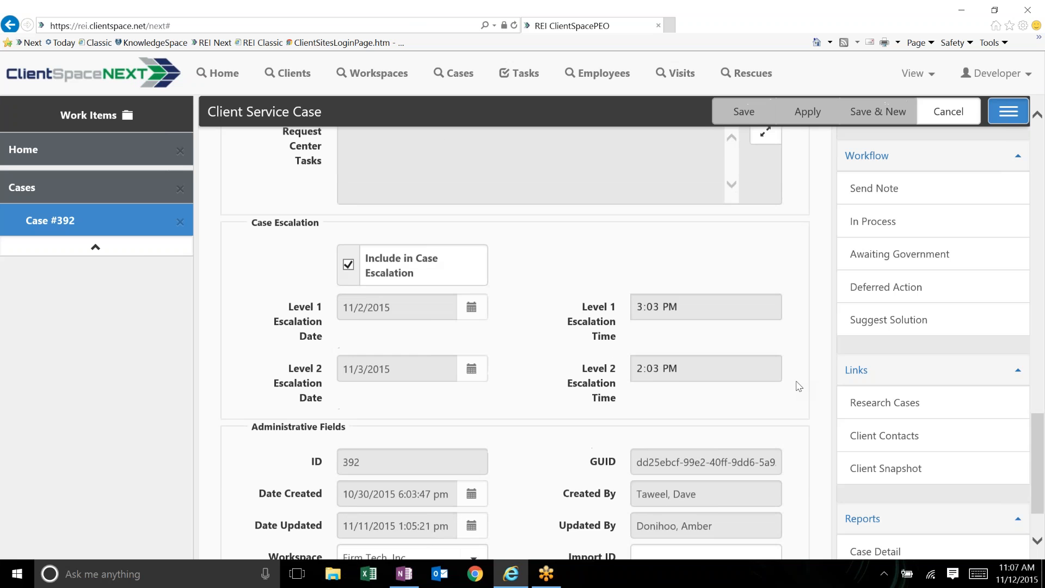
{"action": "scroll", "coordinate": [798, 386], "scroll_direction": "up", "scroll_amount": 11}
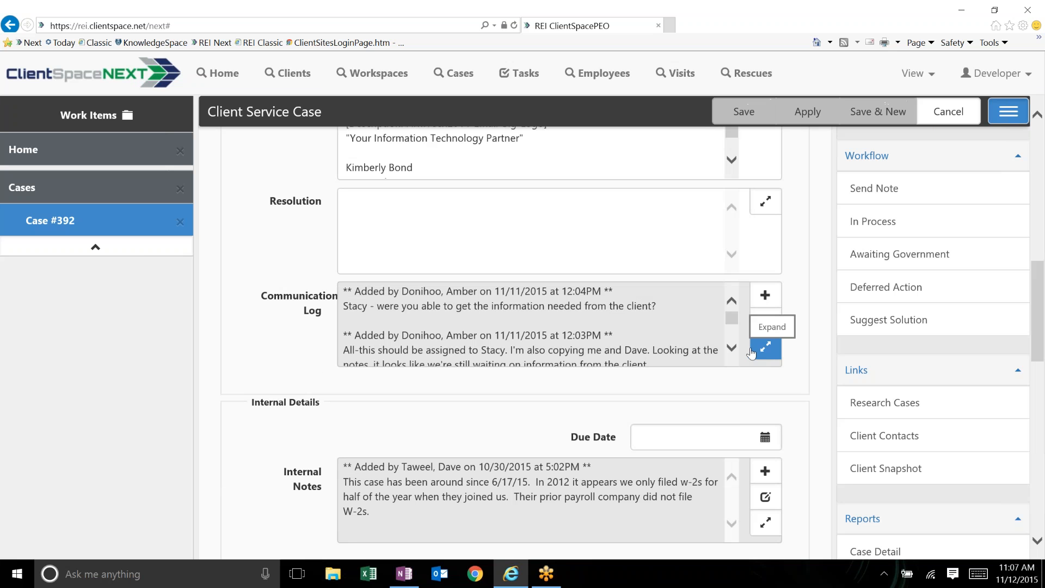
- Read through the case's Communication Log entries and expand the log to its full height
{"action": "left_click", "coordinate": [731, 349]}
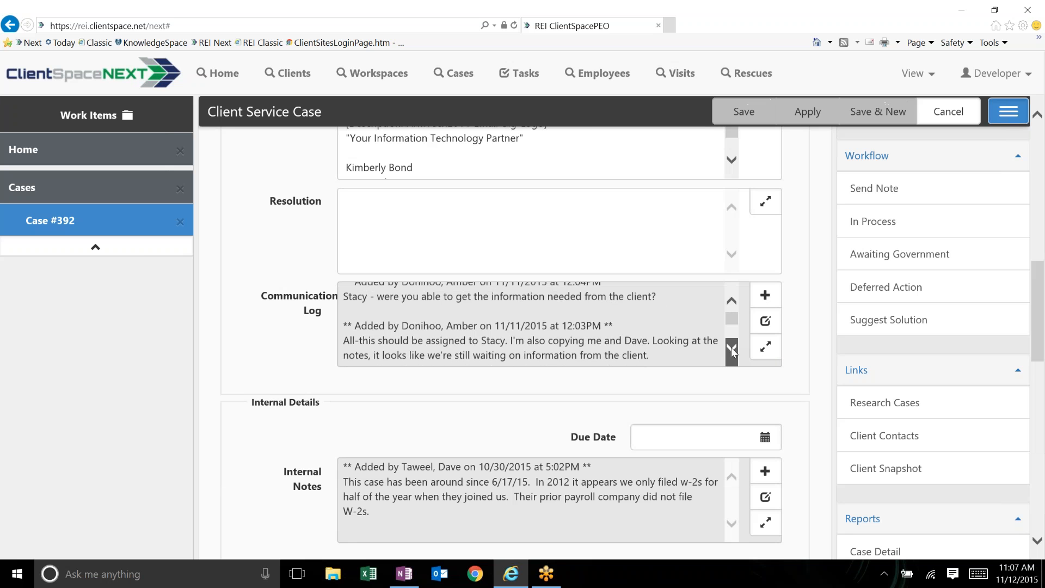
{"action": "left_click", "coordinate": [731, 348]}
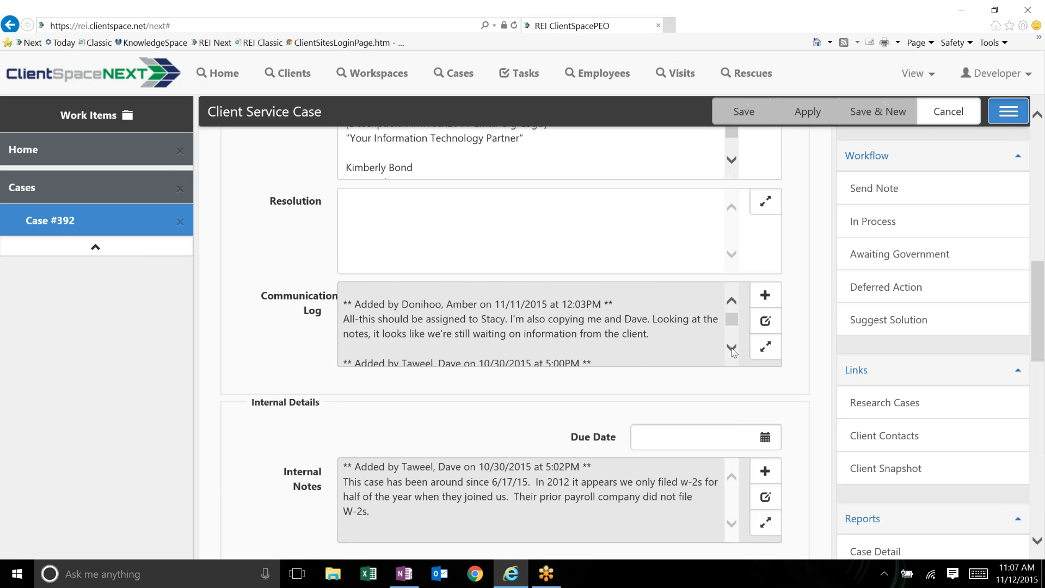
{"action": "left_click", "coordinate": [731, 349]}
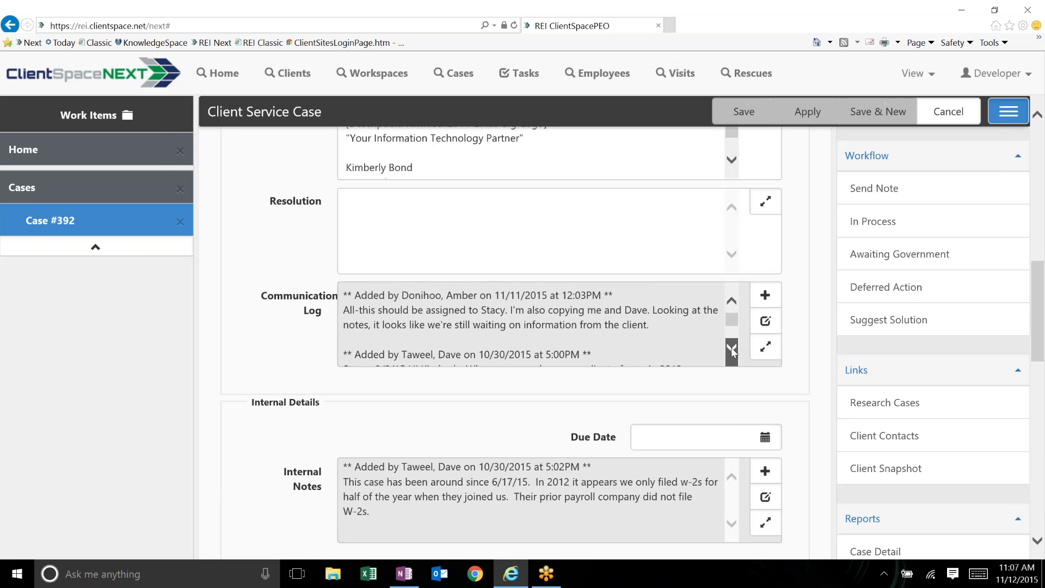
{"action": "scroll", "coordinate": [617, 353], "scroll_direction": "down", "scroll_amount": 2}
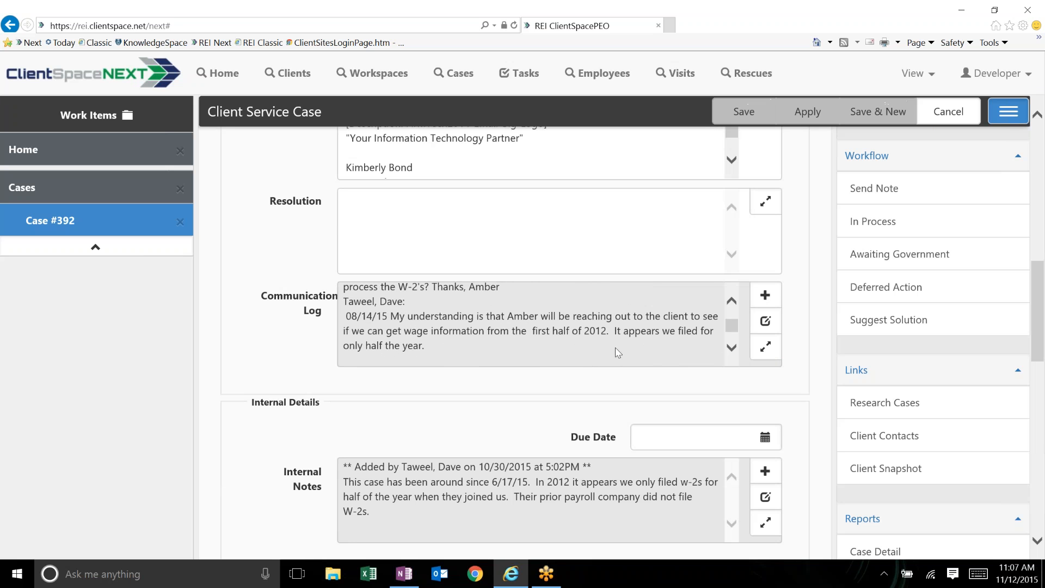
{"action": "left_click", "coordinate": [768, 348]}
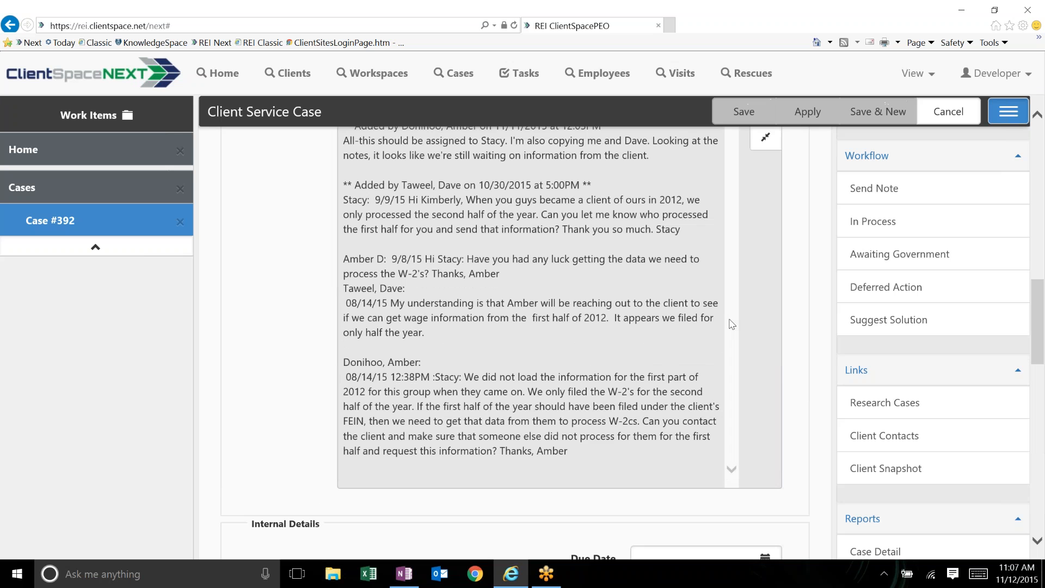
{"action": "scroll", "coordinate": [731, 325], "scroll_direction": "up", "scroll_amount": 1}
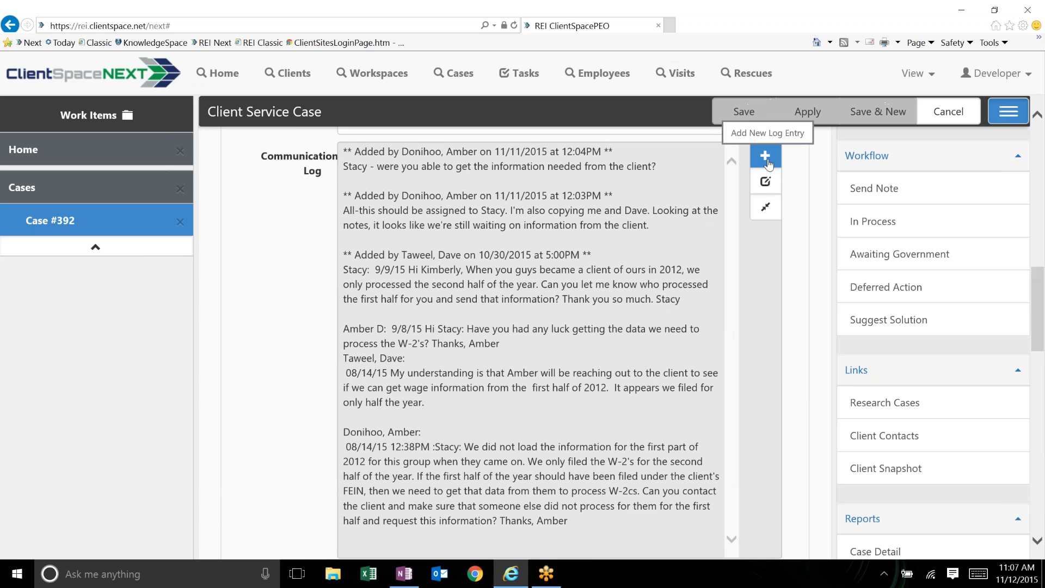
- Start a new Communication Log entry, review the case's fields around it, and discard the blank entry
{"action": "left_click", "coordinate": [768, 163]}
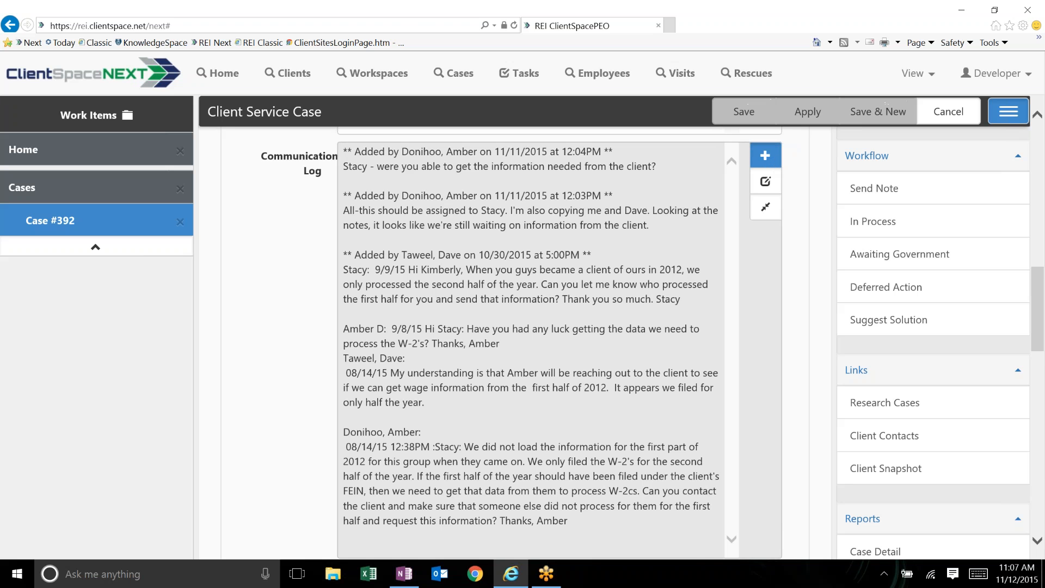
{"action": "left_click", "coordinate": [765, 156]}
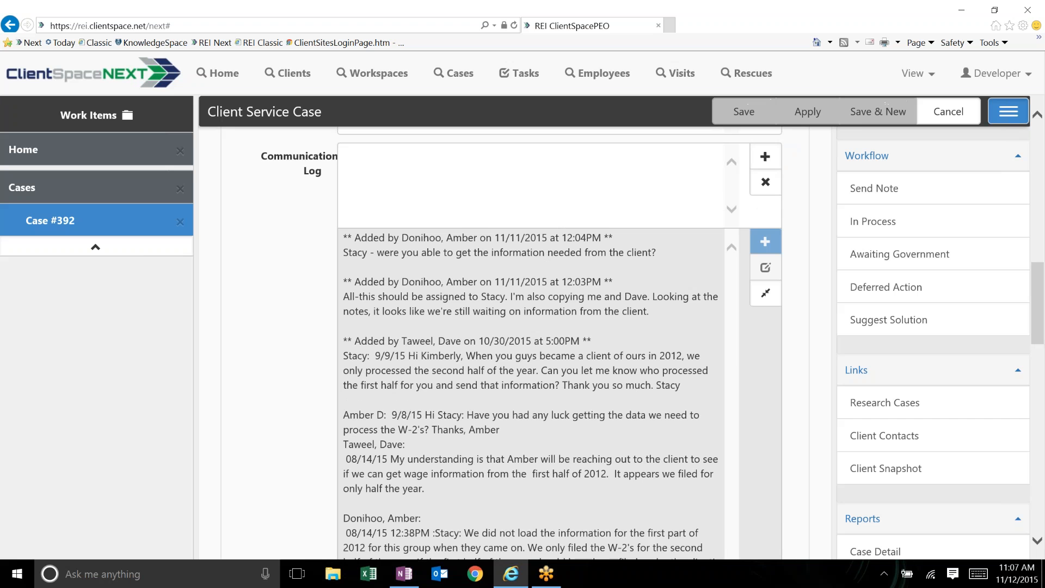
{"action": "scroll", "coordinate": [346, 317], "scroll_direction": "up", "scroll_amount": 4}
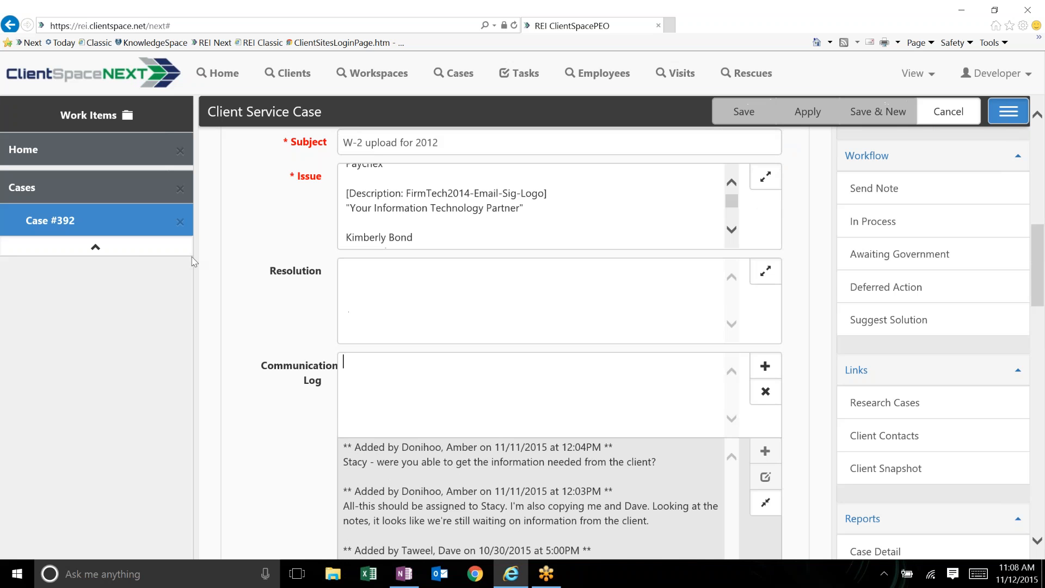
{"action": "left_click", "coordinate": [38, 179]}
{"action": "left_click", "coordinate": [50, 218]}
{"action": "scroll", "coordinate": [662, 292], "scroll_direction": "up", "scroll_amount": 1}
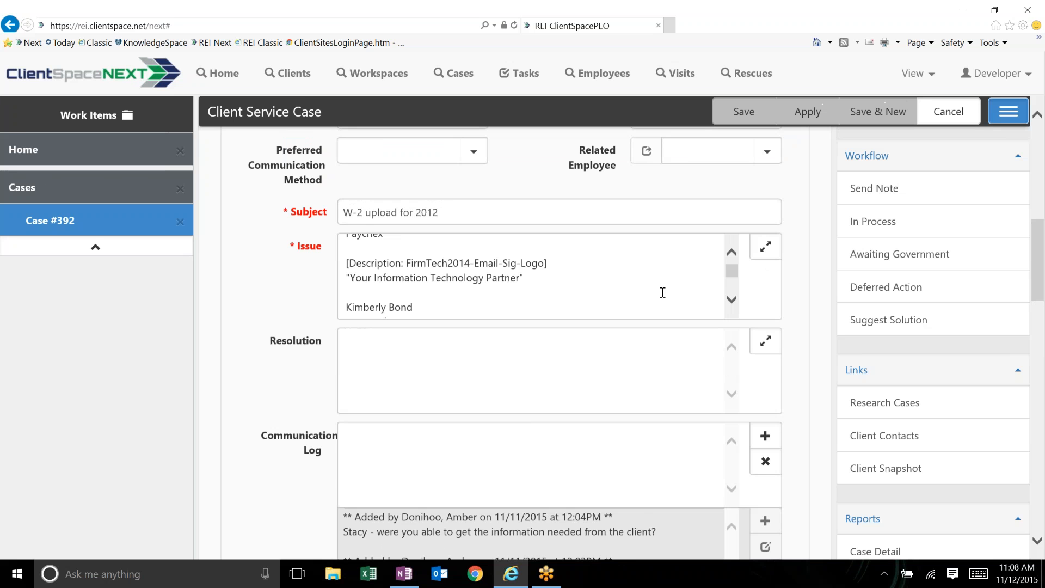
{"action": "scroll", "coordinate": [662, 292], "scroll_direction": "up", "scroll_amount": 4}
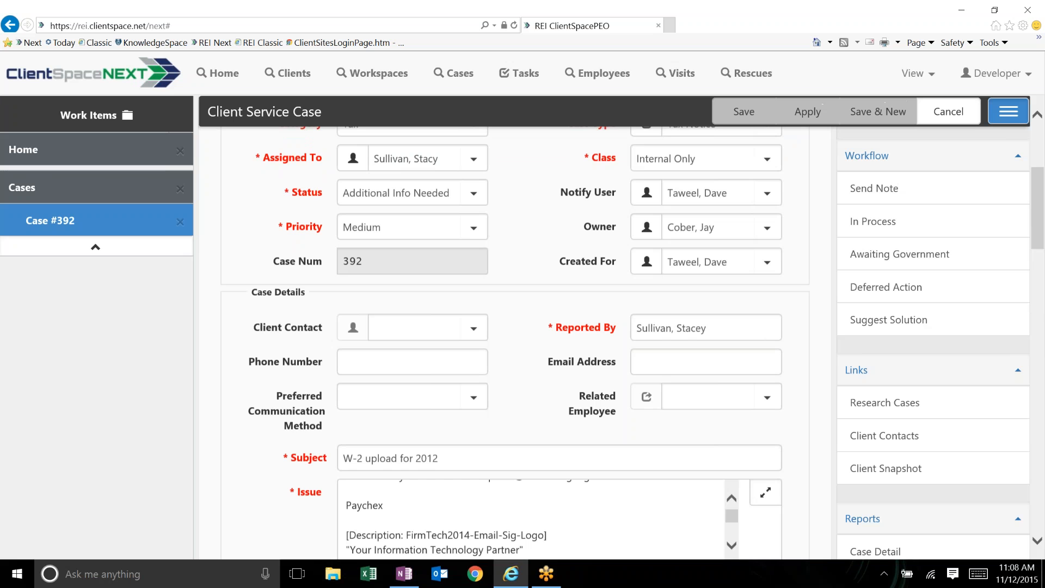
{"action": "scroll", "coordinate": [771, 256], "scroll_direction": "down", "scroll_amount": 6}
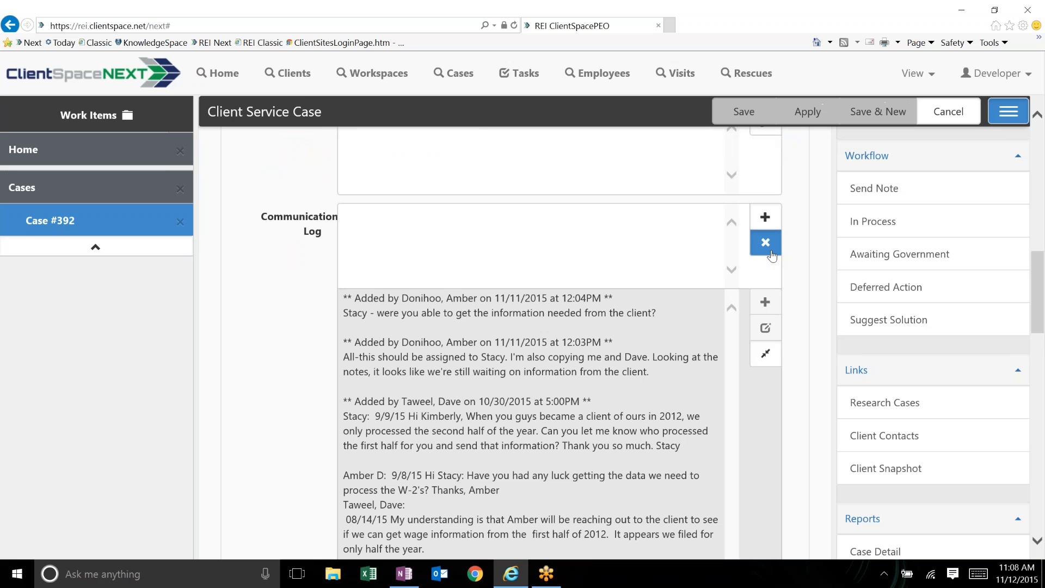
{"action": "left_click", "coordinate": [771, 251]}
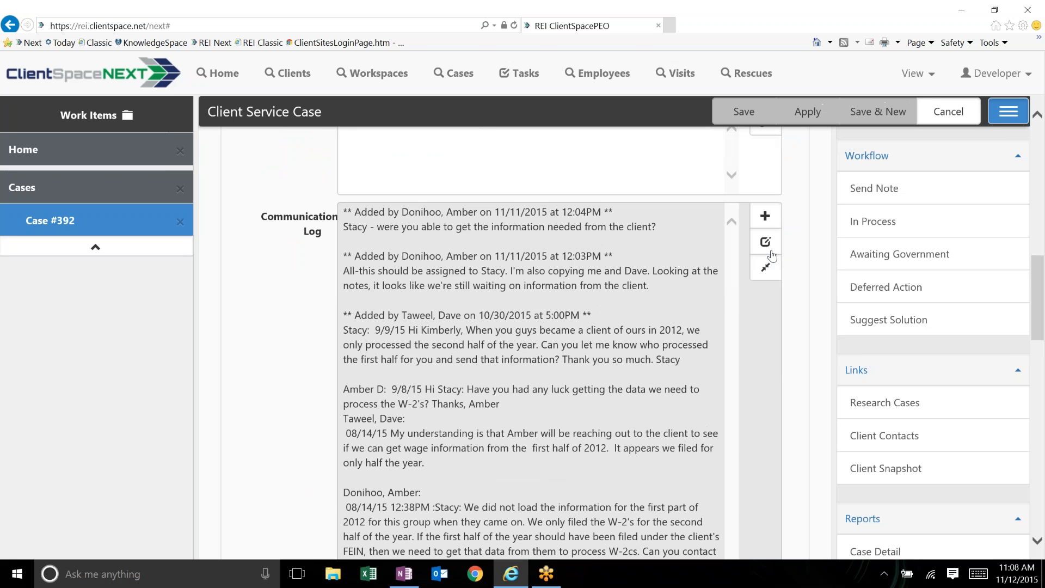
- Examine the case's Workflow, Links and Reports options and its Tasks, Attachments, Subscribers and Activities sections
{"action": "scroll", "coordinate": [871, 278], "scroll_direction": "up", "scroll_amount": 6}
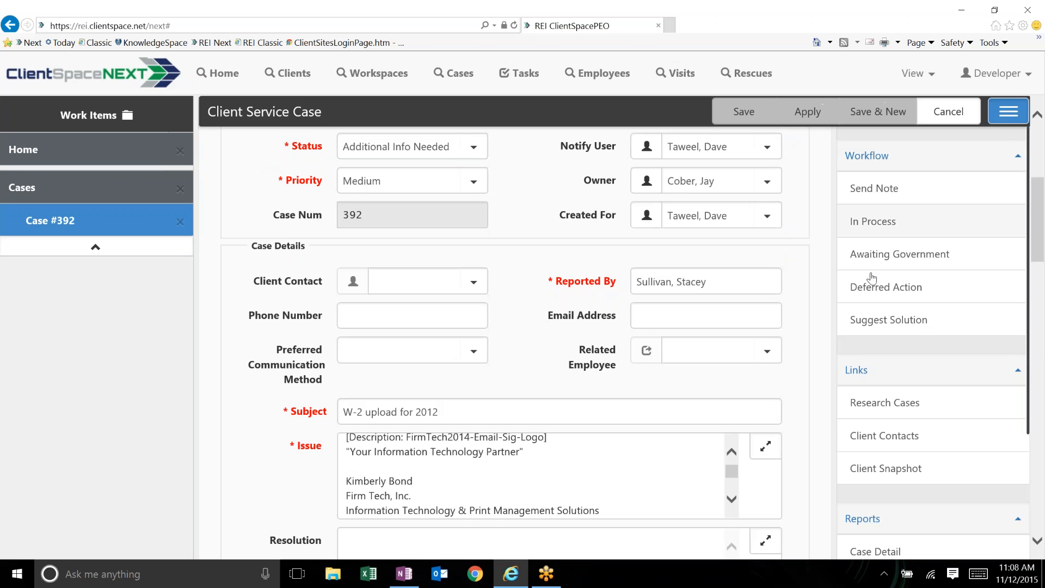
{"action": "scroll", "coordinate": [872, 278], "scroll_direction": "down", "scroll_amount": 2}
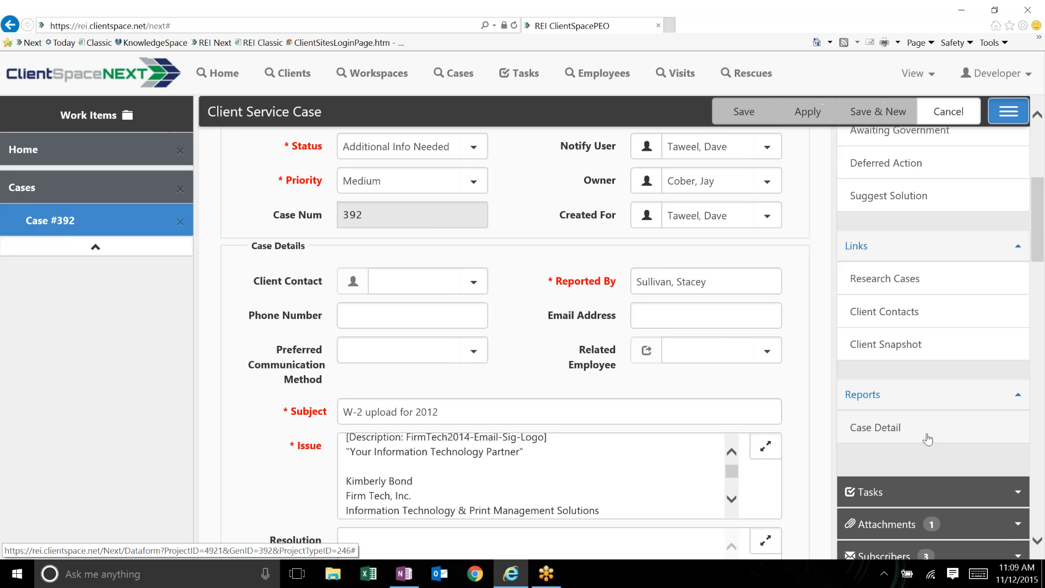
{"action": "scroll", "coordinate": [928, 438], "scroll_direction": "down", "scroll_amount": 1}
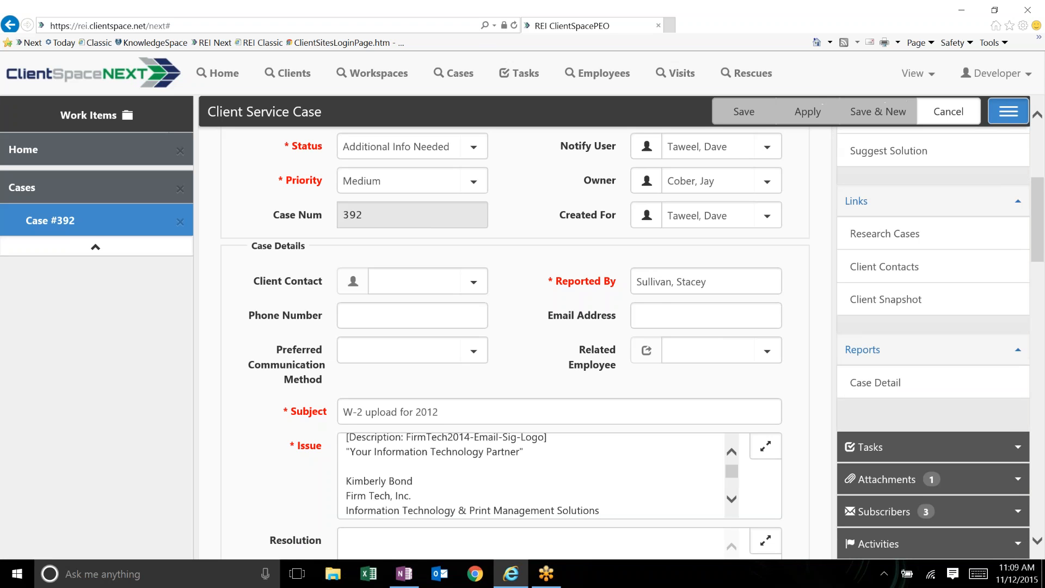
{"action": "scroll", "coordinate": [514, 343], "scroll_direction": "down", "scroll_amount": 1}
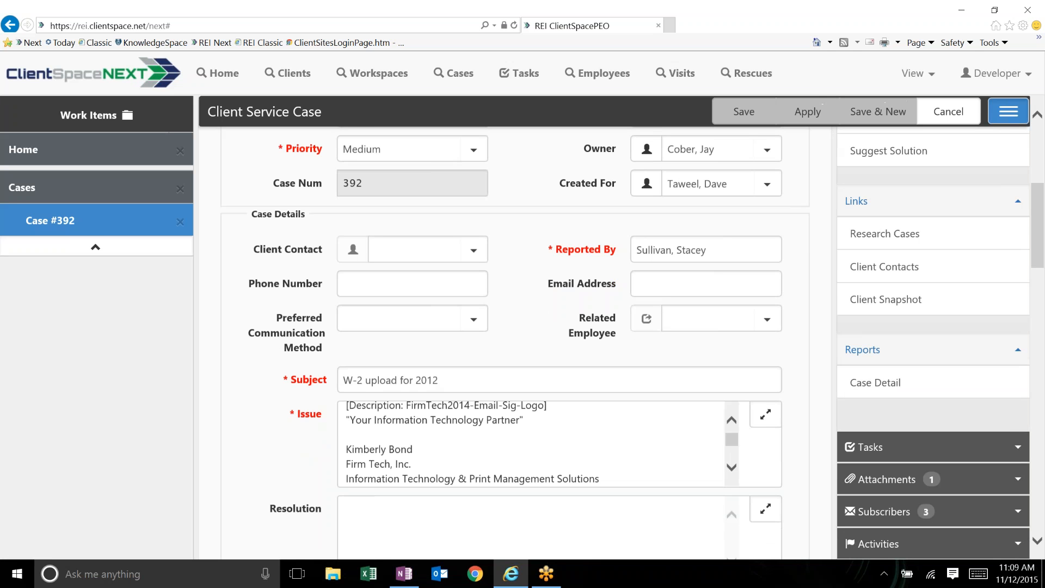
{"action": "scroll", "coordinate": [808, 423], "scroll_direction": "down", "scroll_amount": 5}
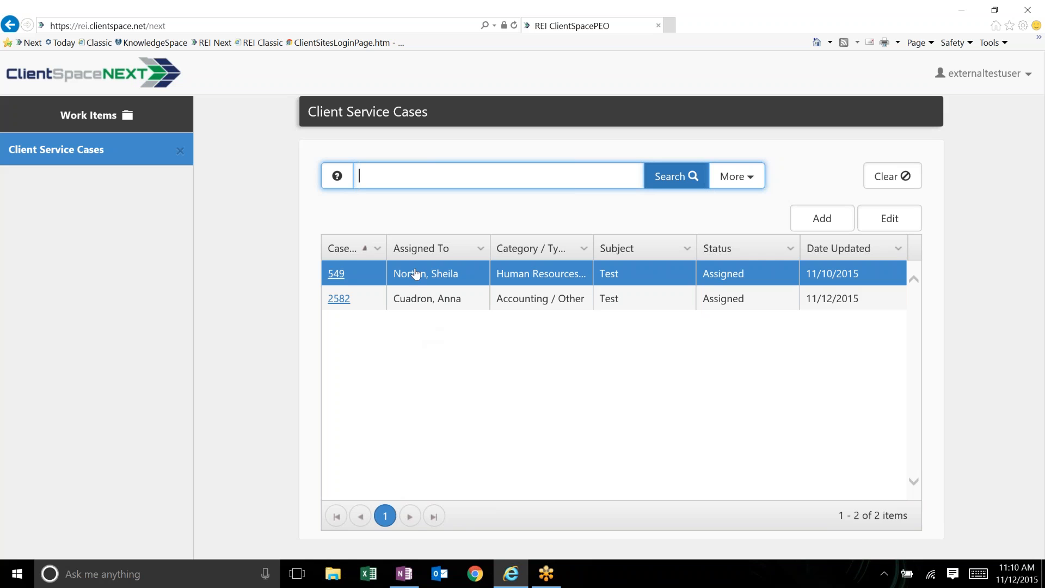
- Add a new client service case as the external user and review its assignment and details fields
{"action": "left_click", "coordinate": [790, 218]}
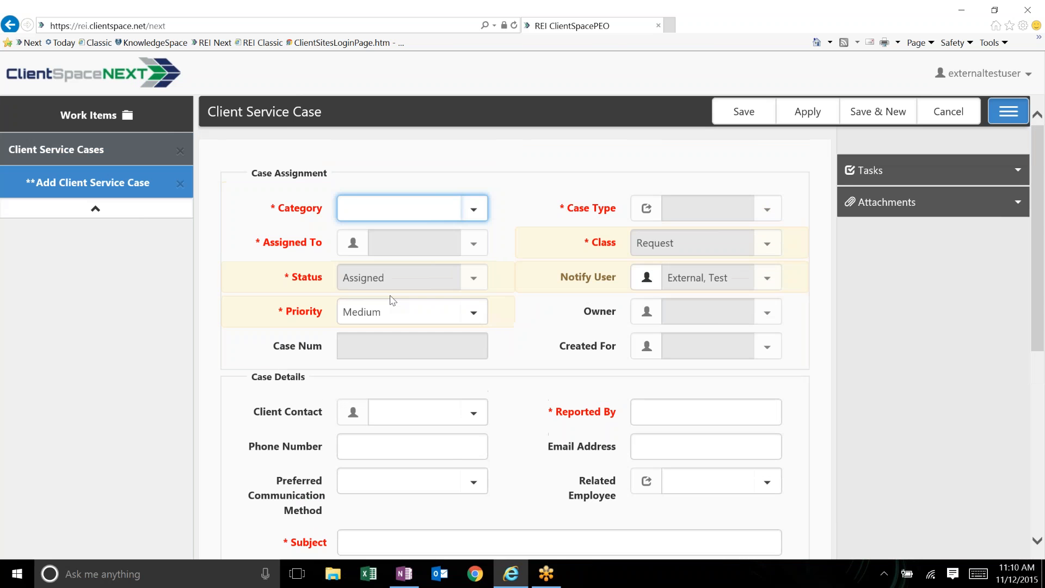
{"action": "scroll", "coordinate": [392, 301], "scroll_direction": "down", "scroll_amount": 1}
{"action": "scroll", "coordinate": [288, 483], "scroll_direction": "down", "scroll_amount": 6}
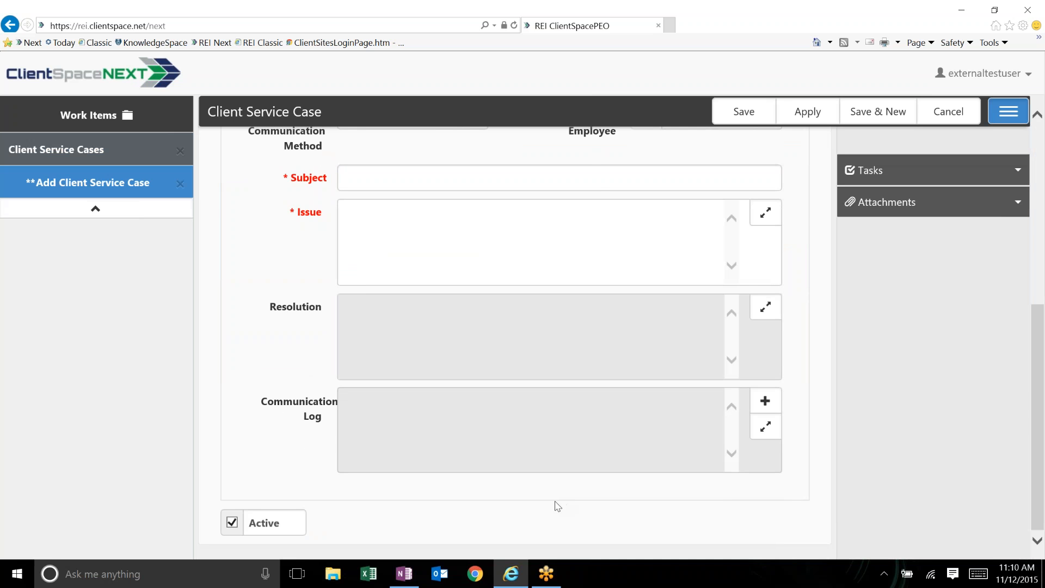
{"action": "scroll", "coordinate": [556, 507], "scroll_direction": "up", "scroll_amount": 1}
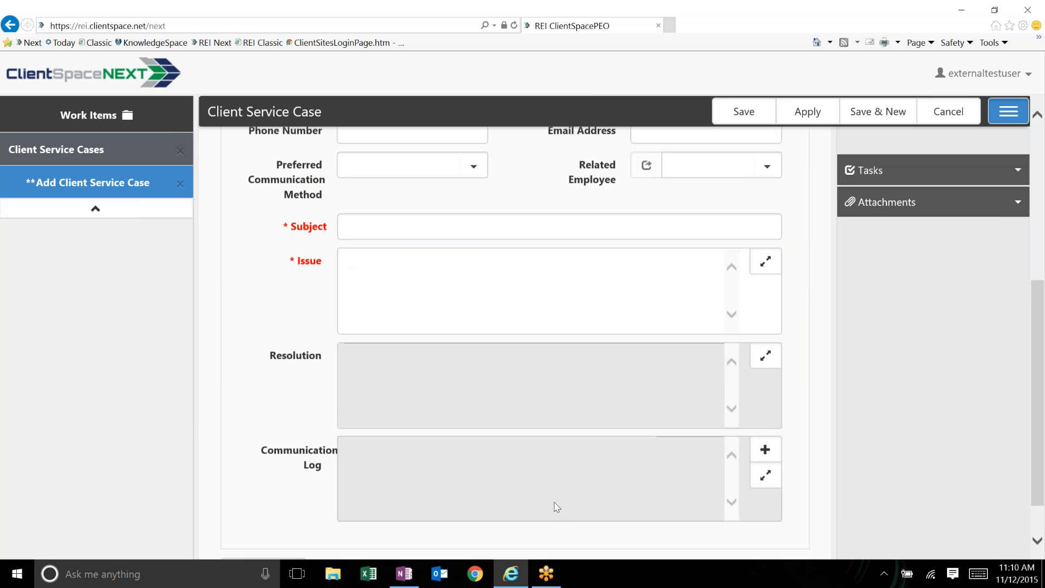
{"action": "scroll", "coordinate": [556, 507], "scroll_direction": "up", "scroll_amount": 4}
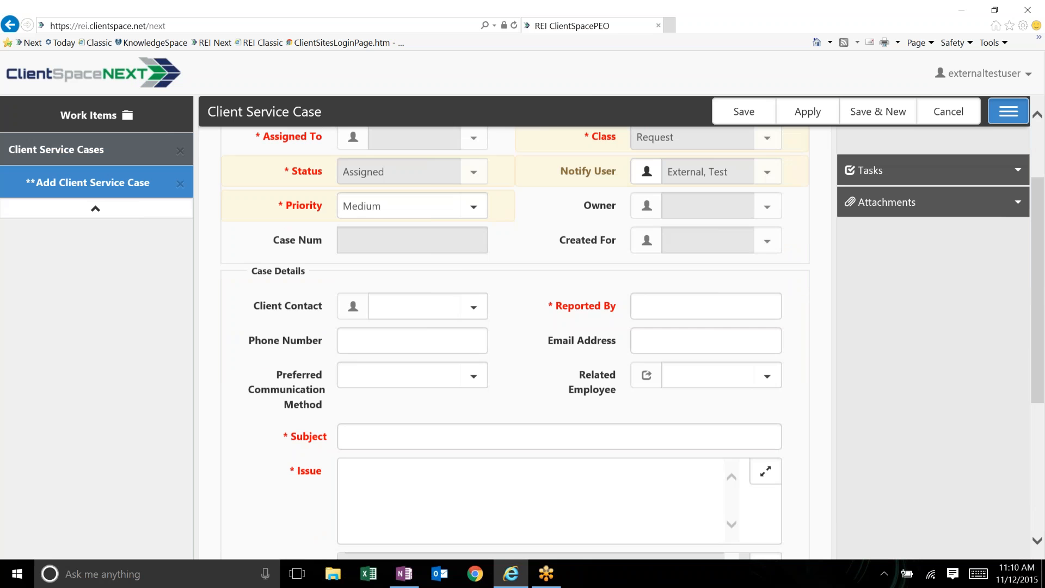
{"action": "scroll", "coordinate": [556, 343], "scroll_direction": "up", "scroll_amount": 2}
- Set the new case's Category to Accounting and its Case Type to Other
{"action": "left_click", "coordinate": [473, 193]}
{"action": "left_click", "coordinate": [407, 234]}
{"action": "left_click", "coordinate": [766, 193]}
{"action": "left_click", "coordinate": [702, 284]}
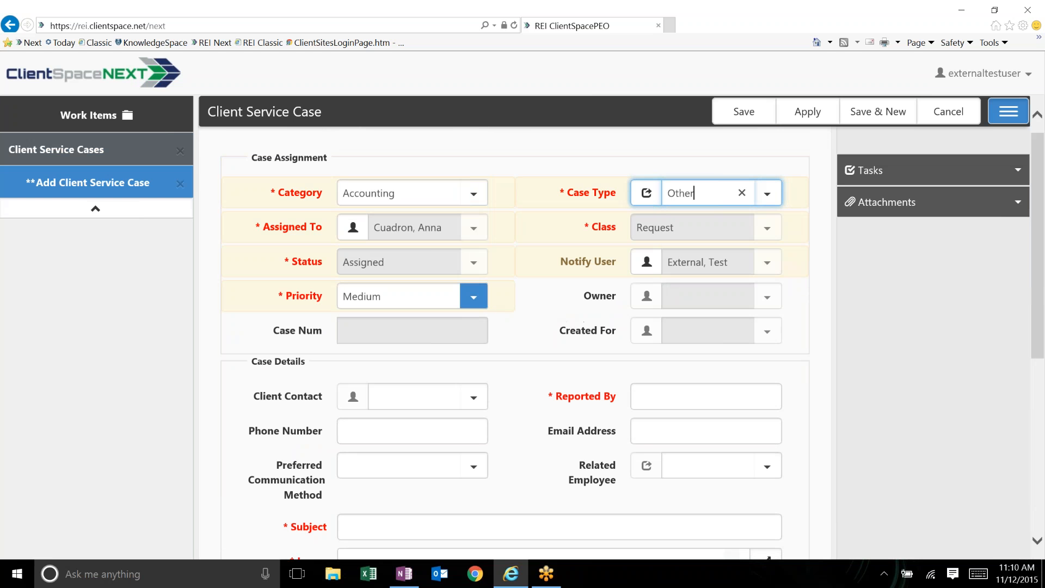
- Set the new client service case's Priority to High
{"action": "left_click", "coordinate": [474, 298]}
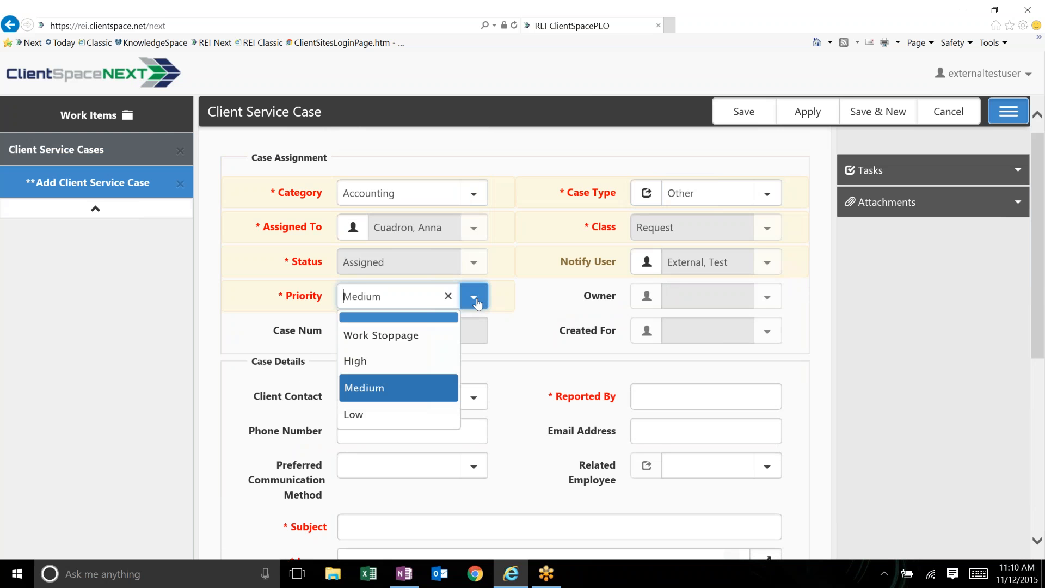
{"action": "left_click", "coordinate": [370, 361]}
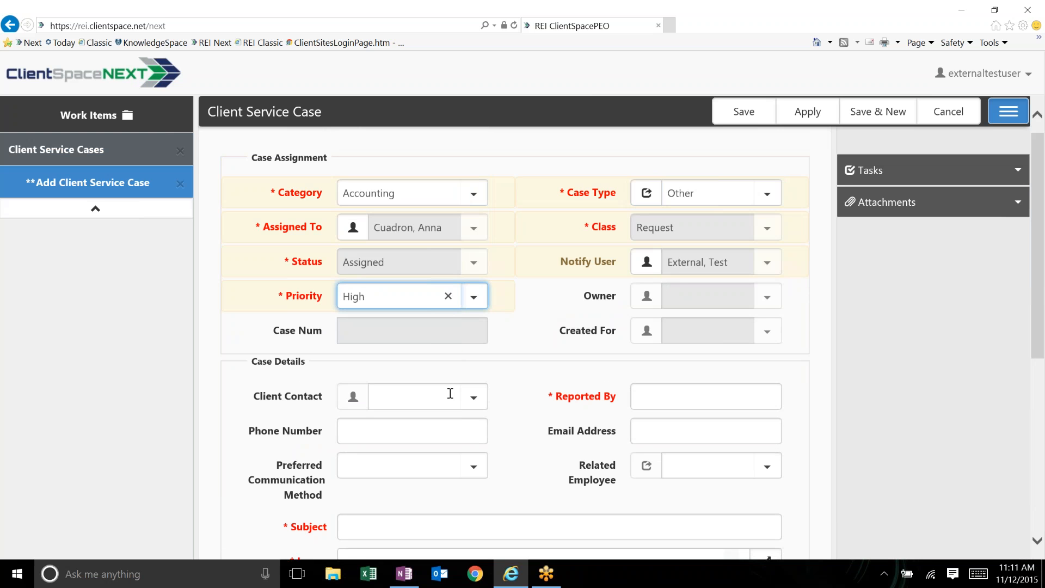
- Select the second listed person as the Client Contact and set the Preferred Communication Method to Phone
{"action": "left_click", "coordinate": [473, 396]}
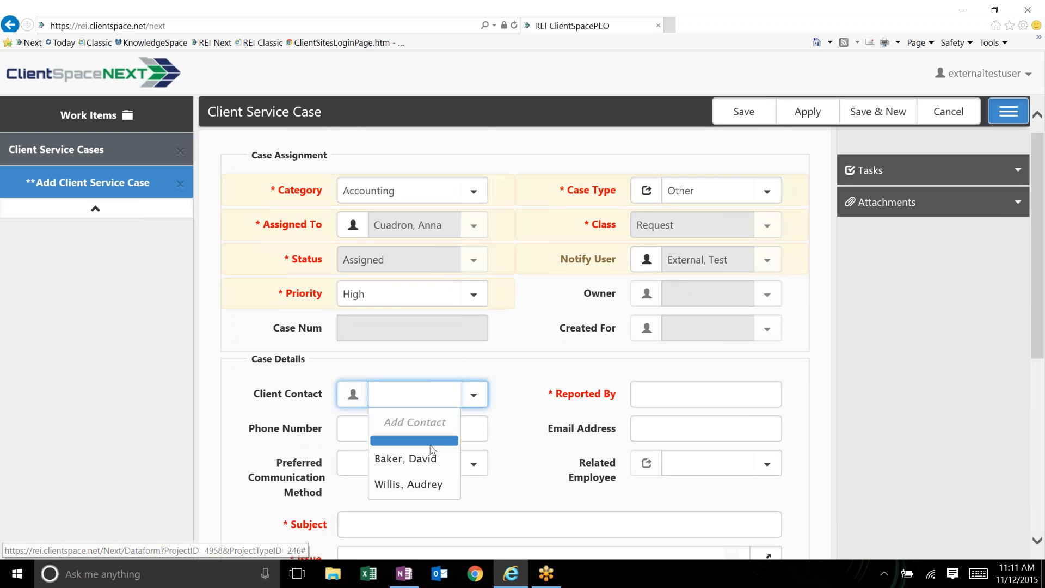
{"action": "scroll", "coordinate": [433, 449], "scroll_direction": "down", "scroll_amount": 3}
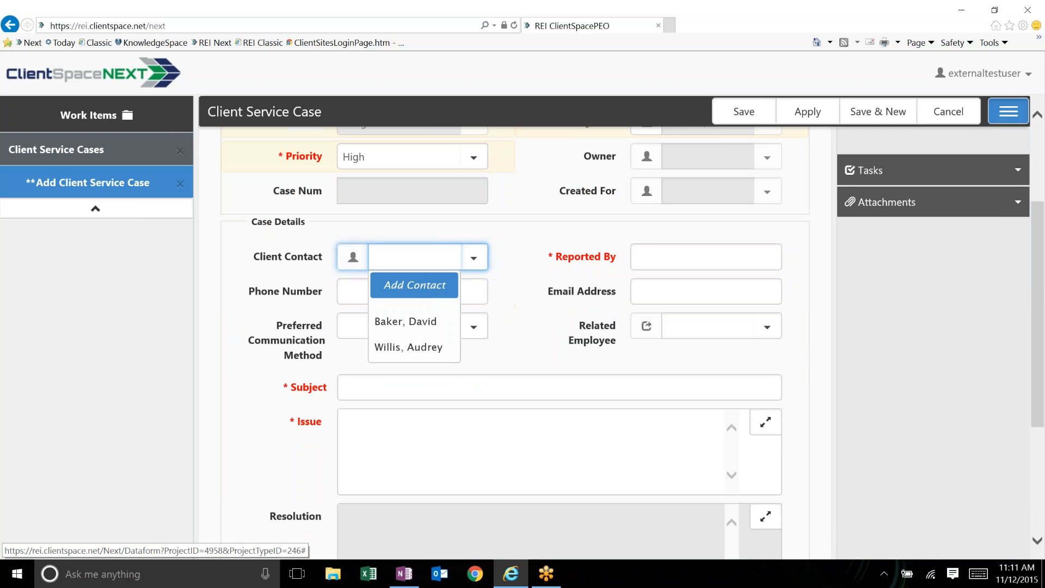
{"action": "left_click", "coordinate": [425, 347]}
{"action": "left_click", "coordinate": [481, 340]}
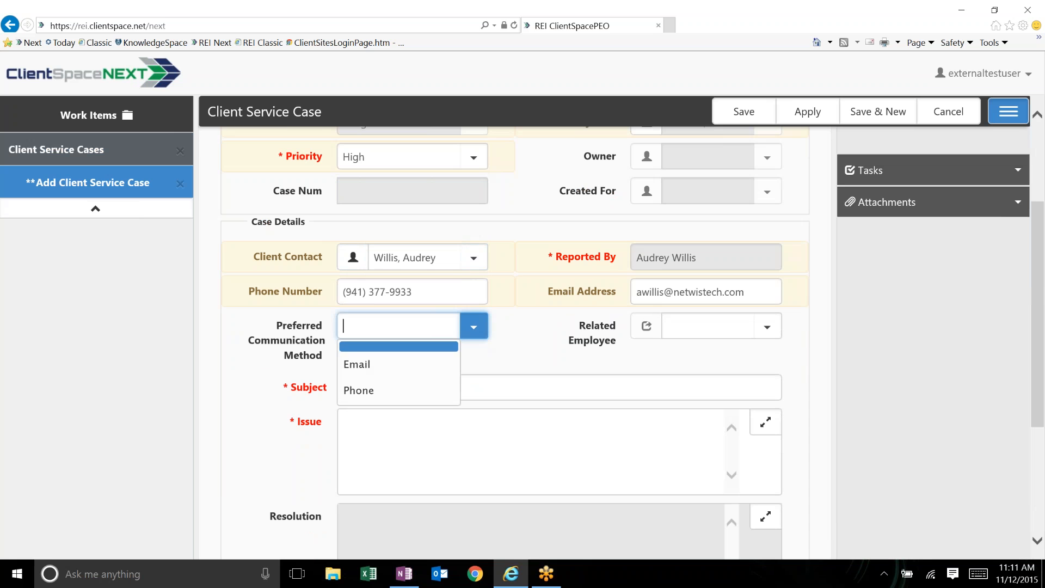
{"action": "left_click", "coordinate": [456, 390]}
- Enter "Test - Ignore" as the case's Subject and "test" as its Issue
{"action": "left_click", "coordinate": [585, 388]}
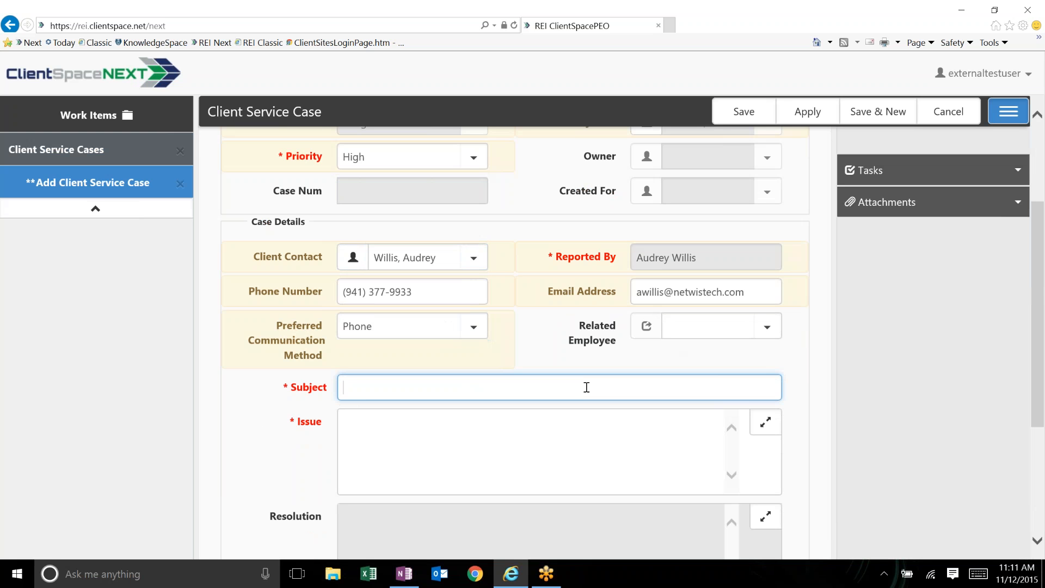
{"action": "type", "text": "Test - Ignore"}
{"action": "left_click", "coordinate": [457, 443]}
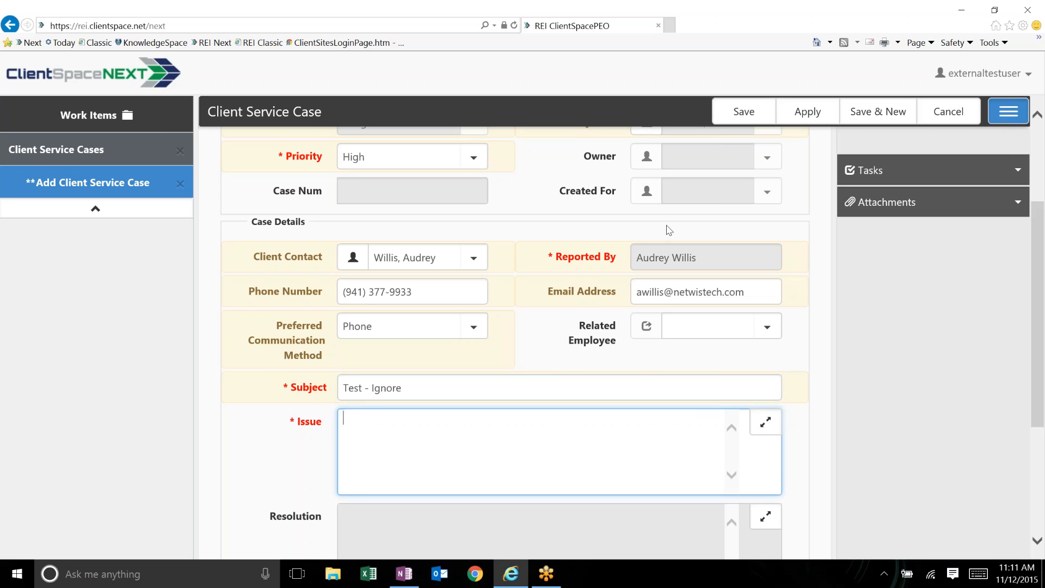
{"action": "scroll", "coordinate": [666, 231], "scroll_direction": "up", "scroll_amount": 2}
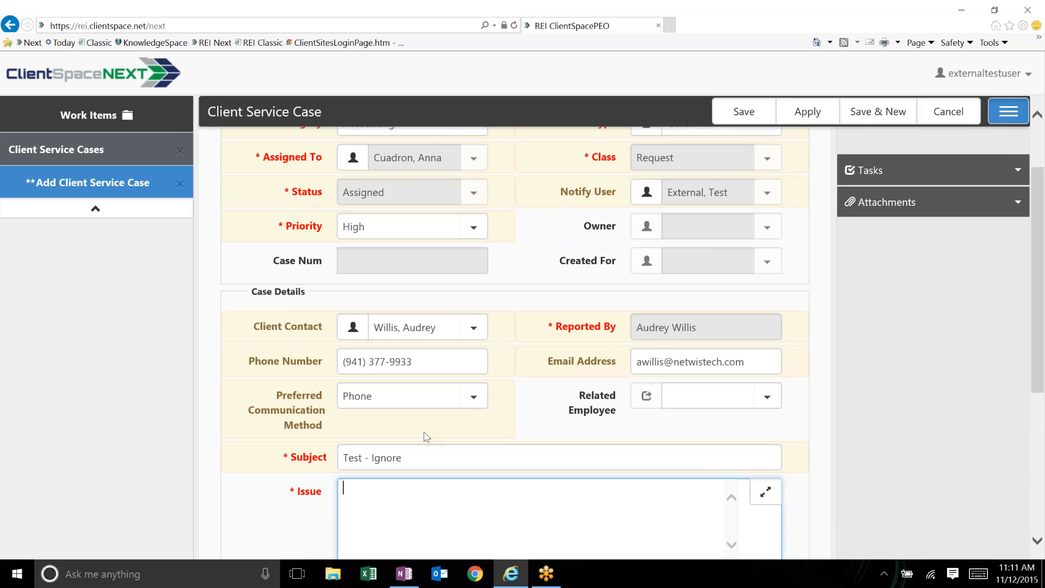
{"action": "type", "text": "test"}
{"action": "scroll", "coordinate": [517, 227], "scroll_direction": "up", "scroll_amount": 2}
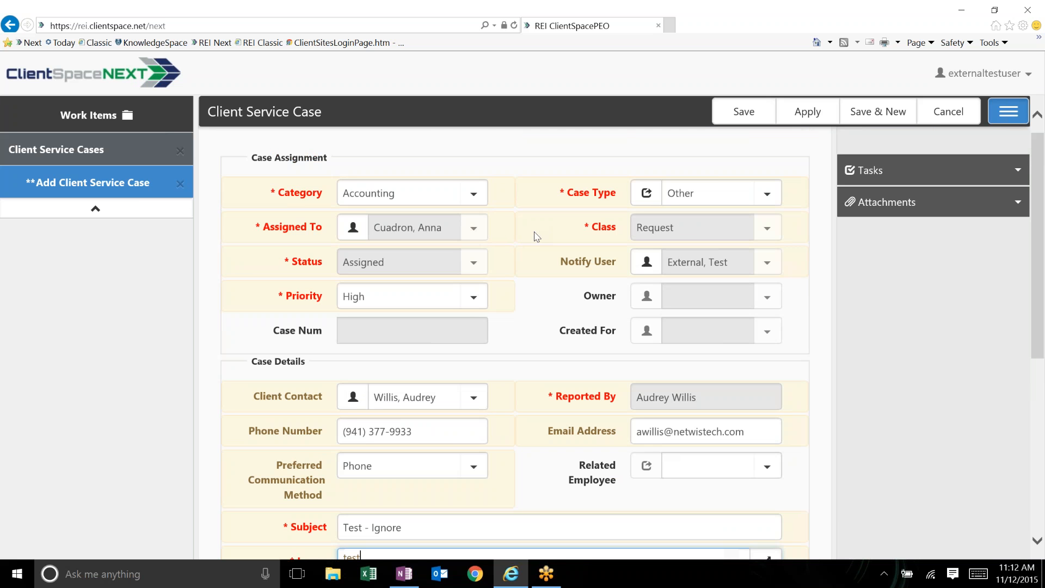
- Switch to OneNote and add the bullet "Hide the Assigned To on case from External." to the on-site training notes
{"action": "left_click", "coordinate": [404, 573]}
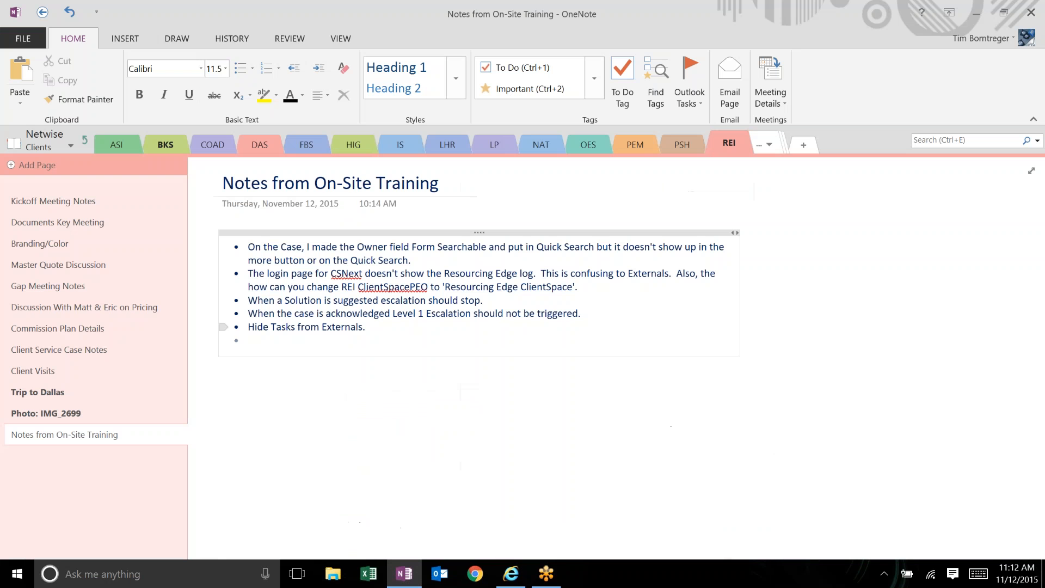
{"action": "type", "text": "Assigned "}
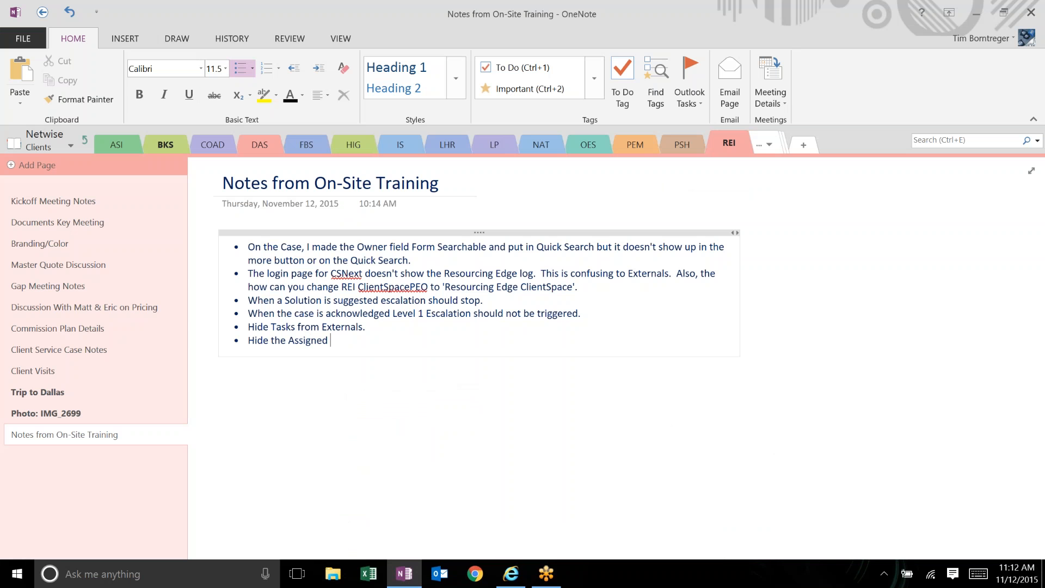
{"action": "type", "text": "To on case from External."}
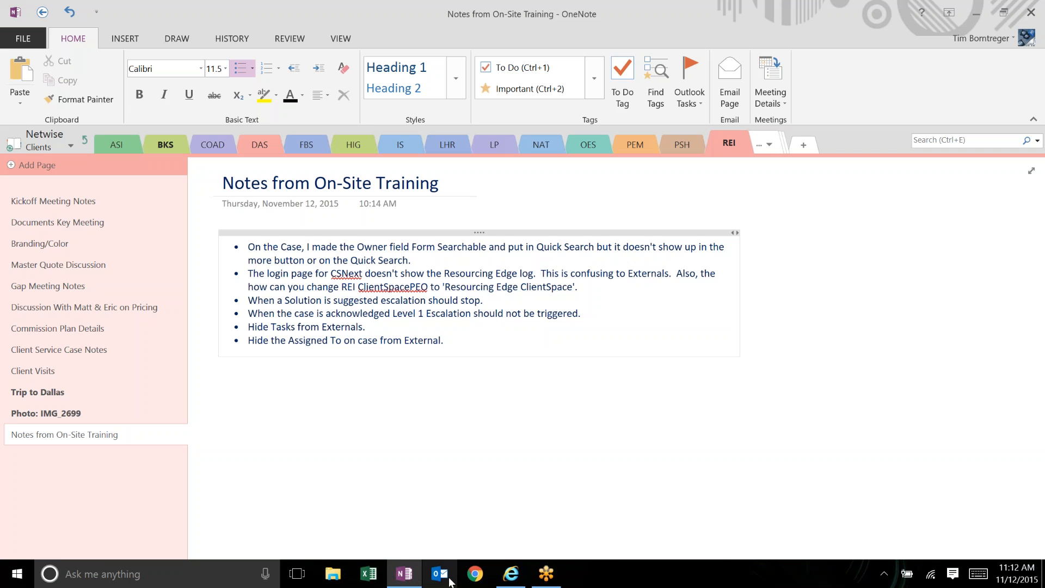
- Return to ClientSpace in Internet Explorer, save the new case, and review the saved record's assignment and details fields
{"action": "left_click", "coordinate": [511, 580]}
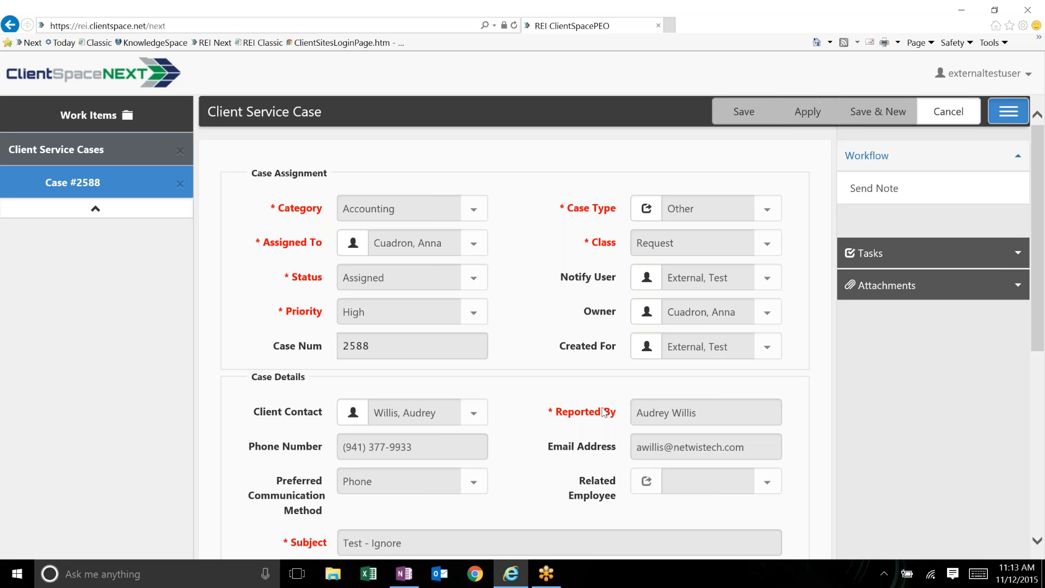
{"action": "scroll", "coordinate": [604, 412], "scroll_direction": "down", "scroll_amount": 1}
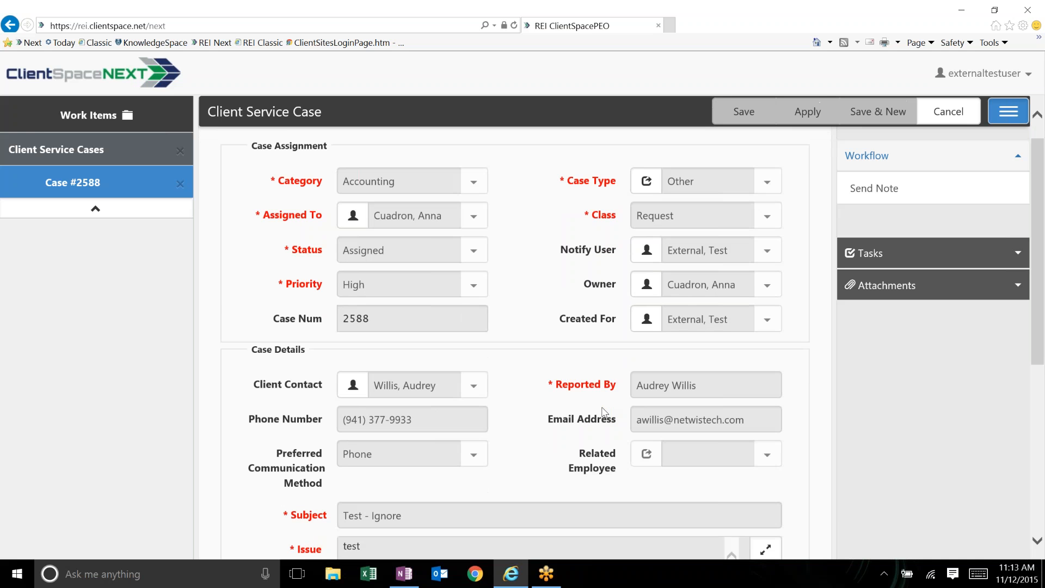
{"action": "scroll", "coordinate": [604, 412], "scroll_direction": "down", "scroll_amount": 1}
- View and close the contact cards for the saved case's Owner, Assigned To and Notify User fields
{"action": "left_click", "coordinate": [648, 244]}
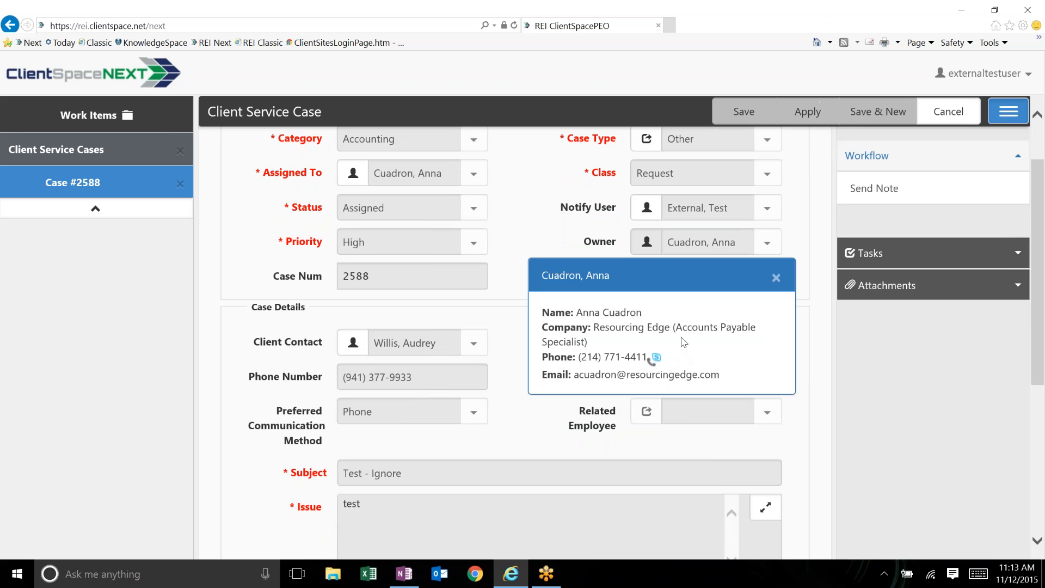
{"action": "left_click", "coordinate": [775, 278]}
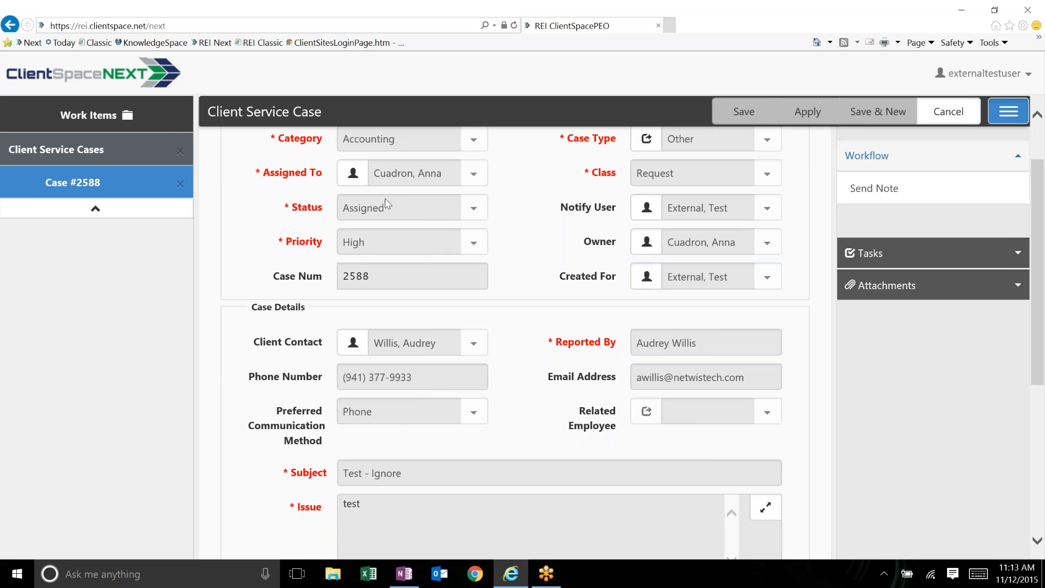
{"action": "left_click", "coordinate": [352, 180]}
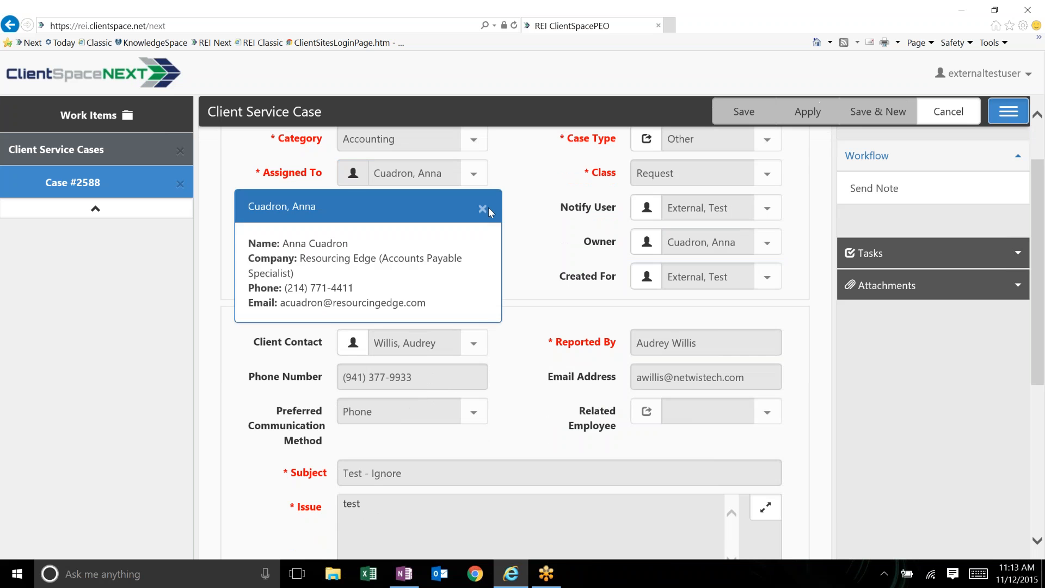
{"action": "left_click", "coordinate": [487, 209]}
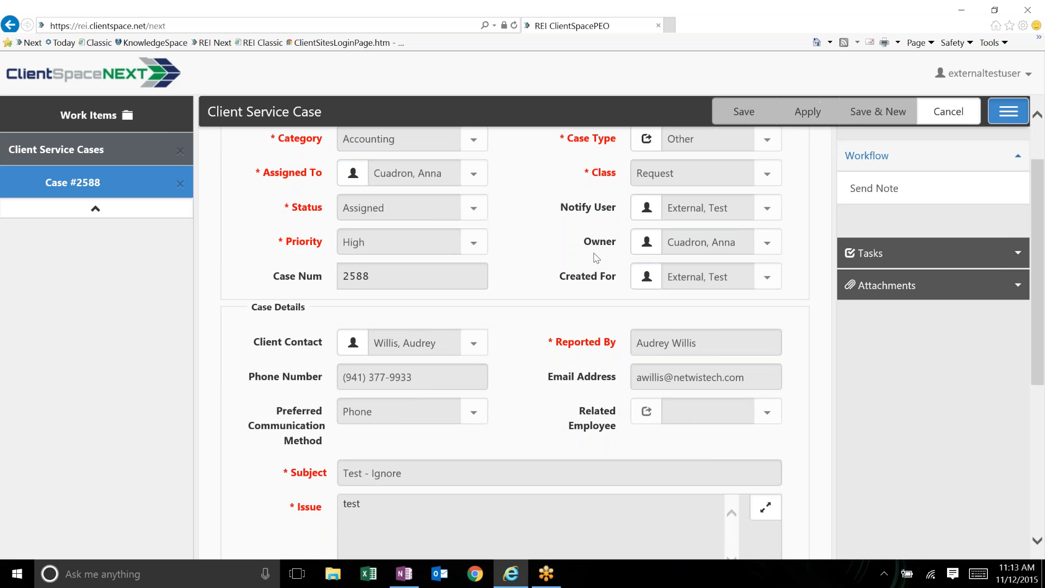
{"action": "scroll", "coordinate": [609, 261], "scroll_direction": "up", "scroll_amount": 1}
{"action": "left_click", "coordinate": [646, 277]}
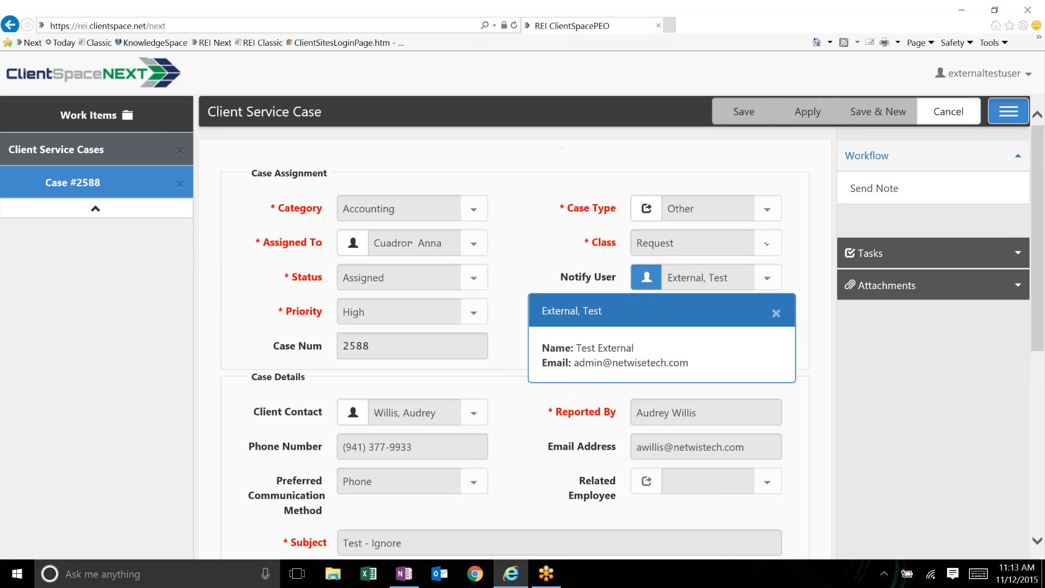
{"action": "left_click", "coordinate": [776, 315]}
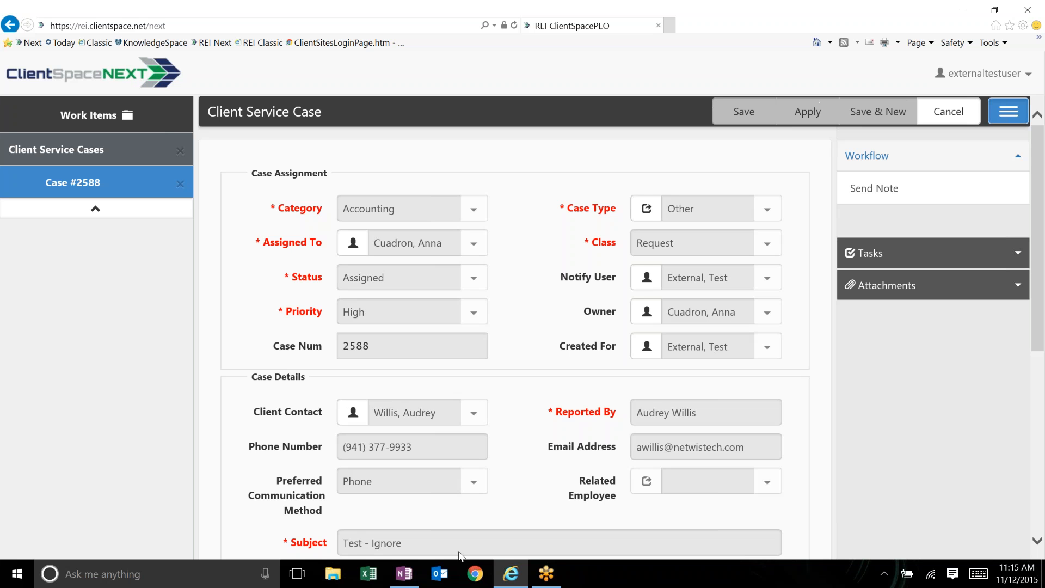
- Switch to OneNote and add a bullet to the training notes beginning "Change Case Owner lookup to be a new role"
{"action": "left_click", "coordinate": [405, 572]}
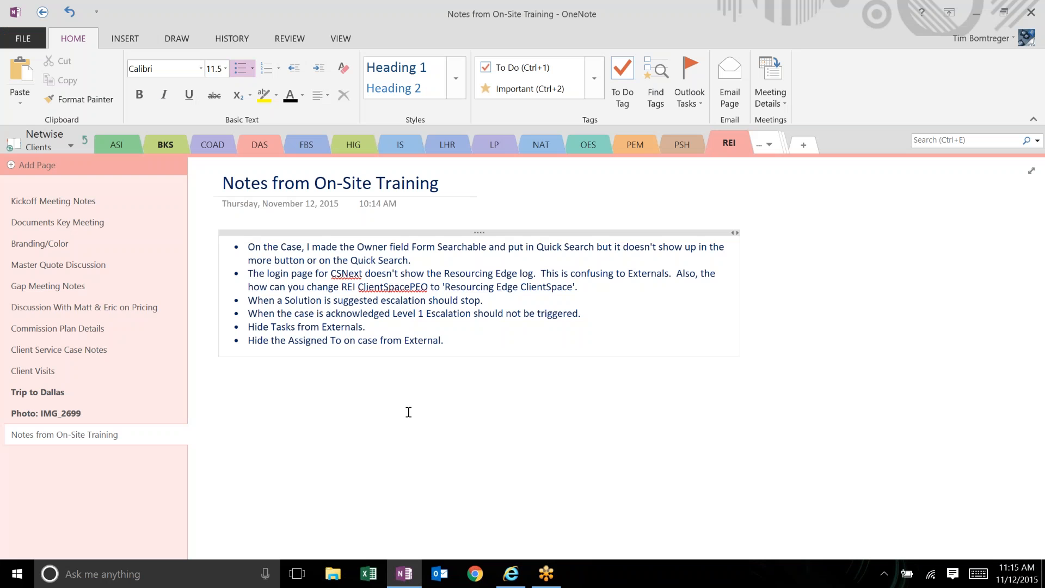
{"action": "type", "text": "Change Case Owner look"}
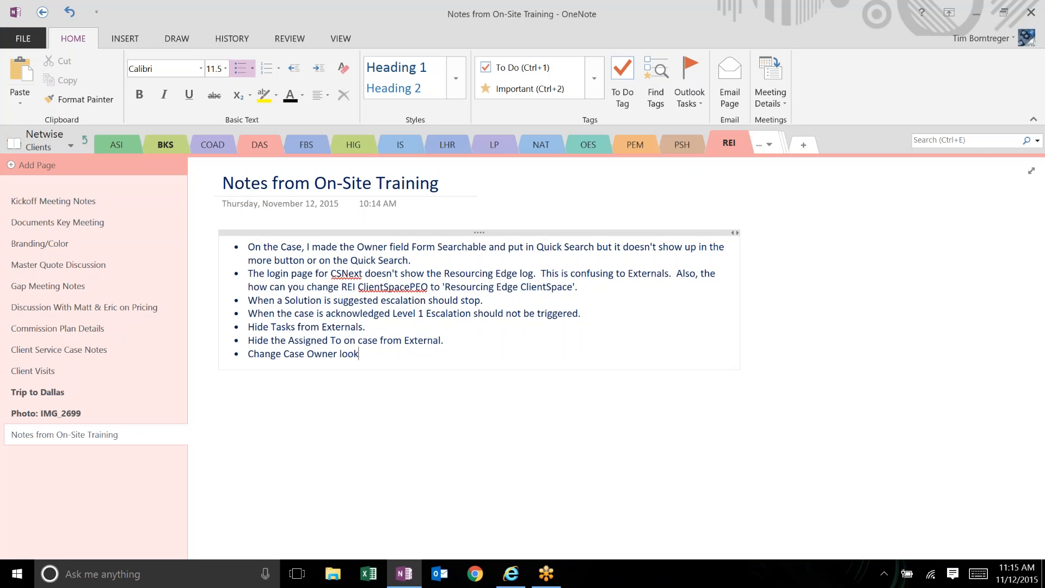
{"action": "type", "text": "up to be a new role ca"}
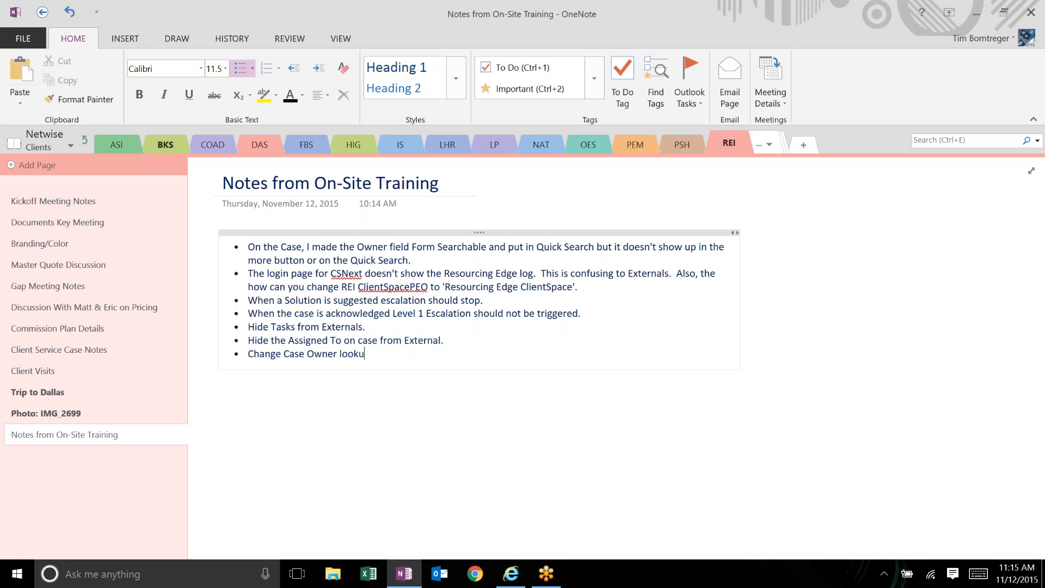